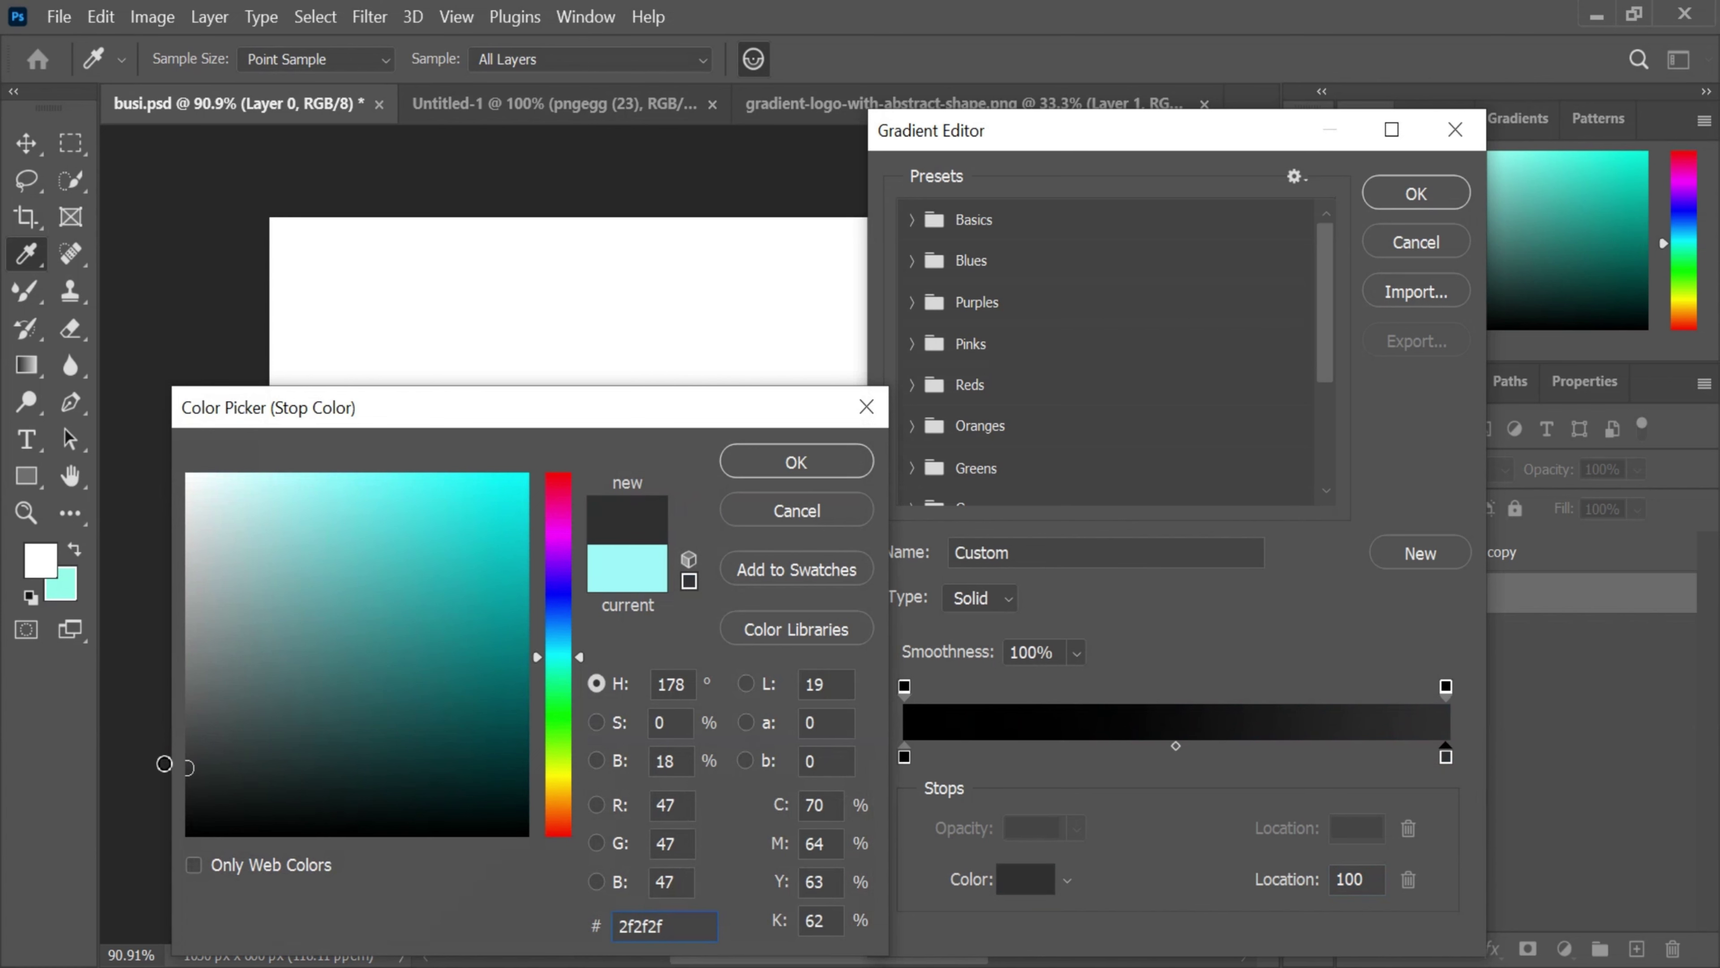
- Fill Layer 0 with a top-to-bottom linear gradient from black to #2f2f2f, then hide the white copy
left_click(799, 468)
left_click(1415, 196)
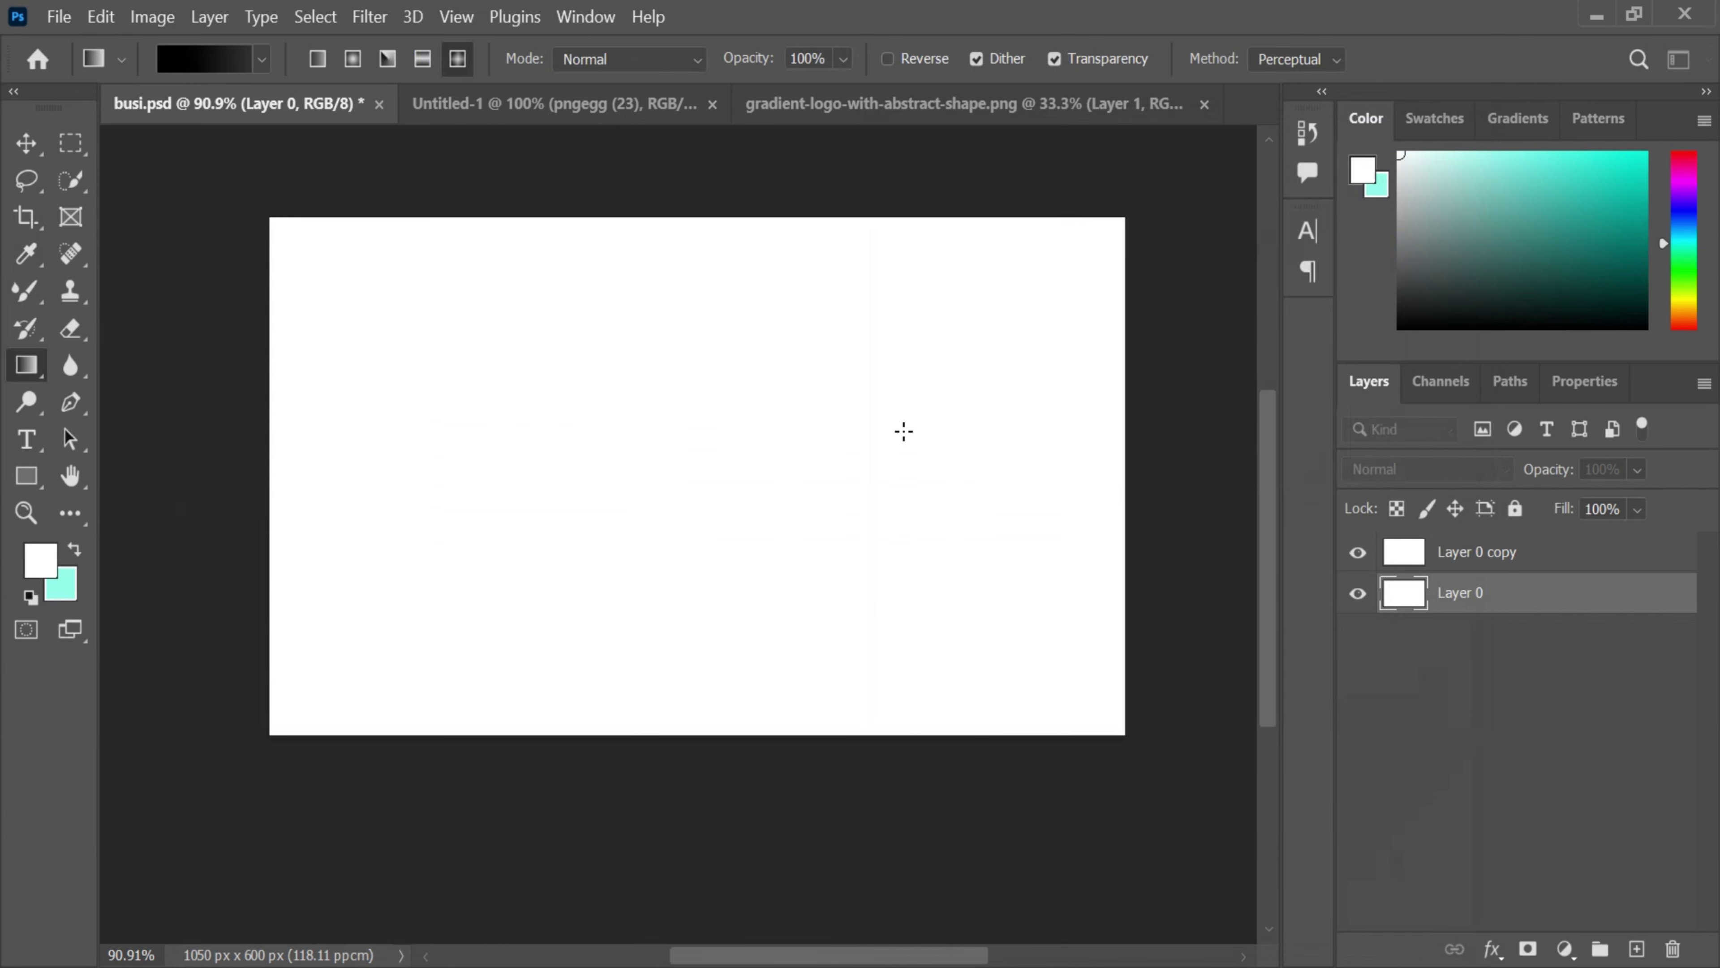
left_click(317, 59)
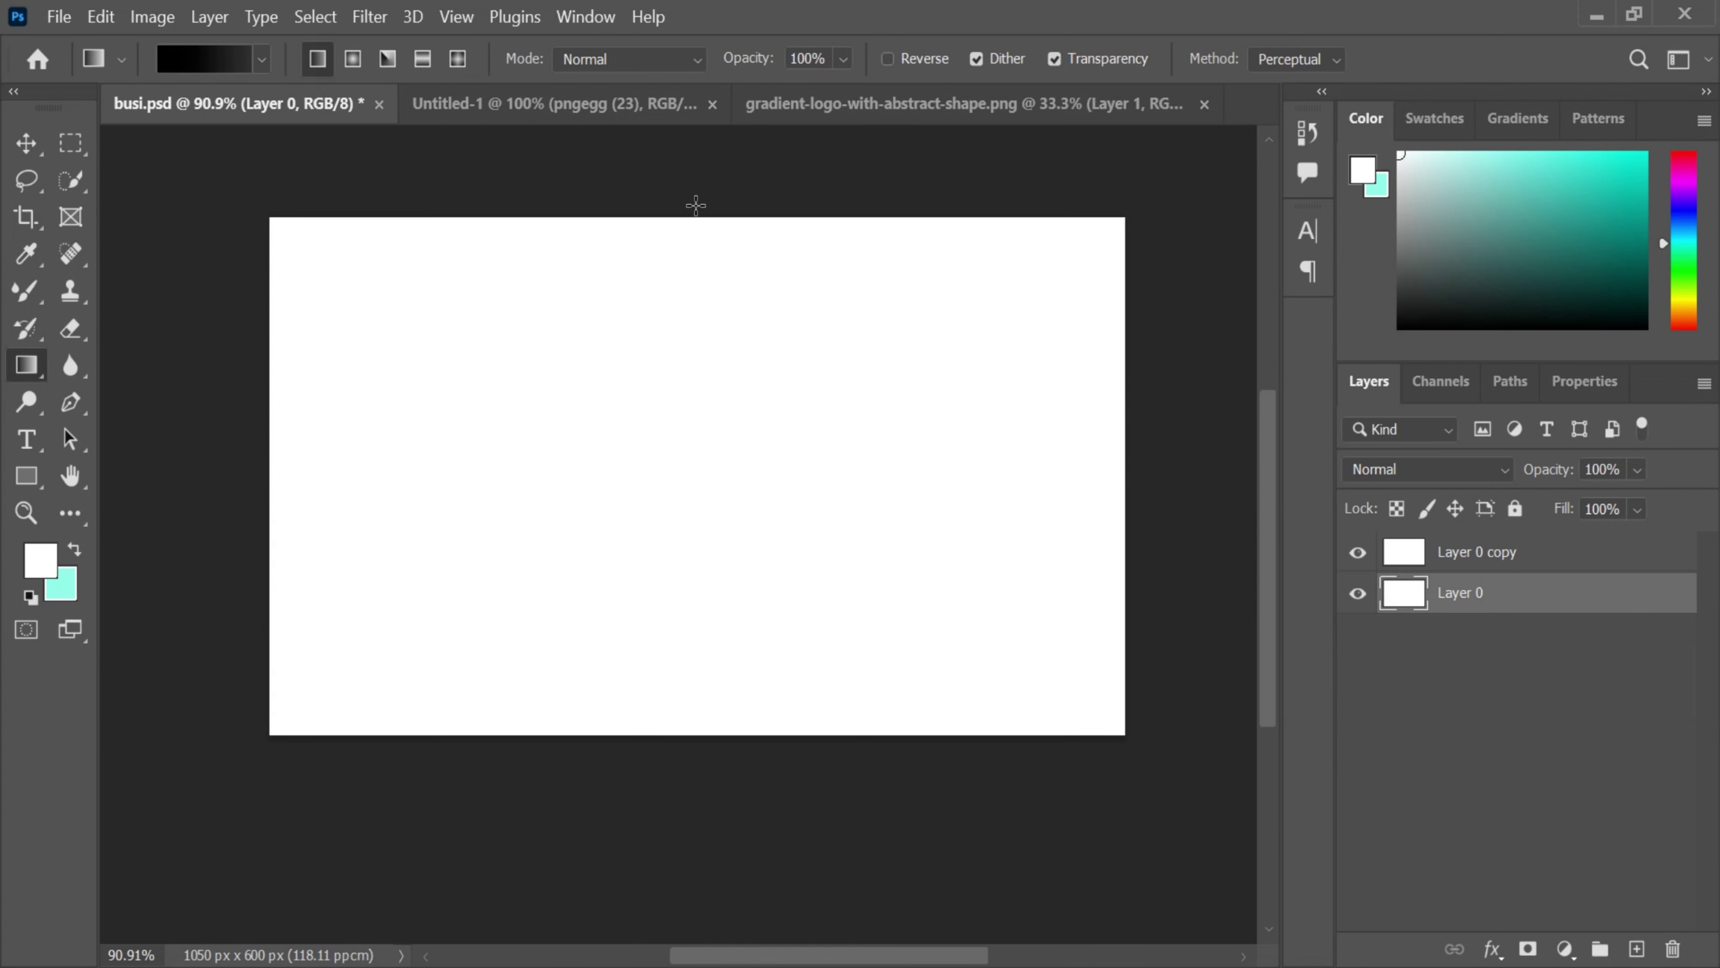
left_click_drag(702, 210, 671, 747)
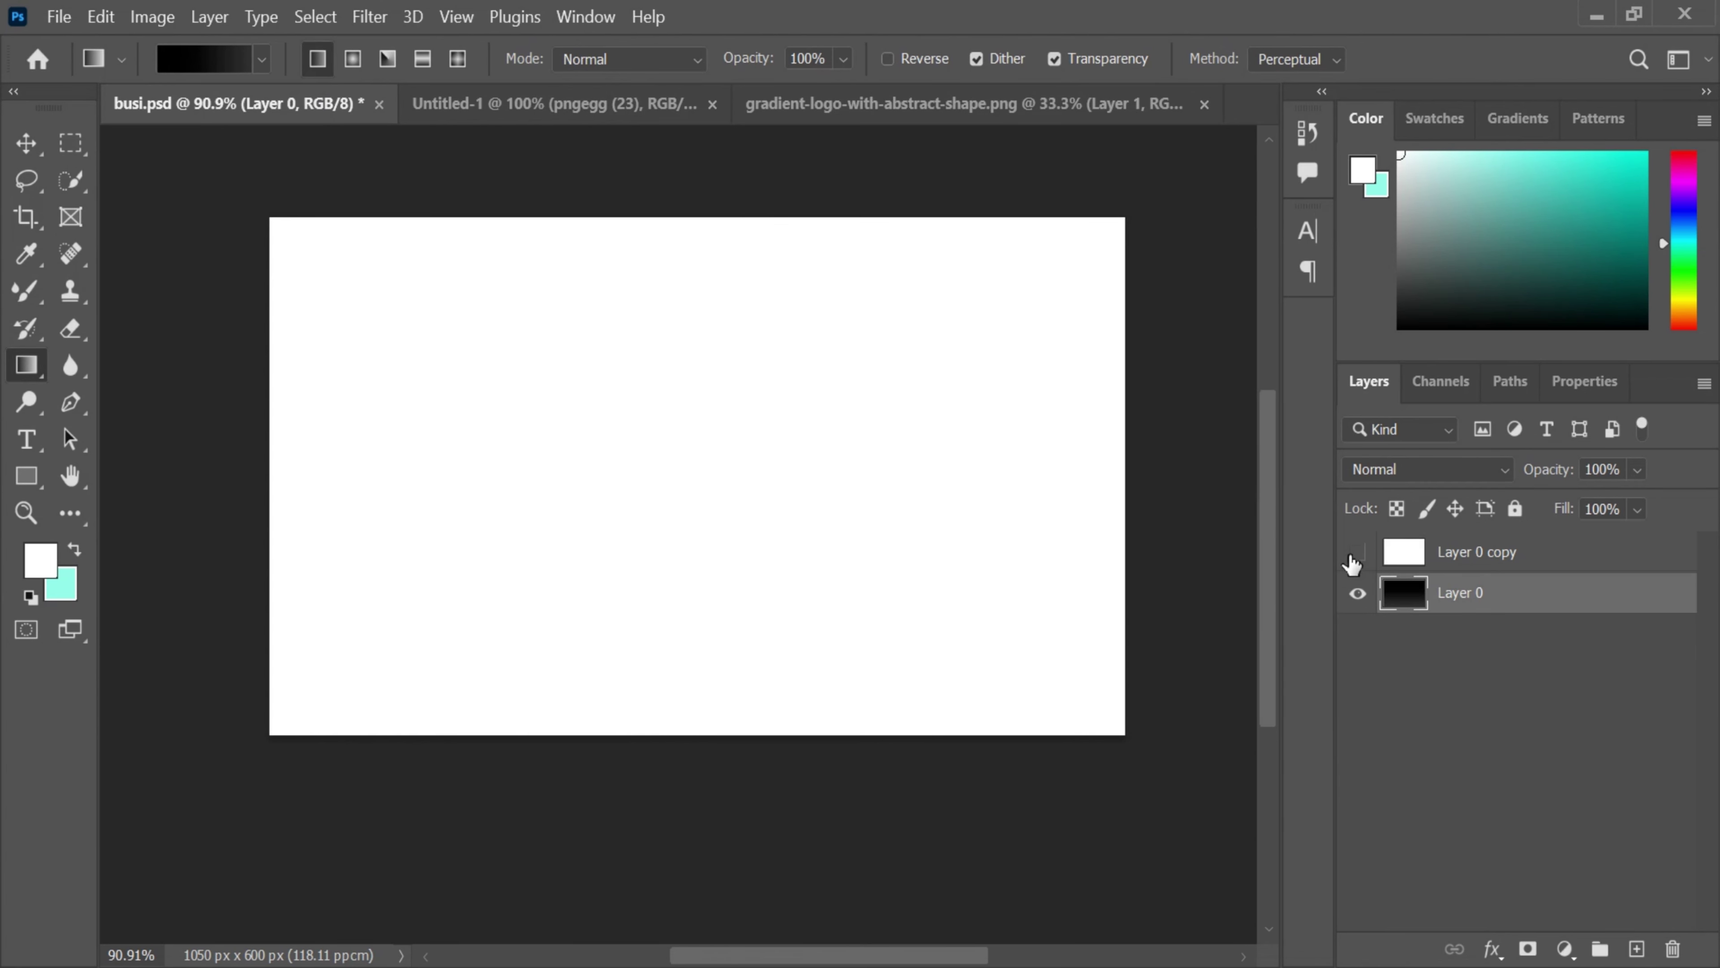
left_click(1351, 557)
- On a new Layer 1, fill a tall central rectangle with an upward dark gradient
left_click(1415, 553)
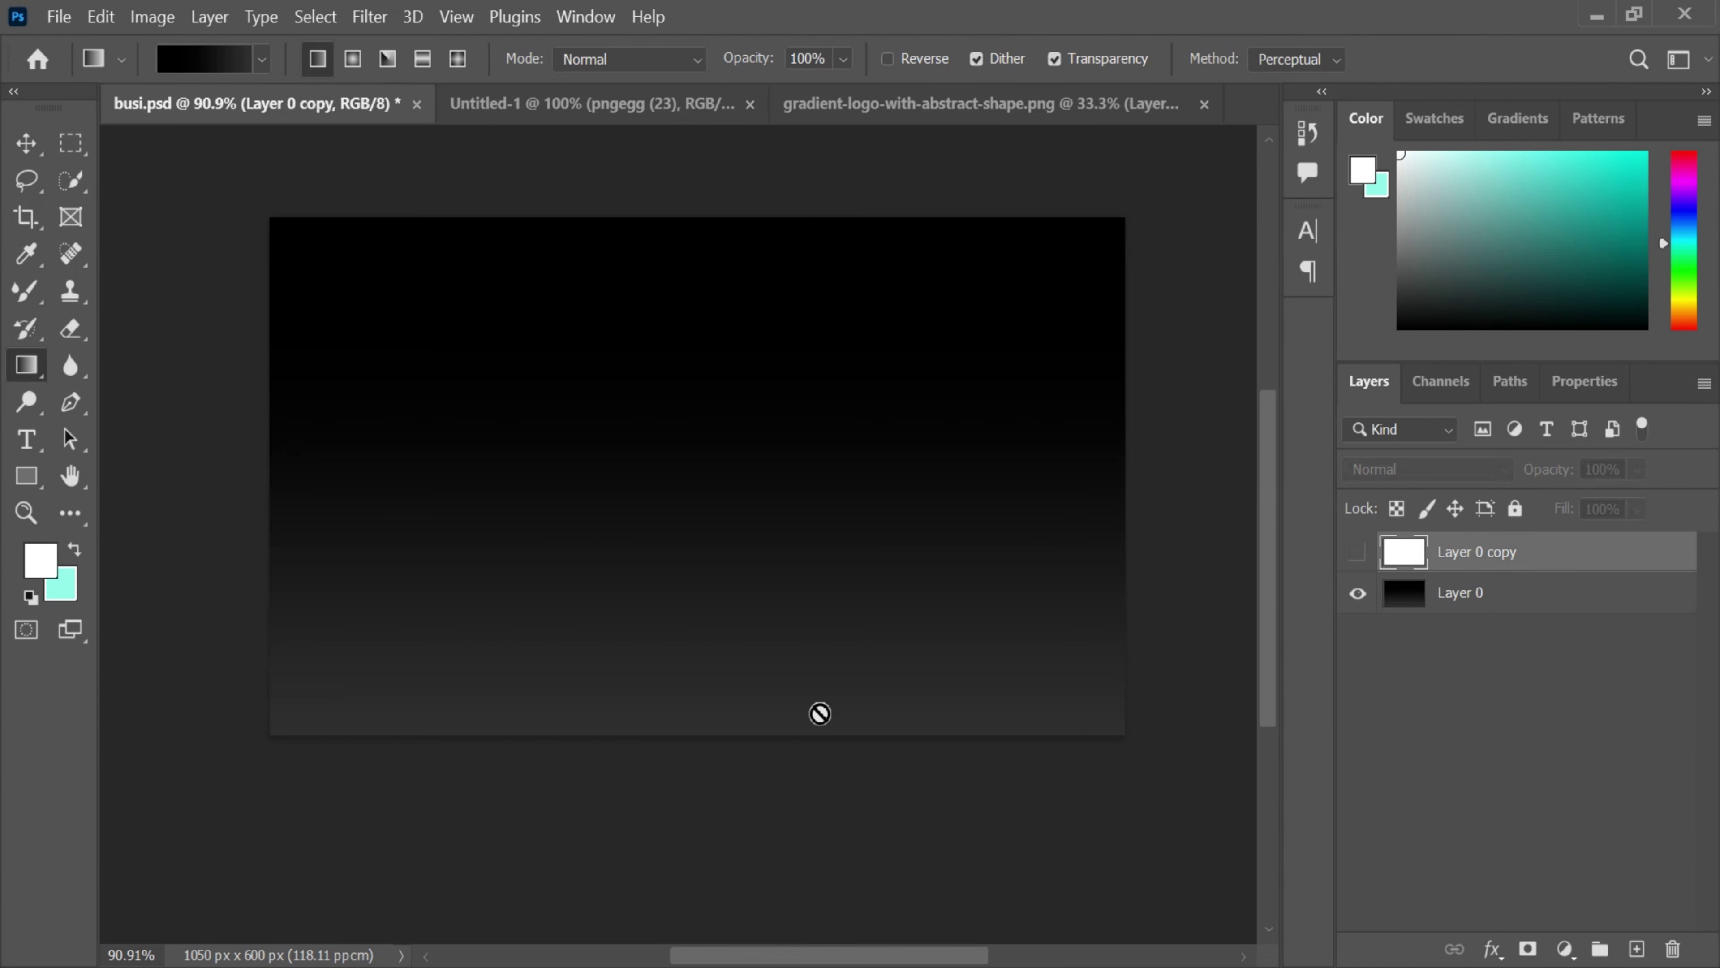
left_click(1637, 949)
key("m")
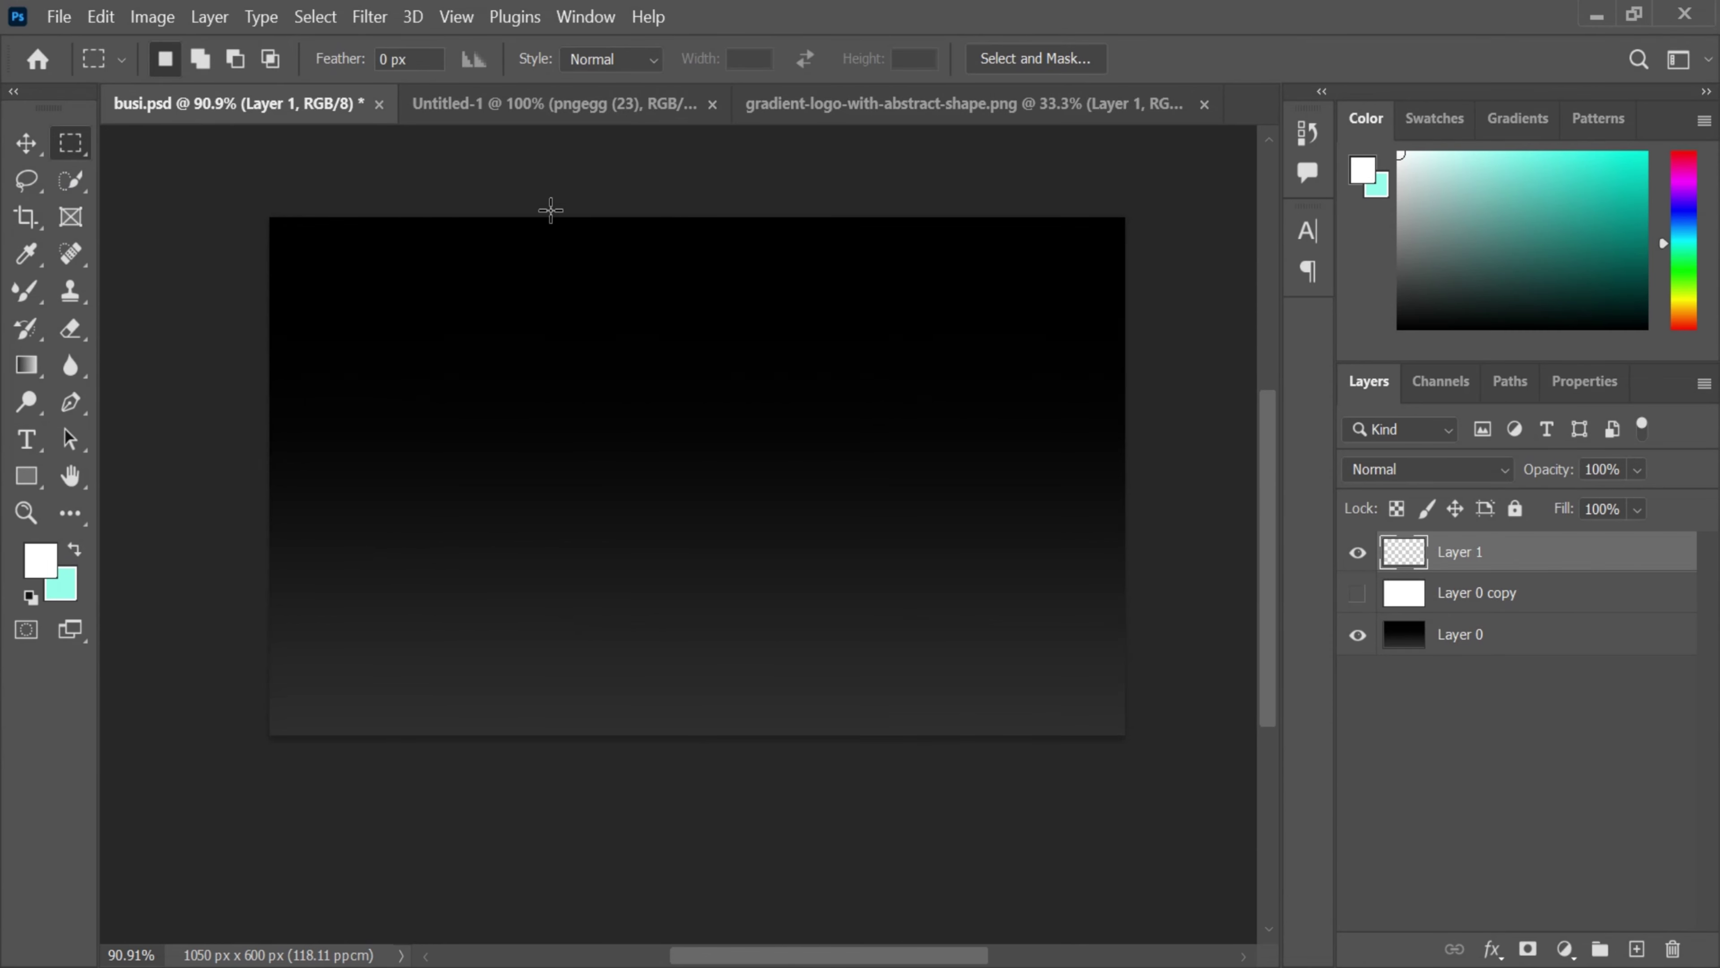
left_click_drag(543, 215, 995, 826)
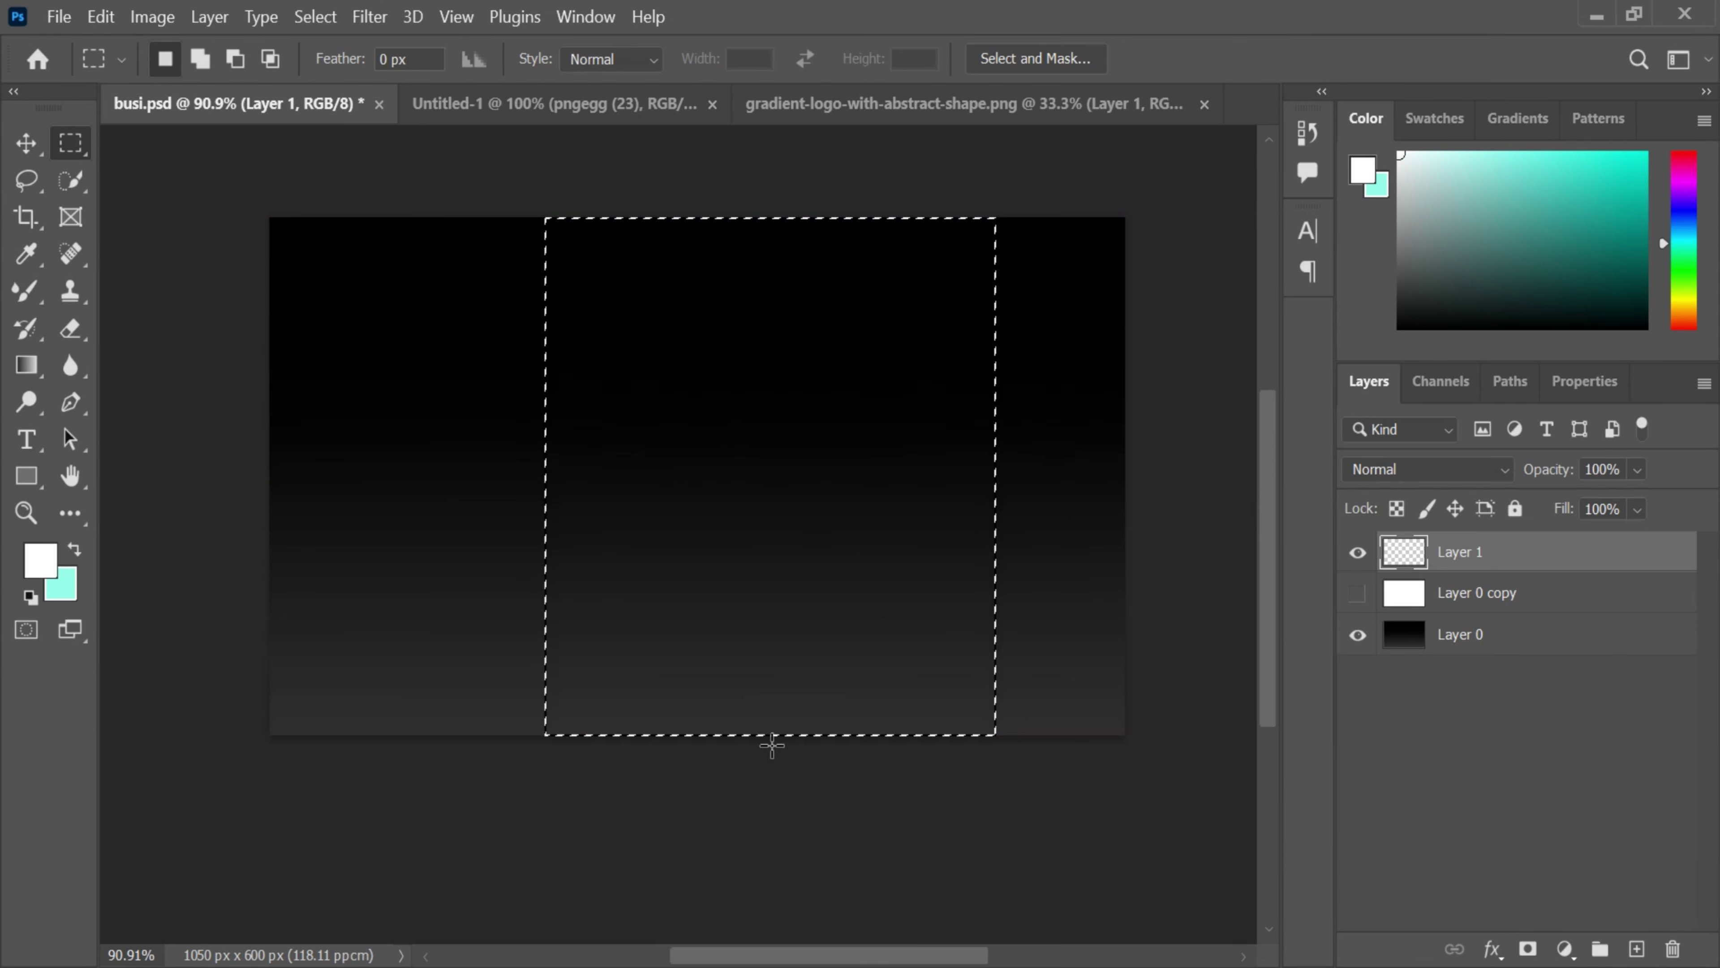
key("g")
left_click_drag(795, 742, 792, 201)
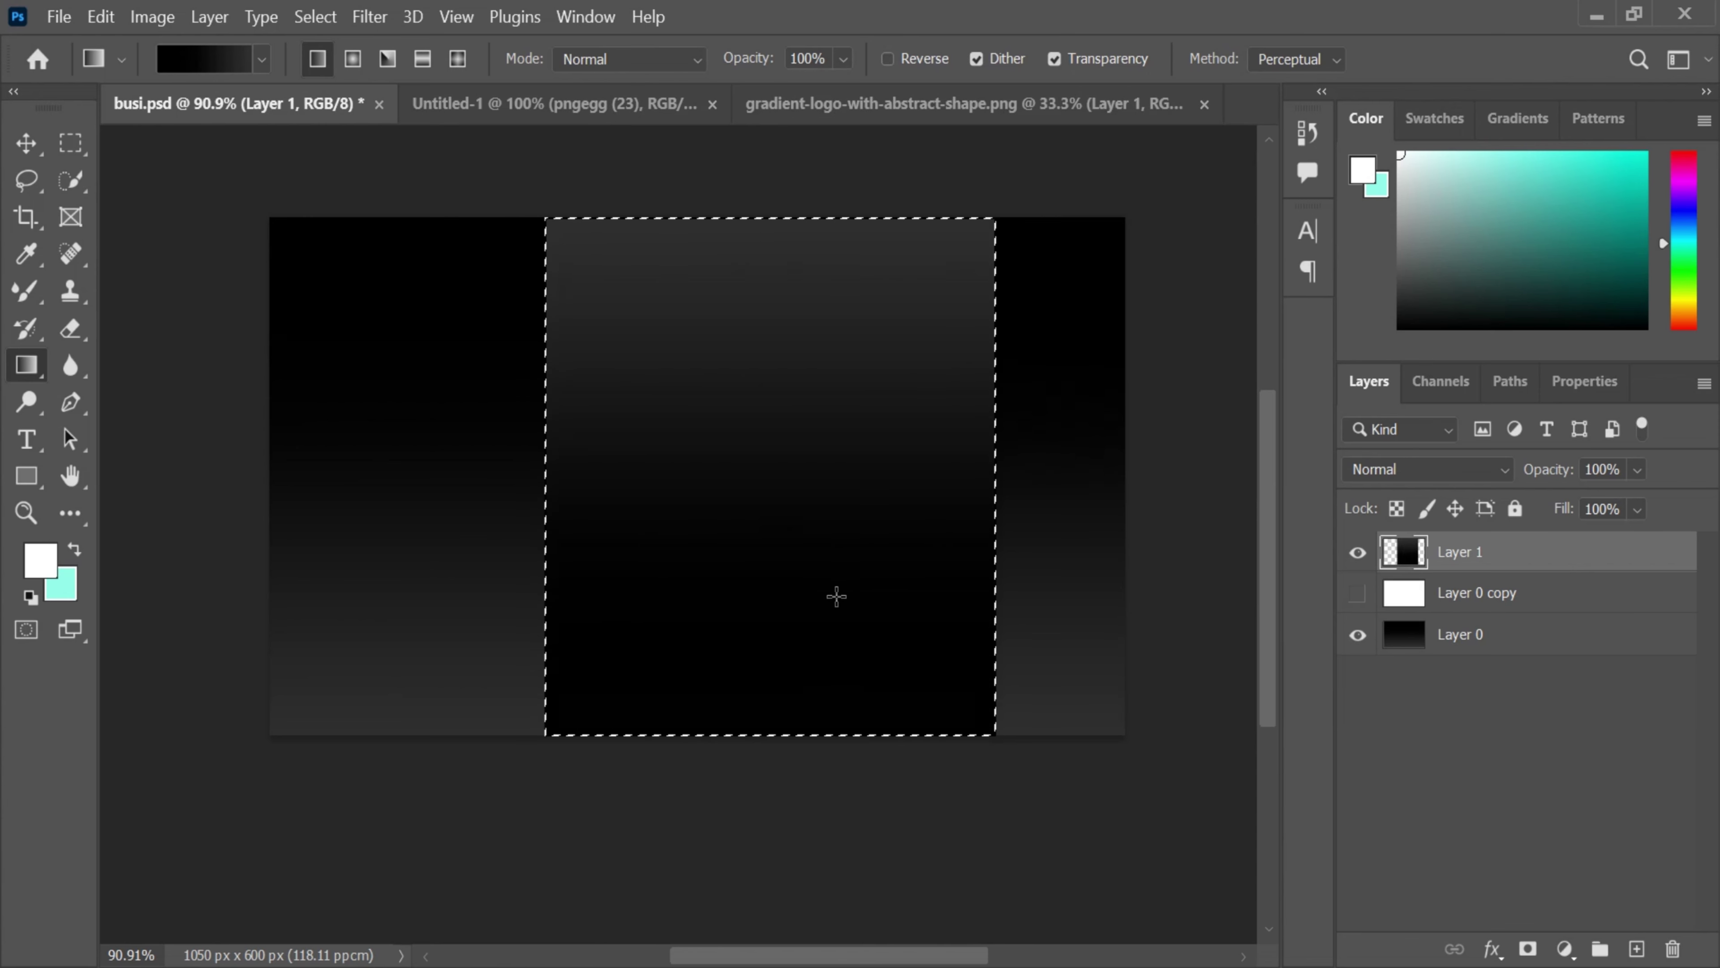
key("ctrl+d")
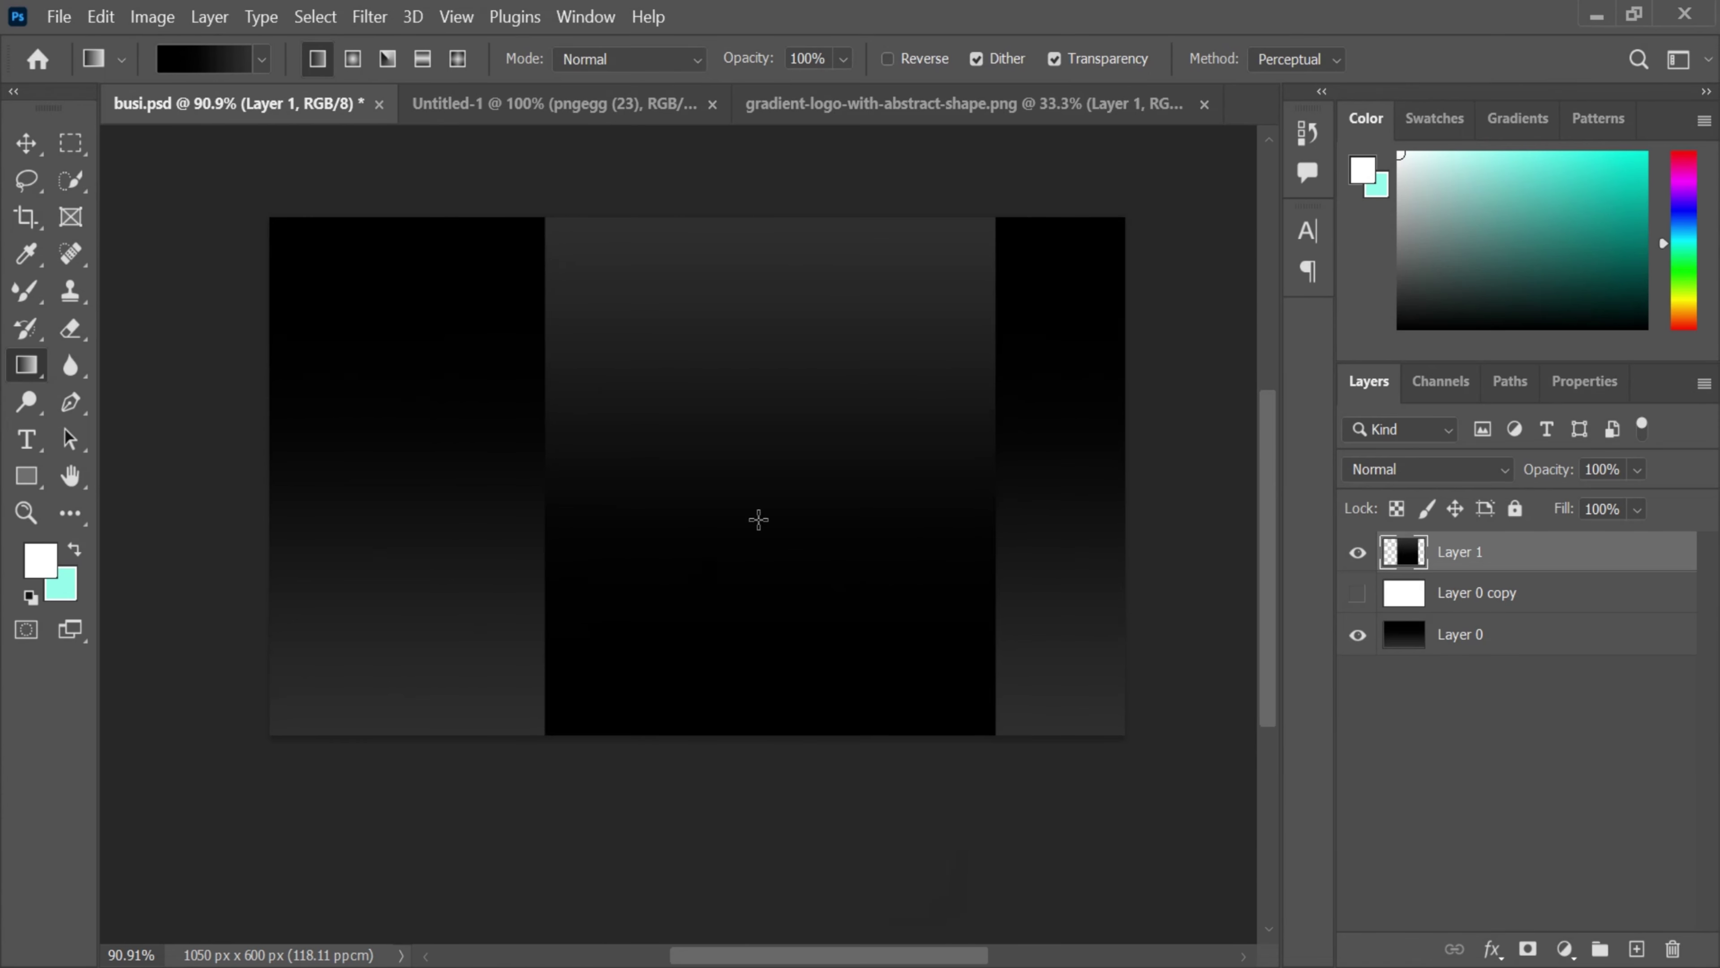
- Centre the Layer 1 gradient panel horizontally on the card
left_click(1466, 644)
key("ctrl+a")
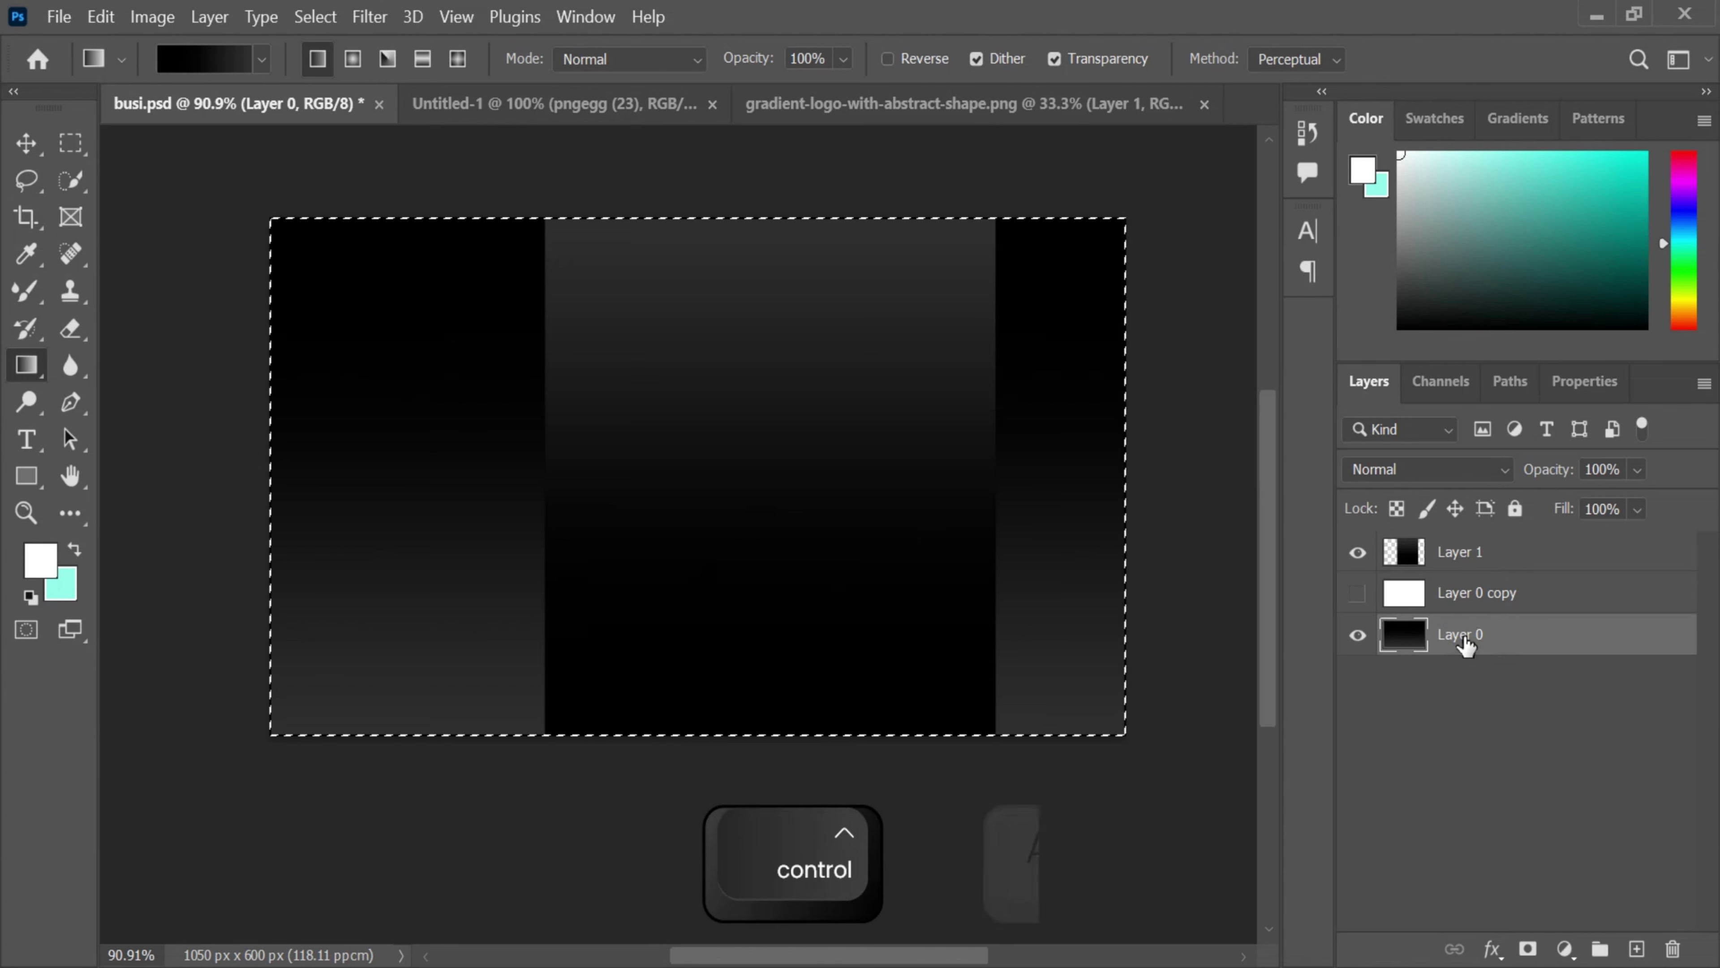
left_click(1456, 557)
left_click(27, 144)
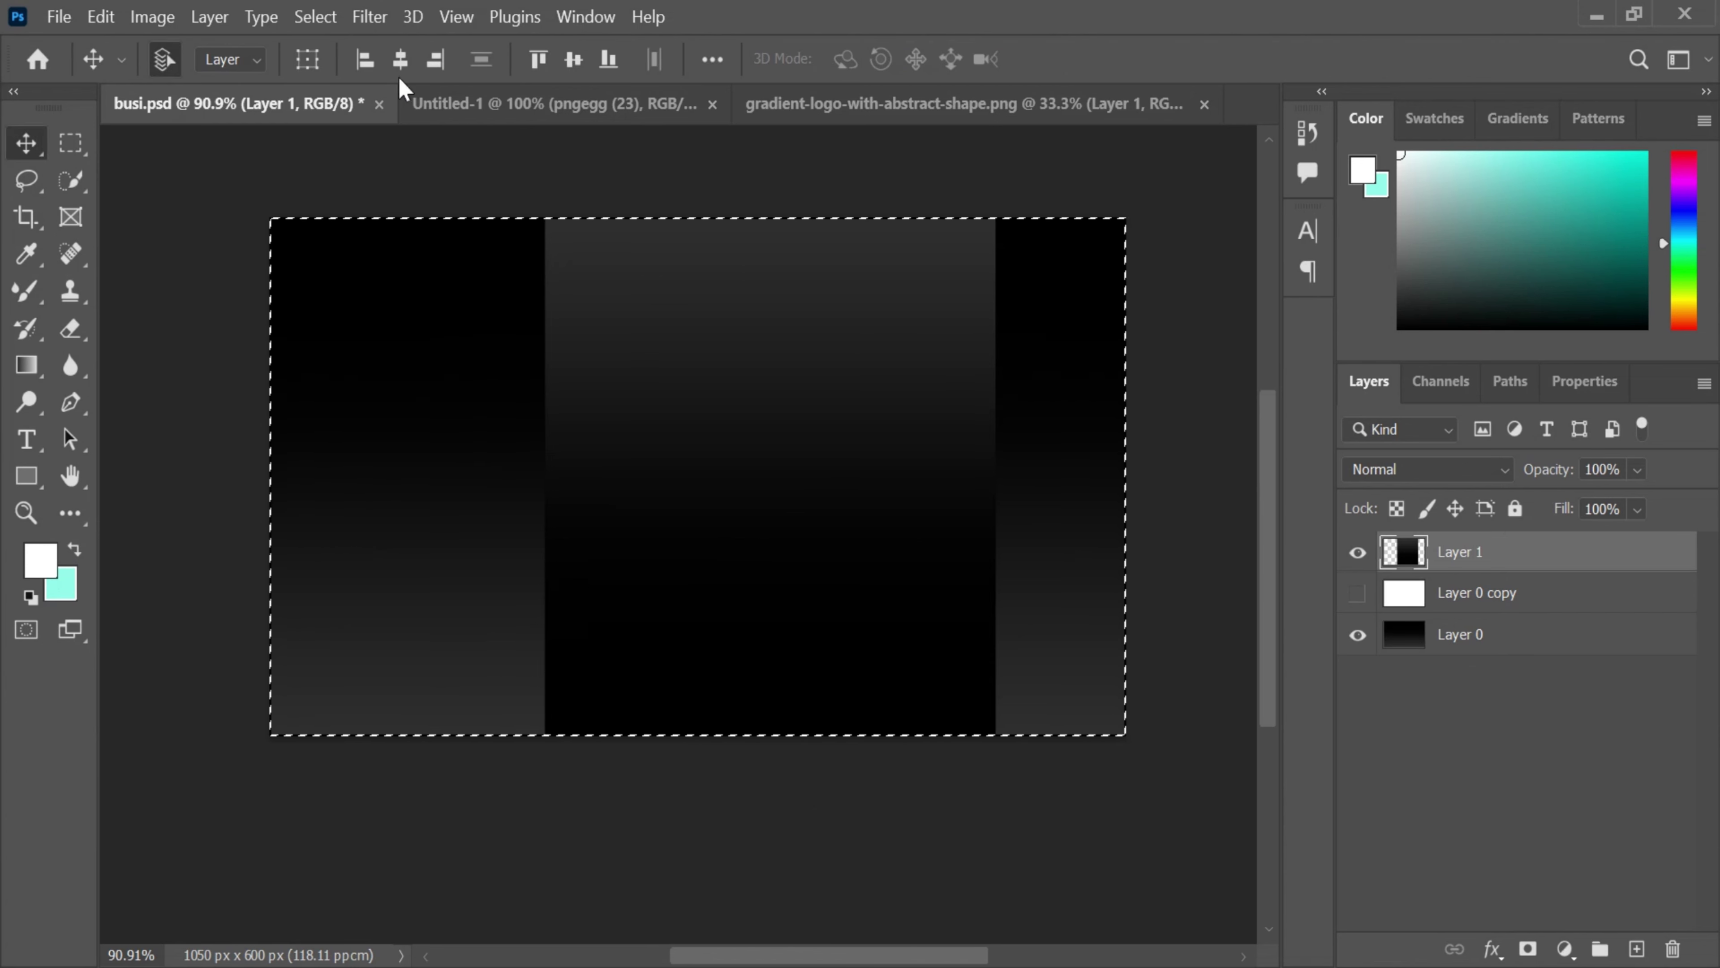
left_click_drag(911, 323, 839, 324)
key("ctrl+d")
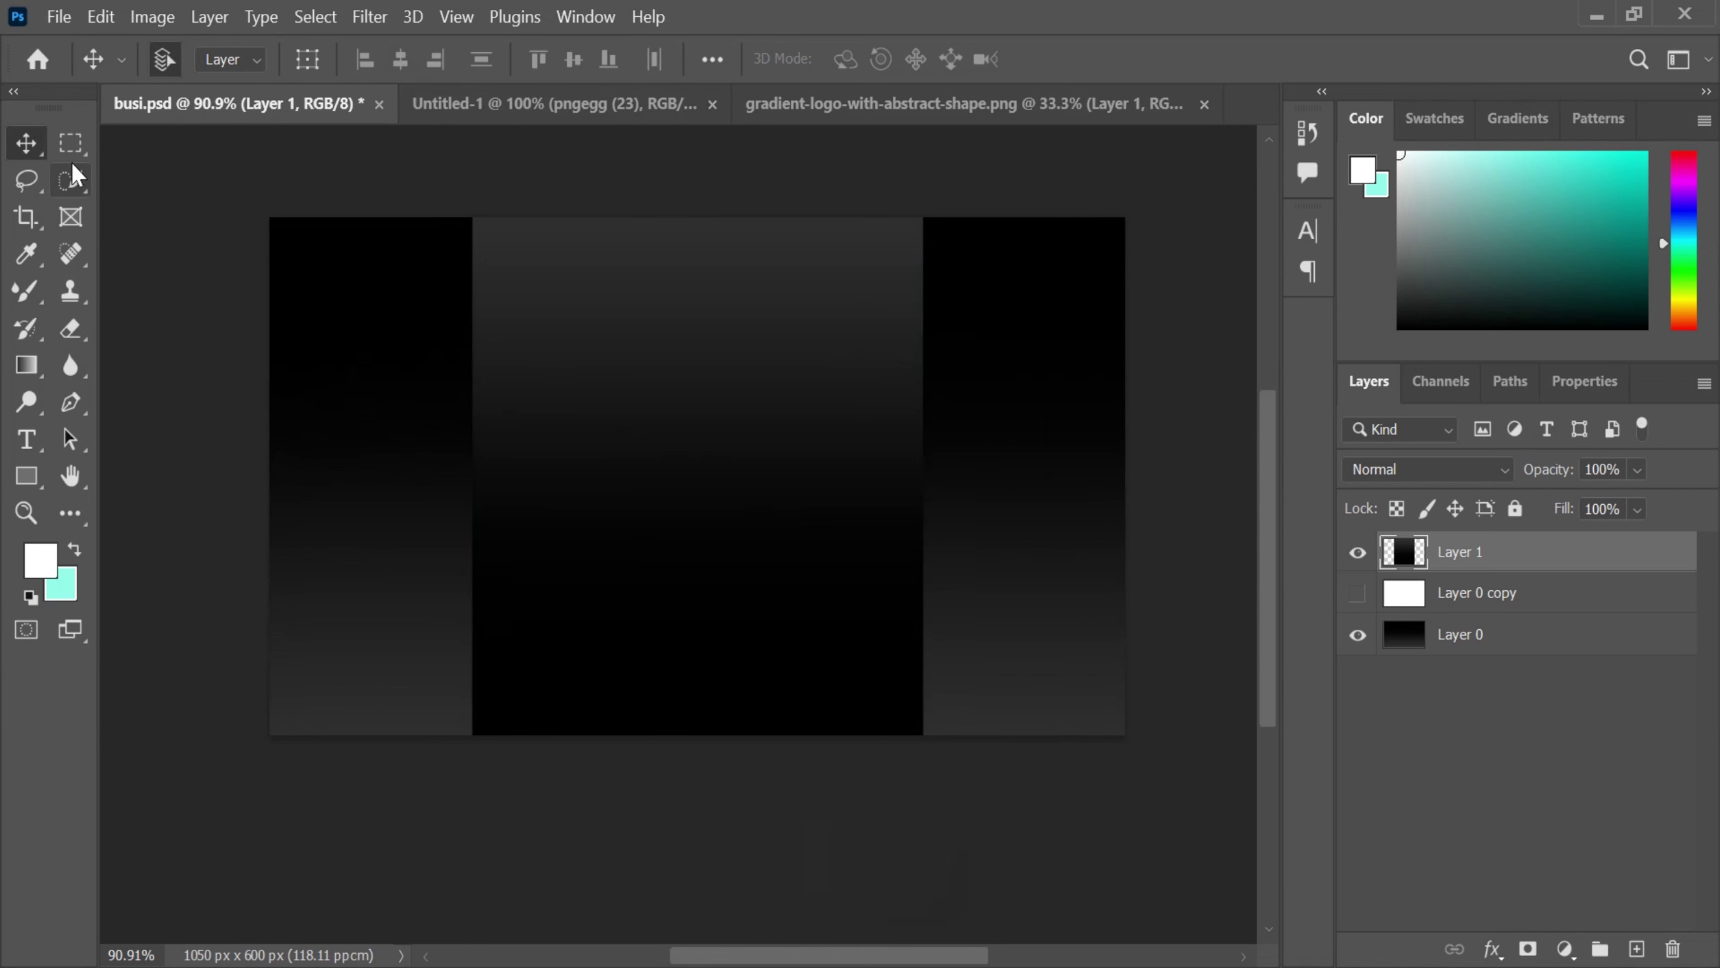
- Select a thin strip along the panel's right edge and add a Radial Gradient Fill layer
left_click(70, 143)
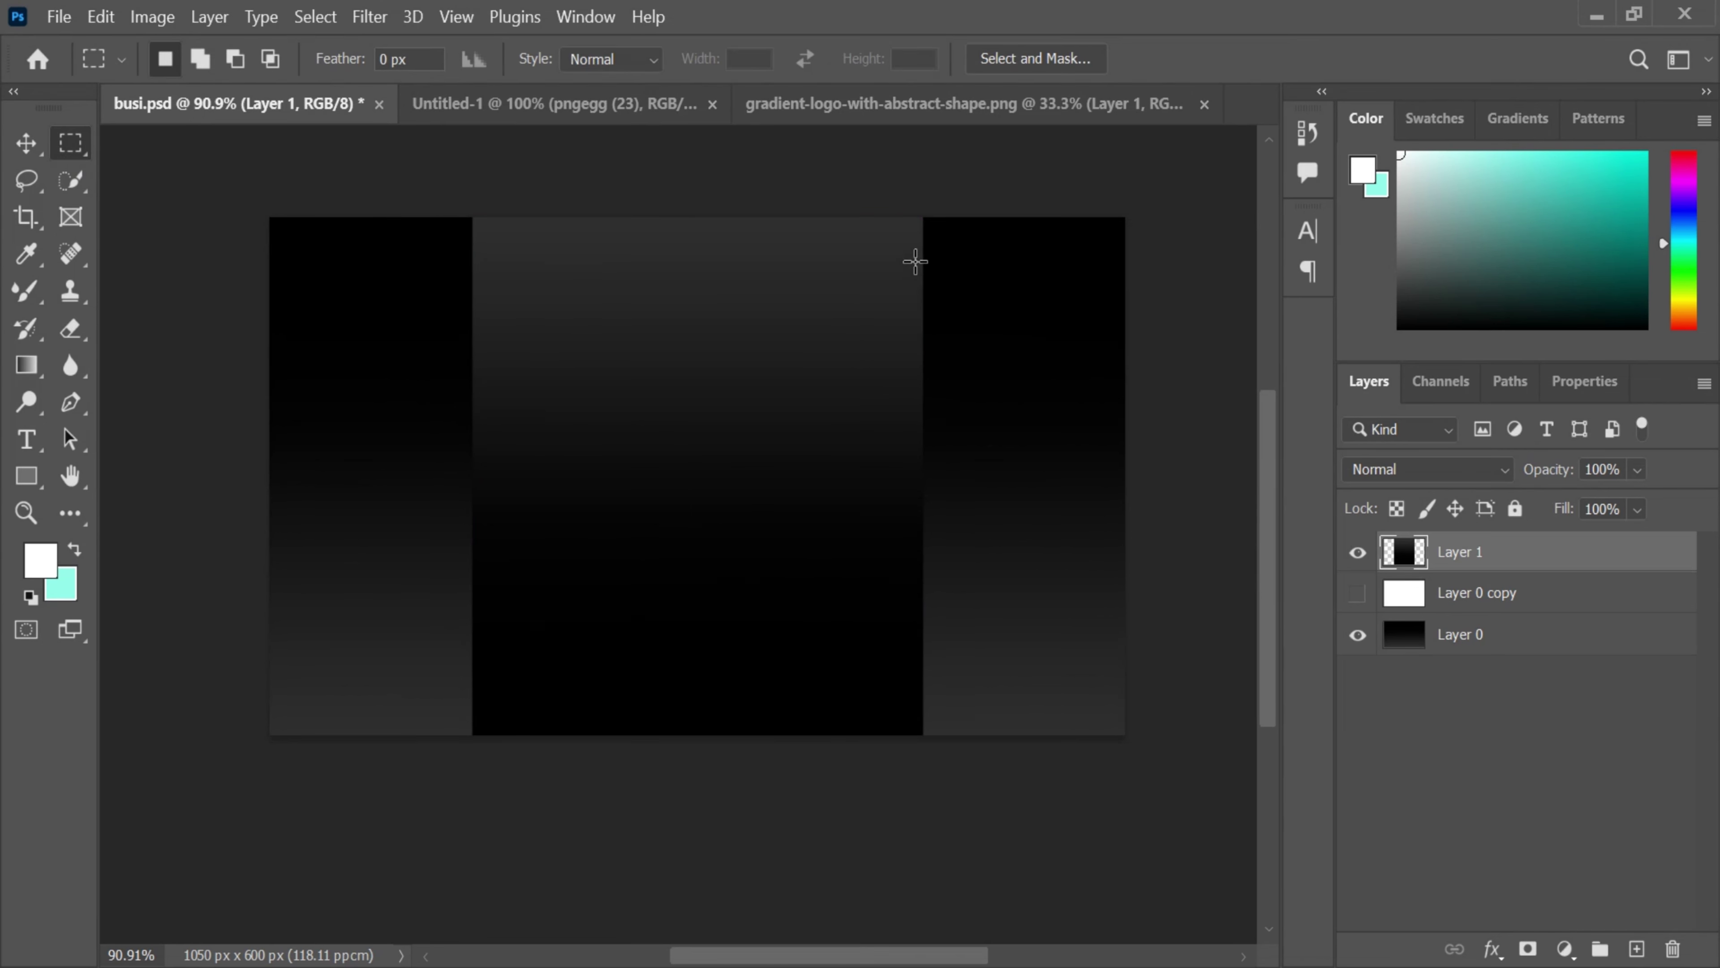
left_click_drag(916, 218, 926, 757)
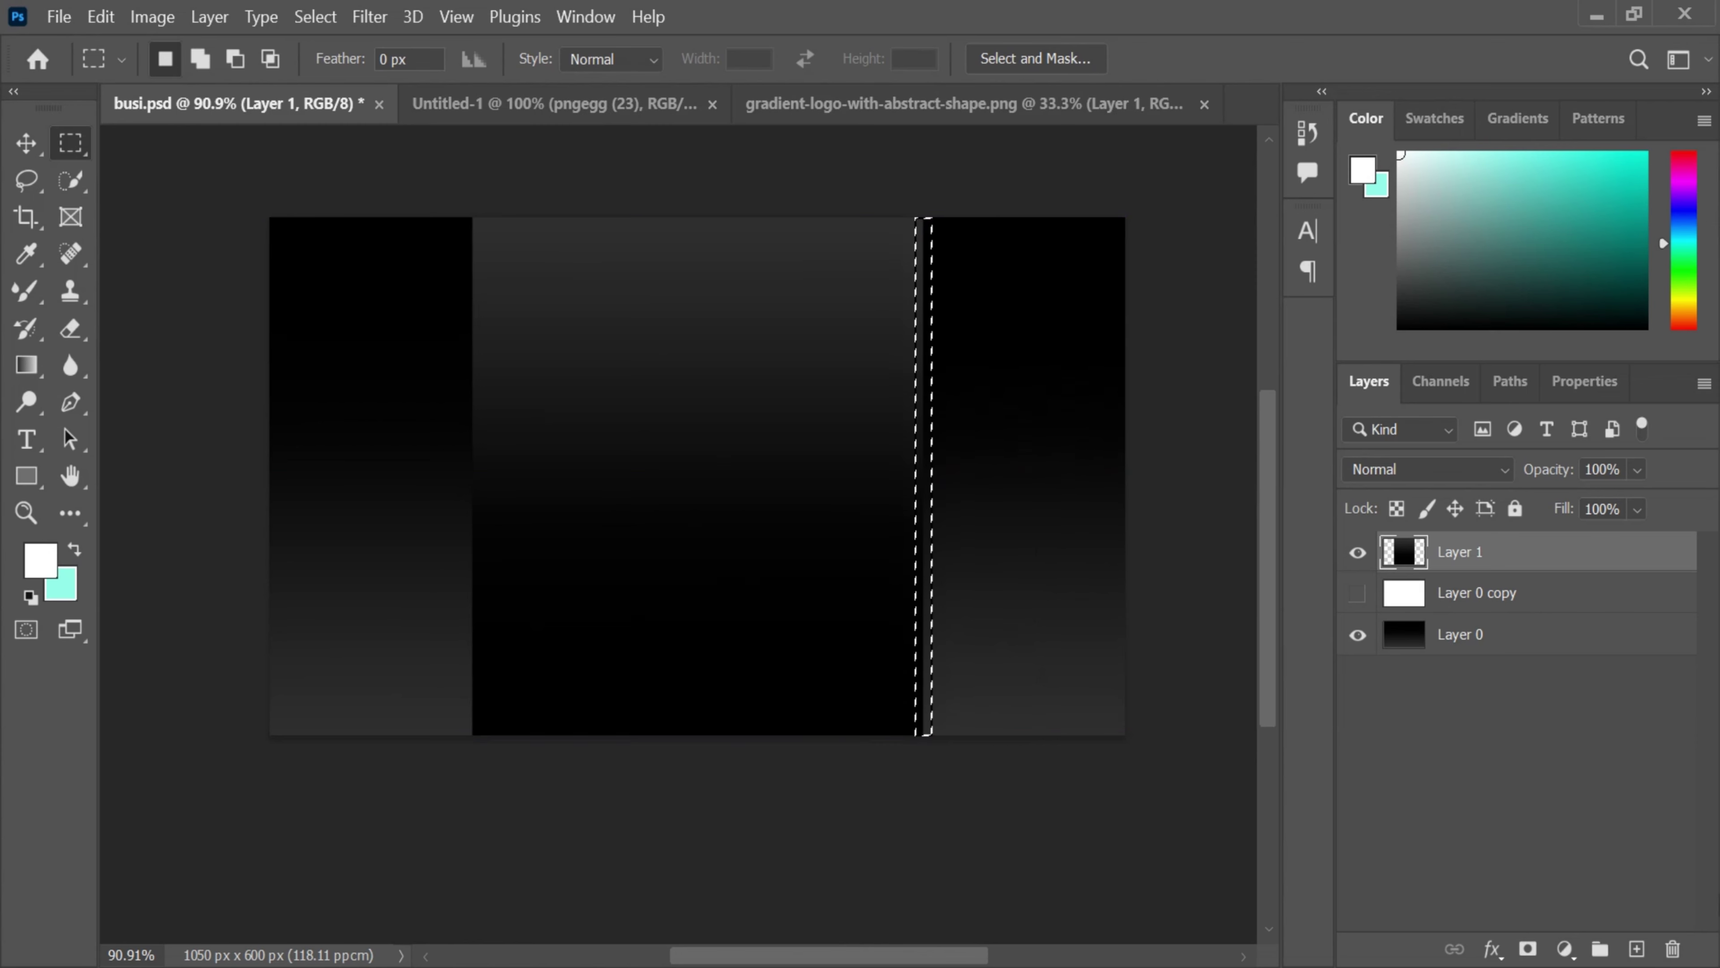
left_click(1637, 949)
left_click(1566, 949)
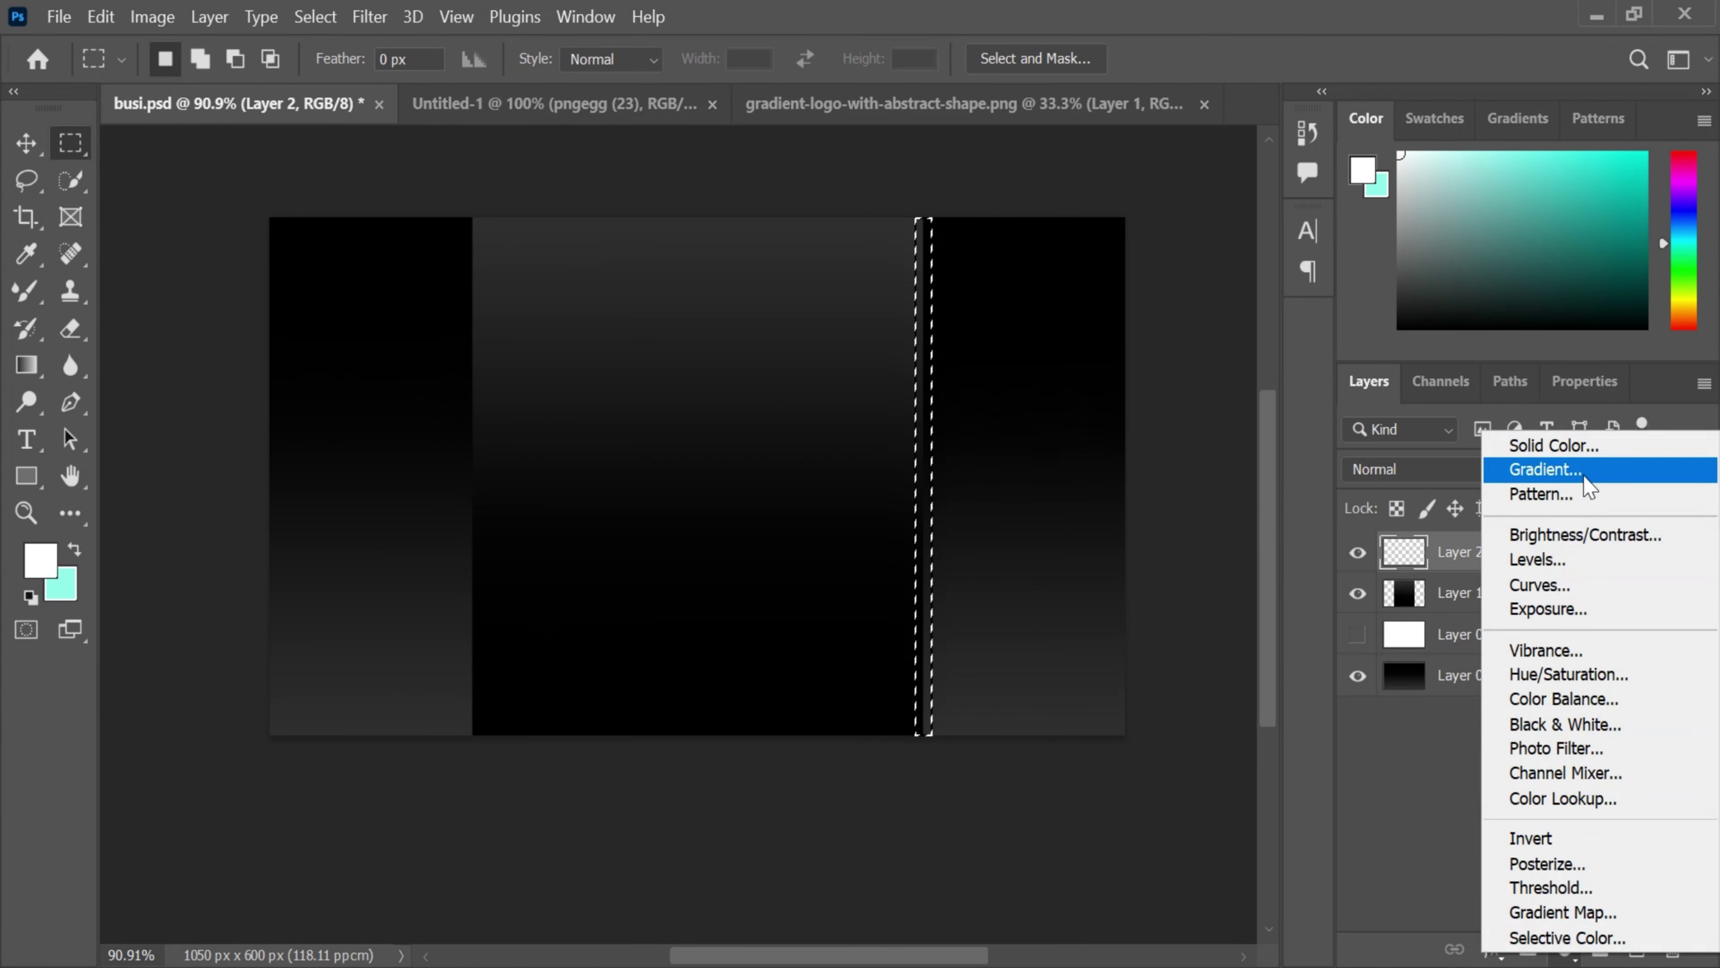
left_click(1580, 469)
left_click_drag(1155, 190, 1289, 99)
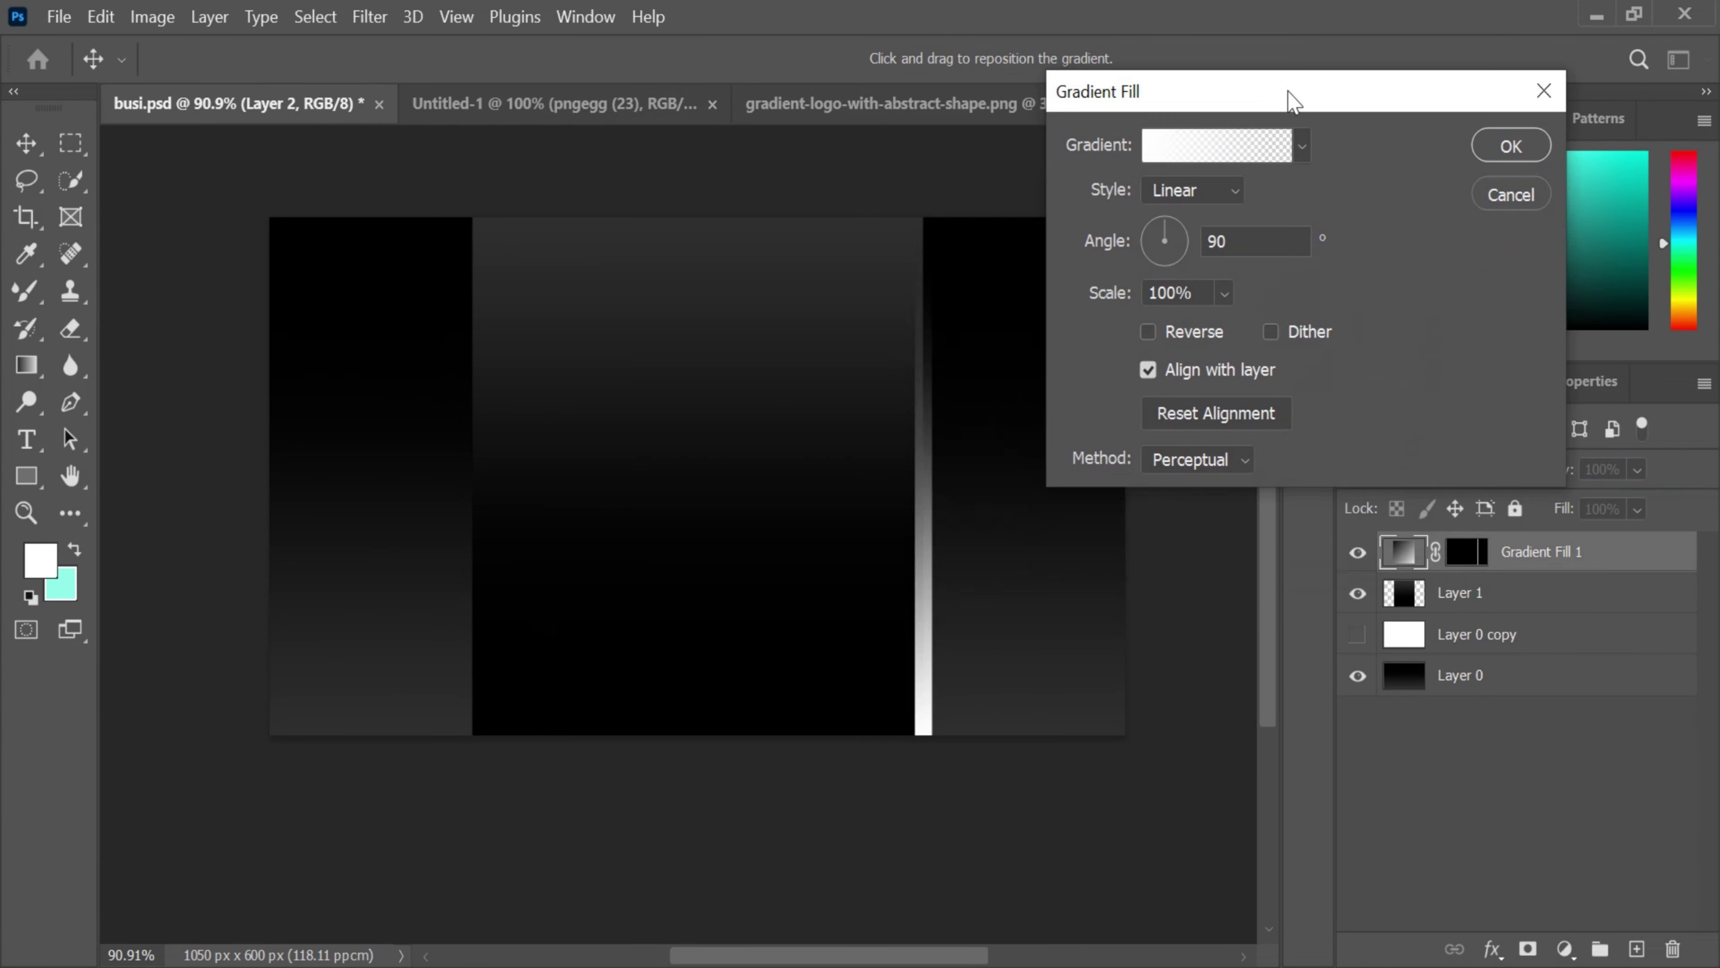
left_click(1206, 201)
left_click(1193, 241)
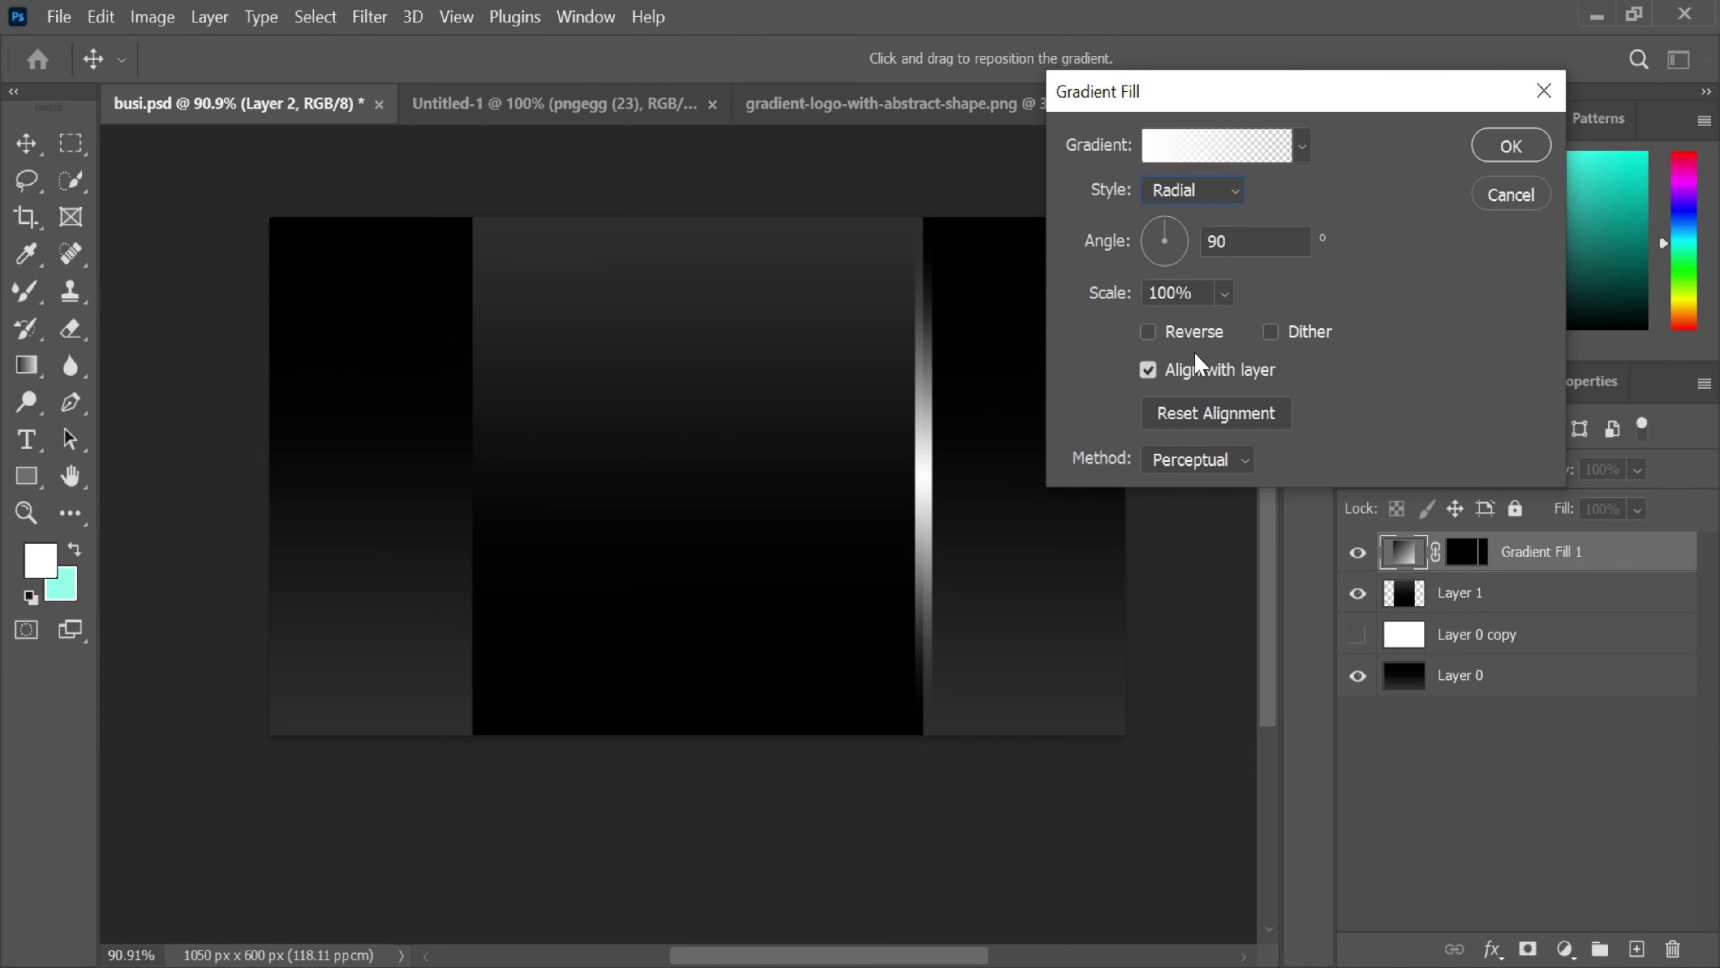
- Set the gradient's left colour stop to bright cyan #0afff1
left_click(1179, 160)
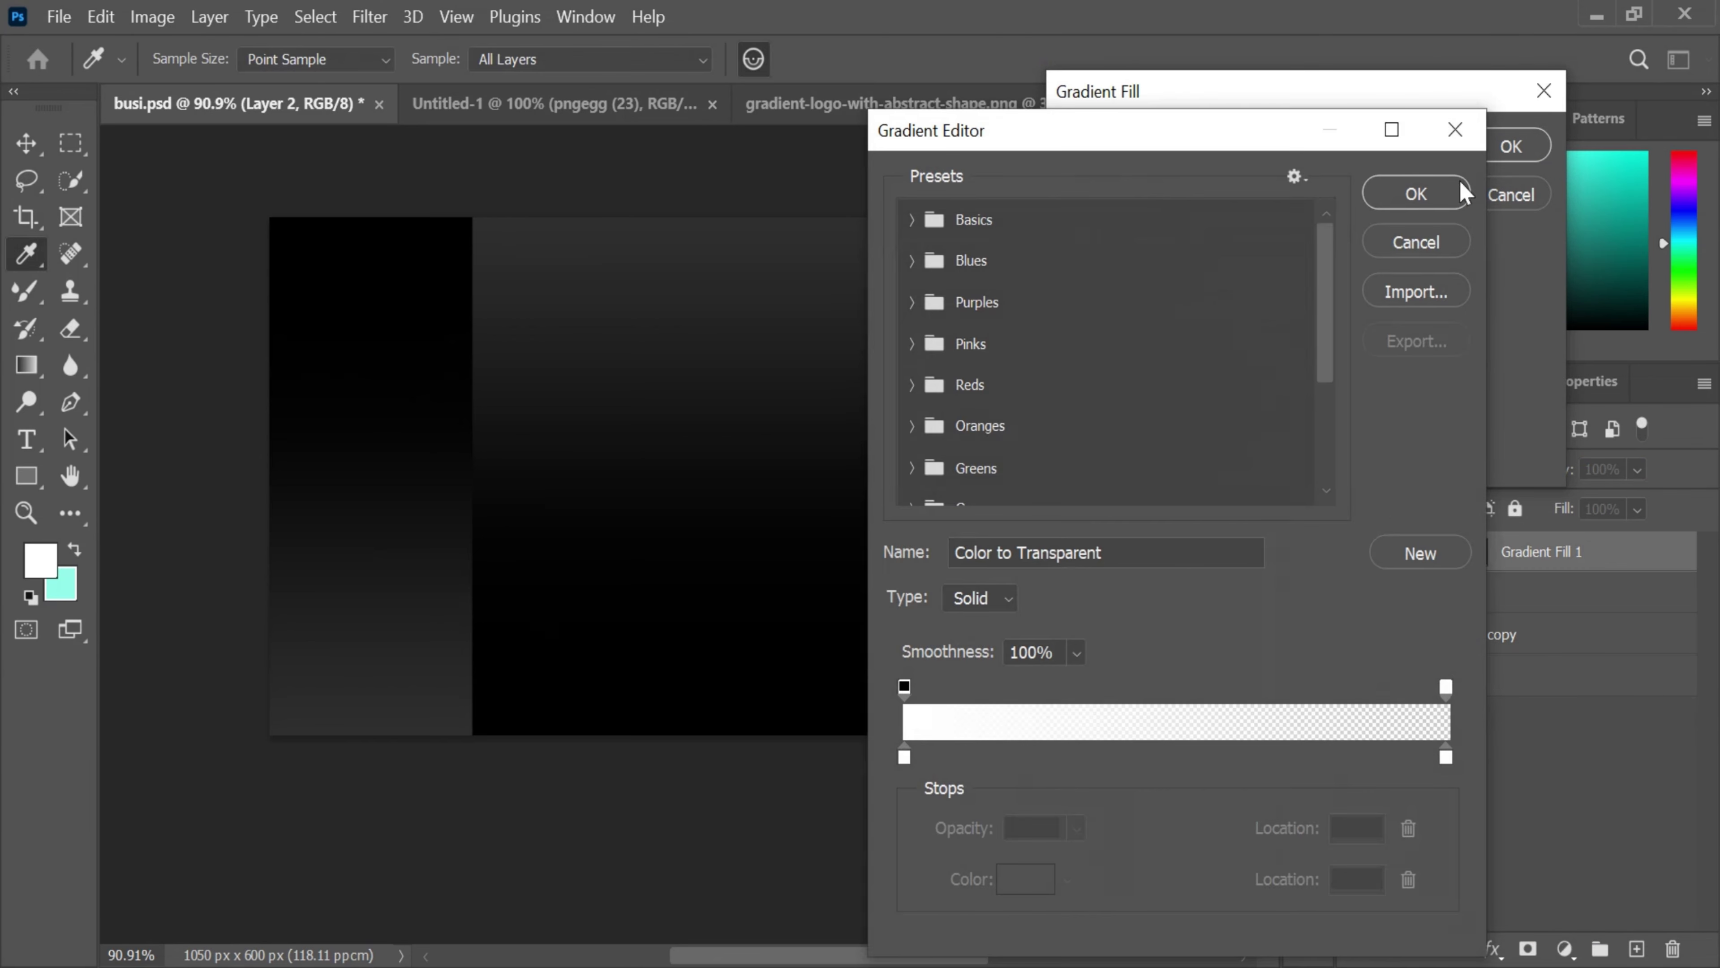
left_click(905, 758)
left_click(1025, 879)
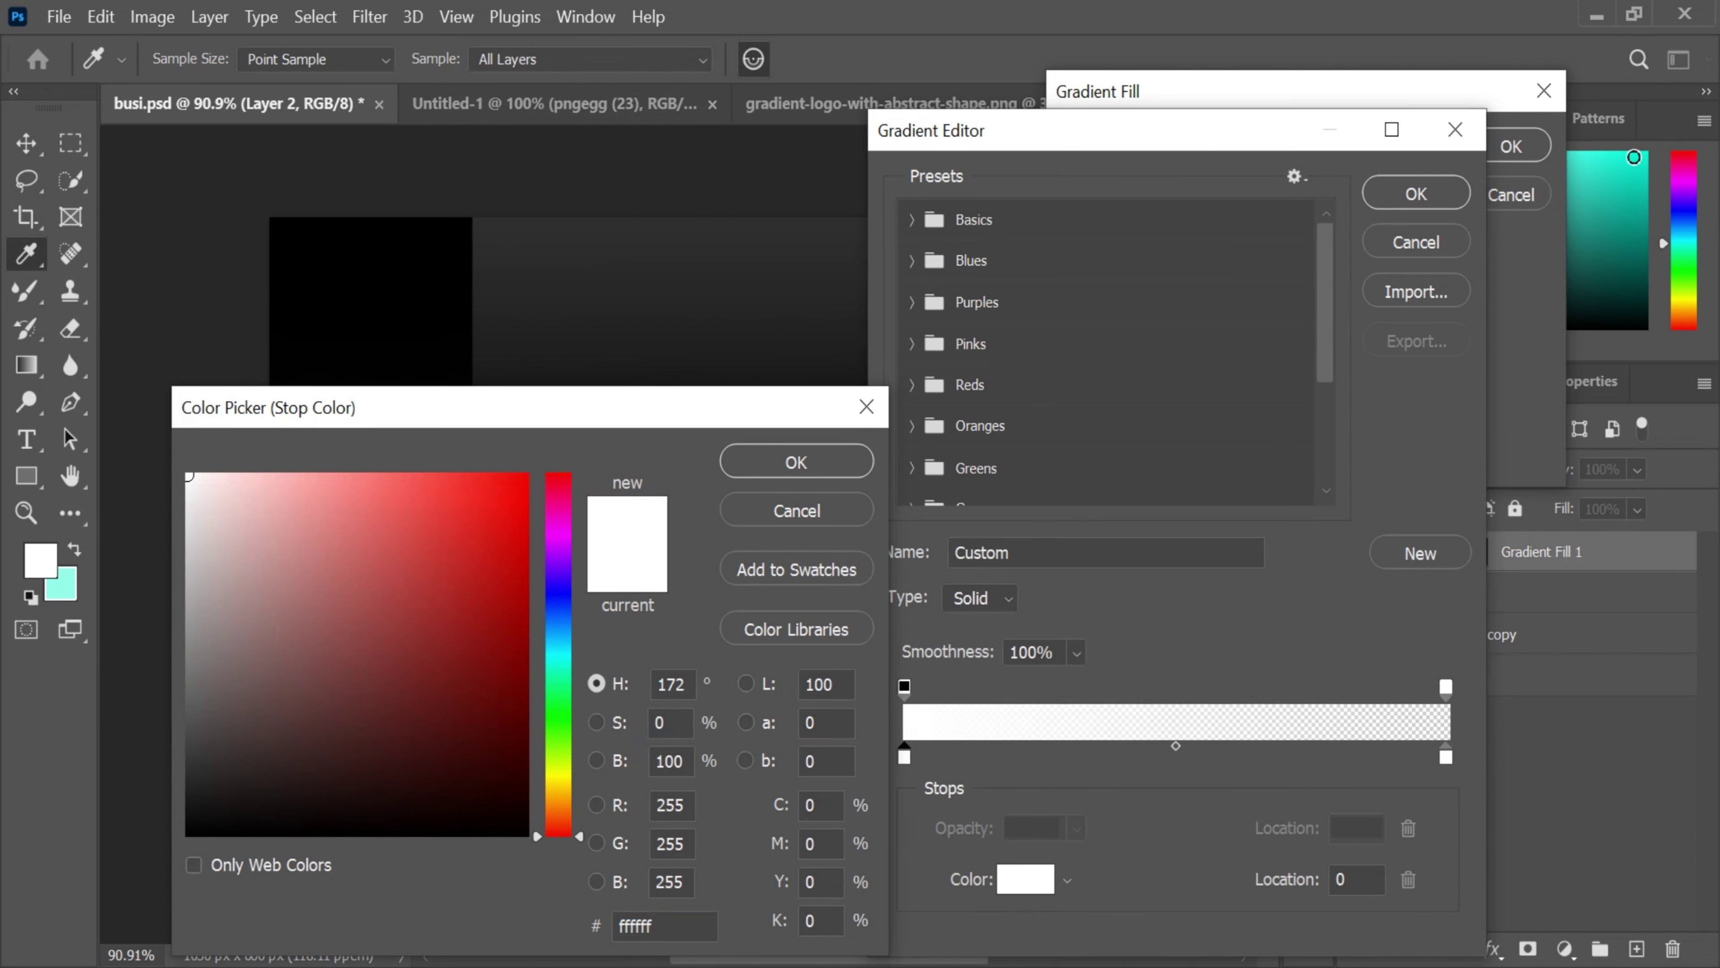
left_click(1634, 158)
left_click_drag(581, 664, 576, 659)
left_click_drag(514, 493, 515, 475)
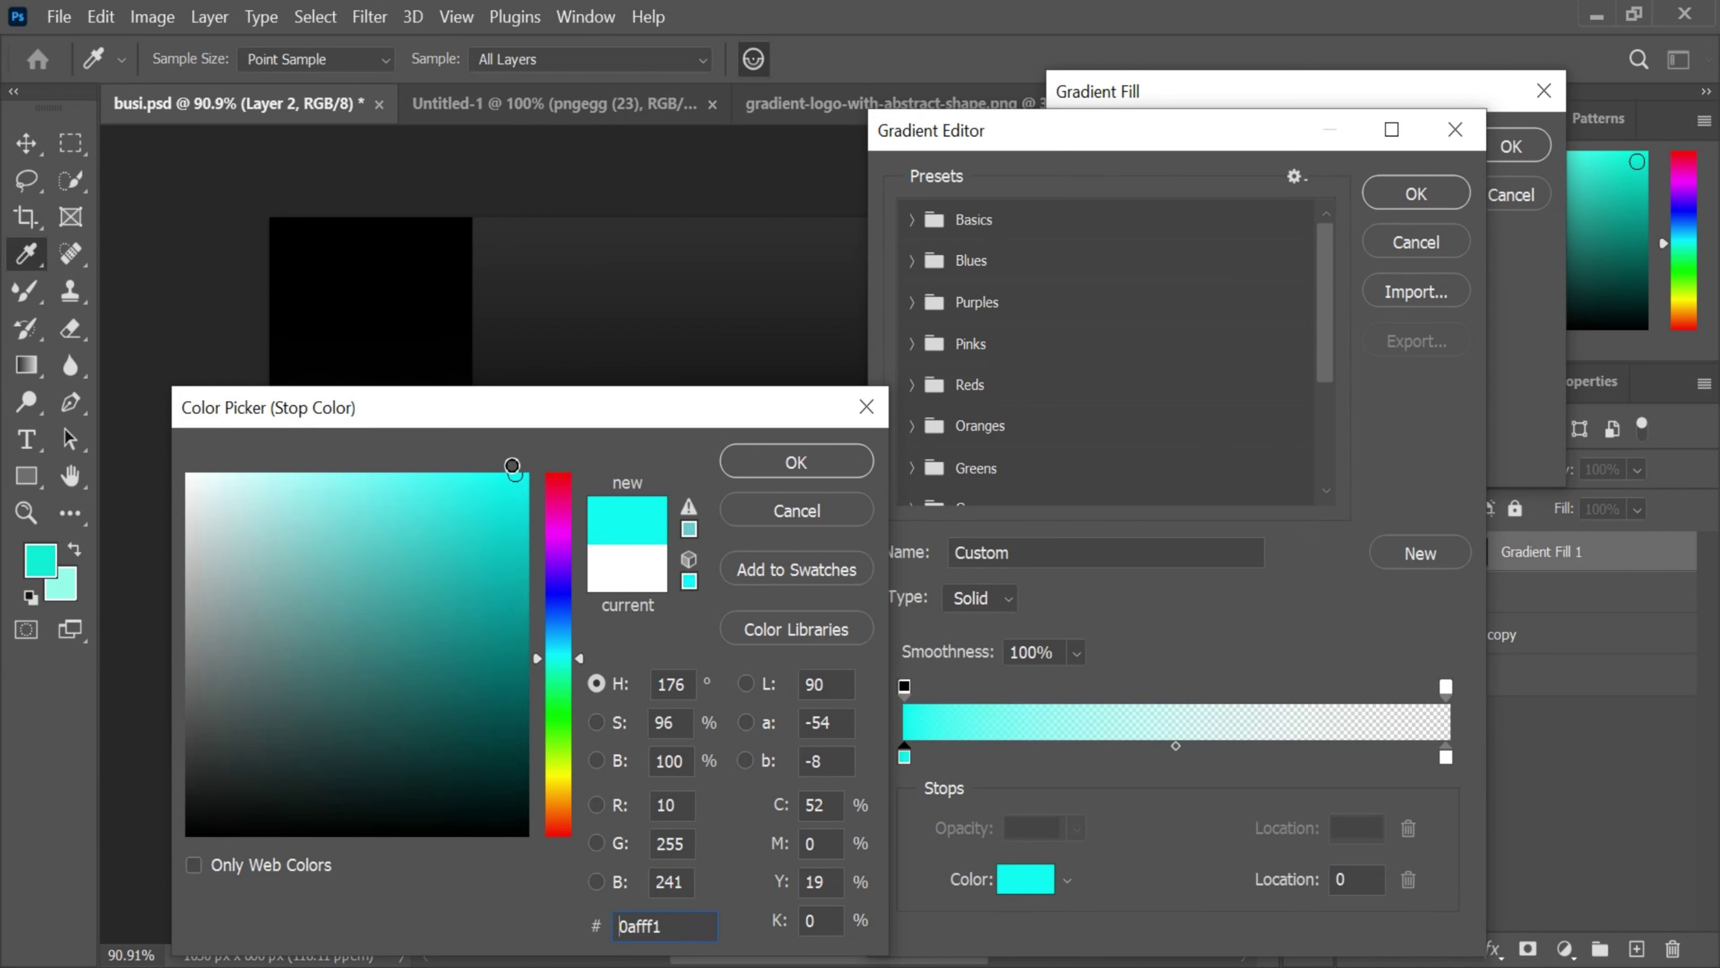
left_click(1425, 190)
left_click(828, 464)
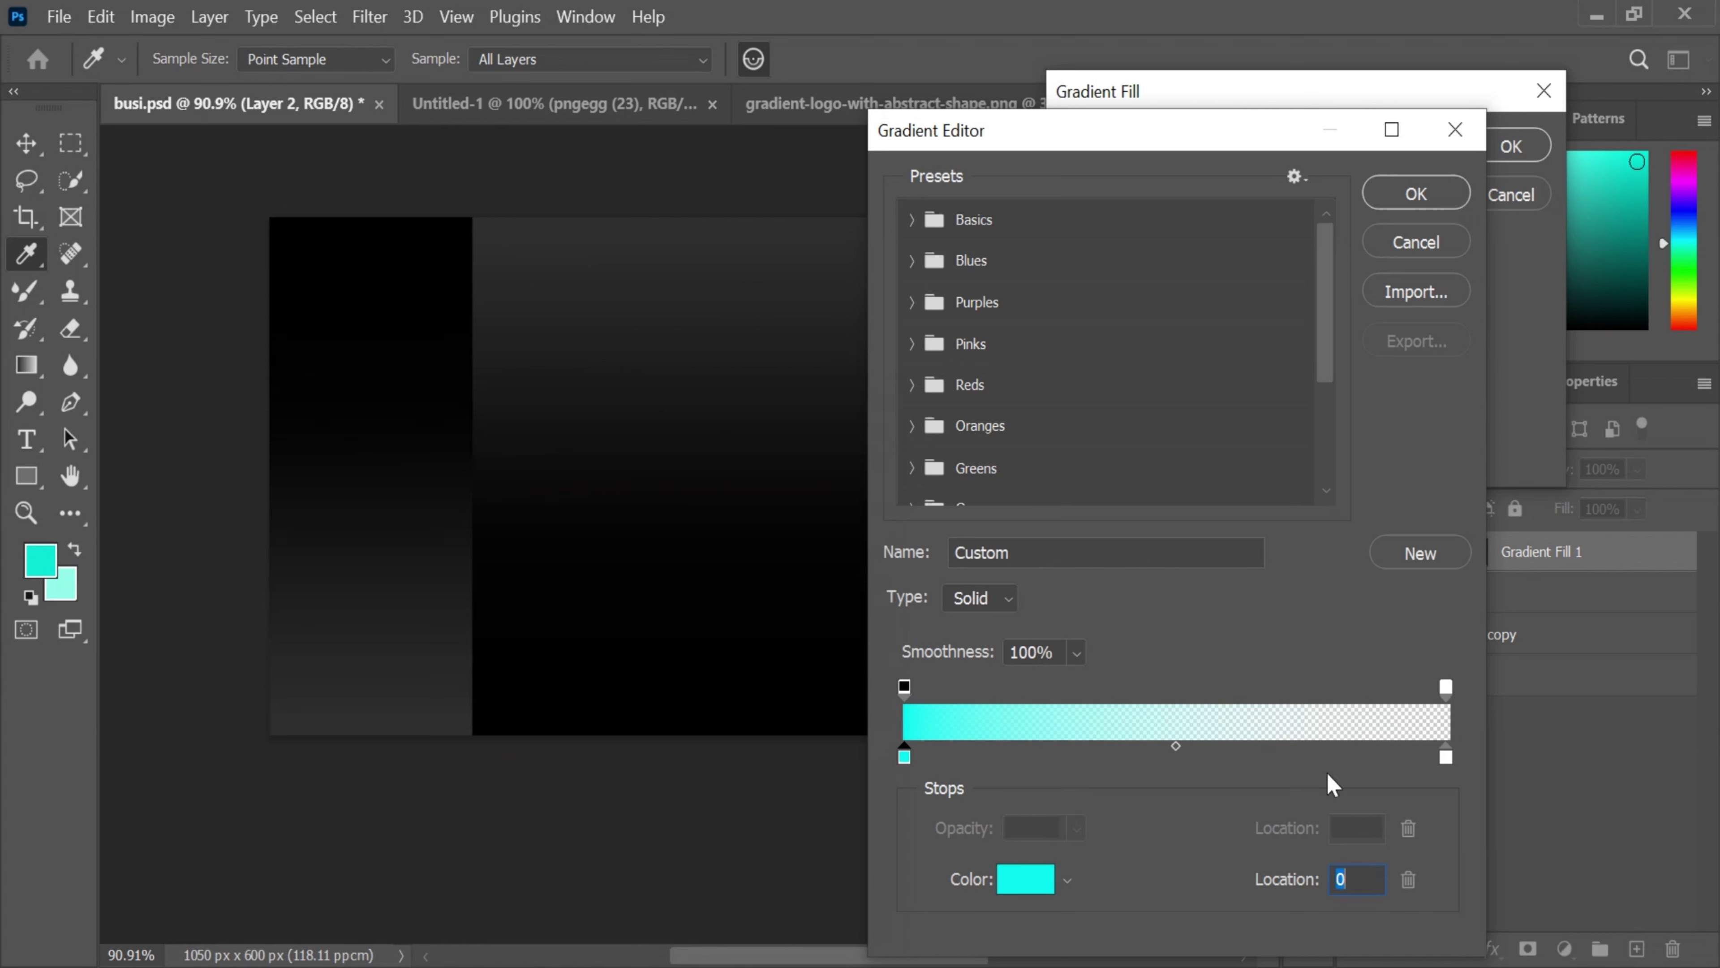
- Set the right colour stop to light blue #71dfff and confirm the gradient
left_click(1448, 757)
double_click(1444, 751)
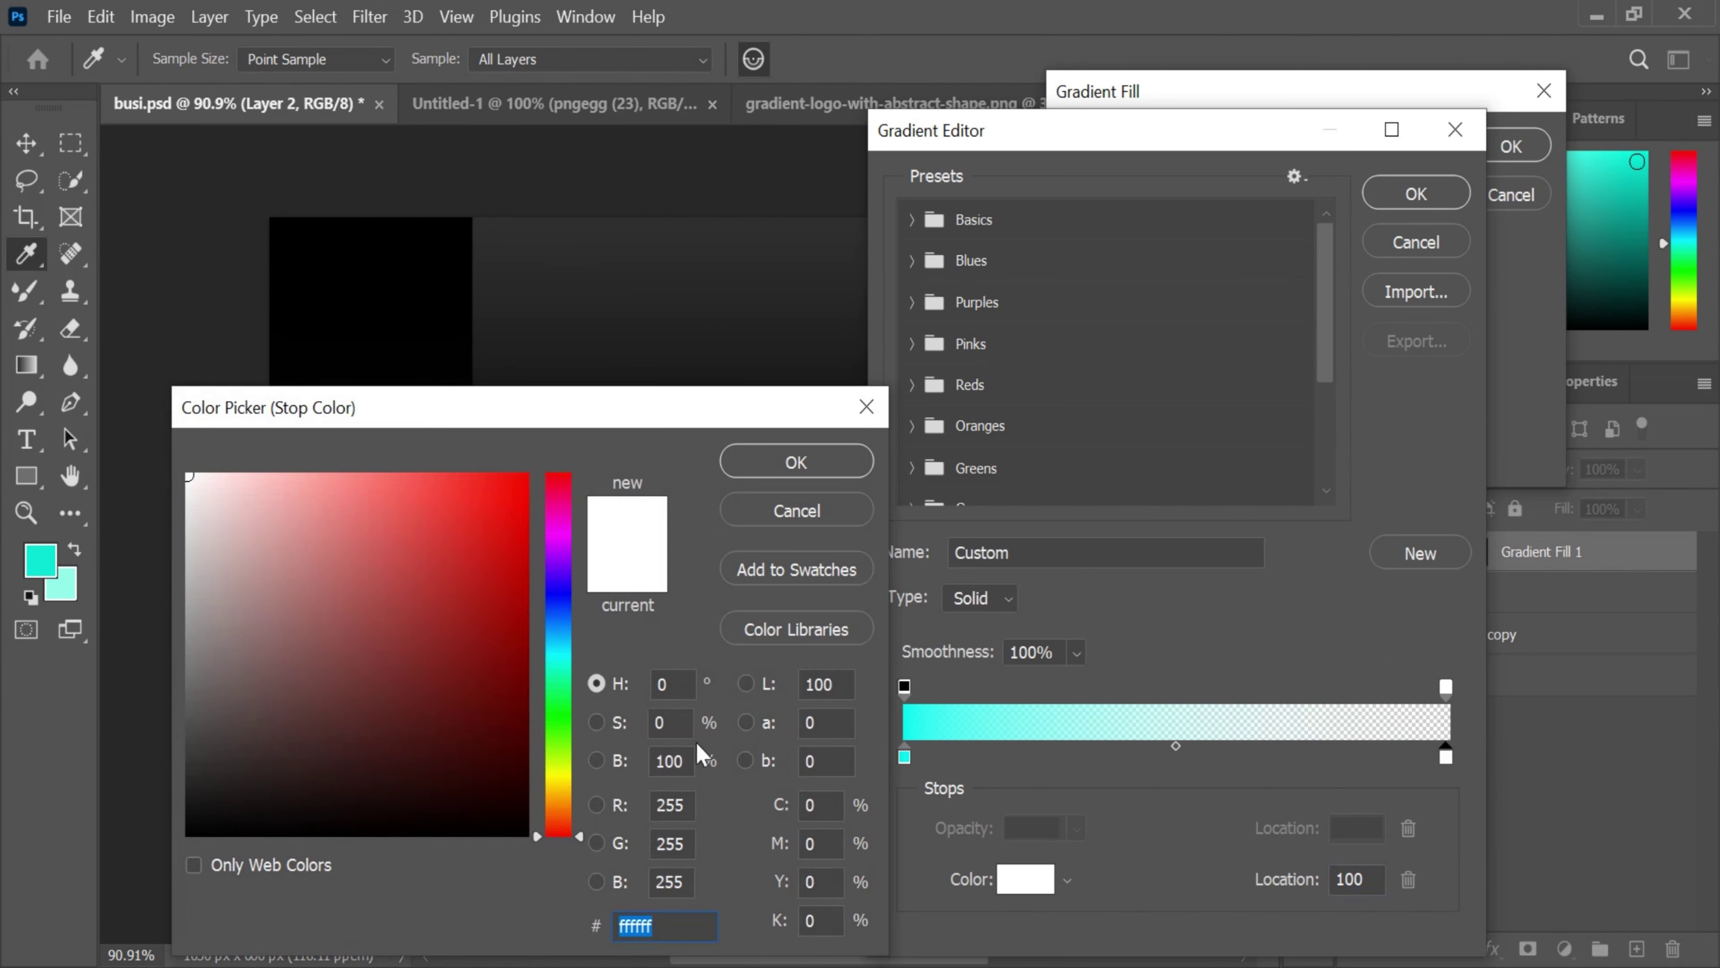
left_click(505, 559)
left_click_drag(559, 832, 545, 642)
left_click(437, 489)
mouse_move(371, 459)
left_mouse_down()
mouse_move(357, 465)
mouse_move(377, 477)
left_mouse_up()
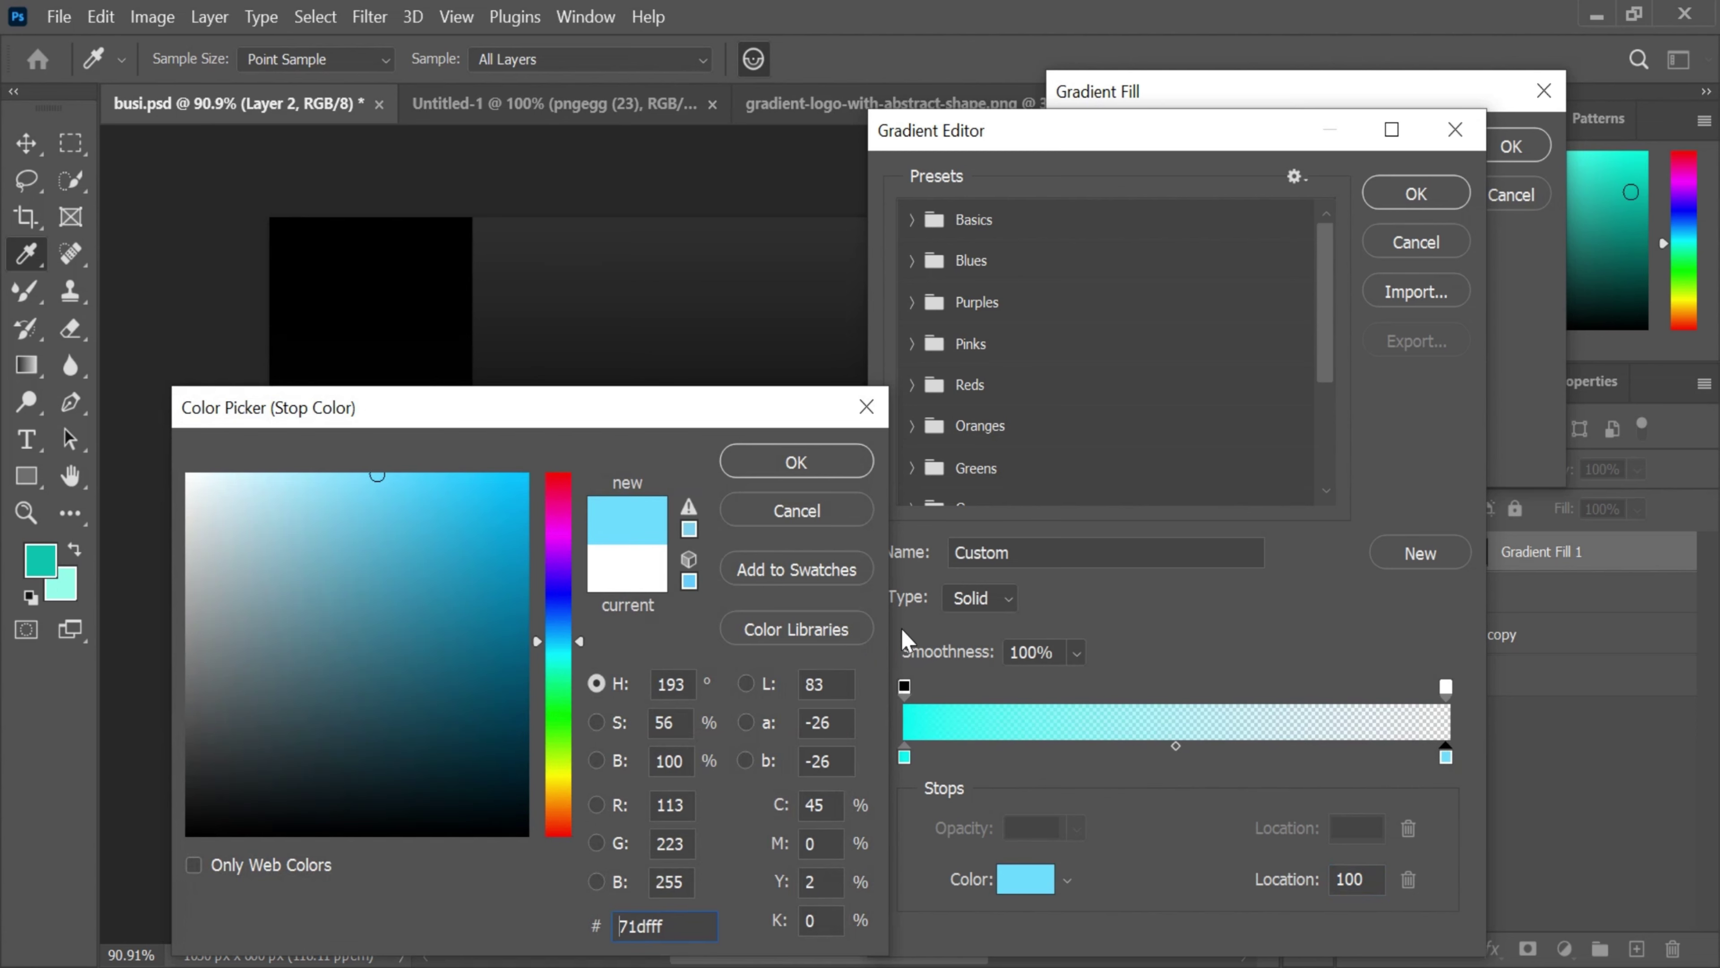
left_click(796, 461)
left_click(1453, 205)
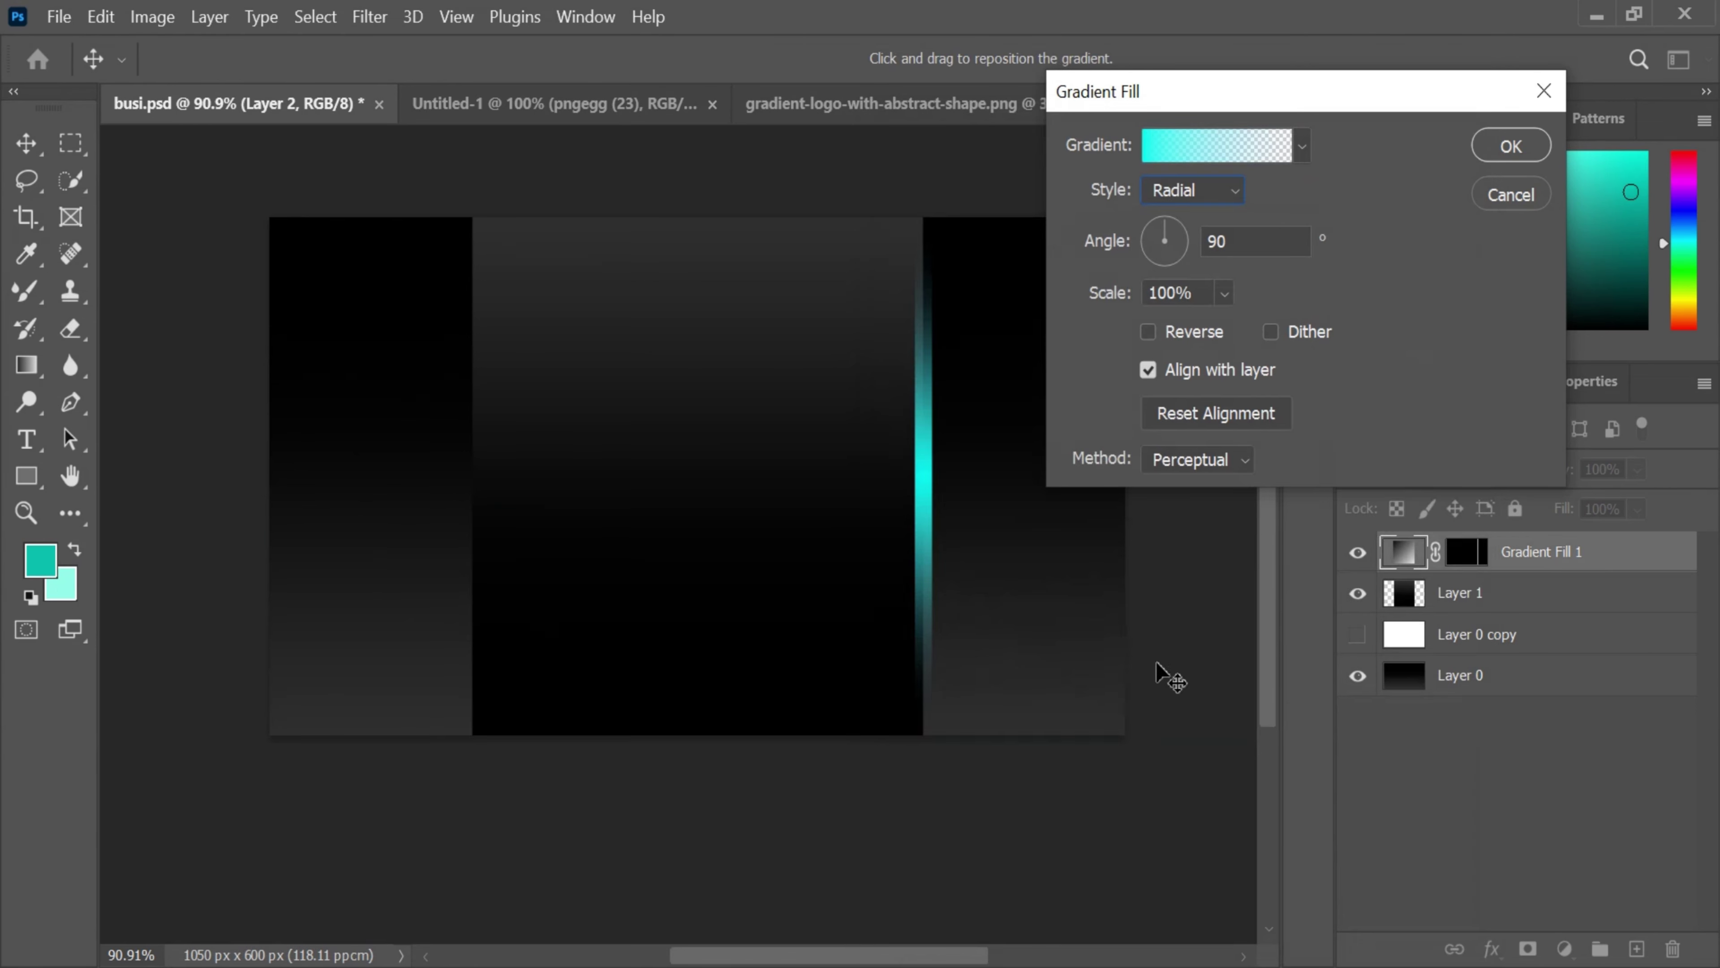
- Set the gradient fill's Method to Linear and apply it
left_click_drag(922, 952, 977, 958)
left_click(1192, 460)
left_click(1186, 510)
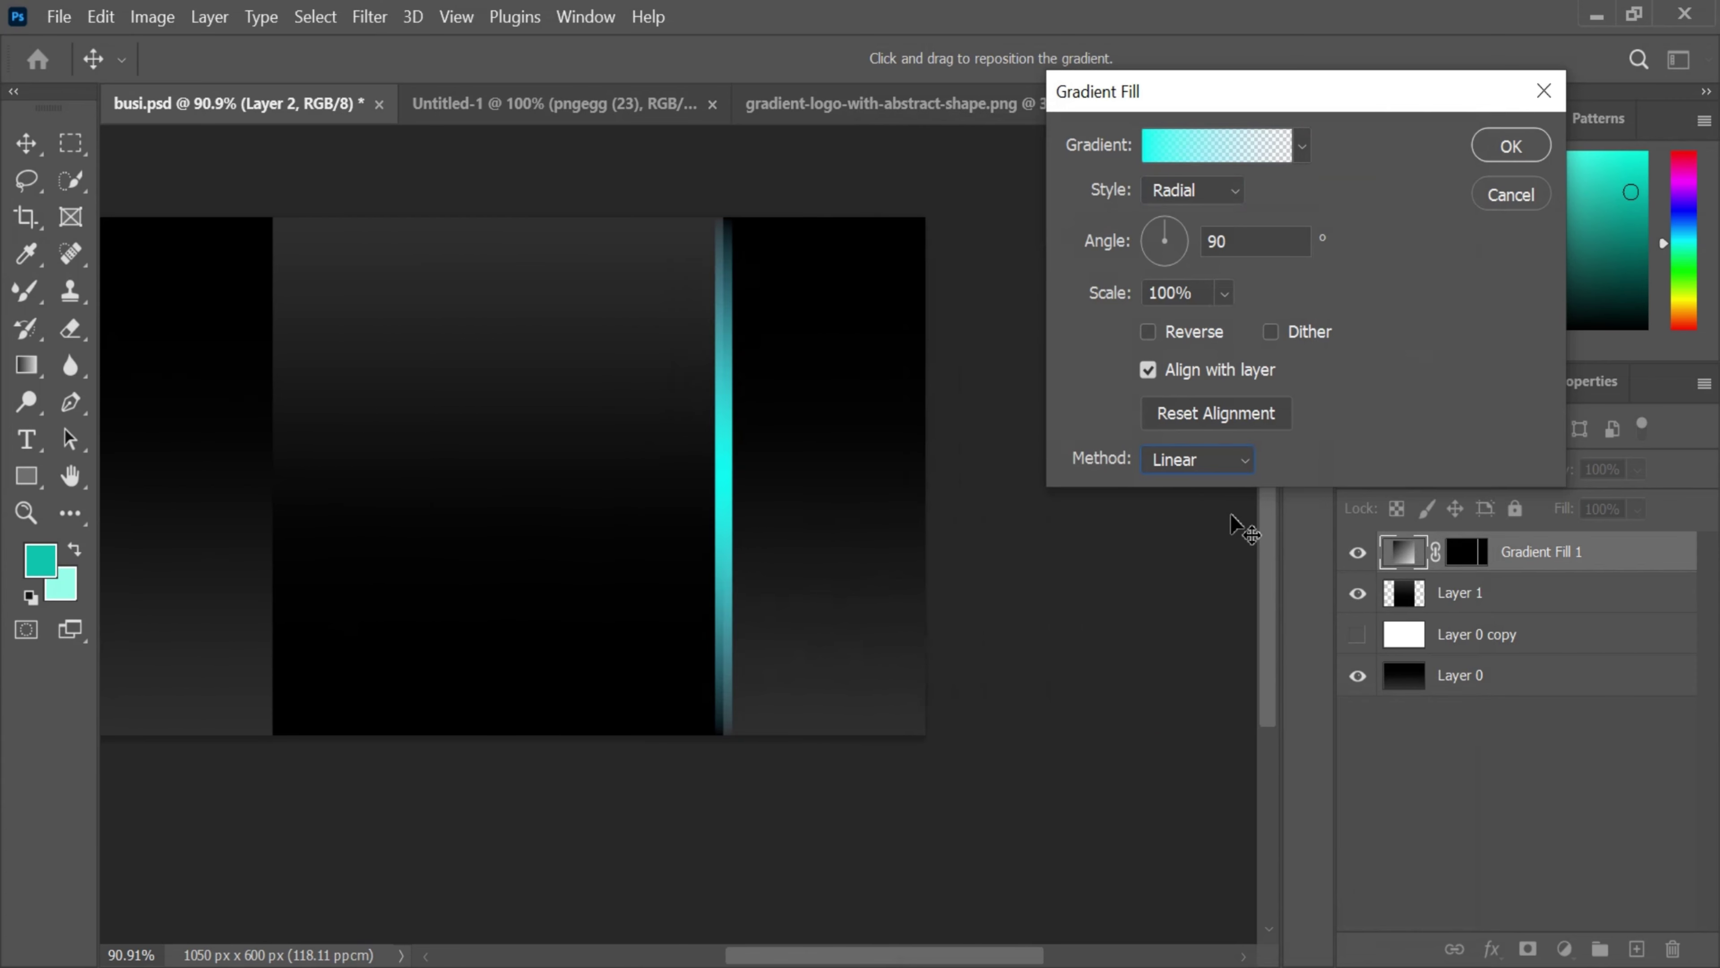
left_click(1509, 147)
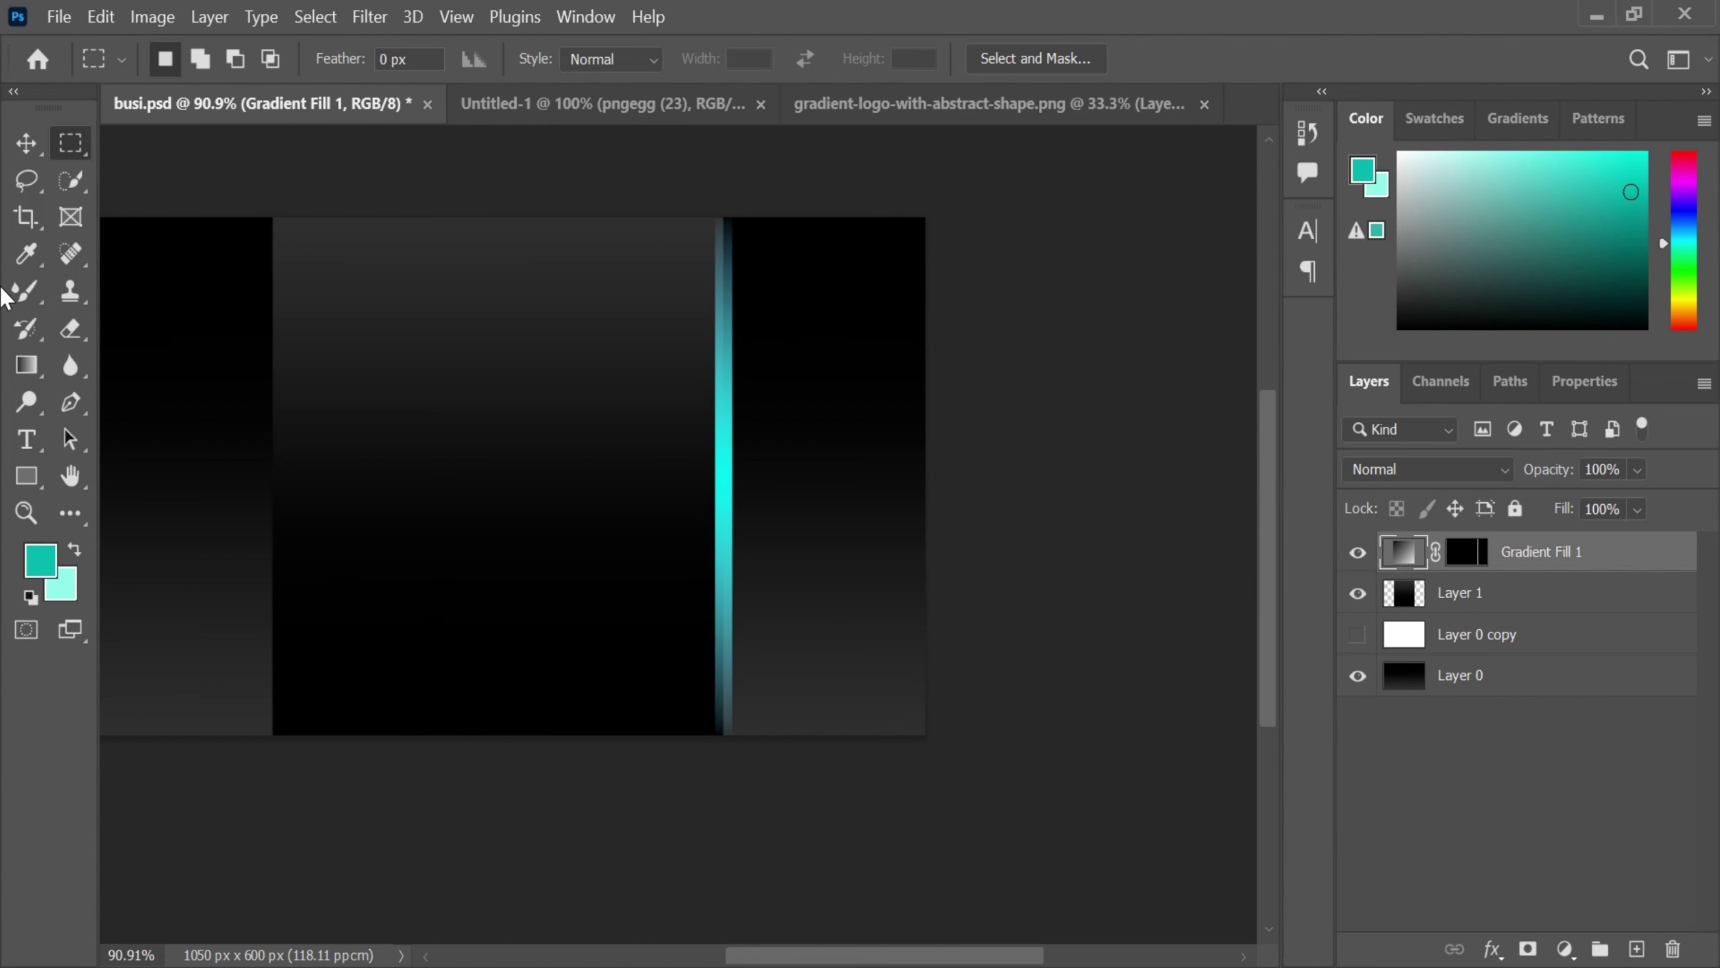
- Rasterize the fill layer and set the Mixer Brush tip to a thin ellipse at -90°
left_click(26, 291)
left_click(672, 492)
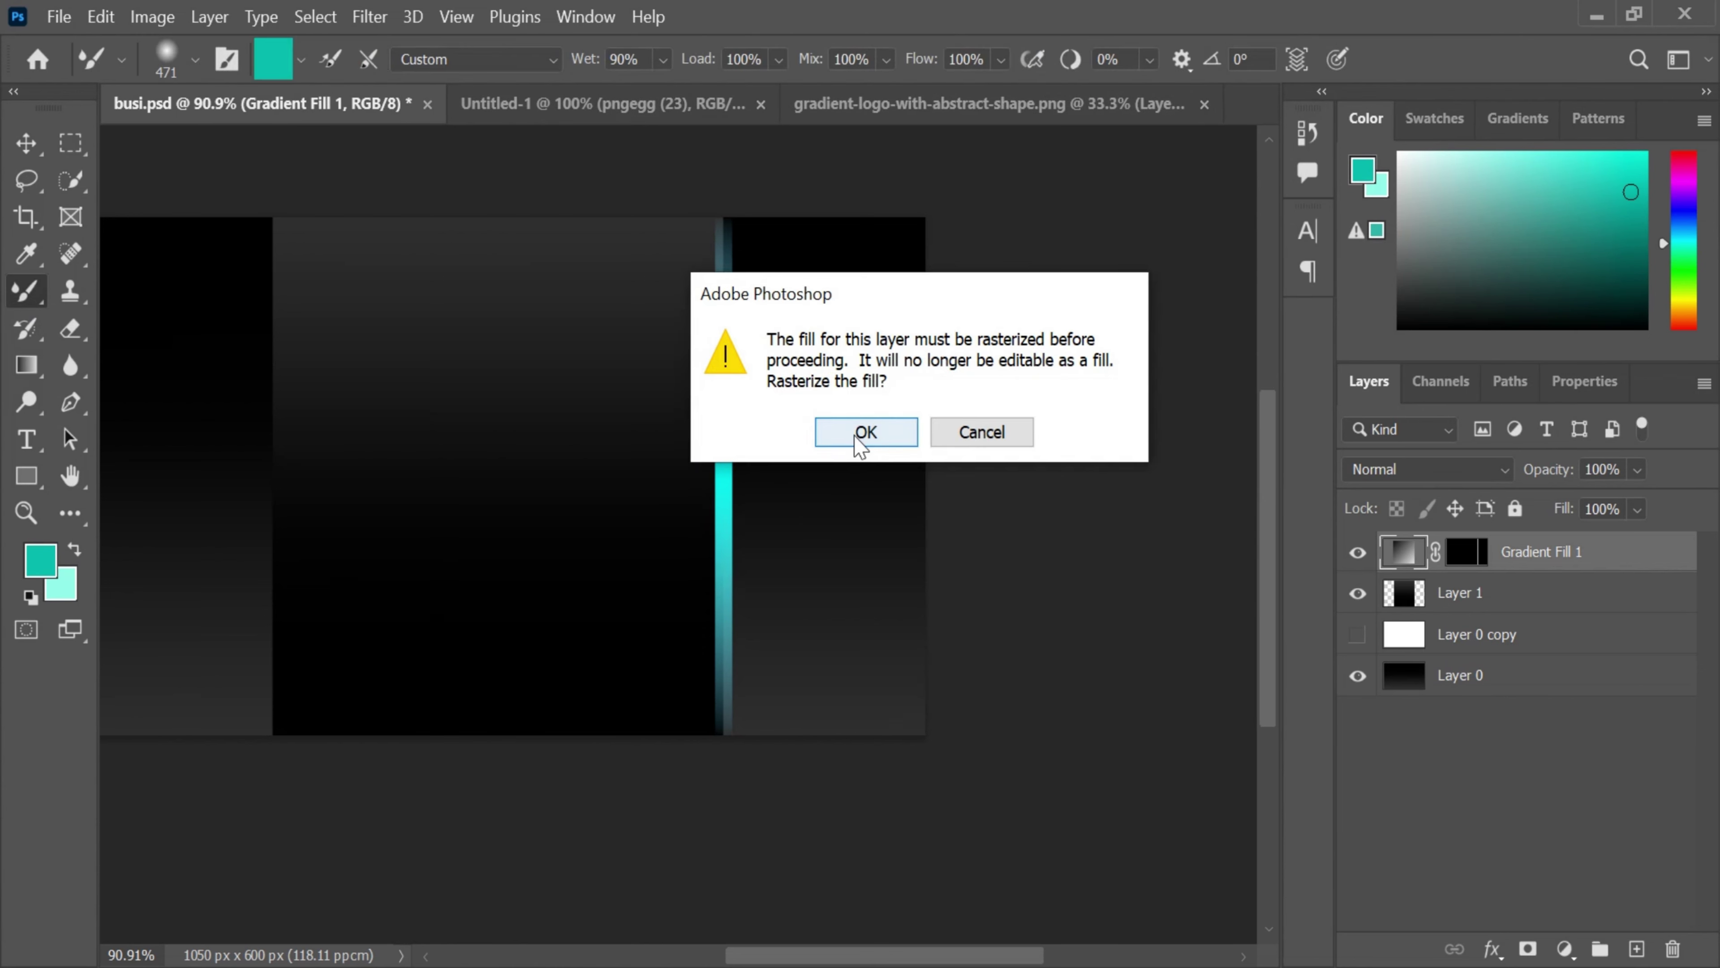
left_click(864, 434)
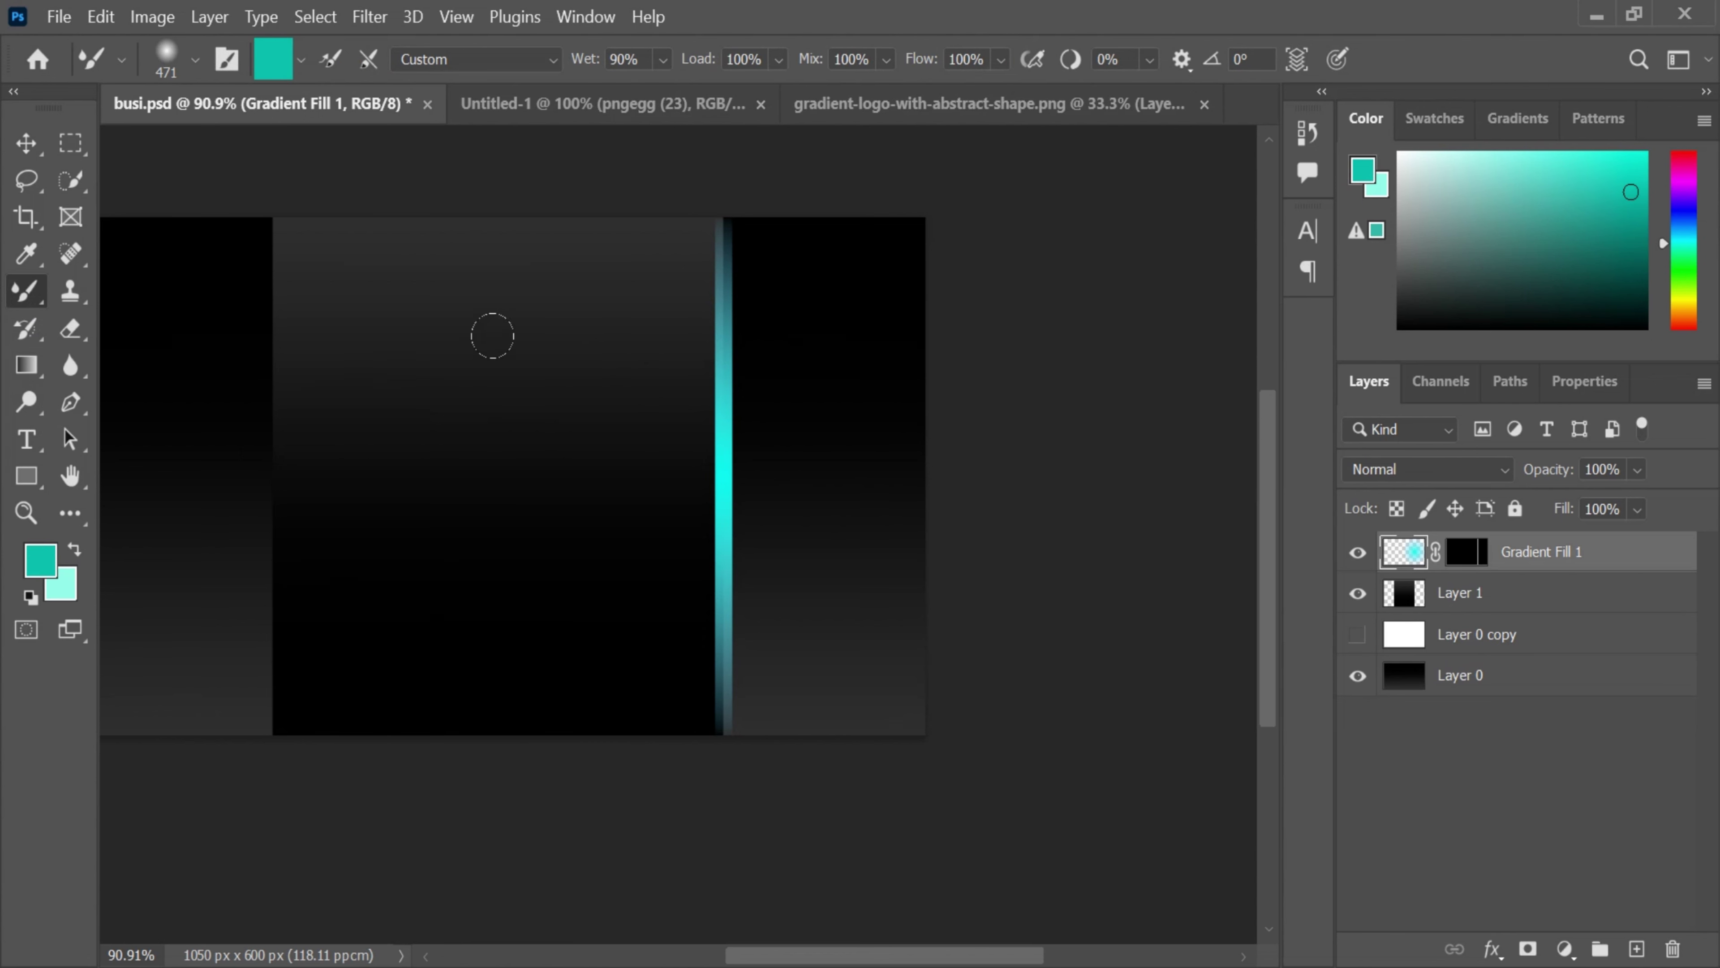
right_click(631, 452)
left_click_drag(690, 501, 692, 530)
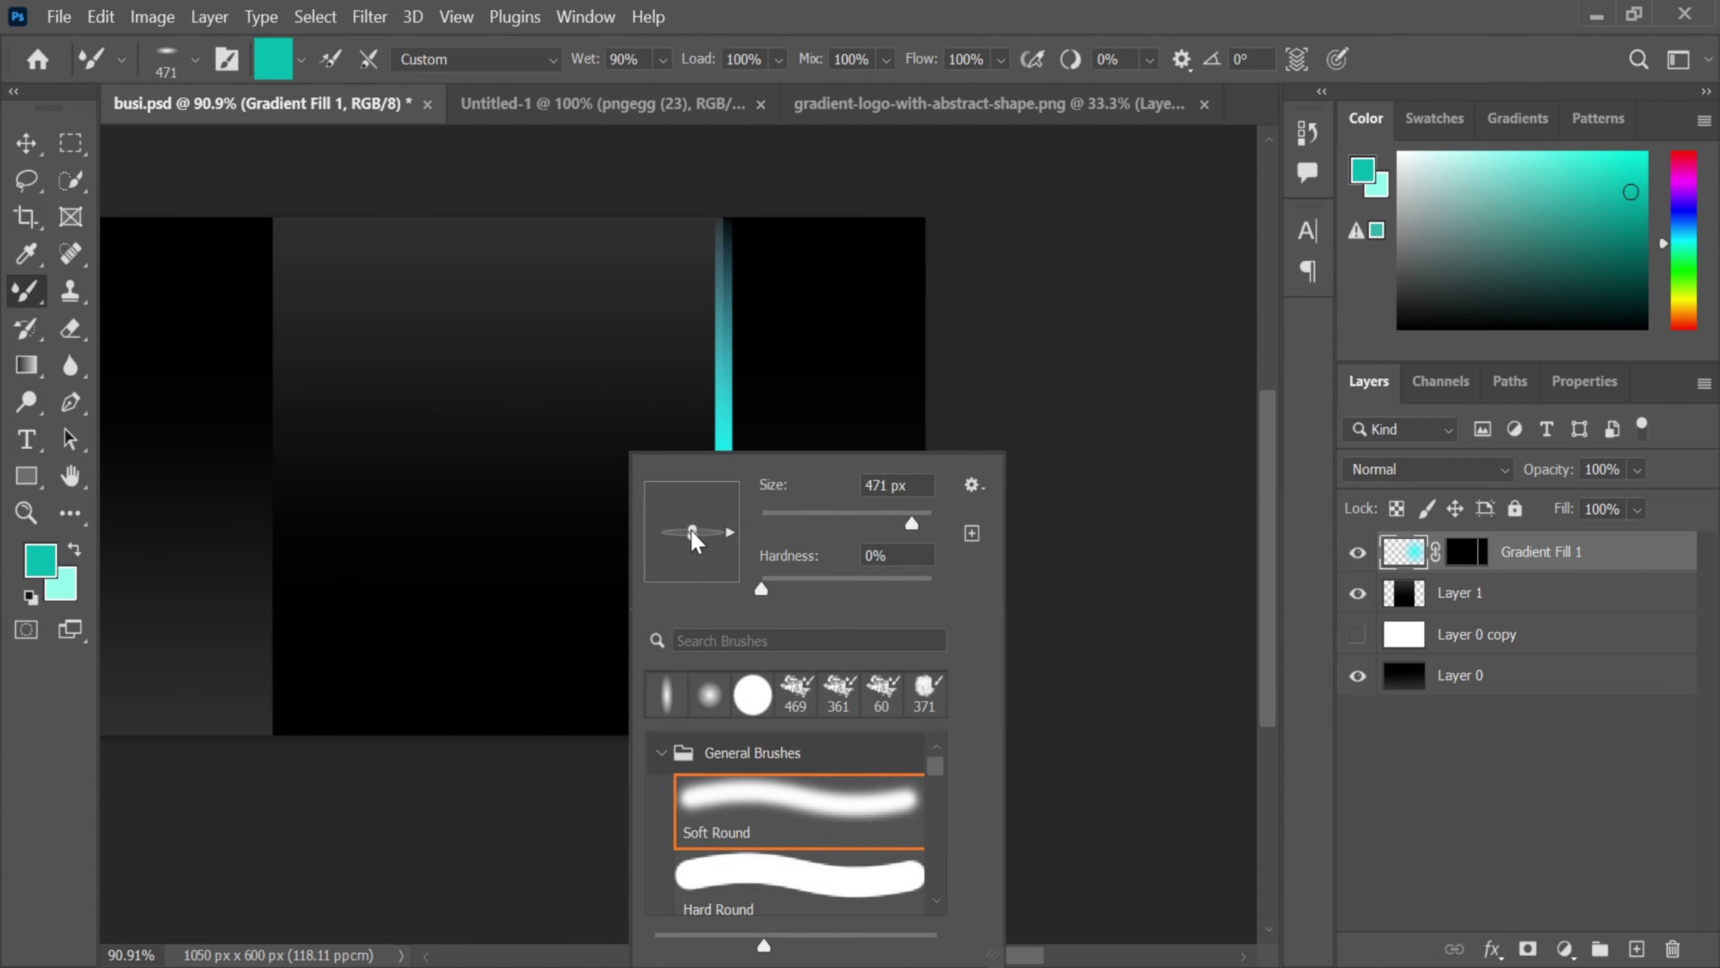
mouse_move(735, 539)
left_mouse_down()
mouse_move(704, 644)
mouse_move(677, 654)
left_mouse_up()
key("shift")
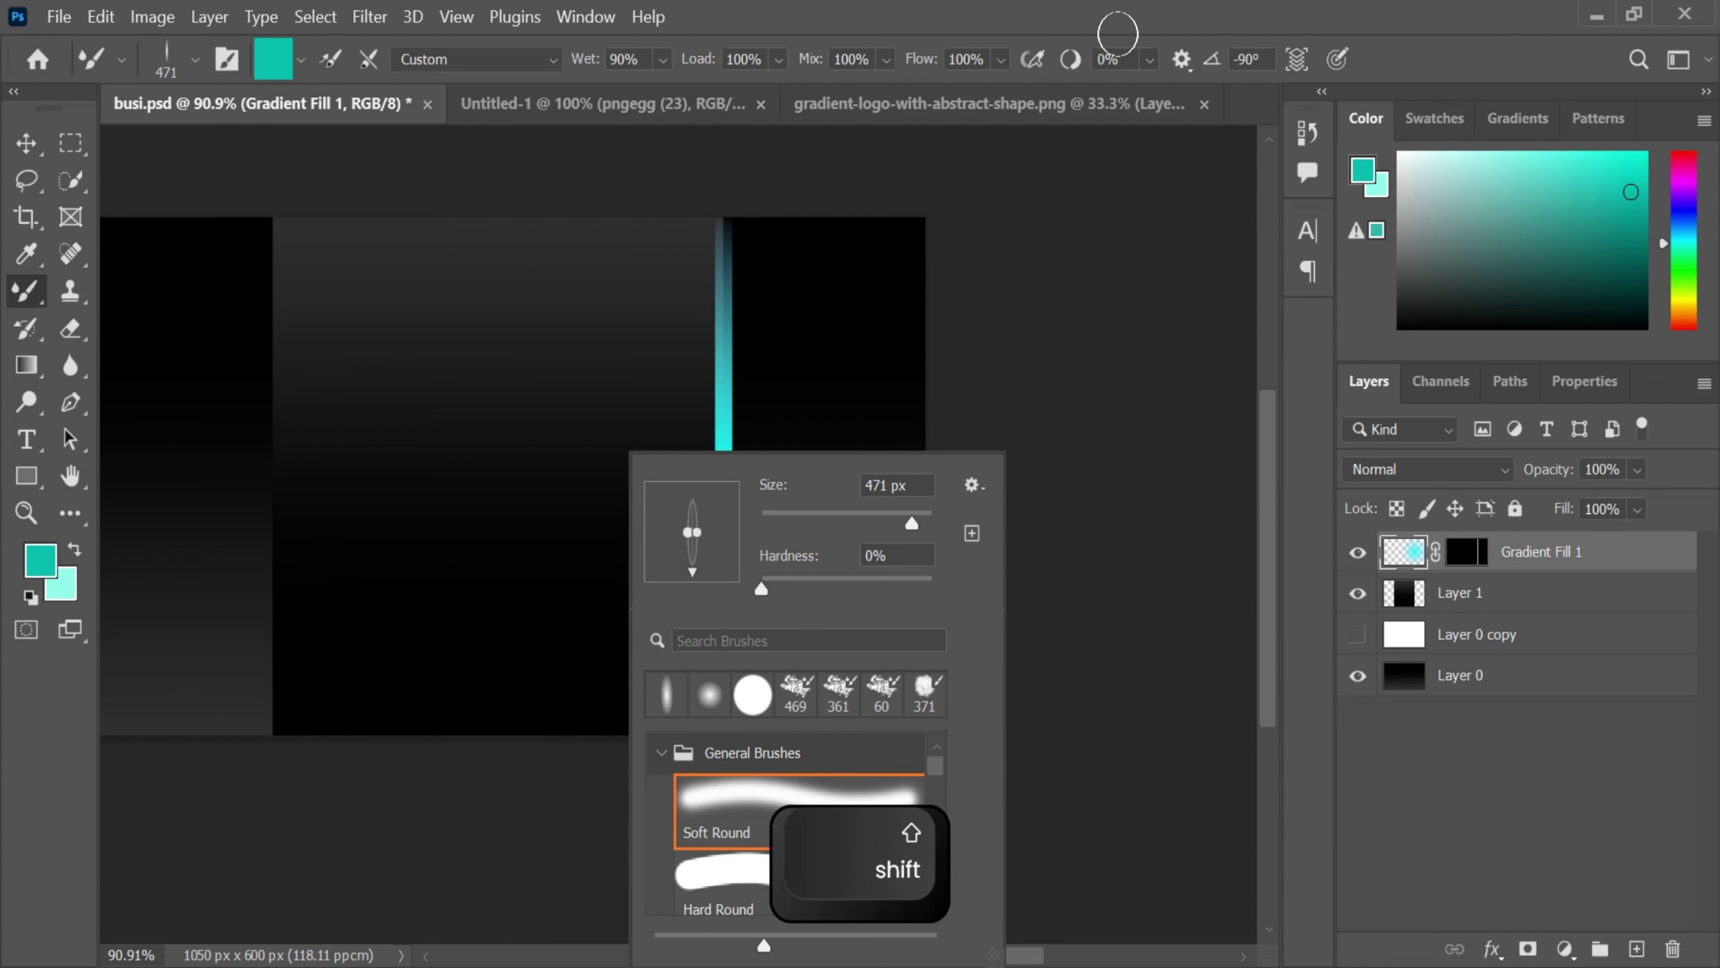
left_click(1131, 12)
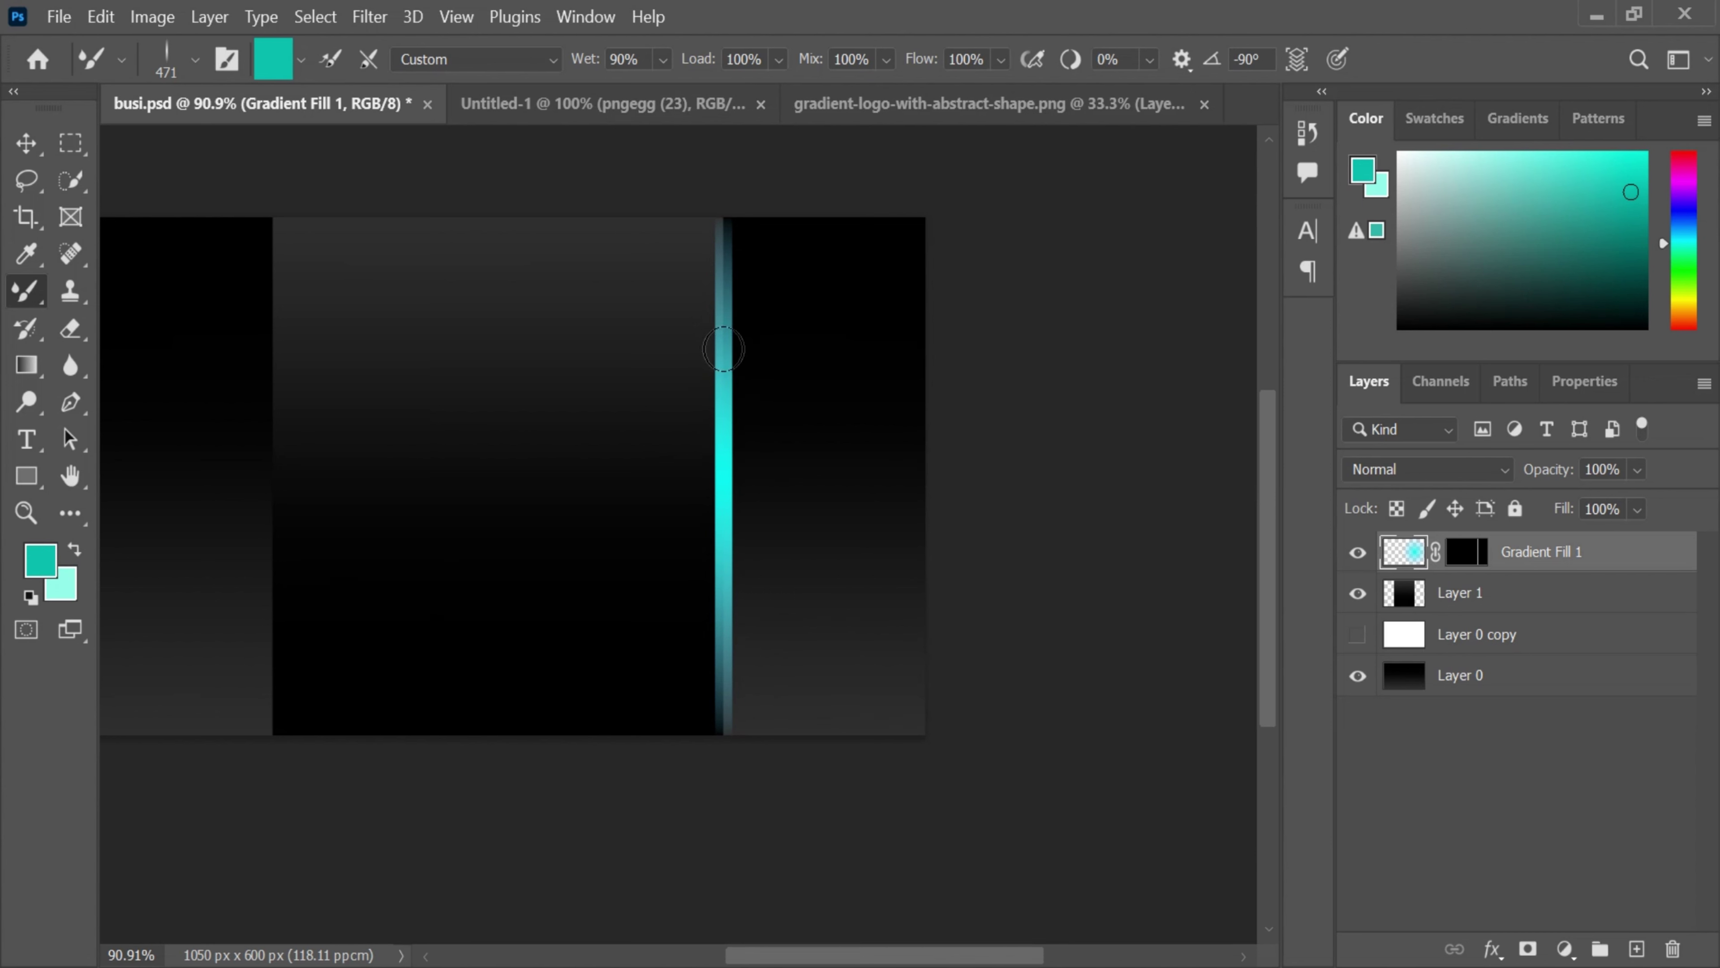
- Move Layer 1 above Gradient Fill 1 and try a glow stroke on the cyan line, keeping Layer 0 copy hidden
left_click(1359, 633)
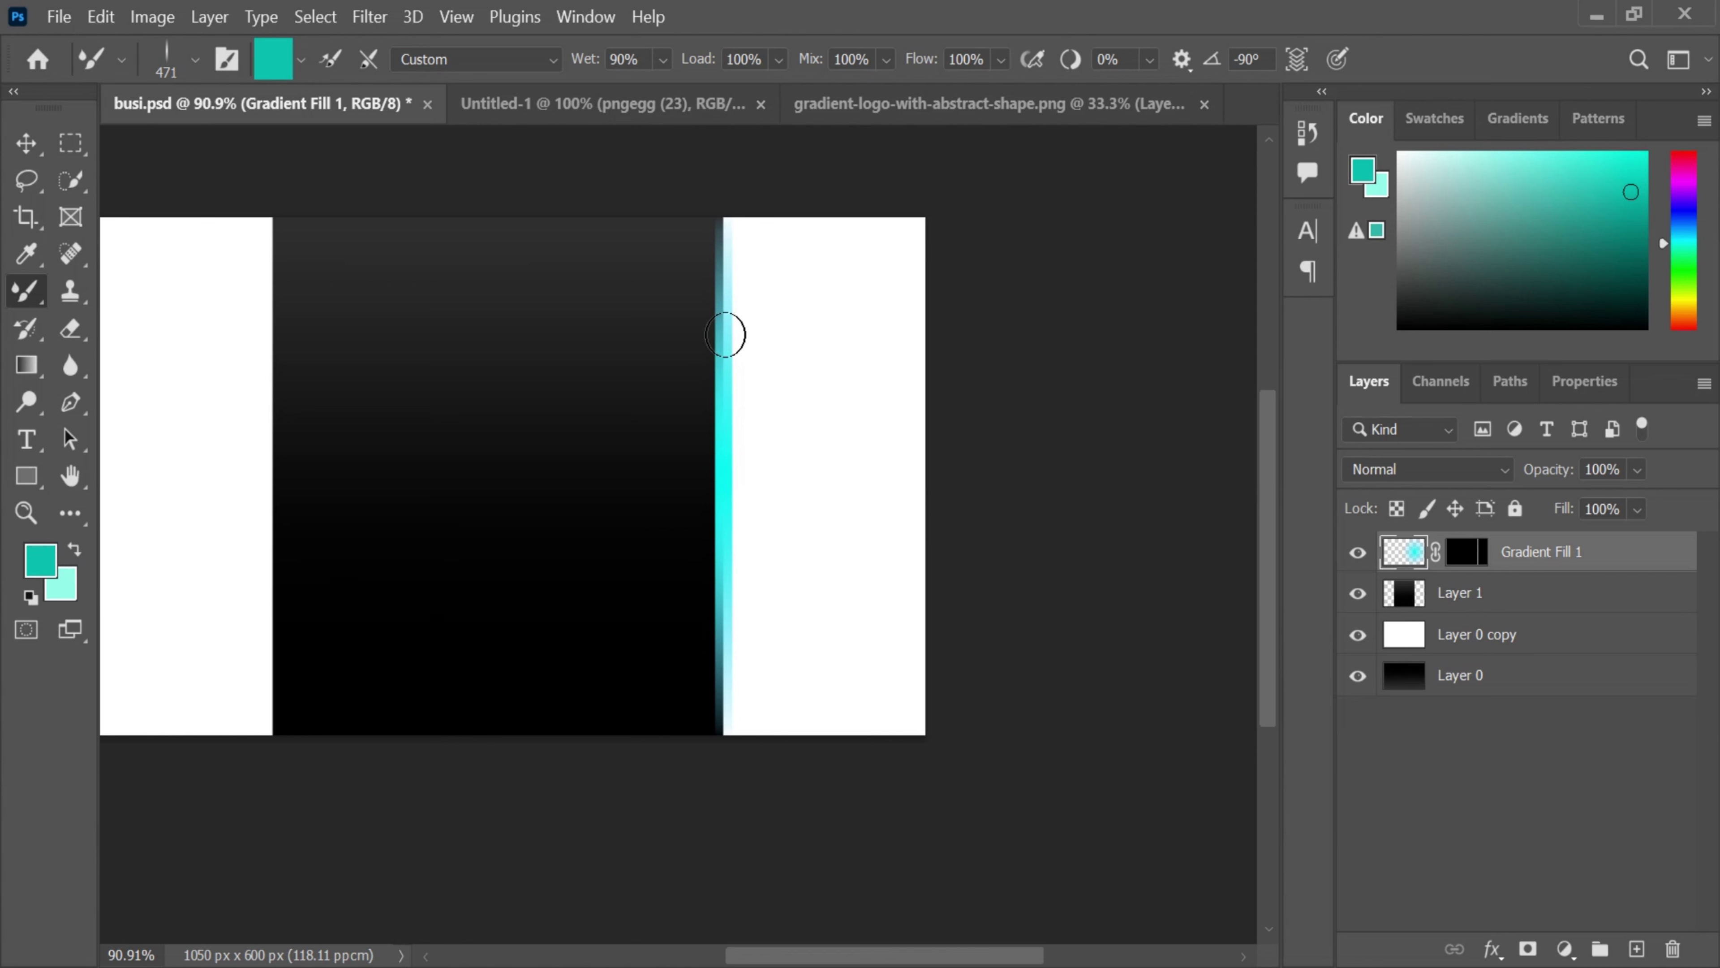
right_click(725, 335)
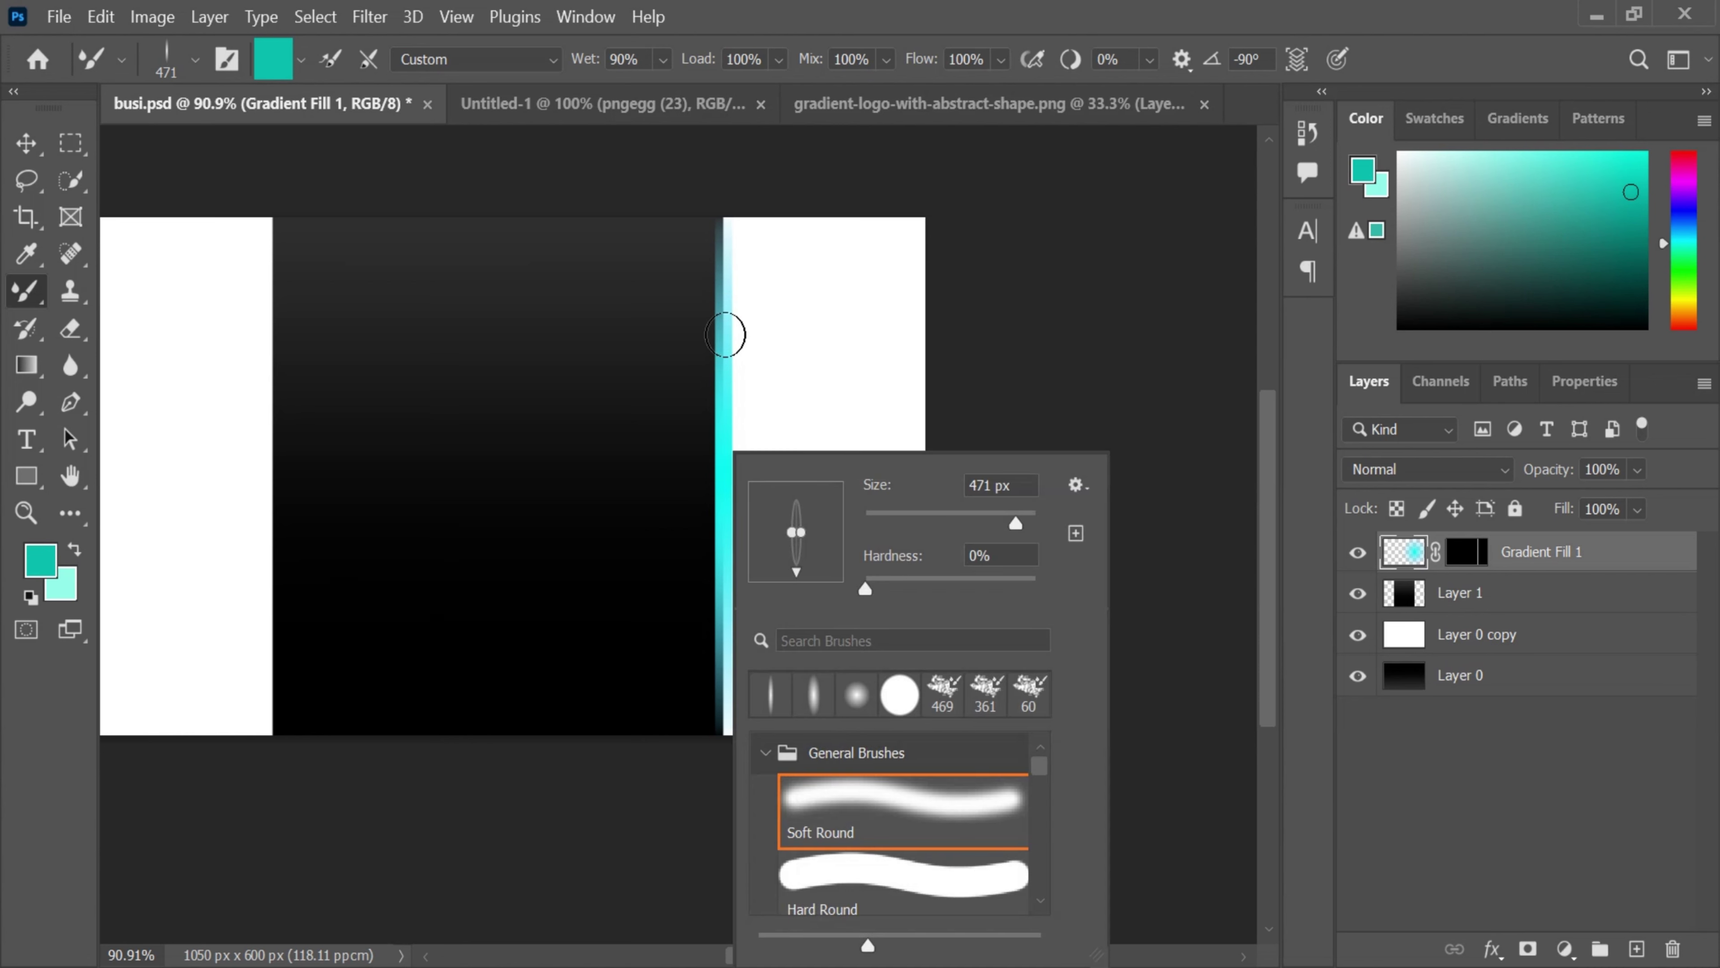
key("Escape")
left_click_drag(1443, 603, 1436, 553)
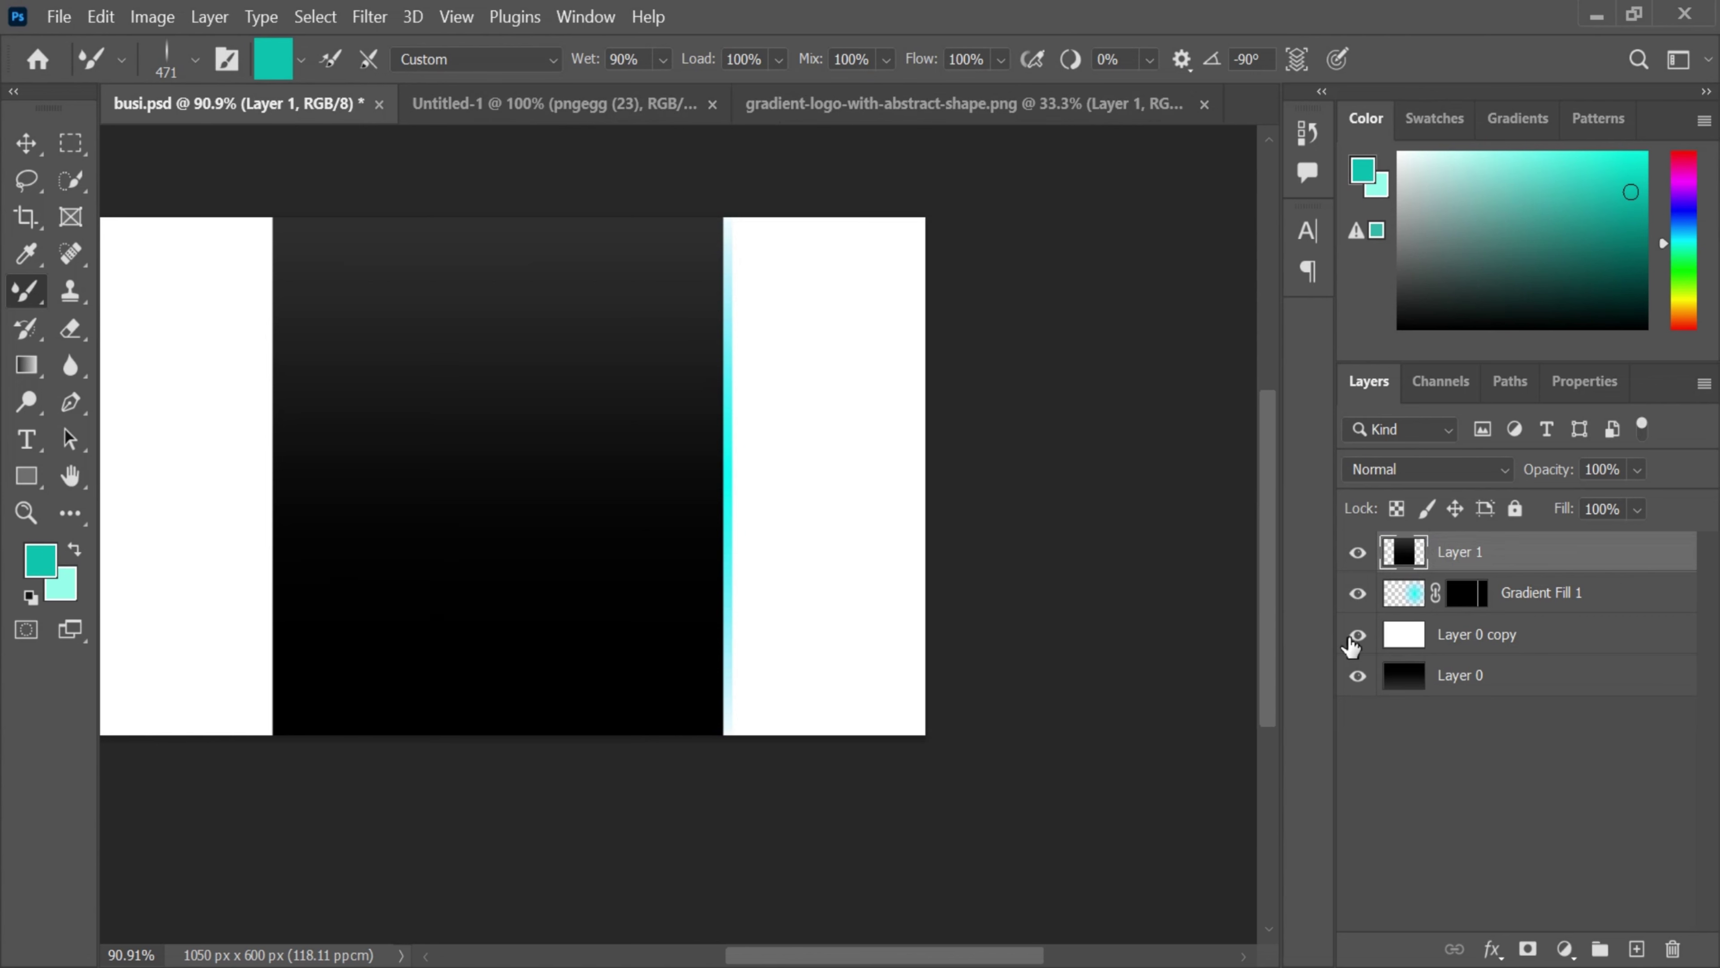
left_click(1357, 635)
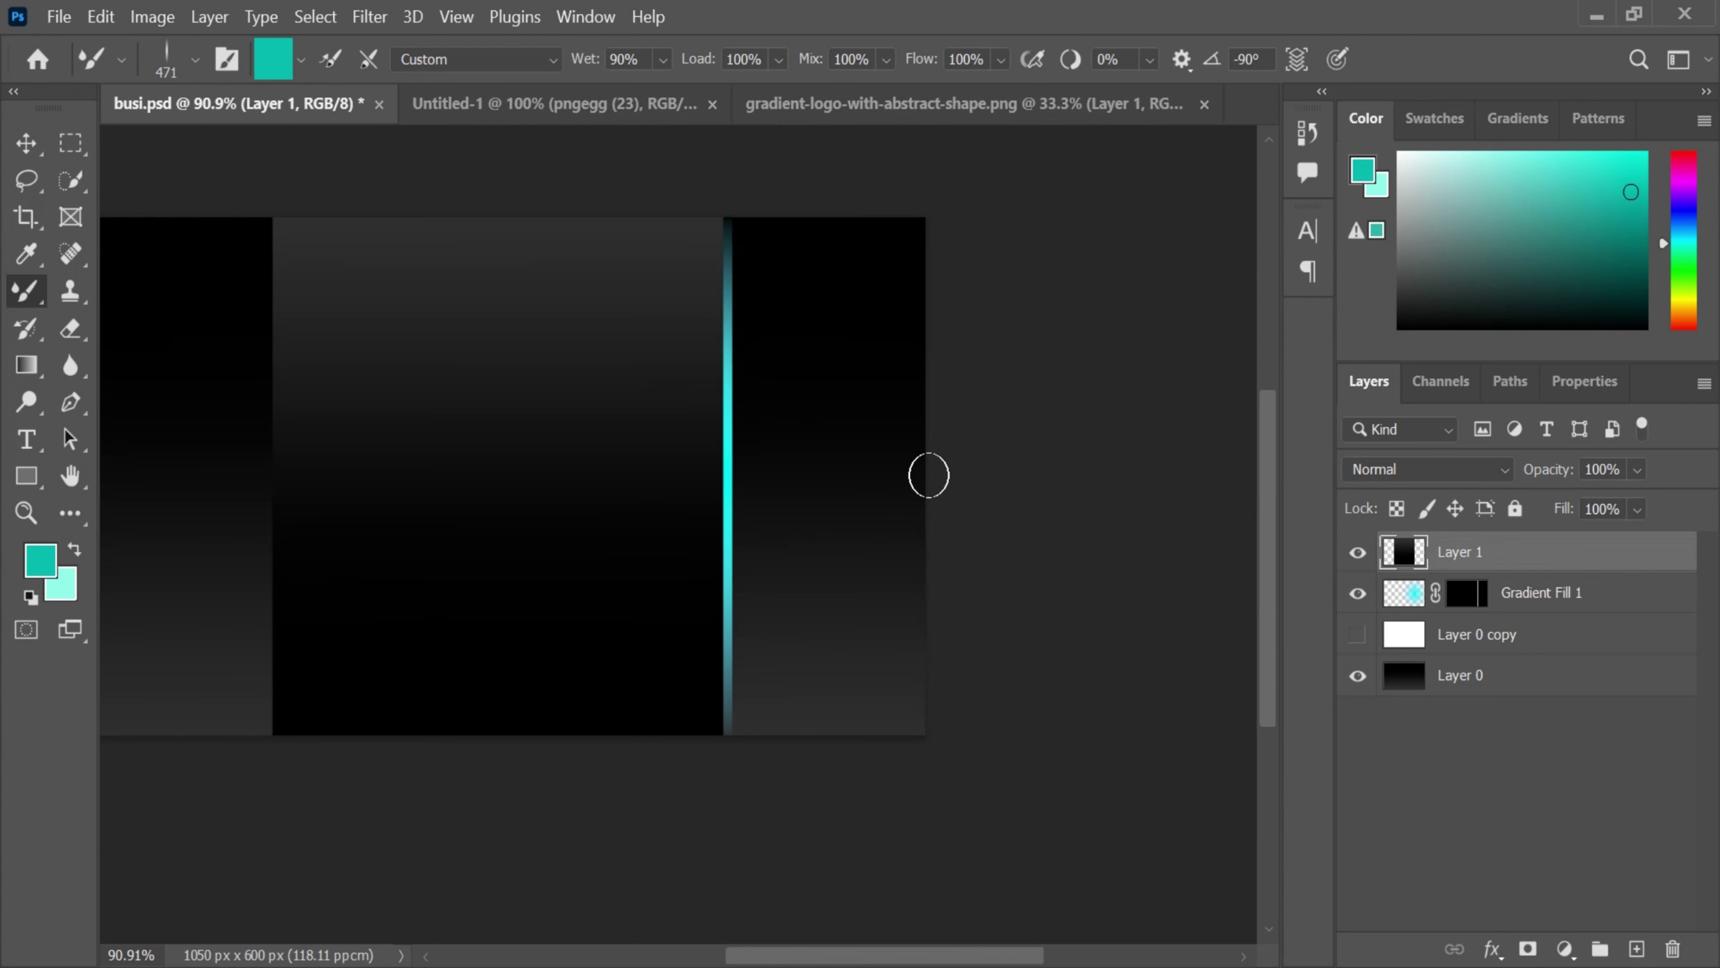
left_click(727, 336)
key("ctrl+z")
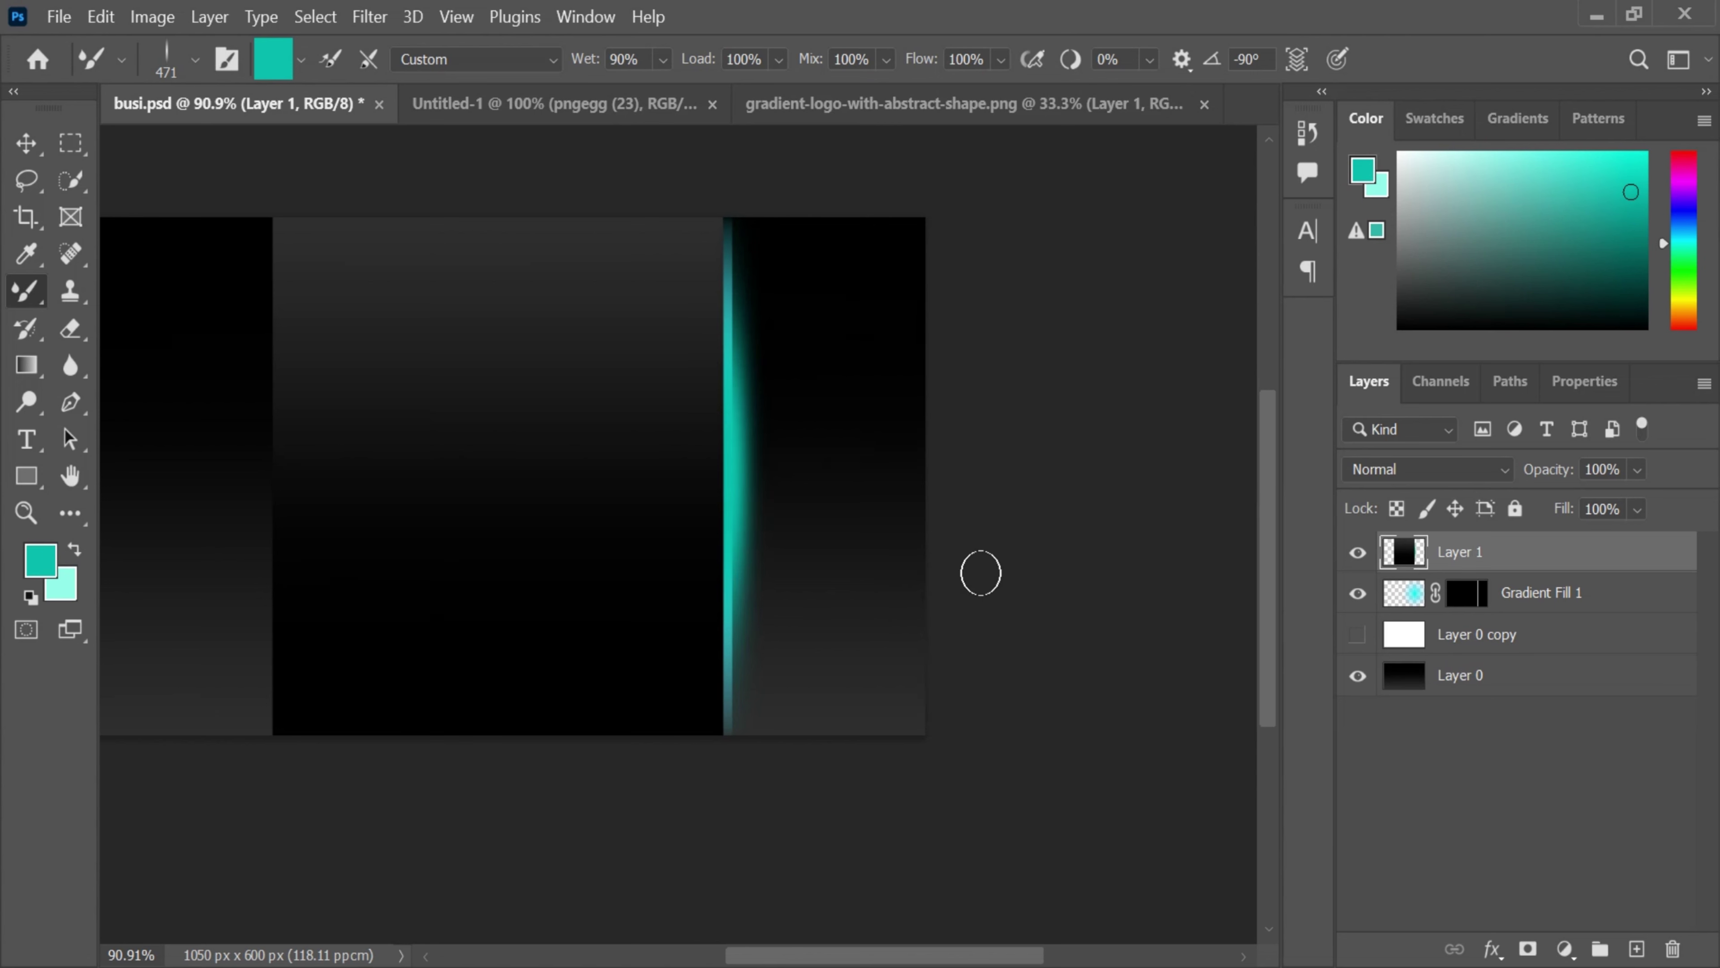
left_click(1456, 643)
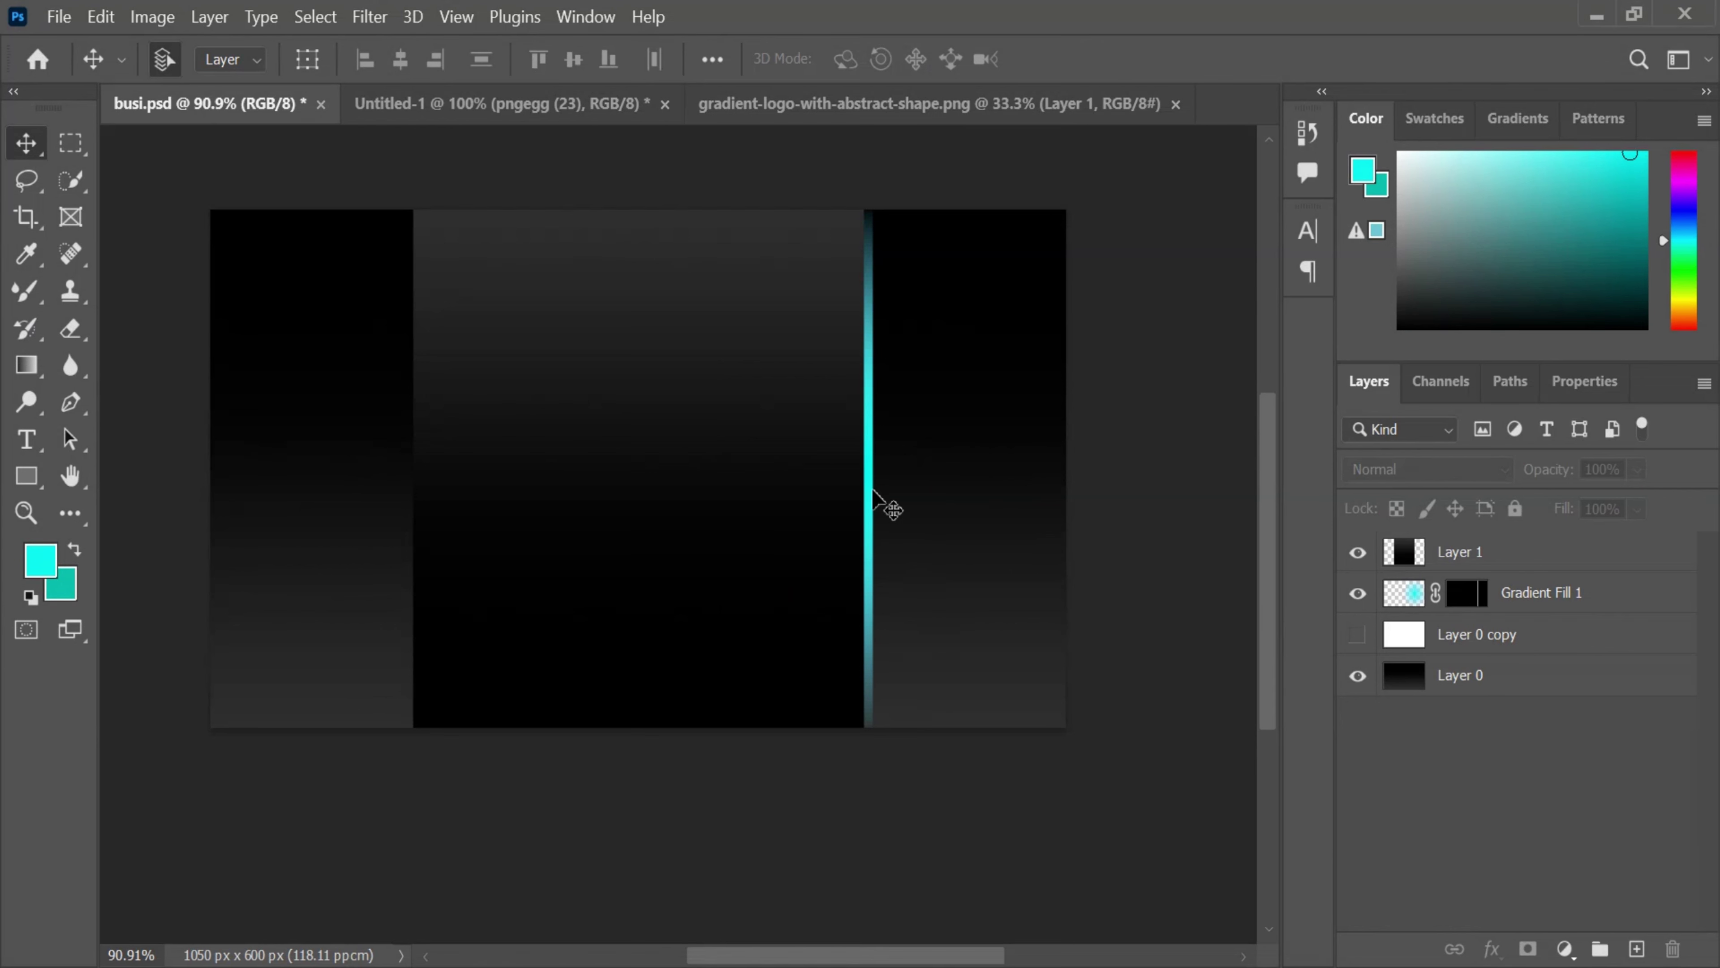
- Sample the edge cyan, add Layer 2 for the glow, and group it with Gradient Fill 1
left_click(27, 255)
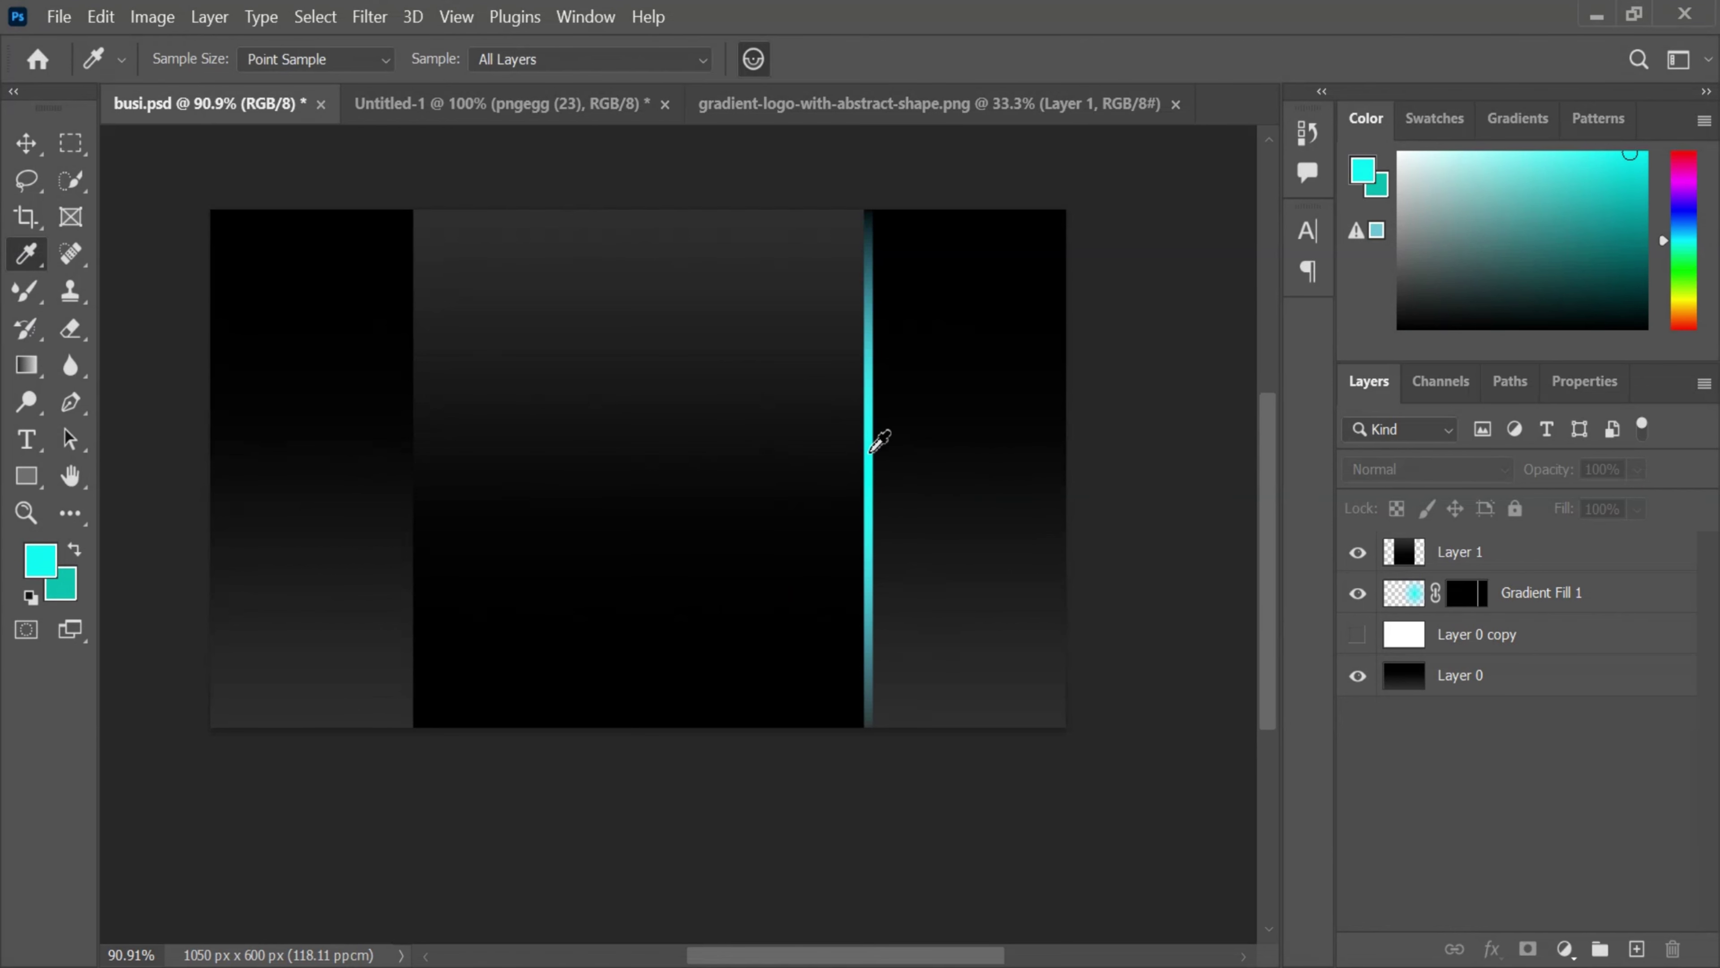
left_click(27, 291)
left_click(848, 454)
left_click(837, 408)
left_click(1637, 949)
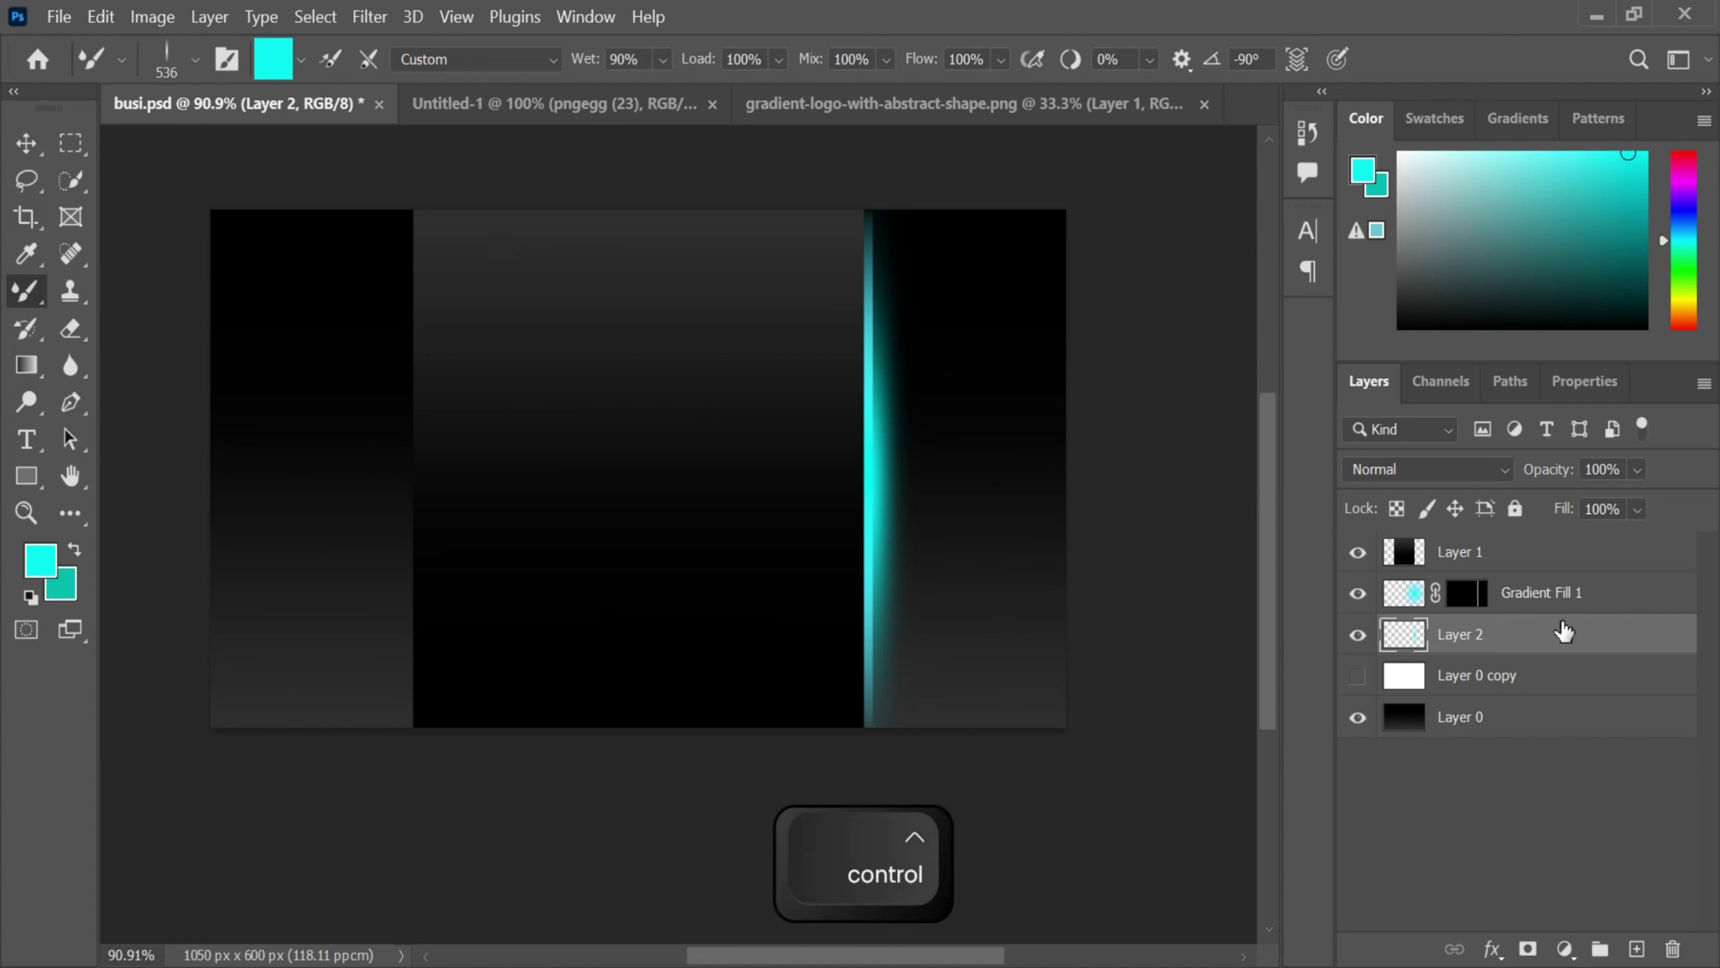
left_click(1558, 594, "ctrl")
left_click(1599, 946)
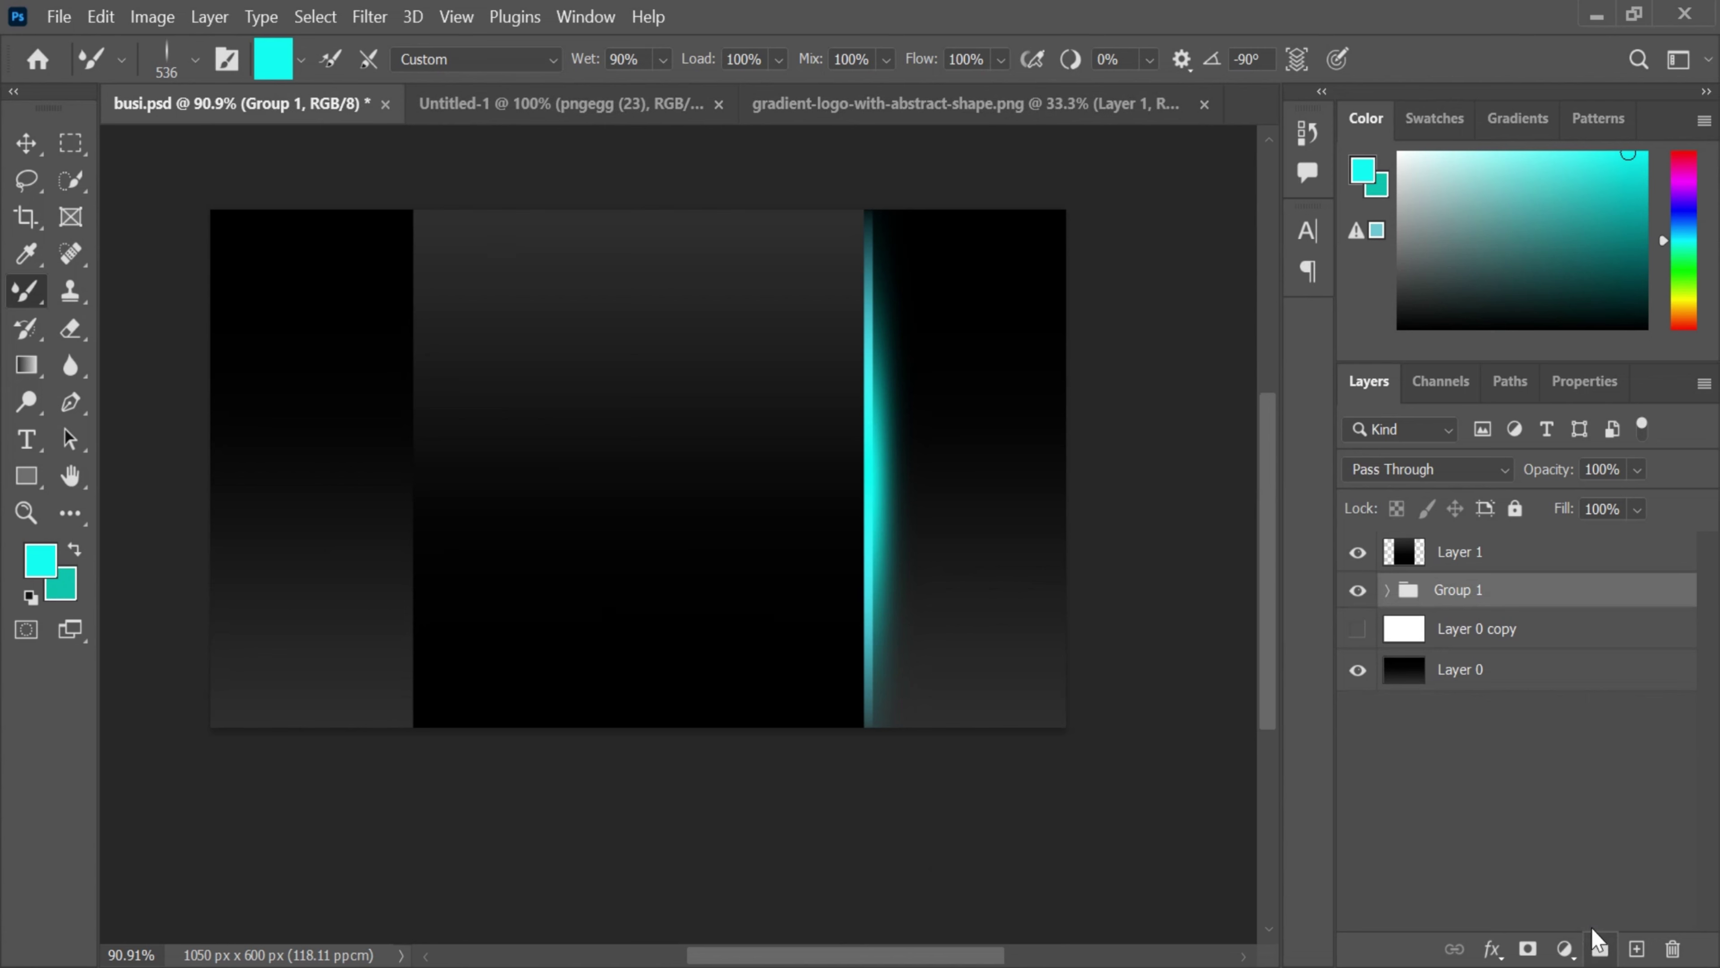
- Duplicate Group 1 and select the Group 1 copy
left_click_drag(1557, 607, 1637, 949)
left_click(1435, 850)
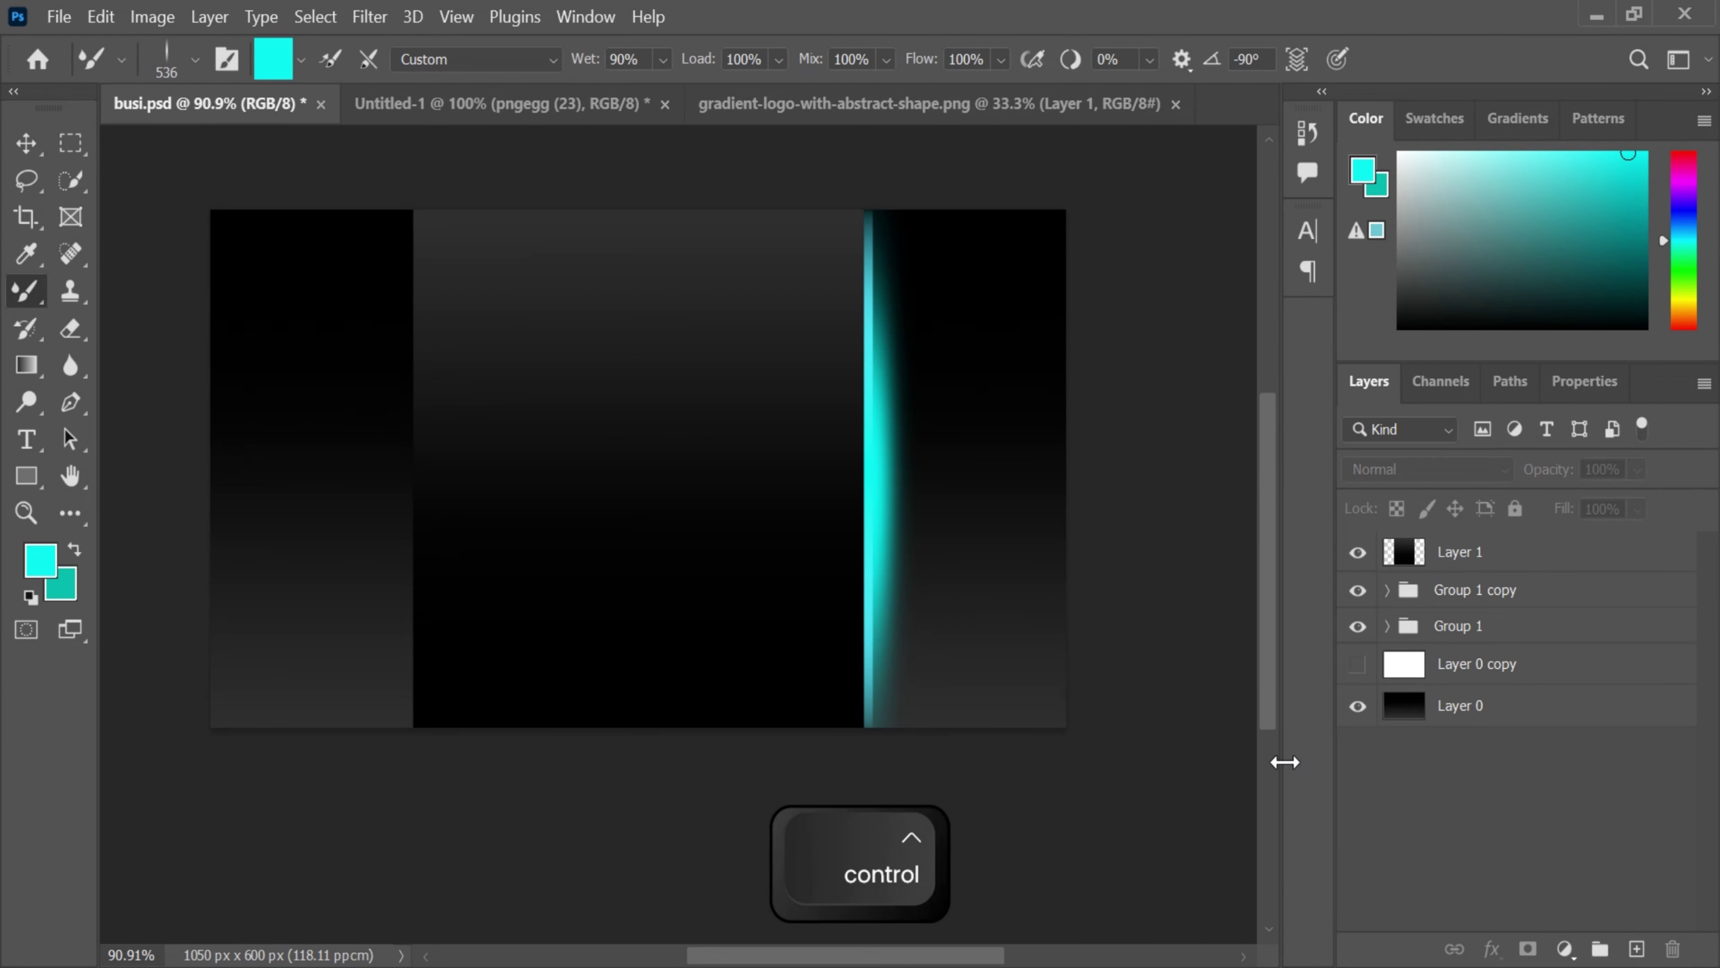
key("ctrl+t")
left_click(1456, 591)
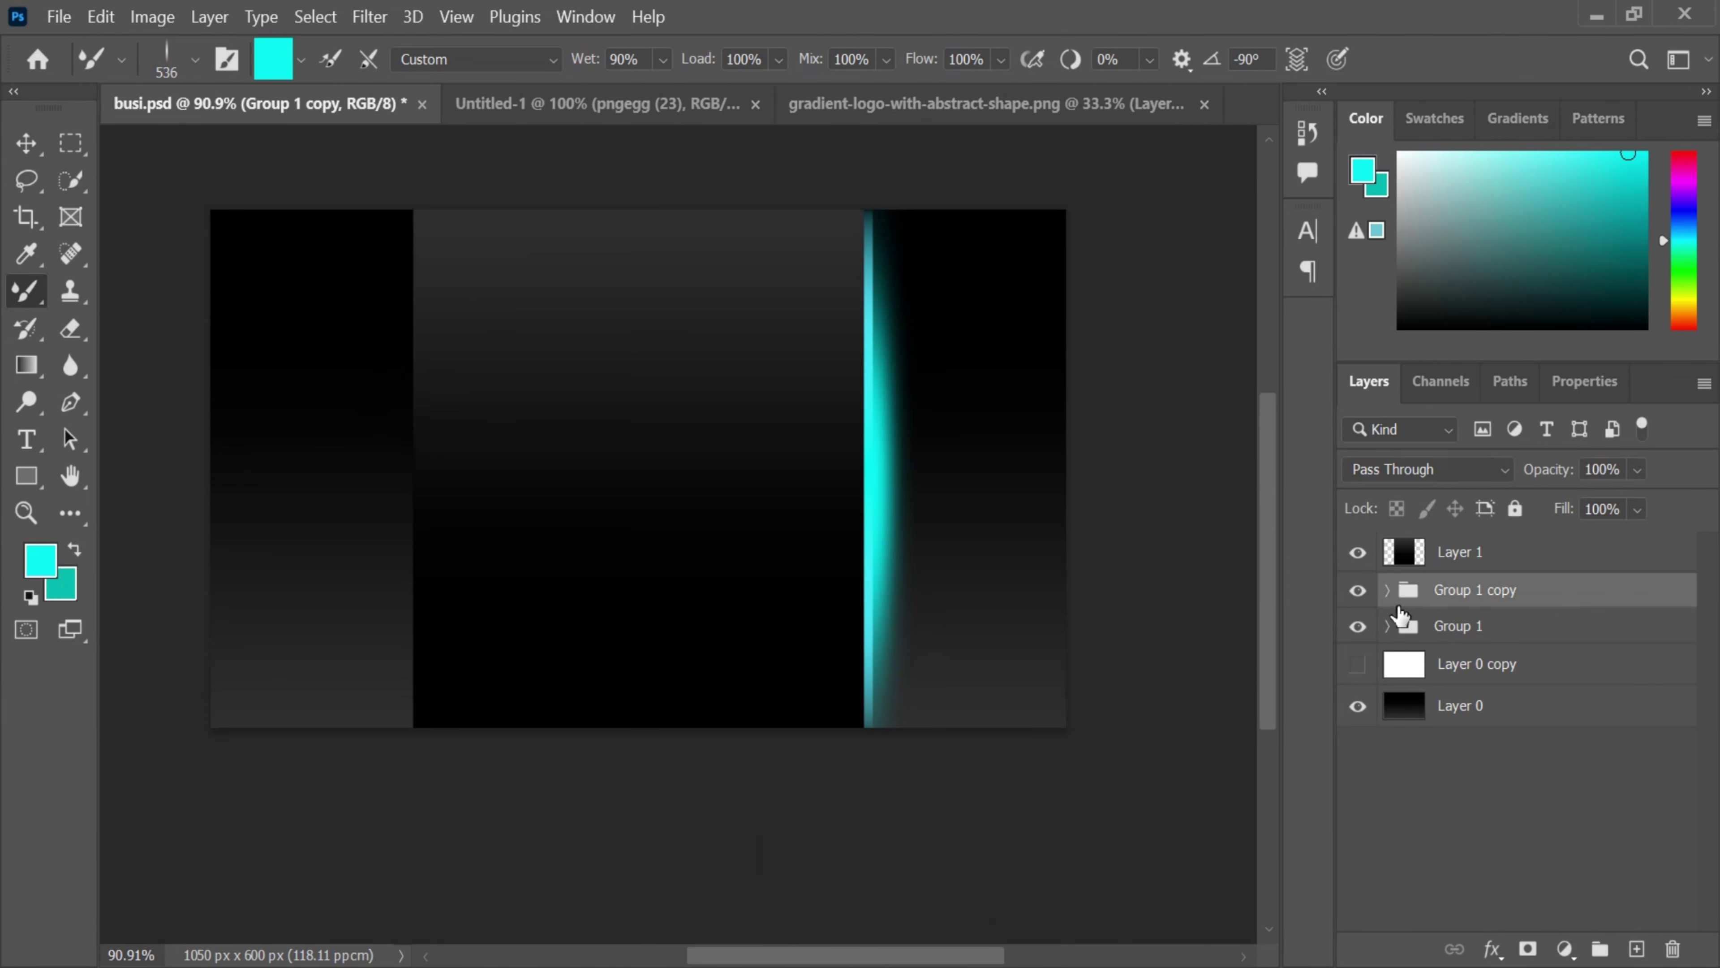
- Move the copy to the left, rotate it 180°, and align it with the panel's left edge
key("ctrl+t")
left_click_drag(853, 533, 416, 517)
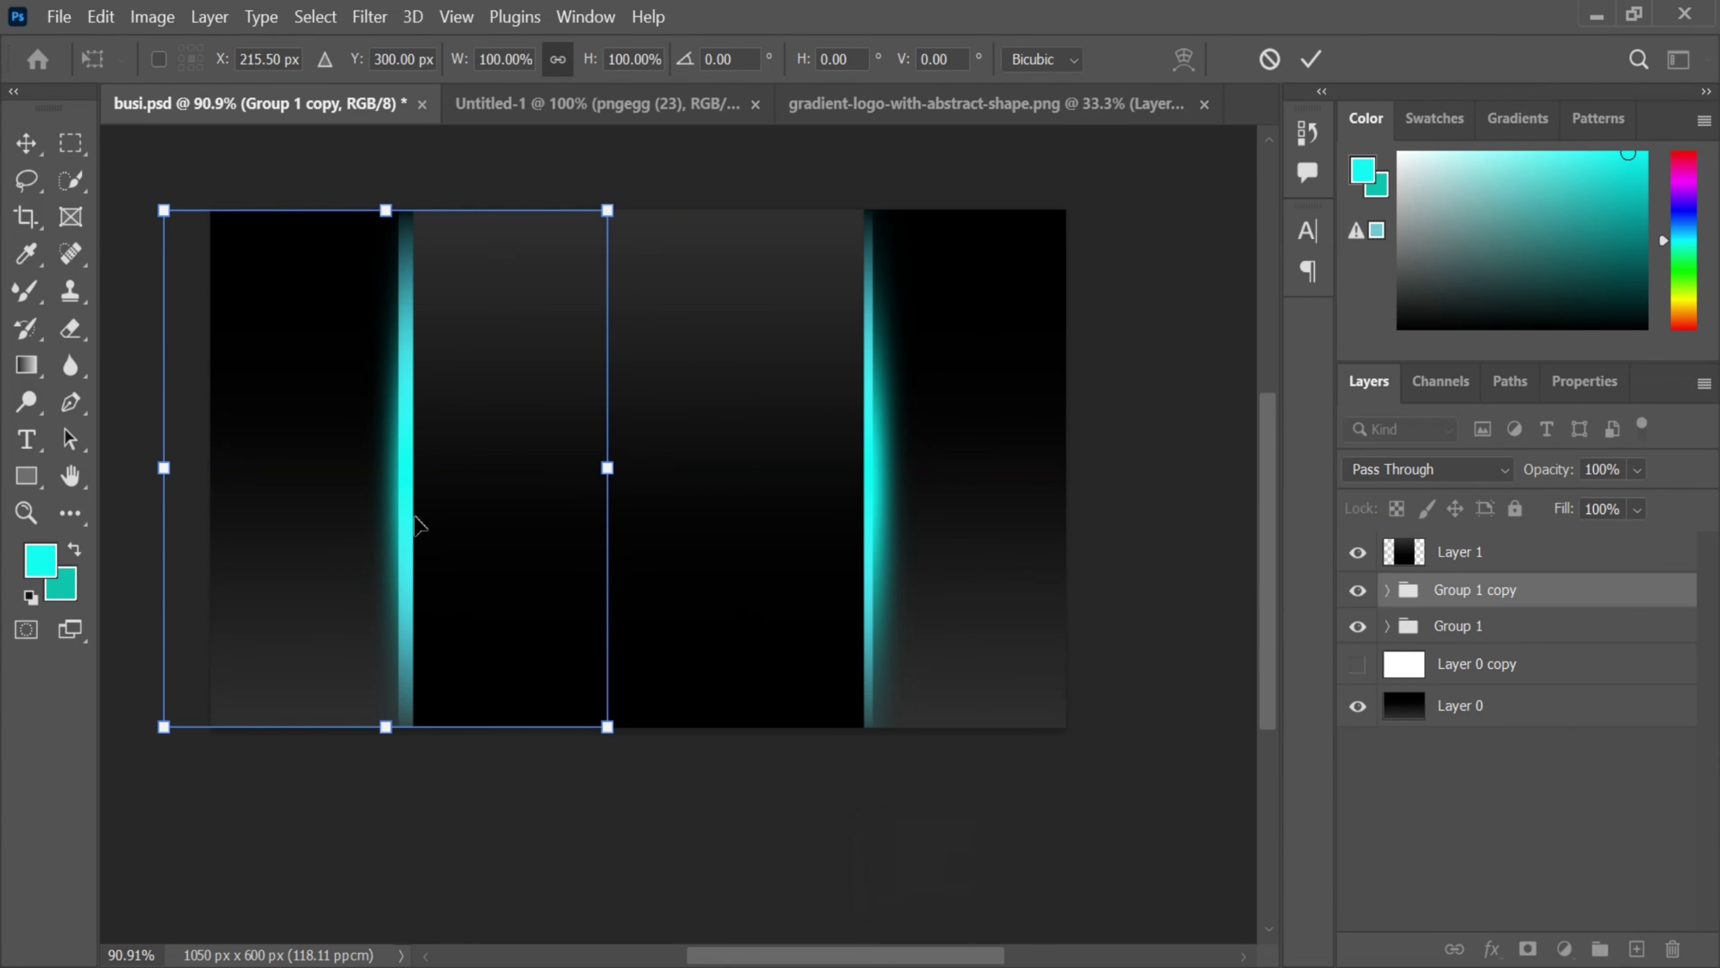
key("Right")
key("Left")
key("Left")
key("Left")
key("Left")
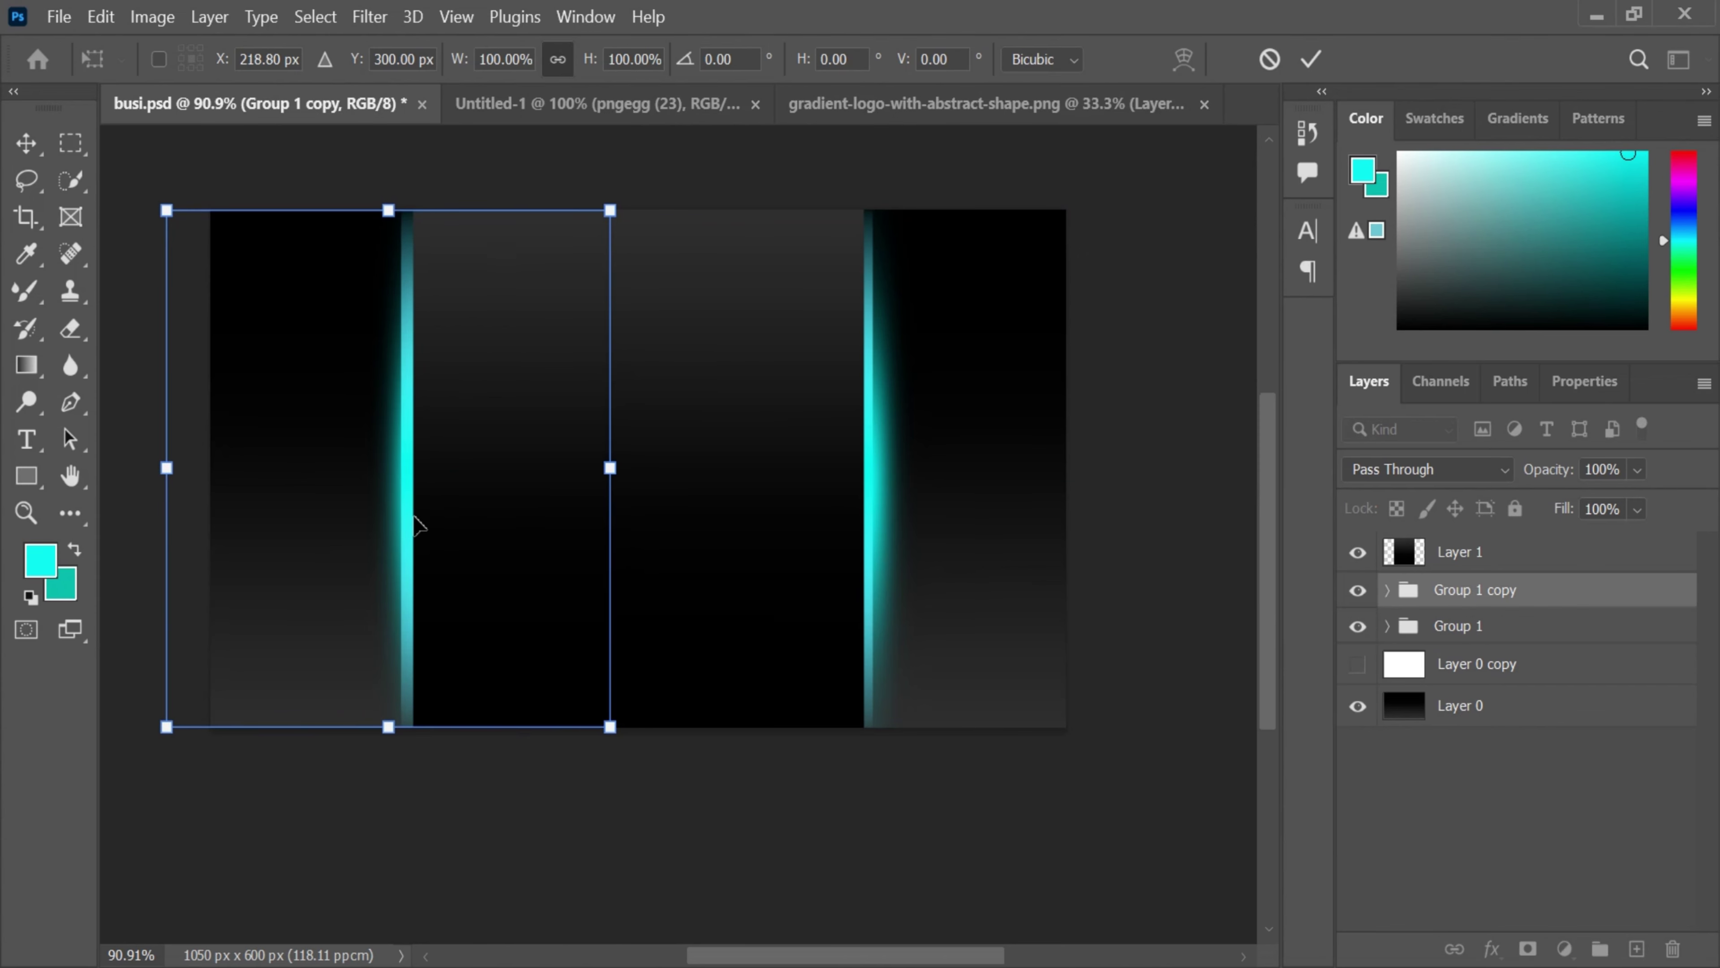
left_click_drag(398, 769, 400, 169)
left_click_drag(369, 548, 416, 549)
left_click(1312, 59)
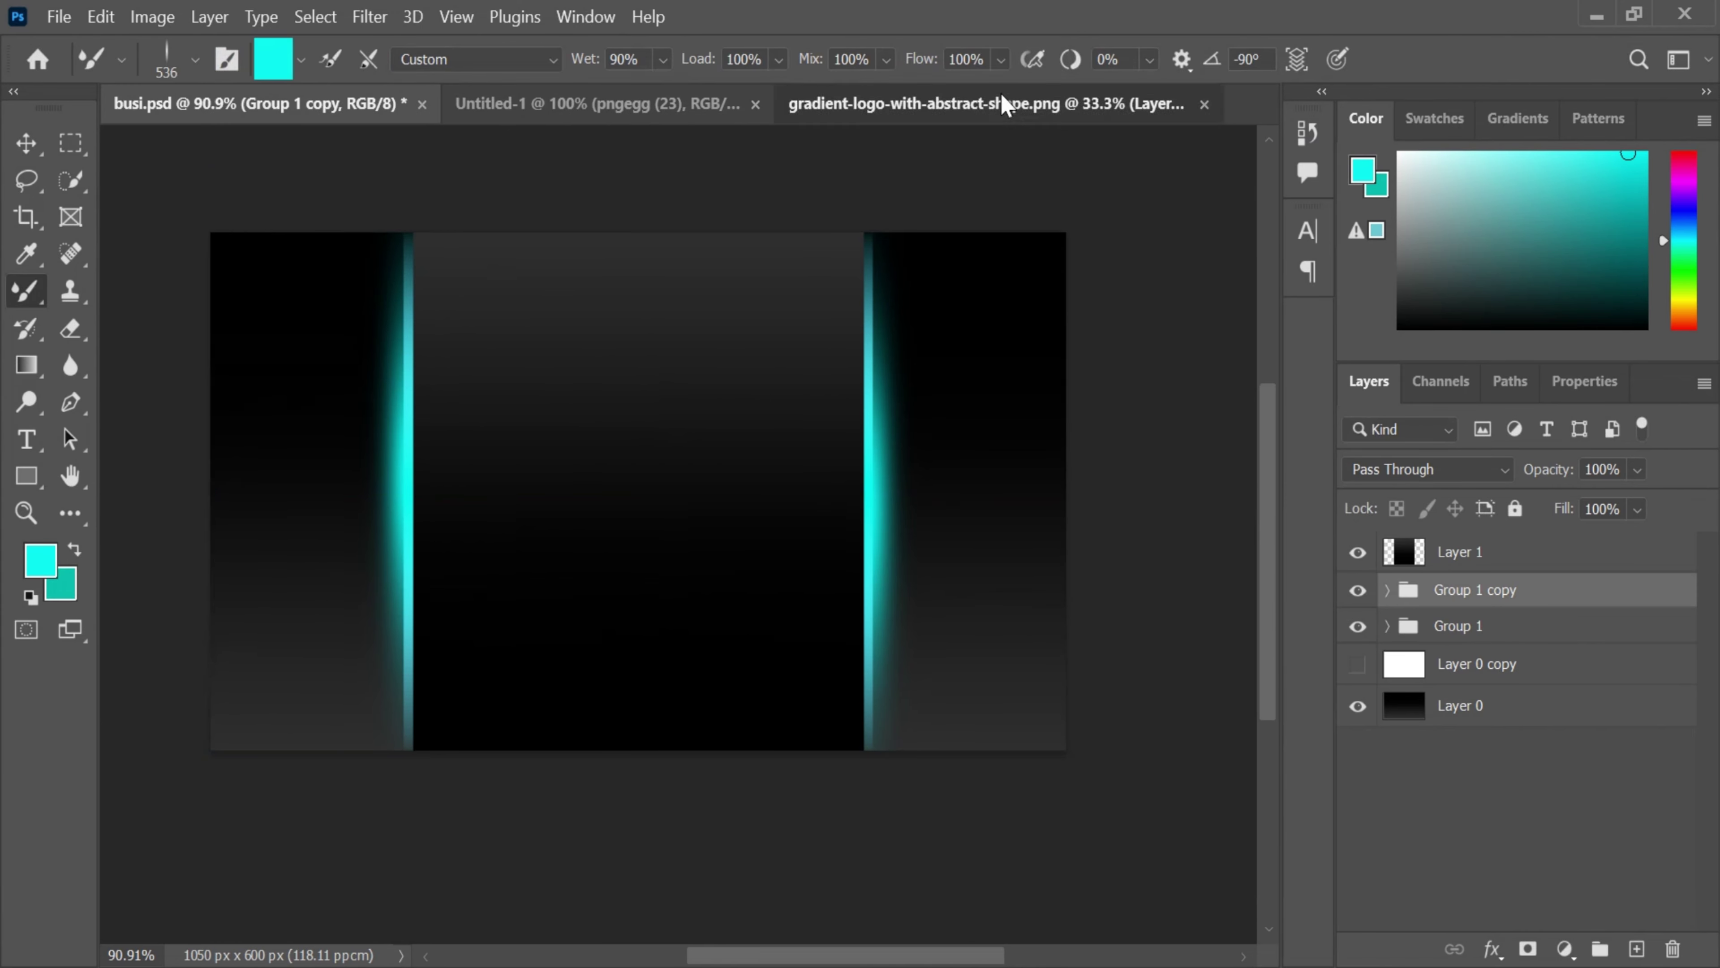
- Copy the gradient M logo from its document and paste it into busi.psd
left_click(996, 108)
key("ctrl+c")
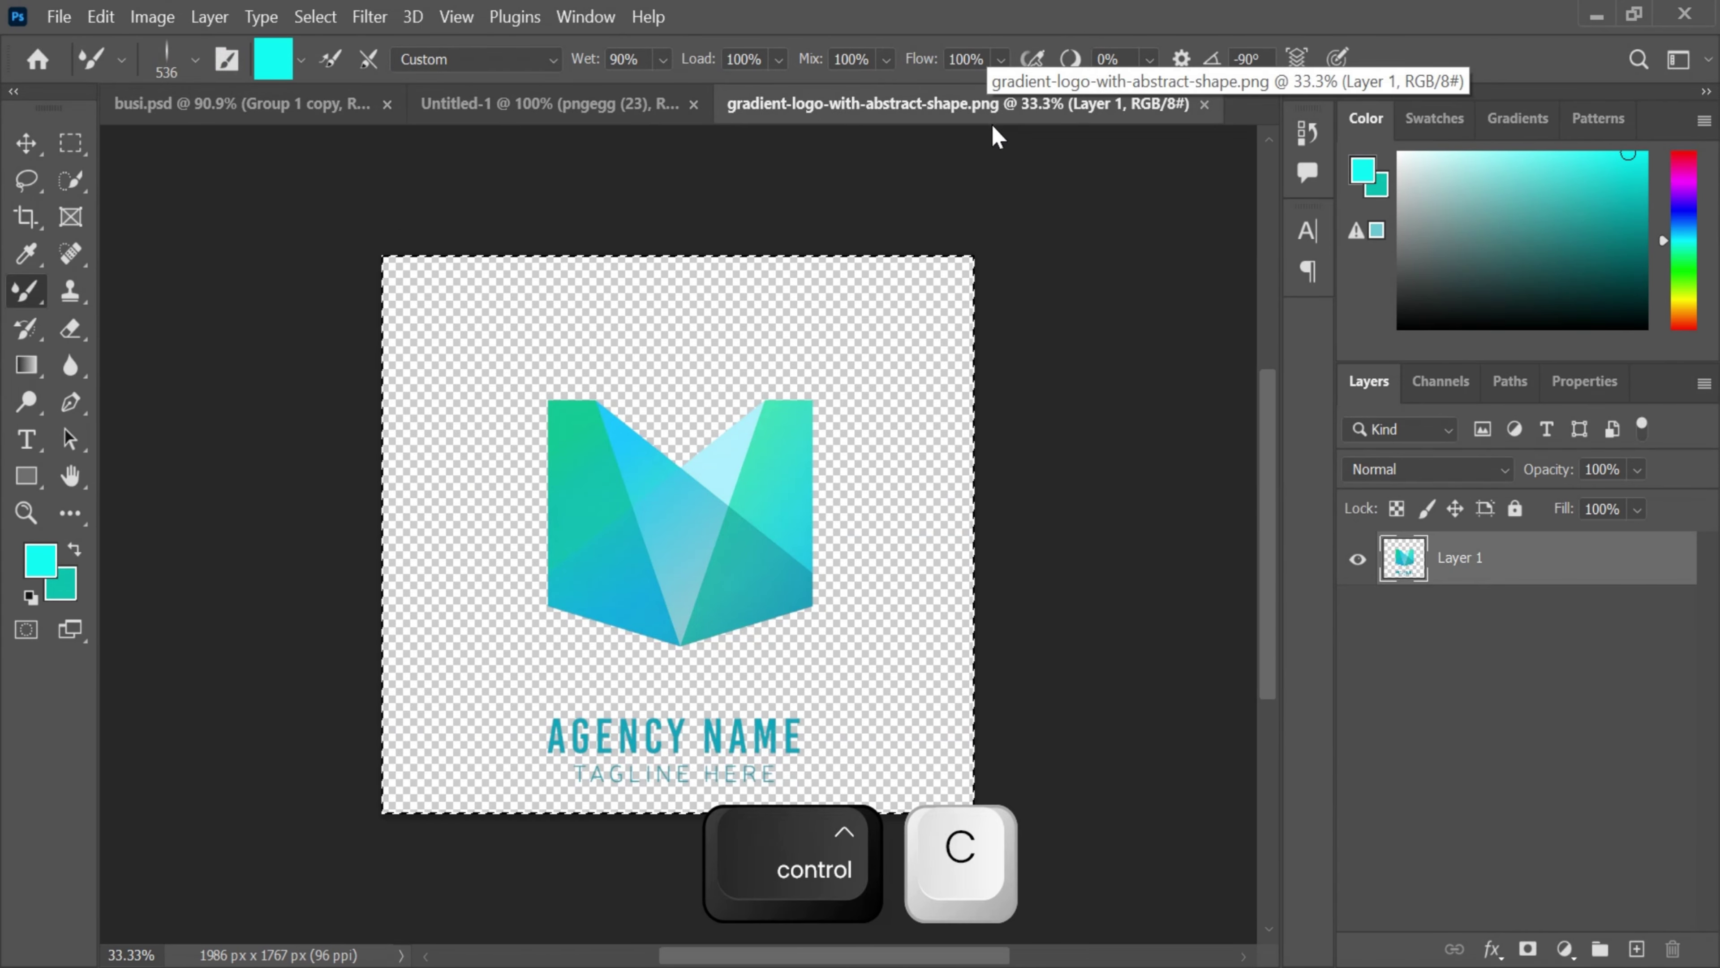
left_click(238, 109)
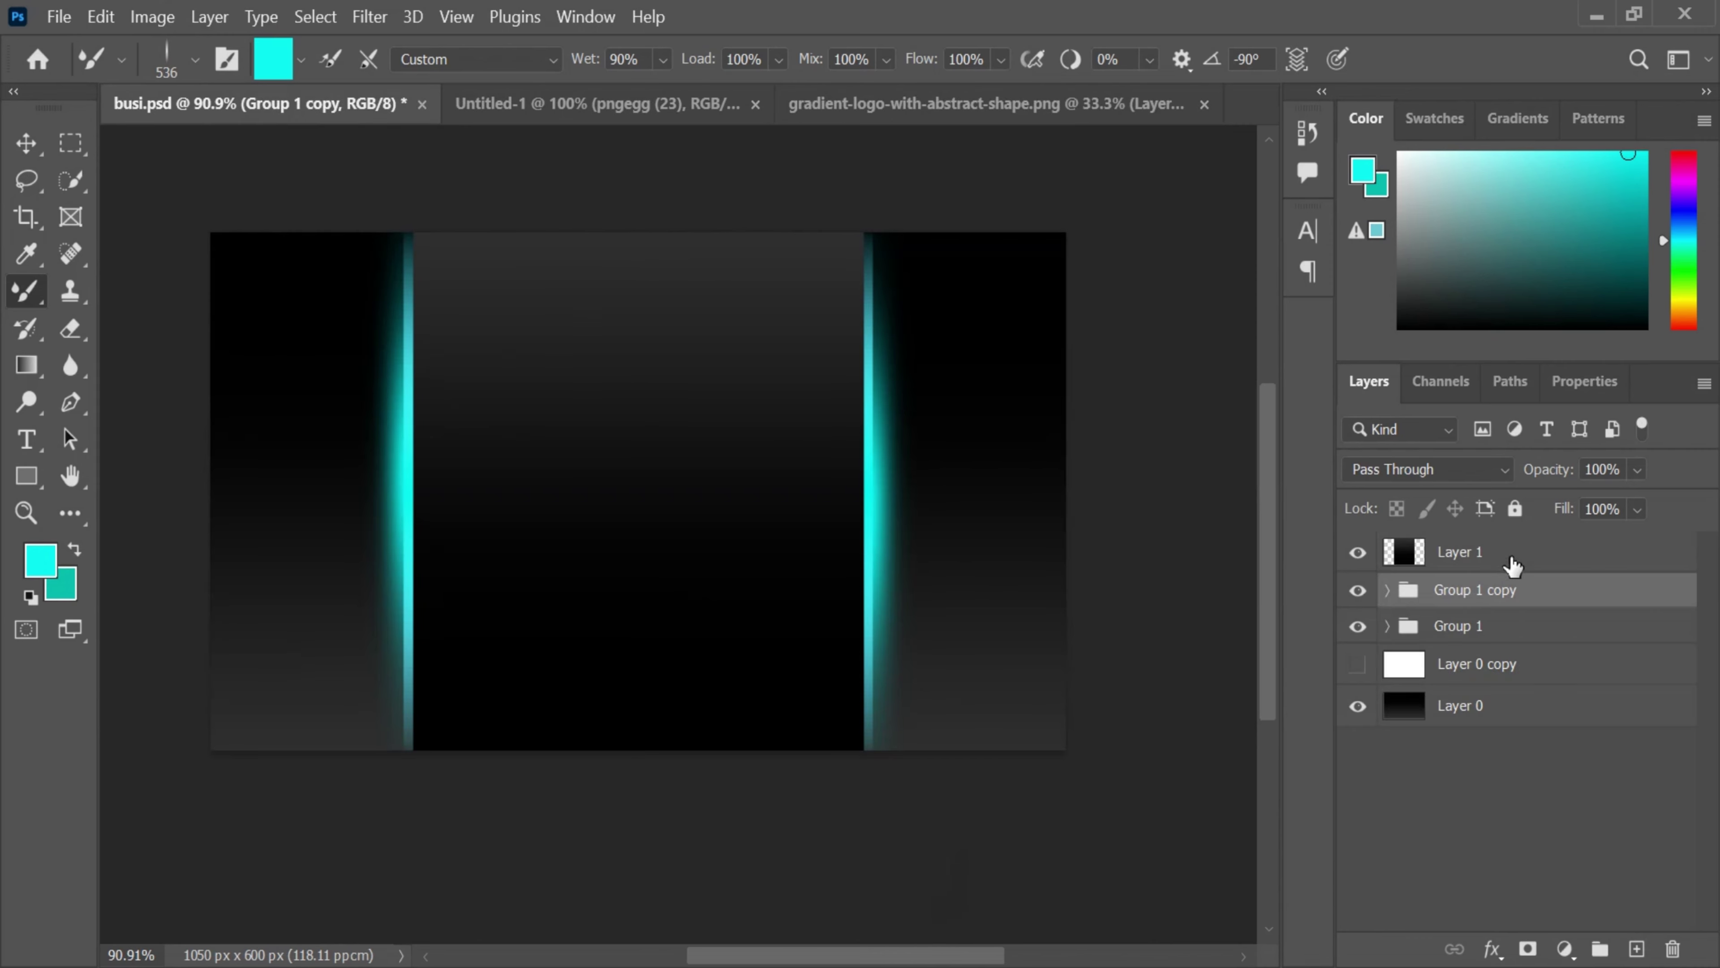
key("ctrl+v")
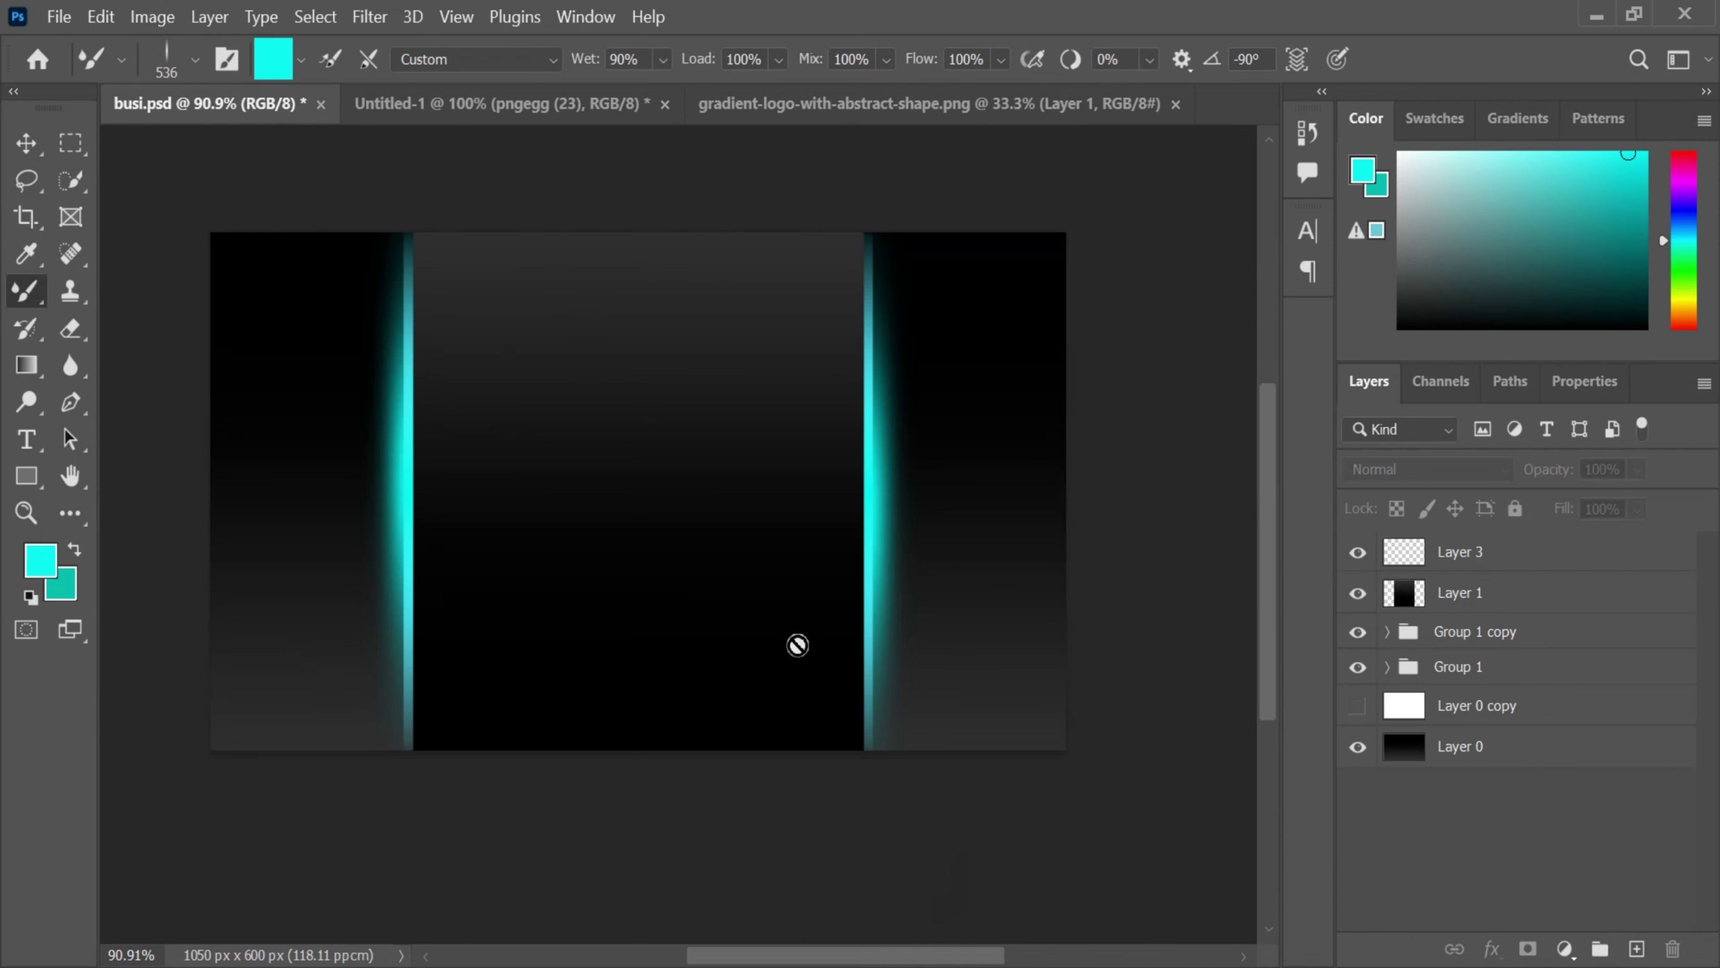
key("ctrl+v")
- Turn the brush tip back to horizontal
right_click(578, 360)
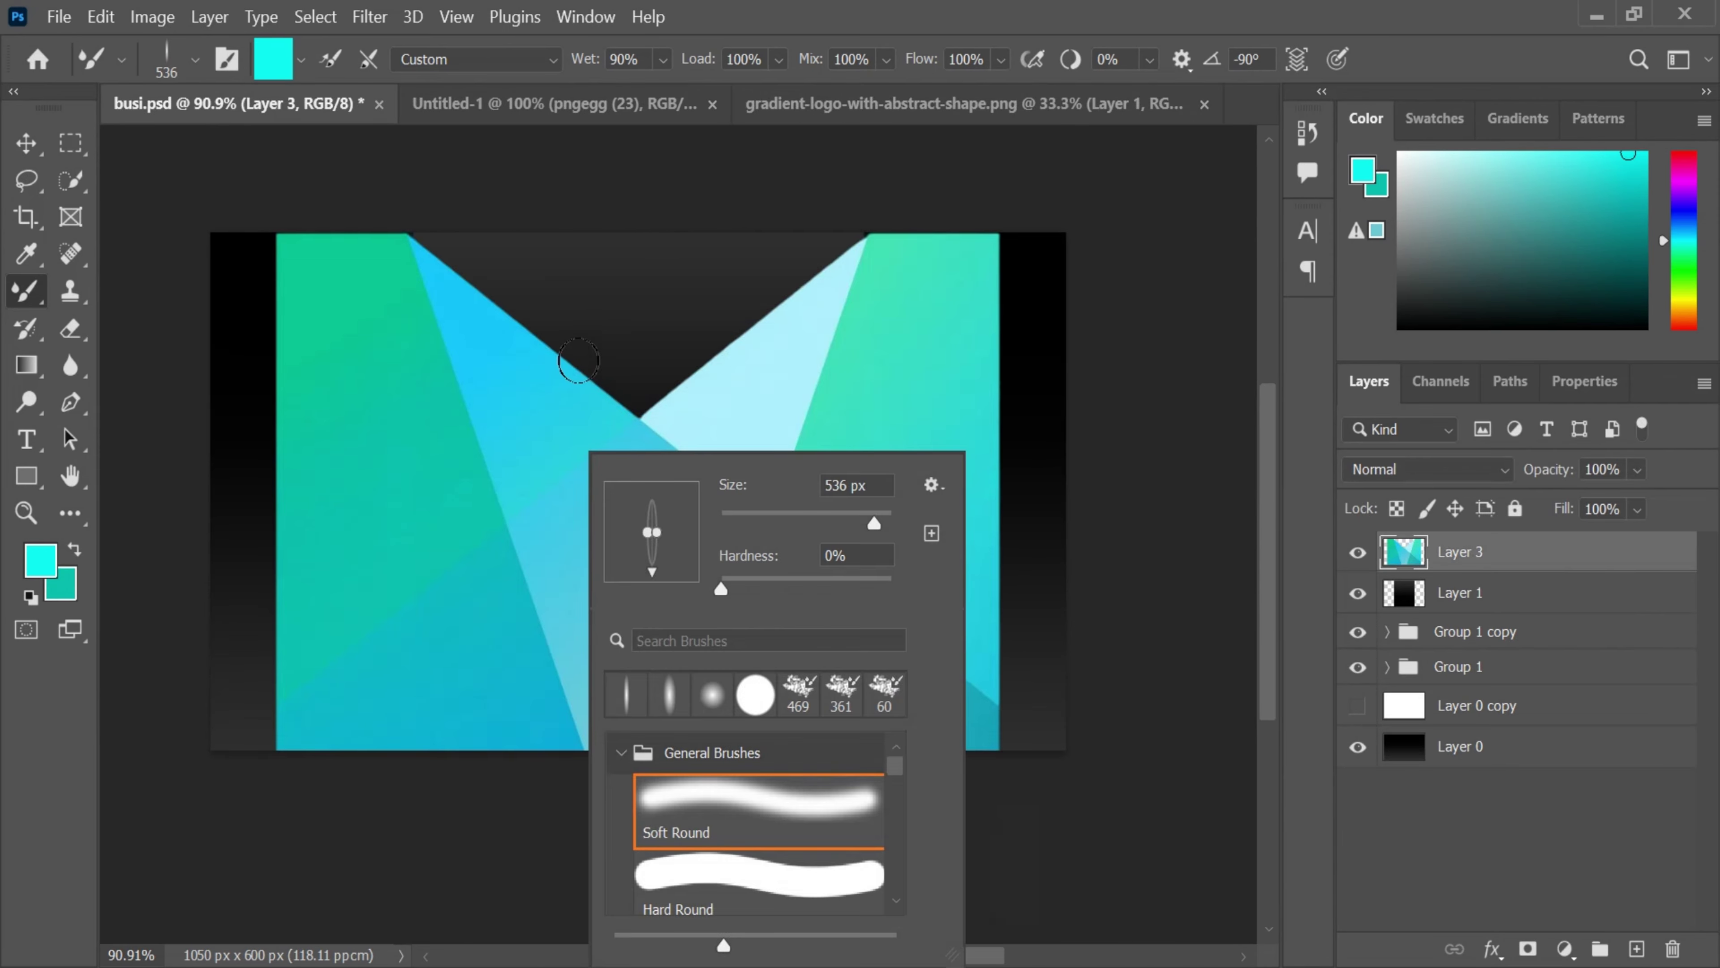
mouse_move(652, 583)
left_mouse_down()
mouse_move(708, 531)
mouse_move(653, 533)
mouse_move(656, 584)
left_mouse_up()
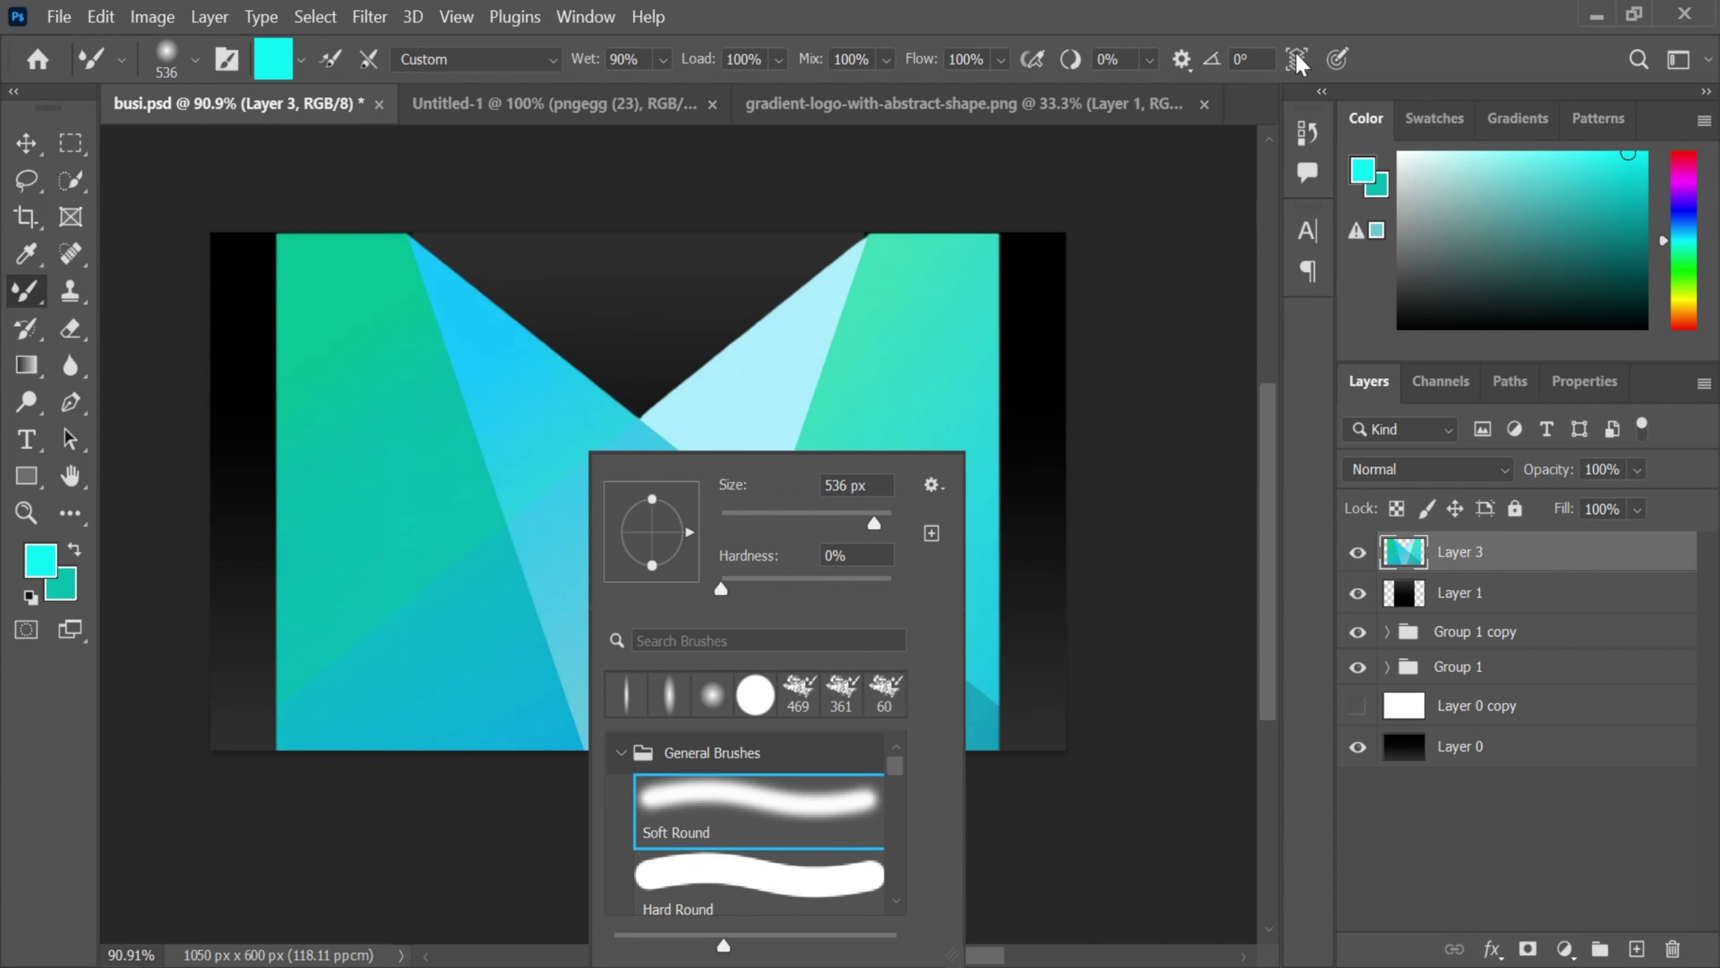
left_click(1271, 20)
- Scale the logo to about 23% and centre it between the glowing edges
key("ctrl+t")
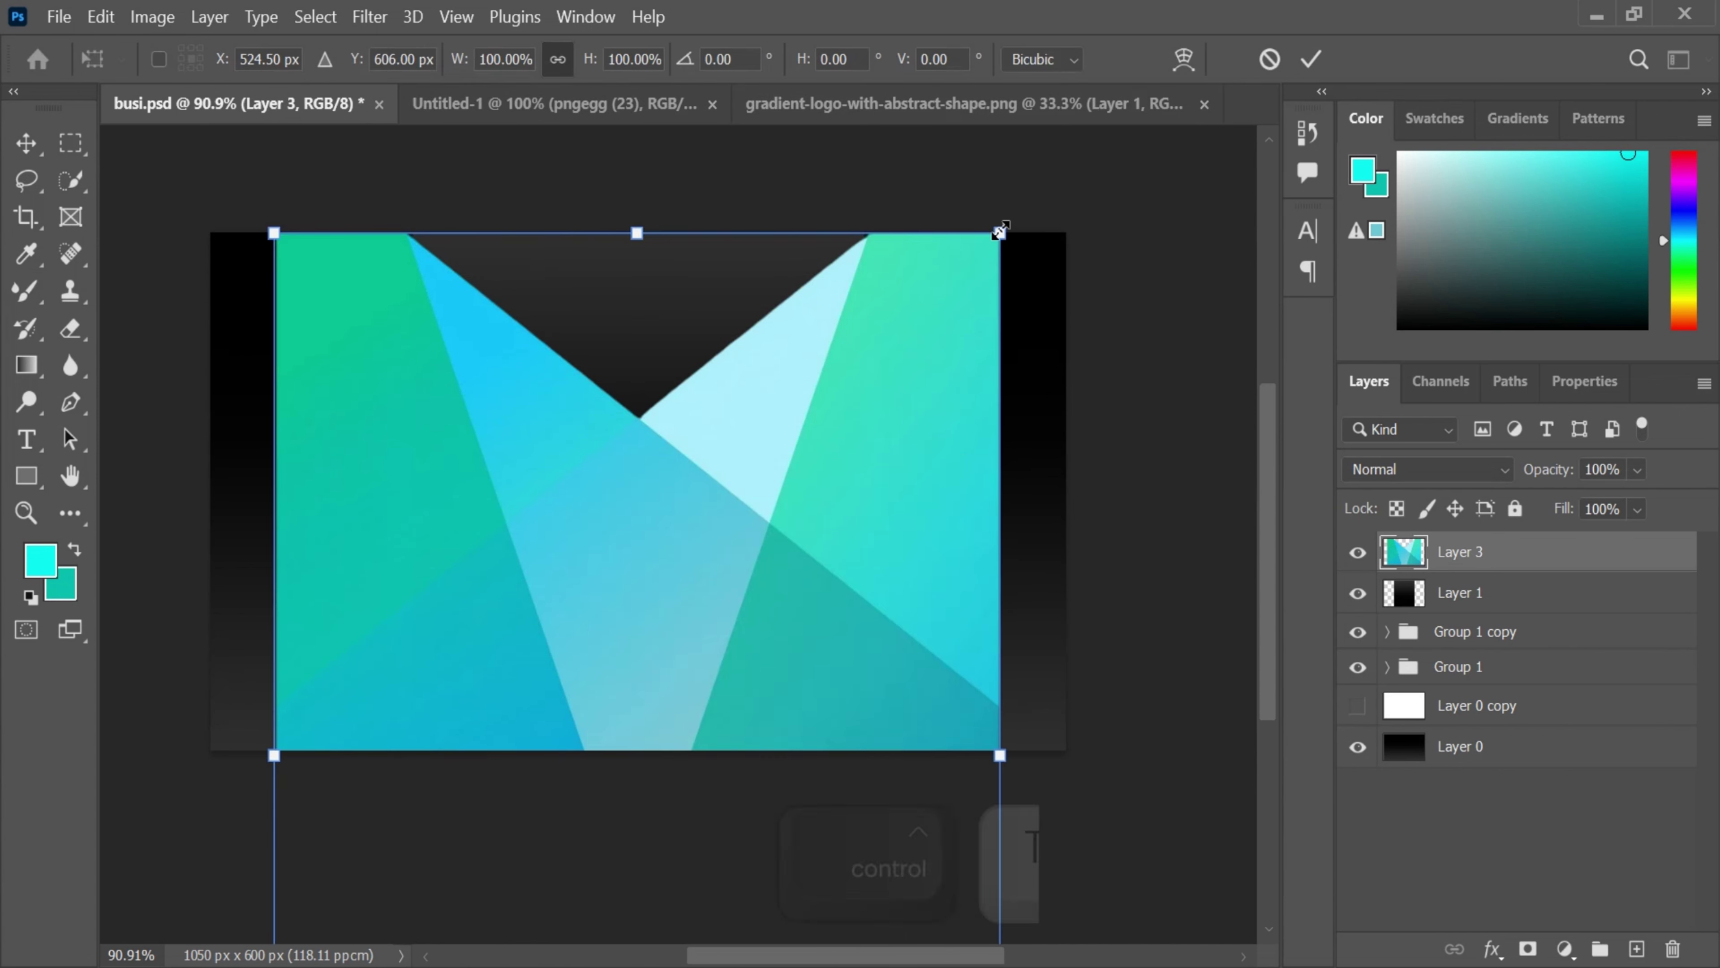
left_click_drag(1006, 231, 757, 587)
left_click_drag(628, 559, 720, 310)
left_click_drag(853, 291, 718, 430)
left_click_drag(796, 319, 701, 459)
left_click_drag(674, 571, 684, 452)
left_click_drag(750, 319, 726, 353)
mouse_move(704, 455)
left_mouse_down()
mouse_move(684, 454)
mouse_move(698, 469)
left_mouse_up()
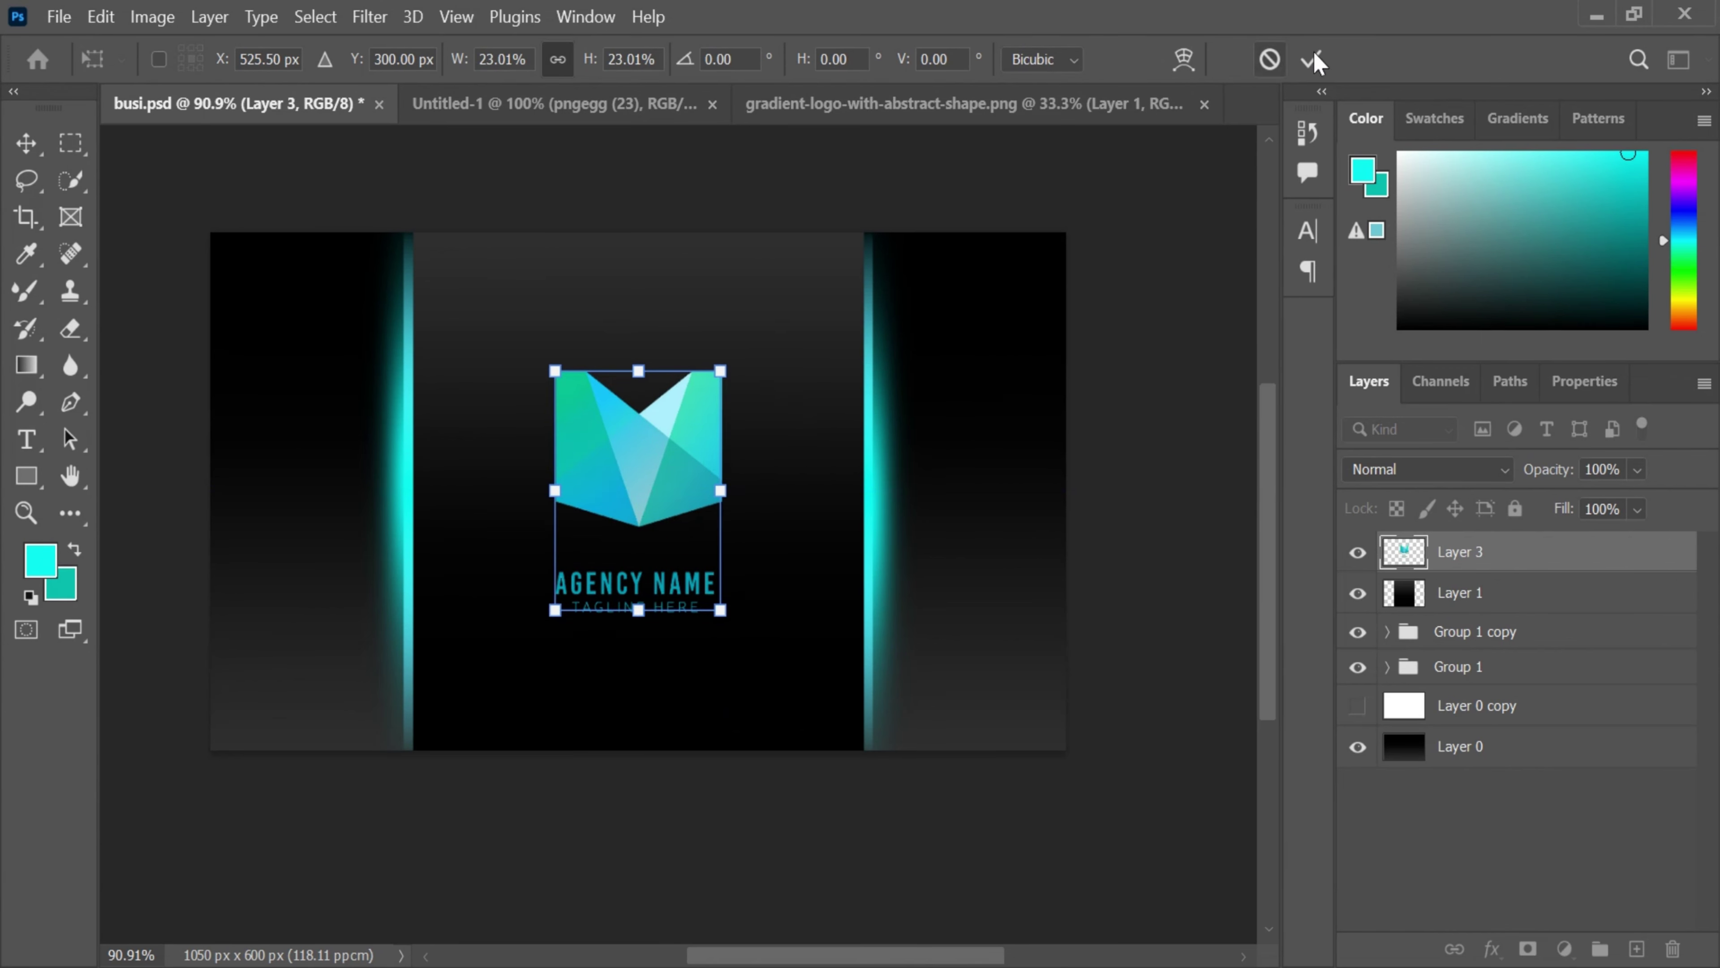
left_click(1312, 59)
key("b")
scroll(737, 442, "down", 2)
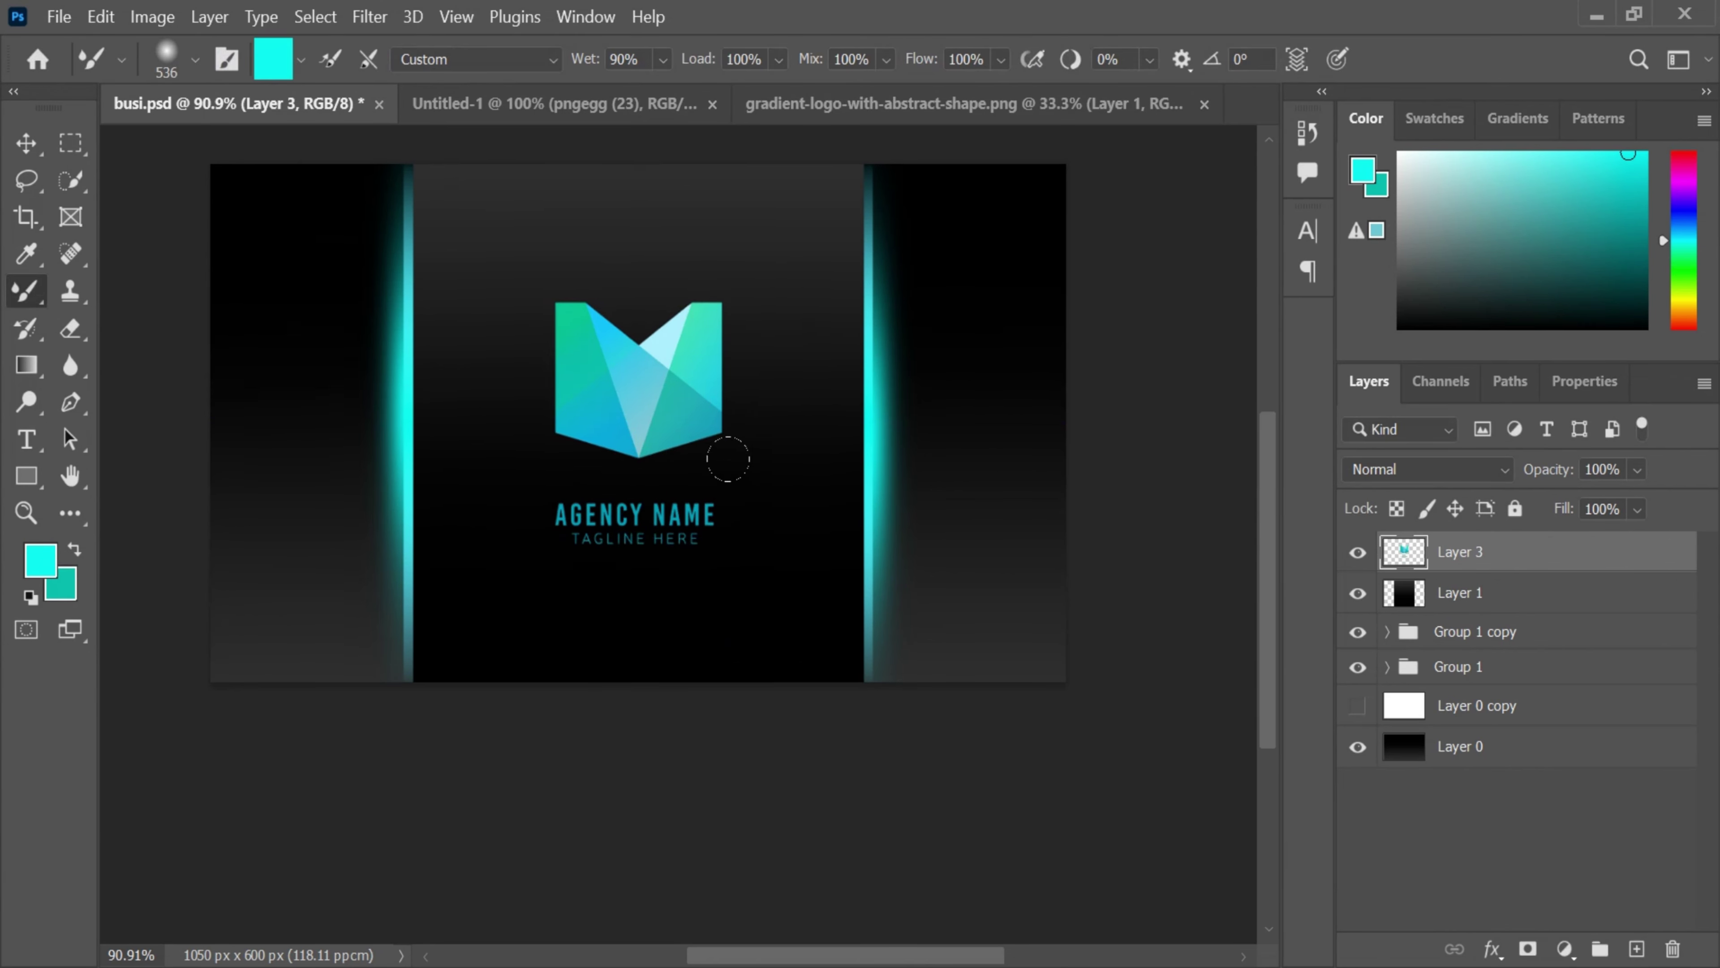
- Add white (#ffffff) Lorem Ipsum text below the logo and scale it down
left_click(33, 441)
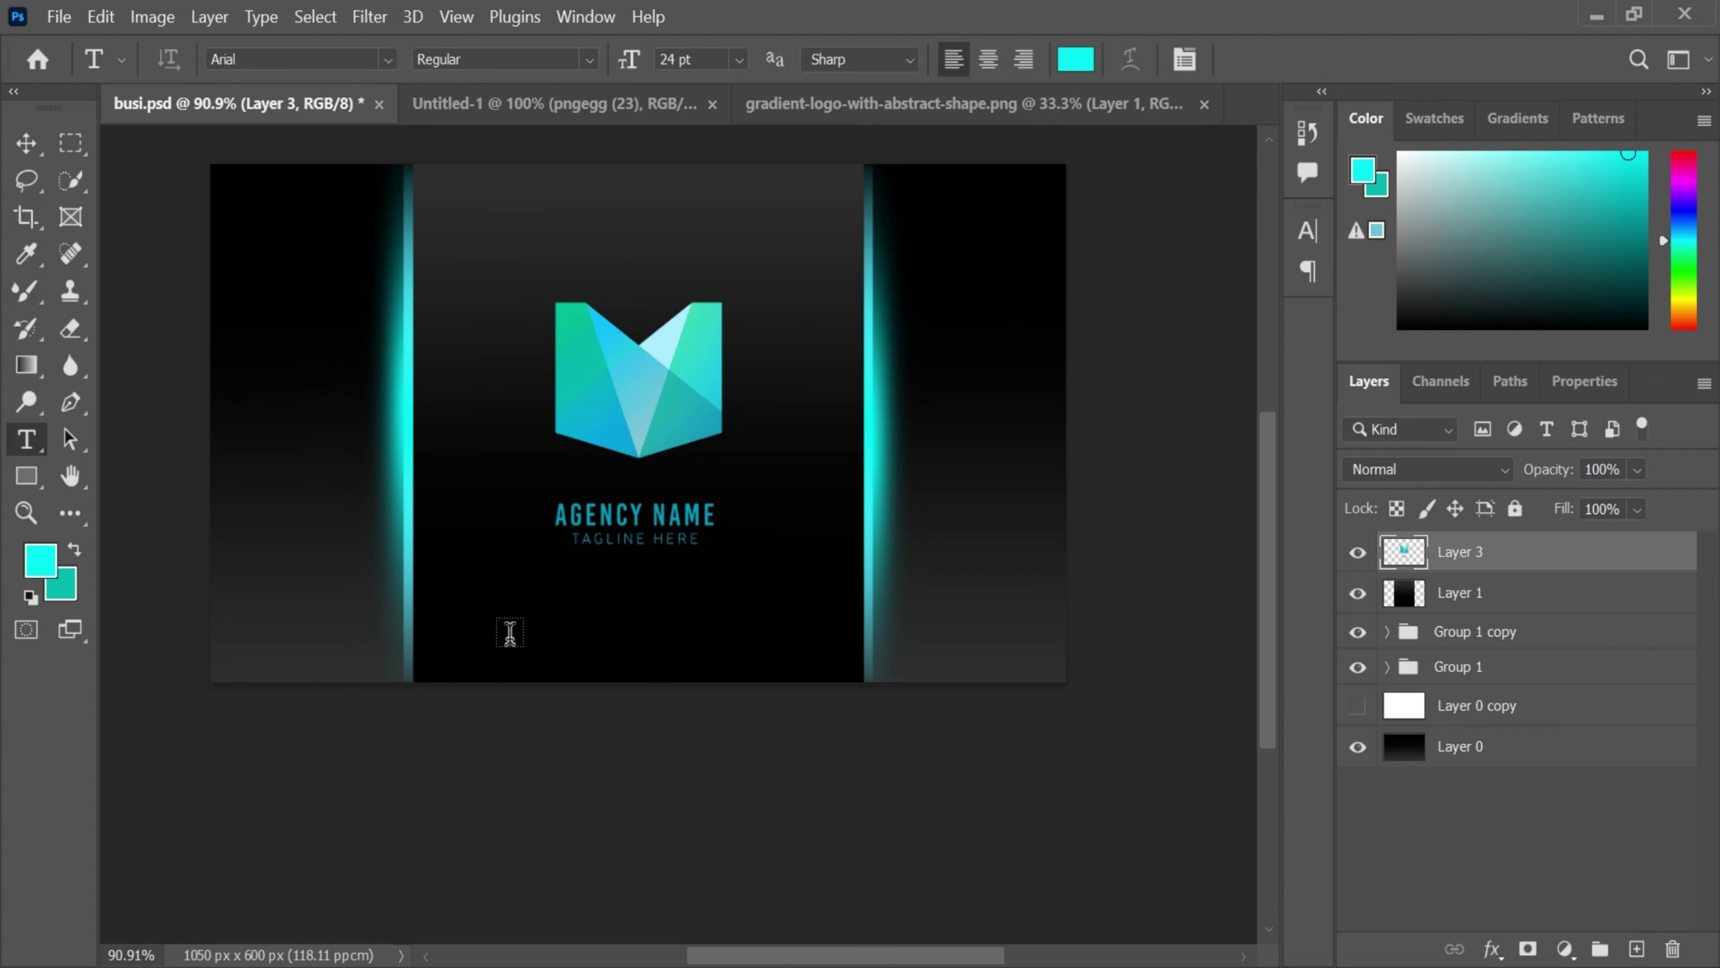
left_click(508, 649)
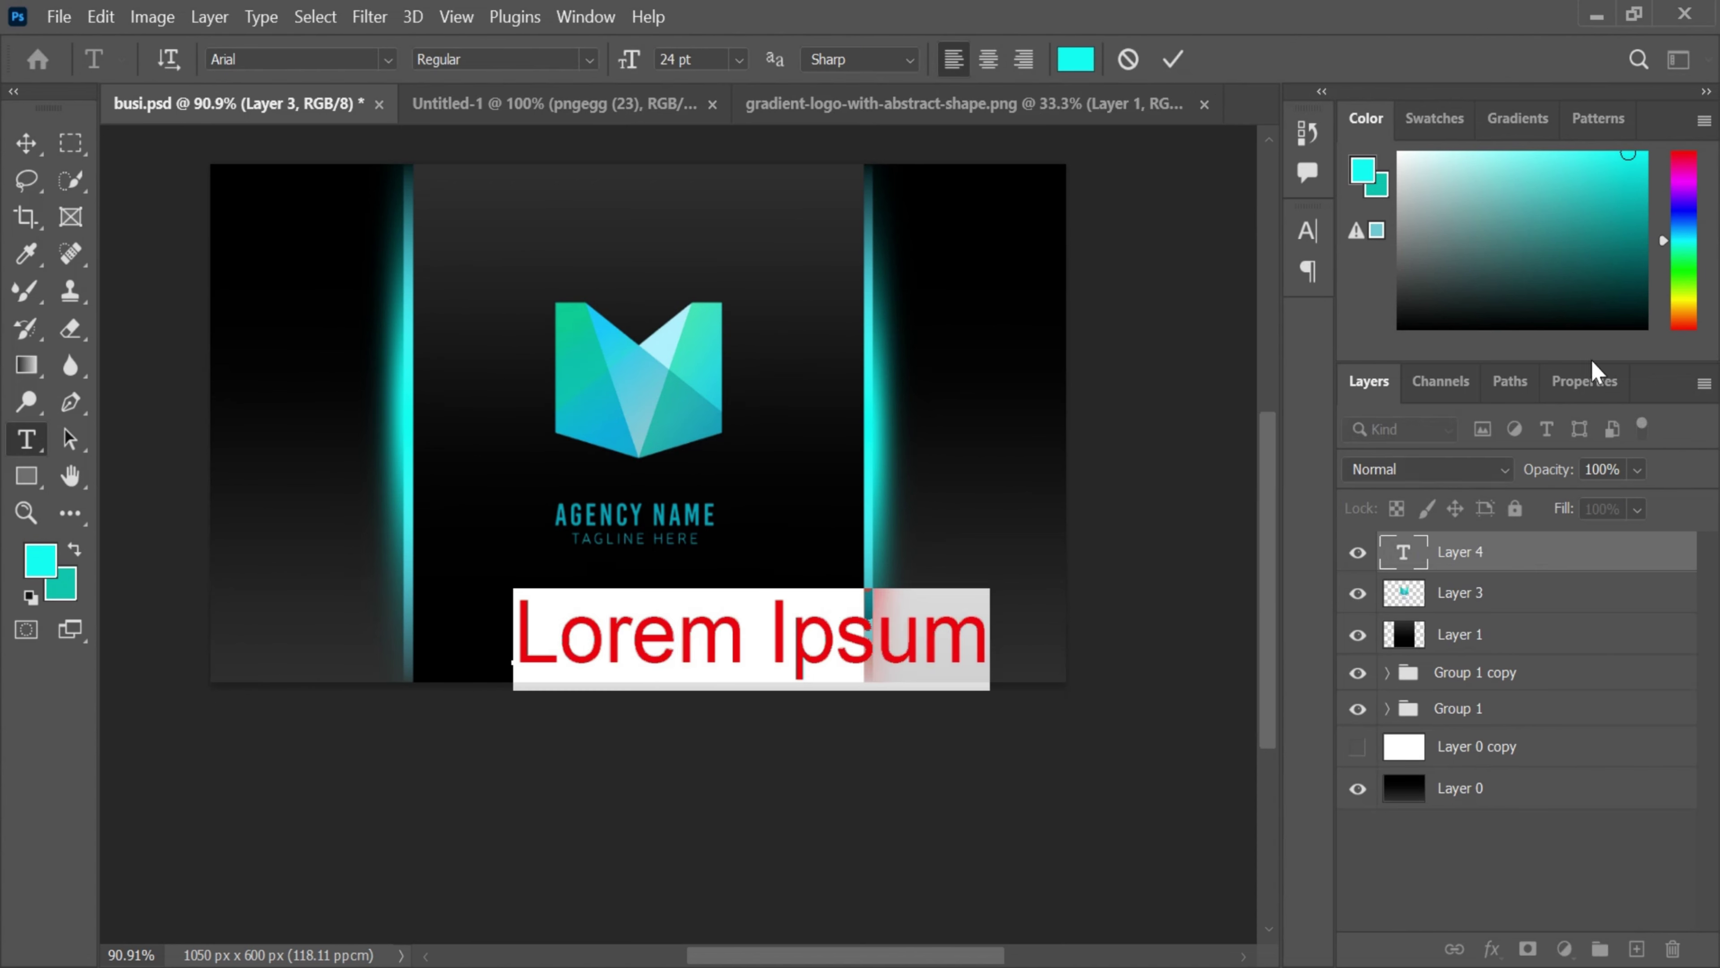
left_click(1077, 61)
type("ffffff")
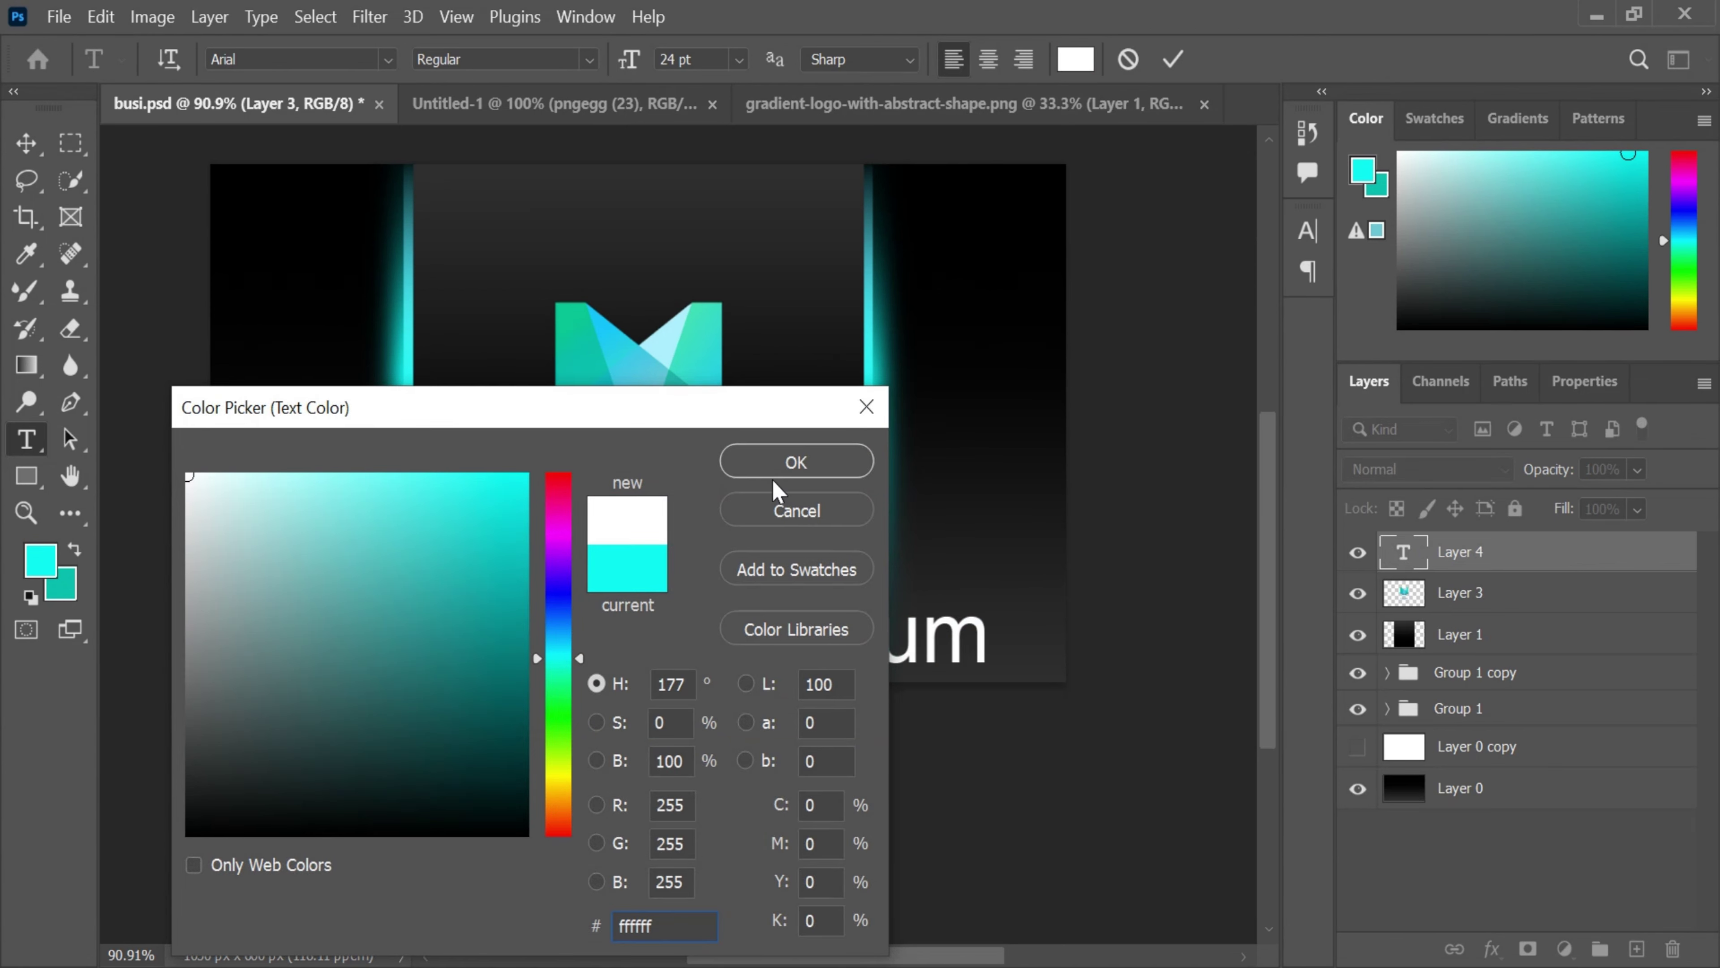
left_click(800, 456)
left_click(1173, 59)
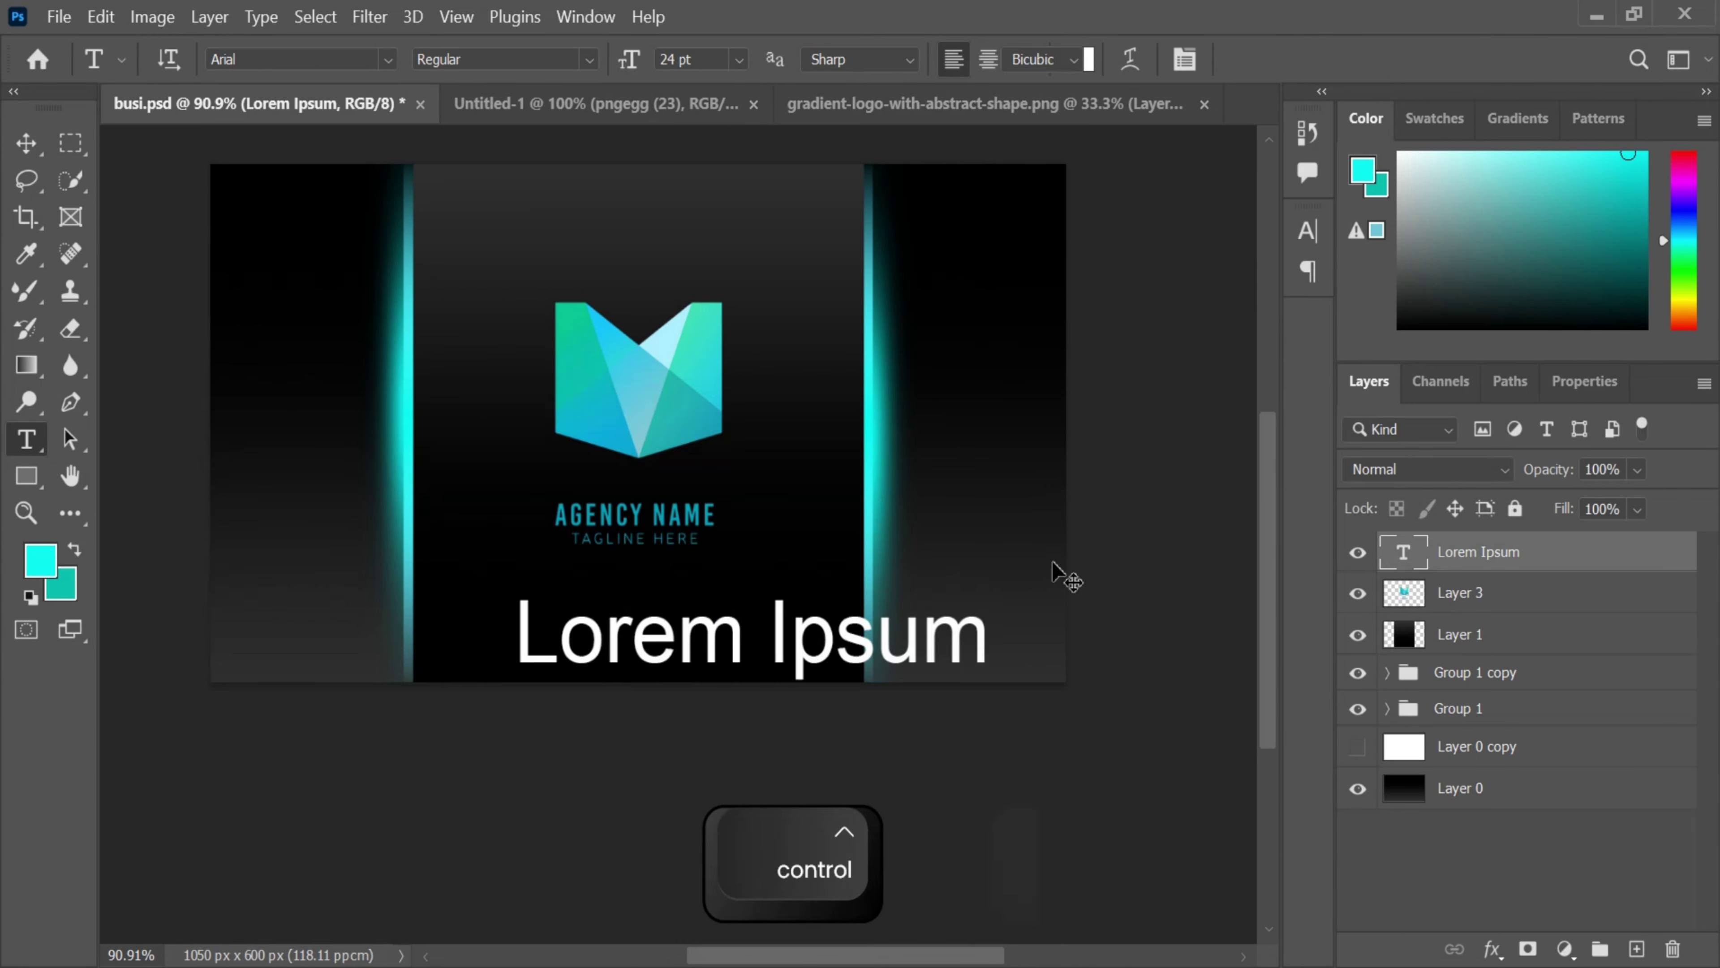
key("ctrl+t")
left_click_drag(983, 595, 876, 649)
left_click_drag(771, 684, 687, 667)
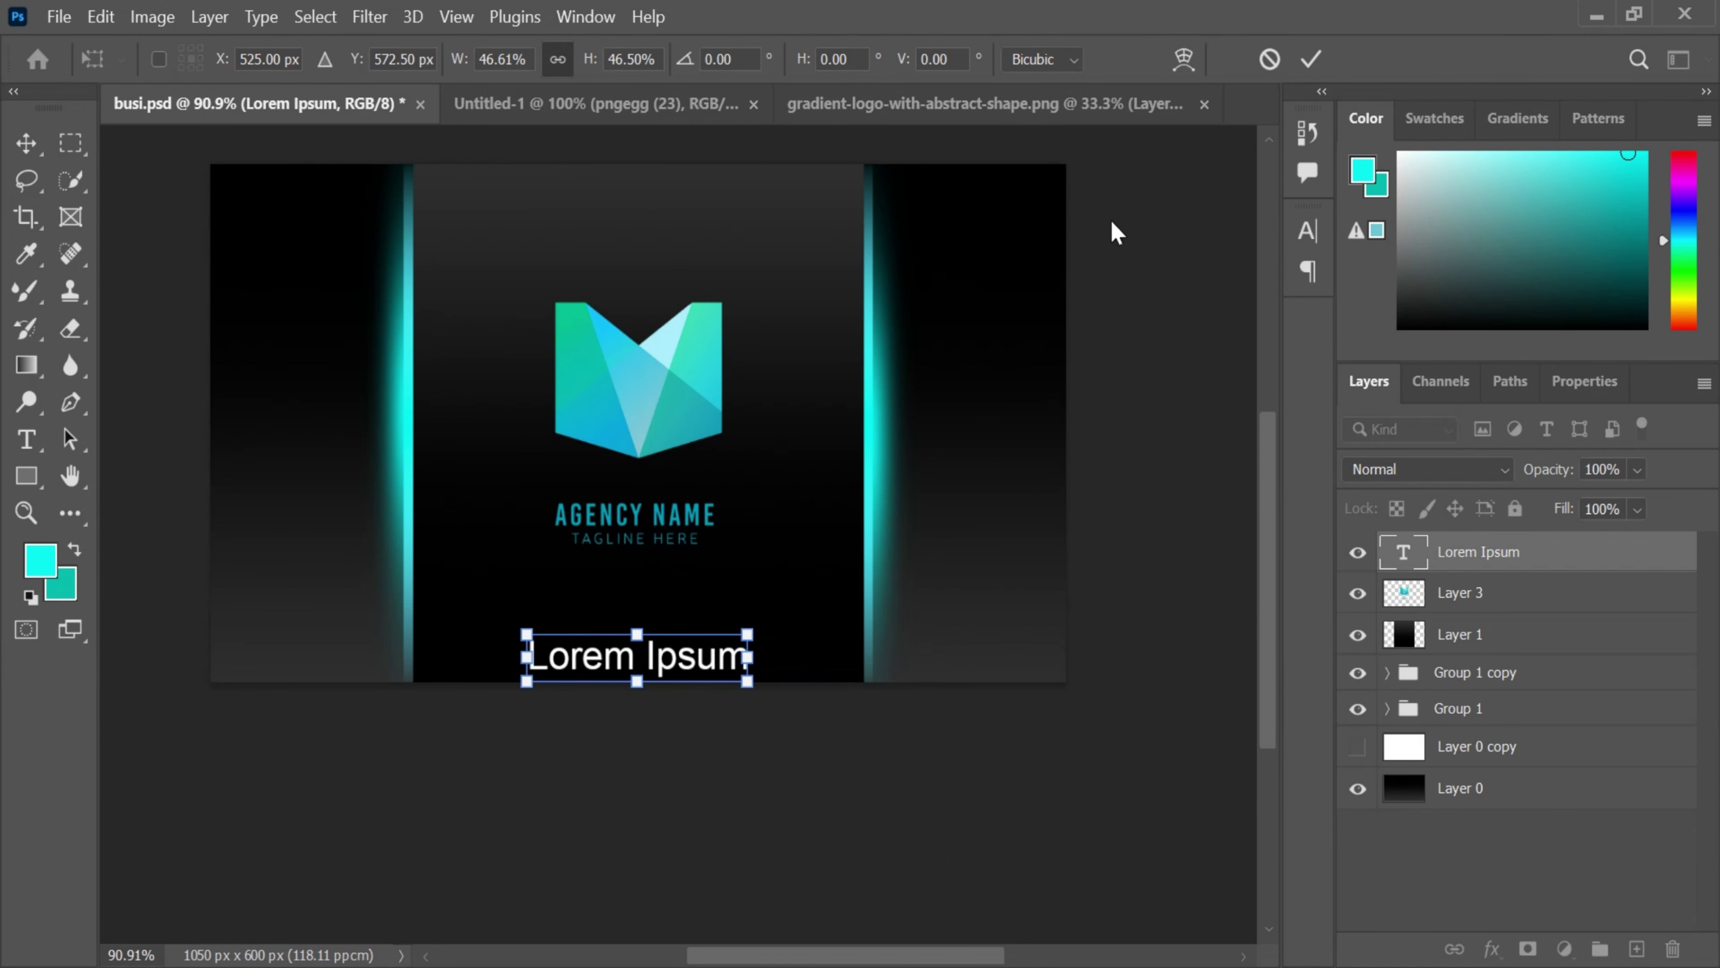
left_click(1309, 61)
- Open the New Document dialog with Ctrl+N
key("t")
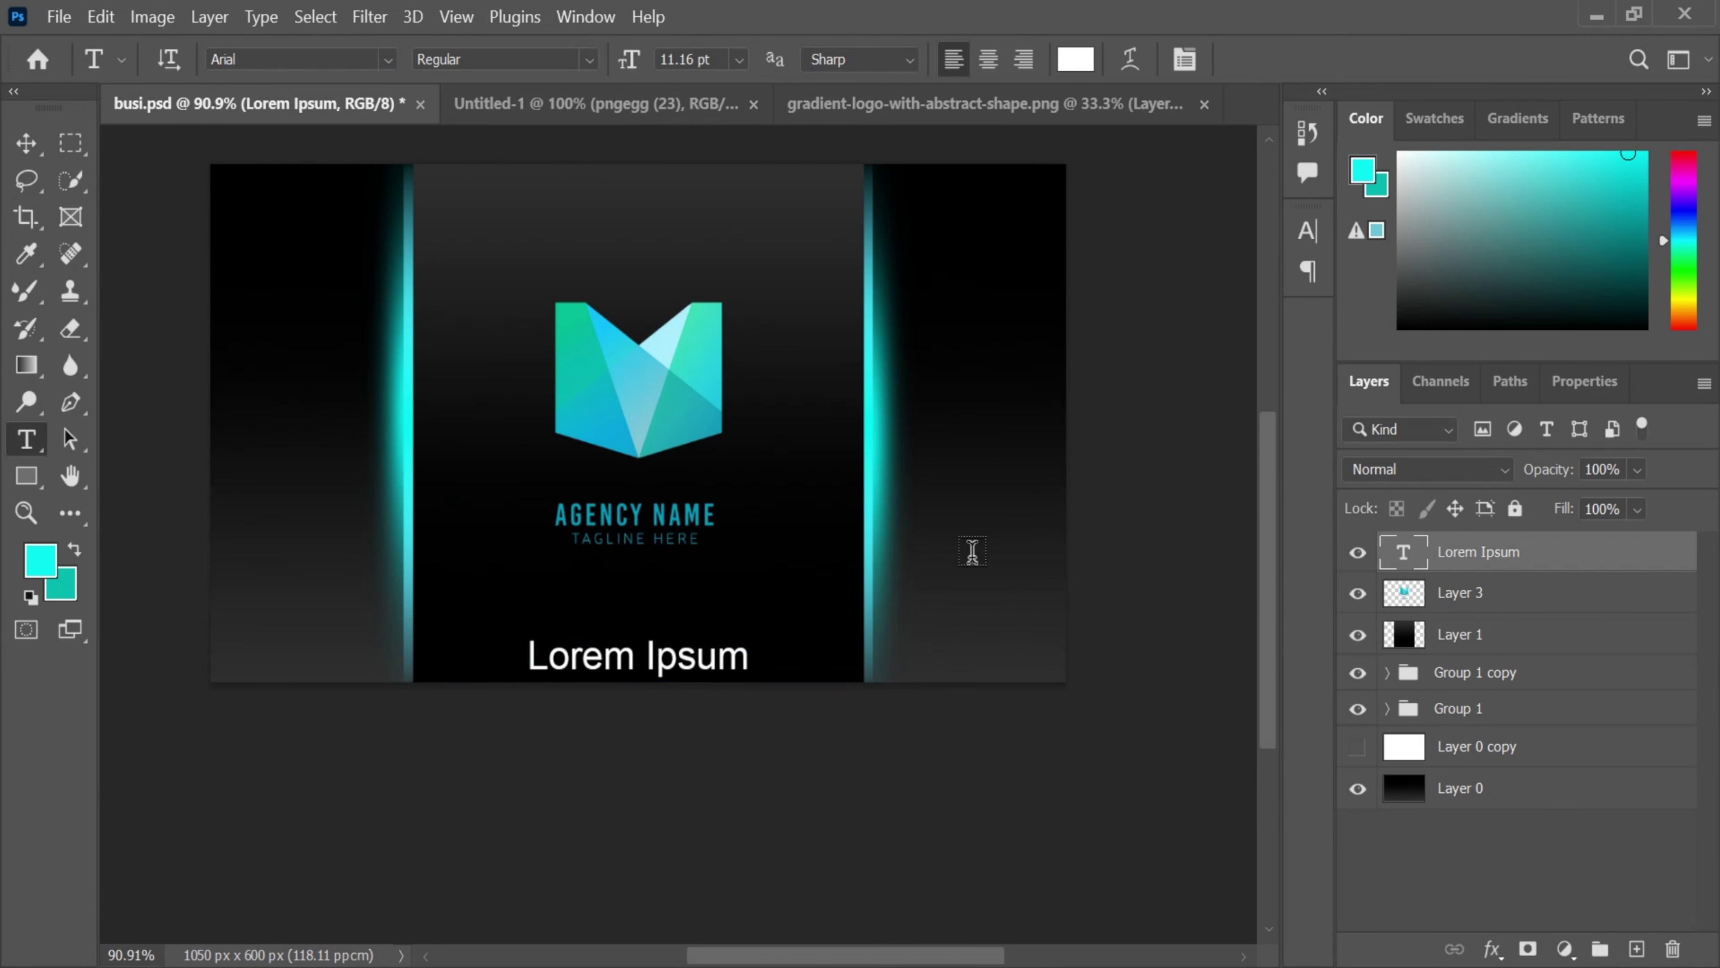
scroll(971, 550, "up", 2)
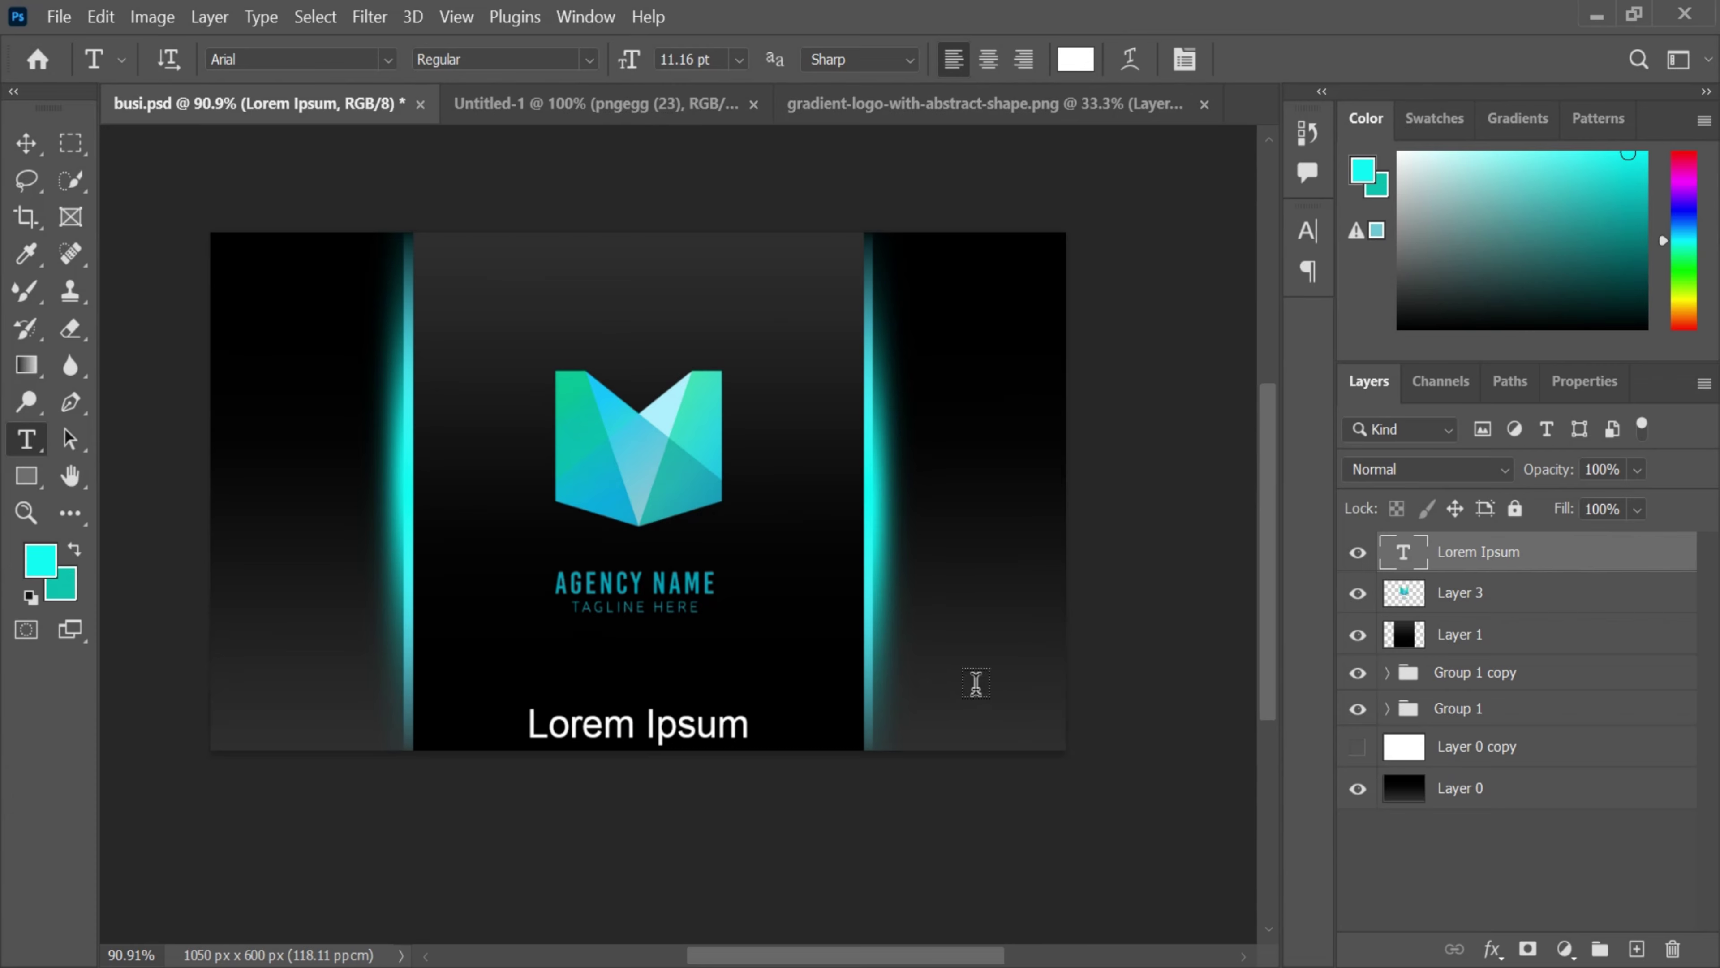
key("ctrl+n")
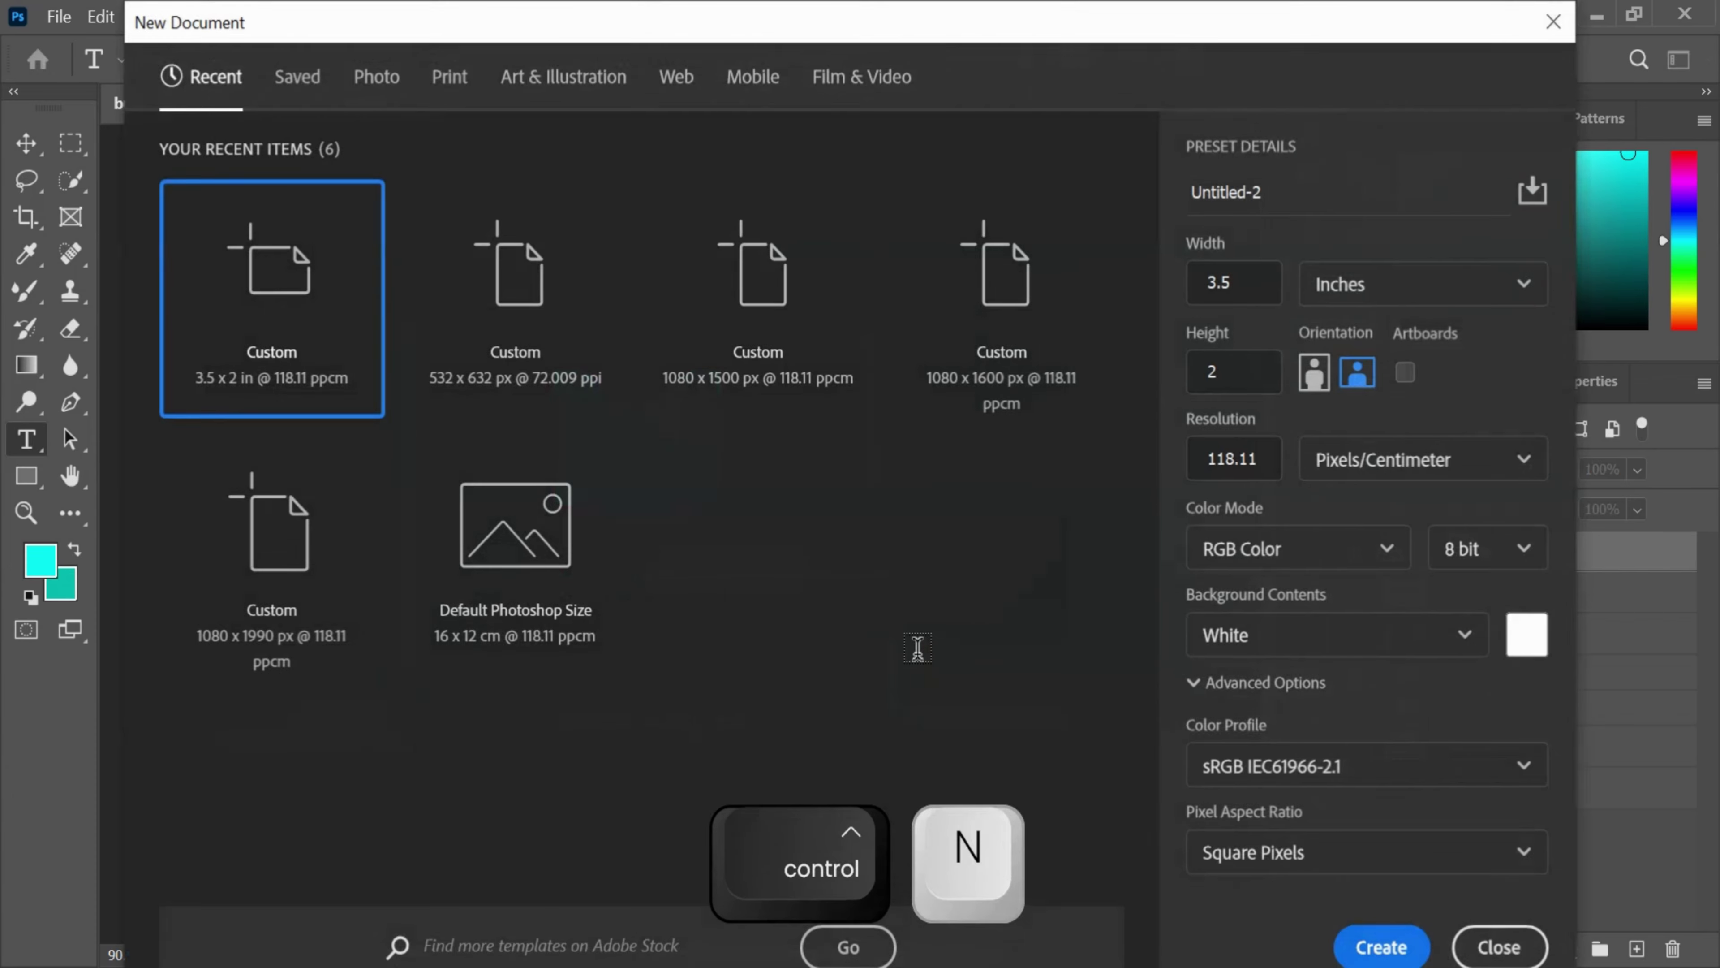
- Create a 3.5 x 2 in (1050 x 600 px) document and close the gradient logo document
left_click(511, 322)
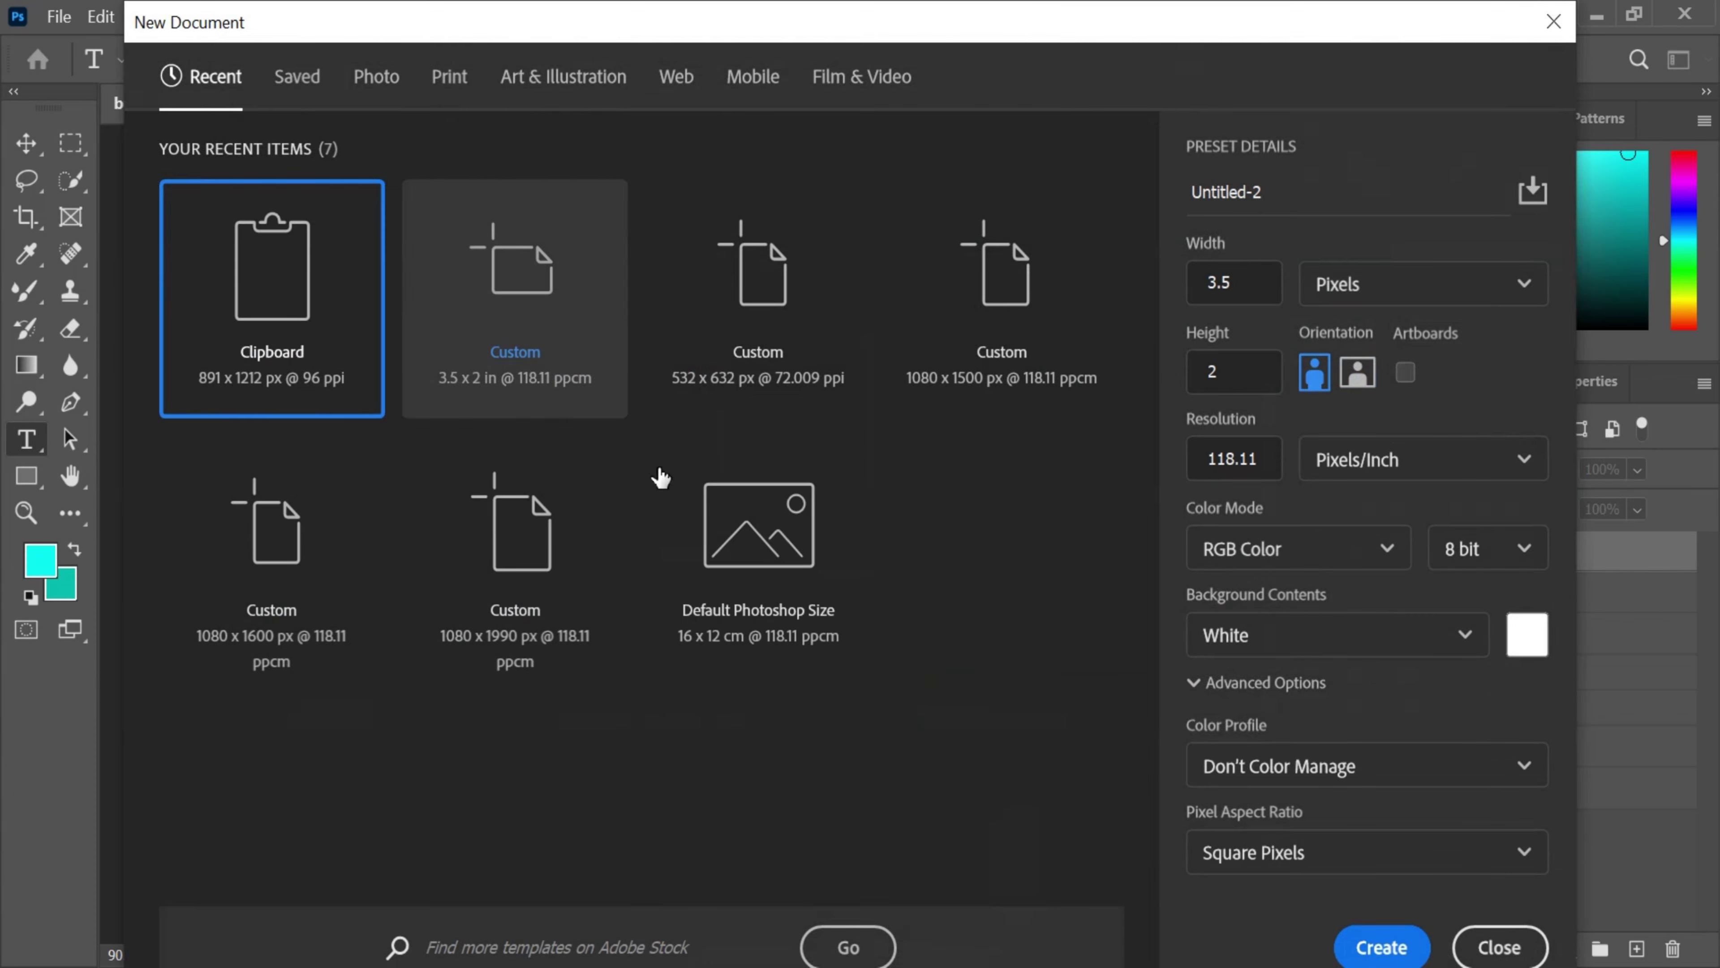
left_click(1357, 937)
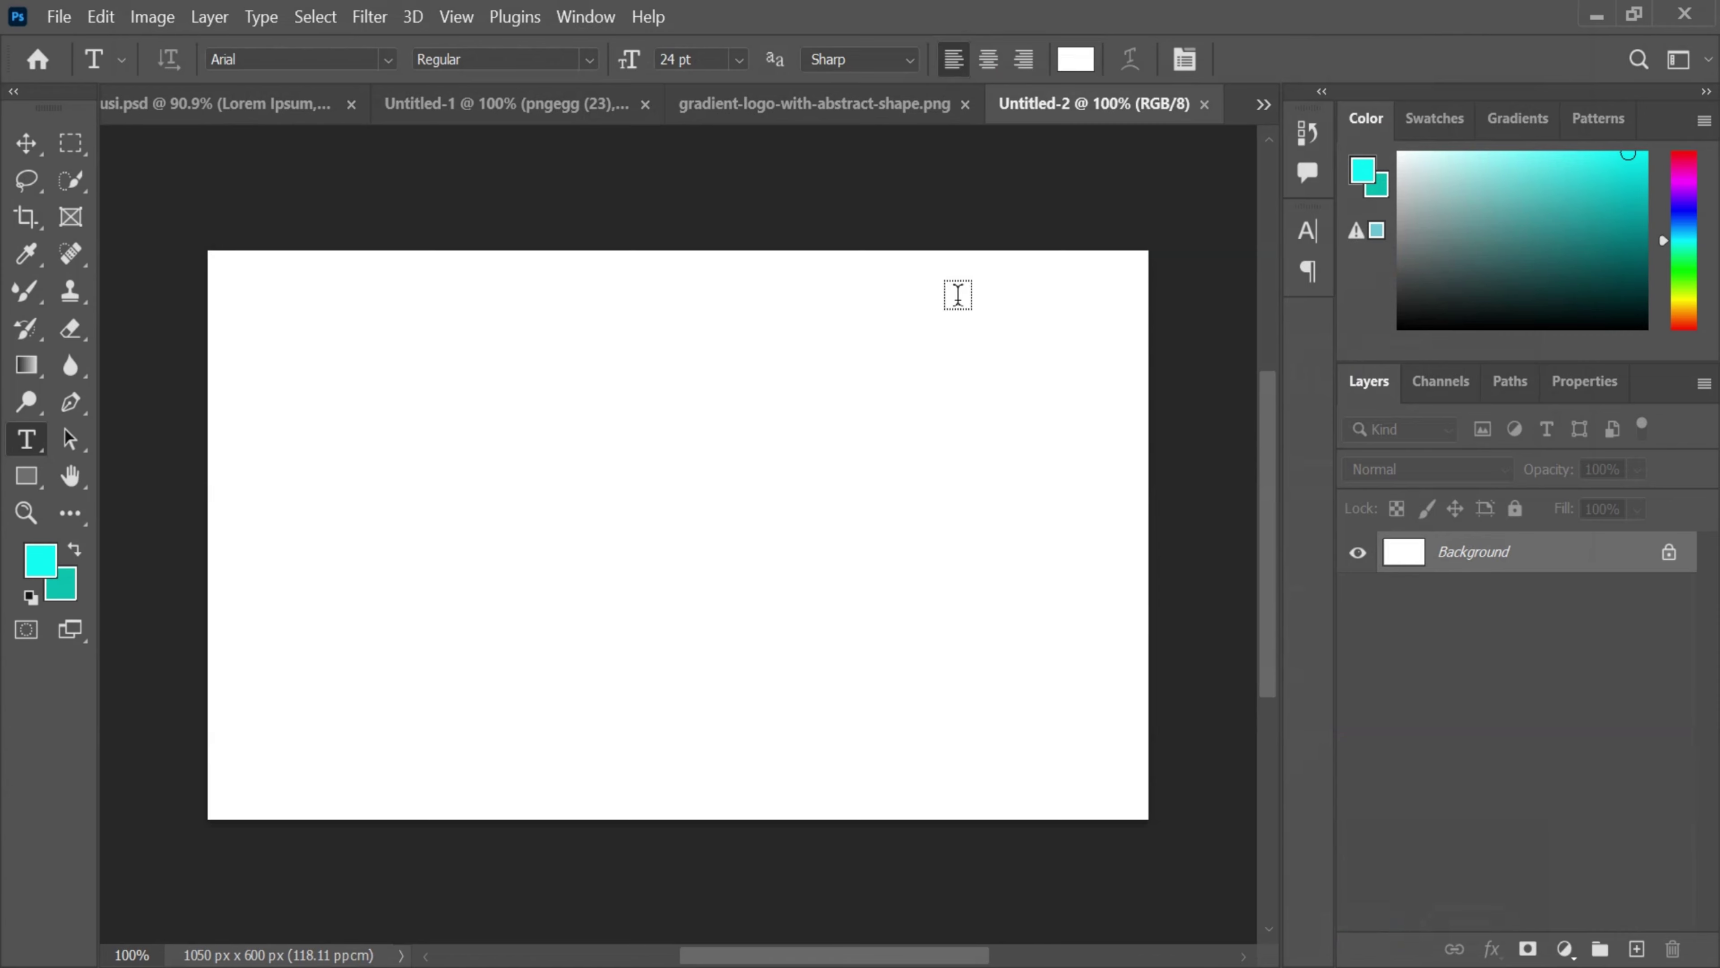
left_click(884, 109)
left_click(1010, 107)
- Unlock Untitled-2's background as Layer 0 and delete the stray Lorem Ipsum layer
left_click(270, 108)
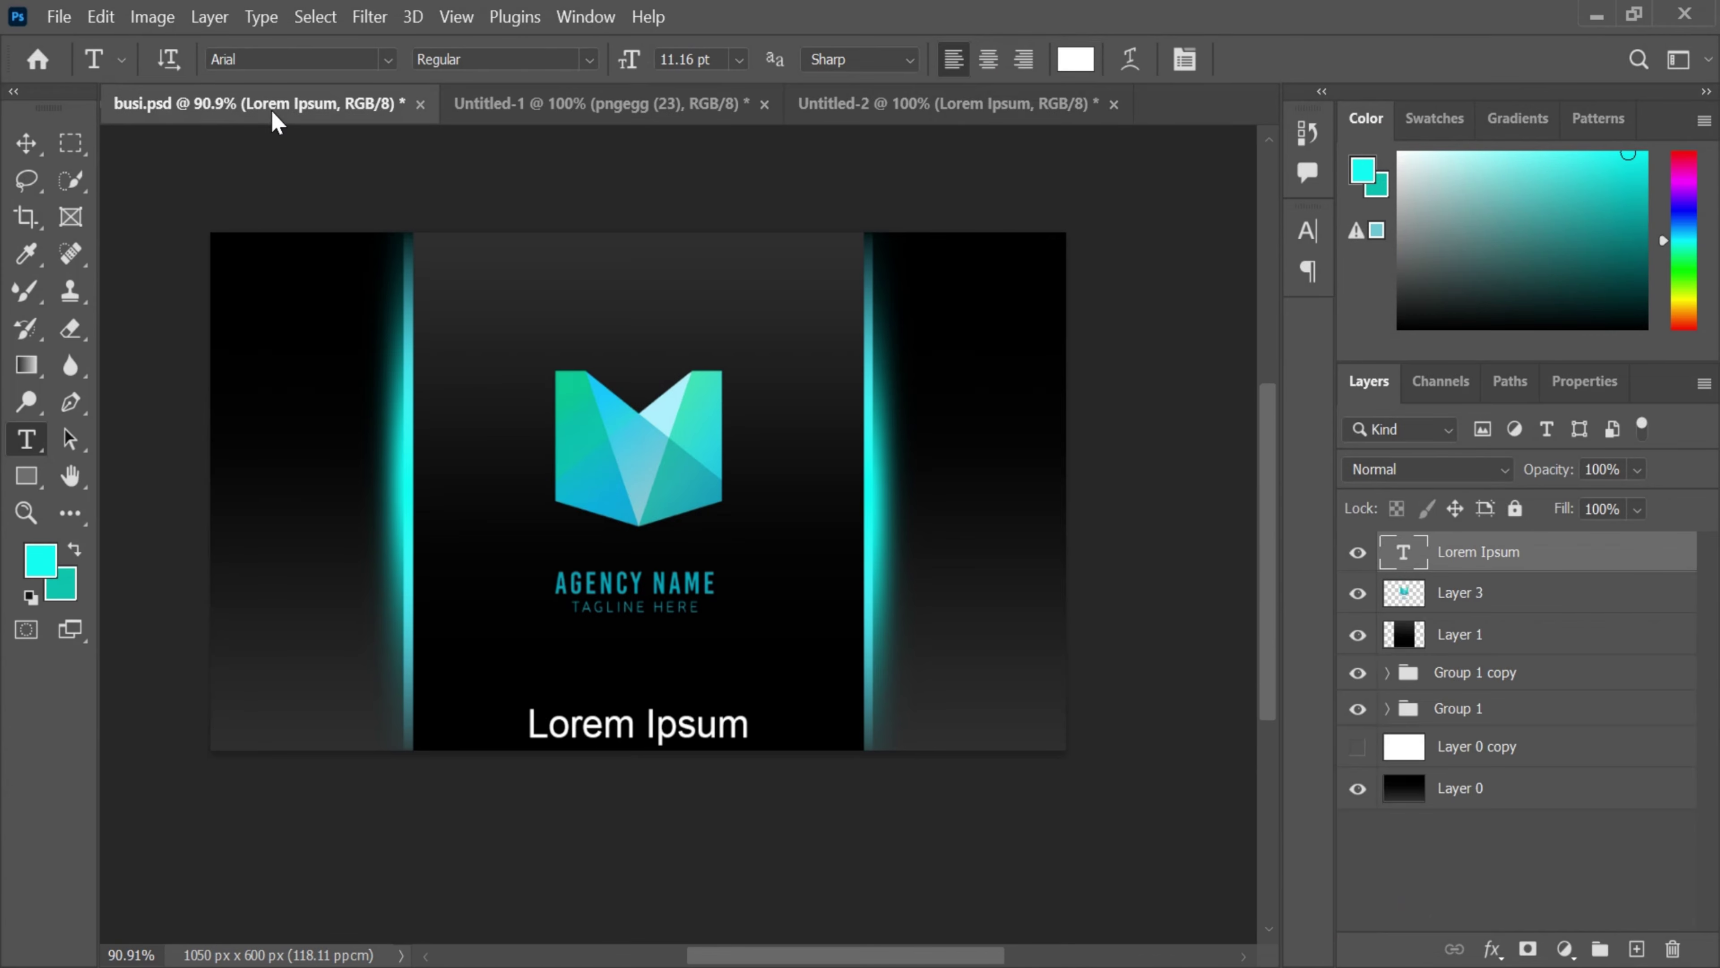
left_click(26, 144)
left_click_drag(1355, 690, 1114, 552)
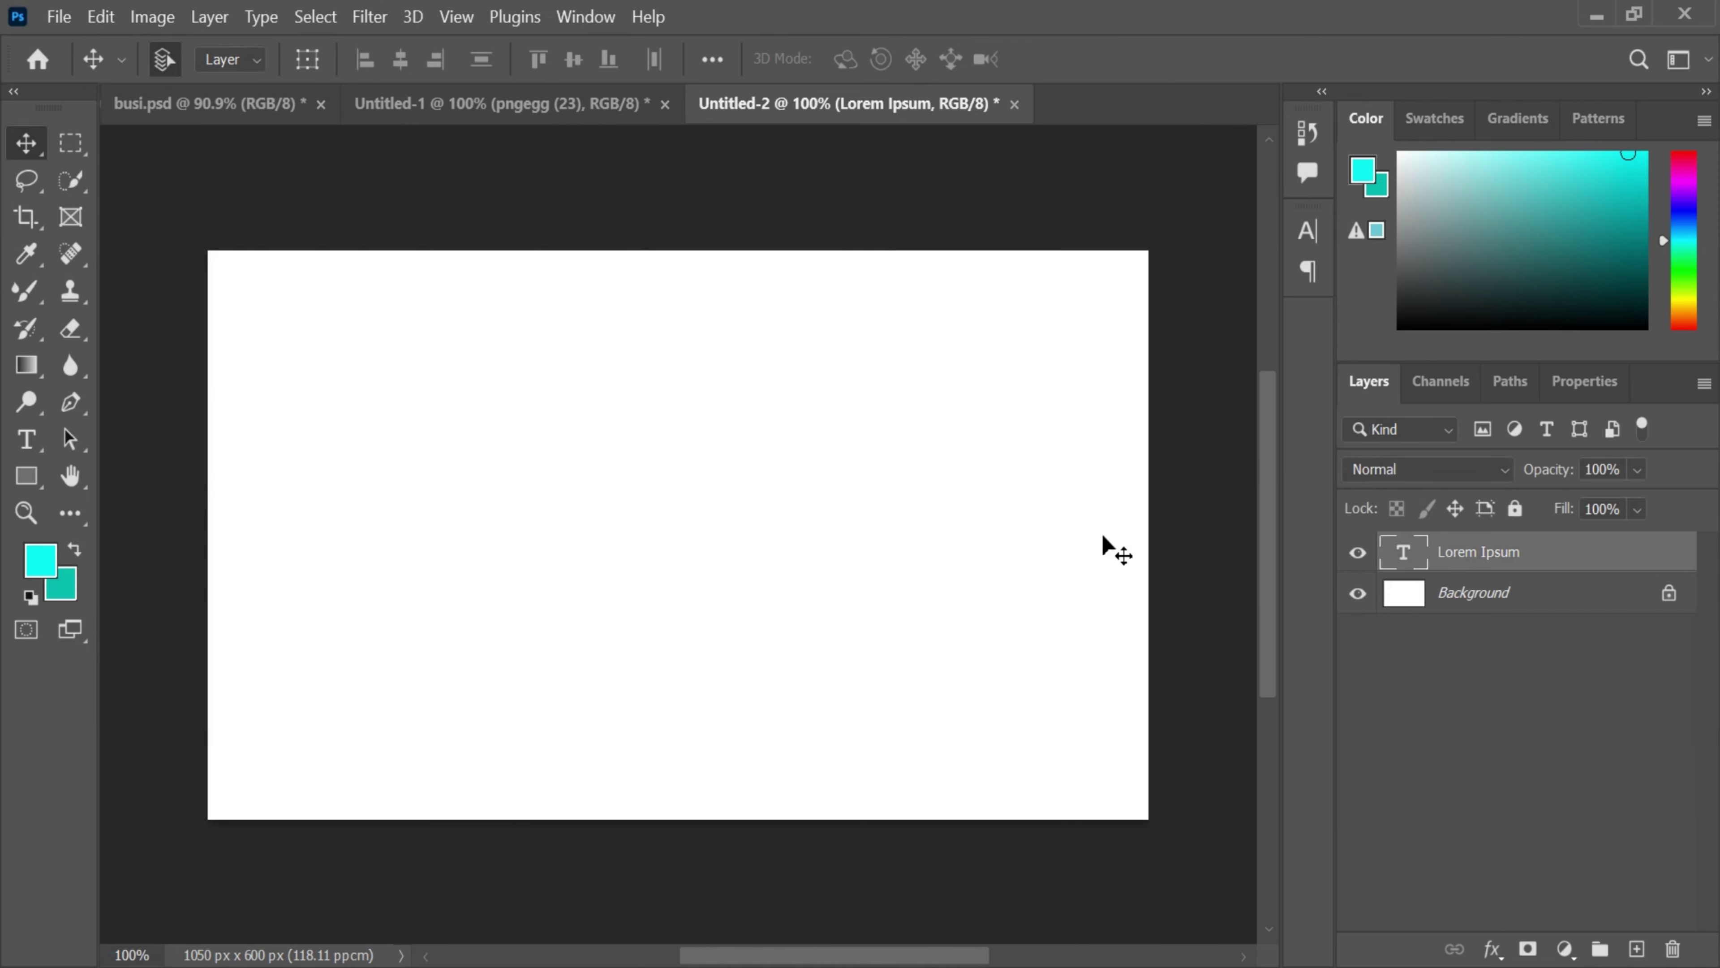
left_click(1666, 594)
left_click_drag(1486, 553, 1672, 949)
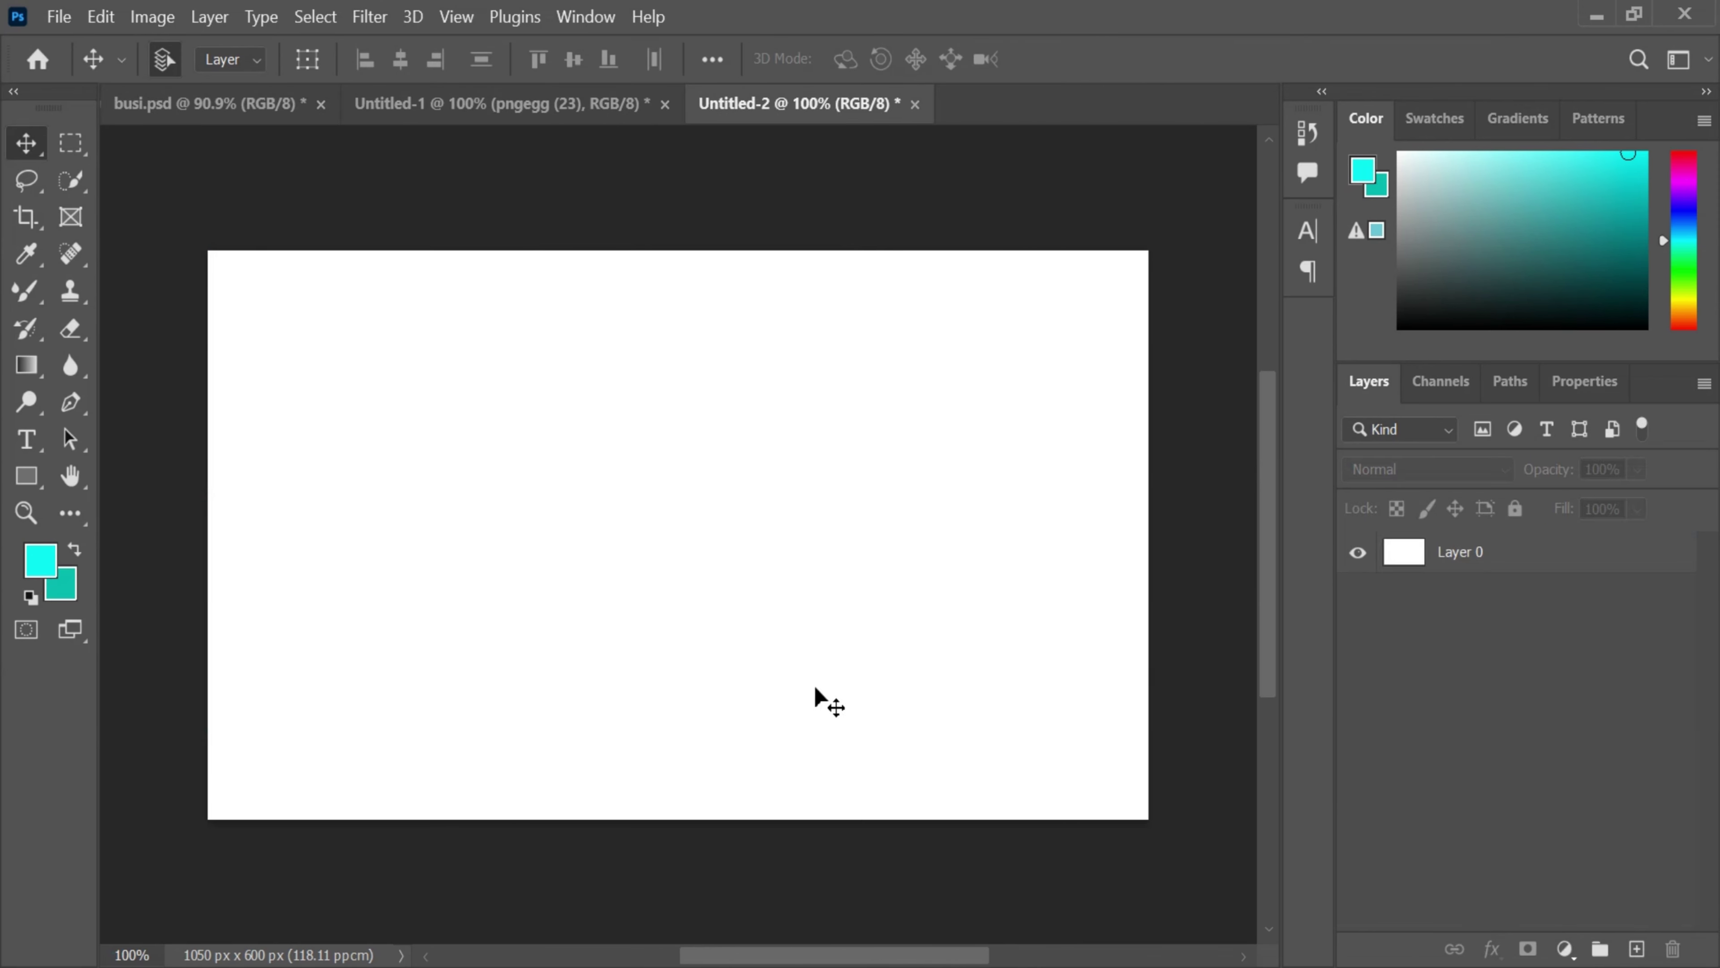
- Draw a vertical black-to-dark-grey gradient on Untitled-2's Layer 0, below the empty Layer 1
key("g")
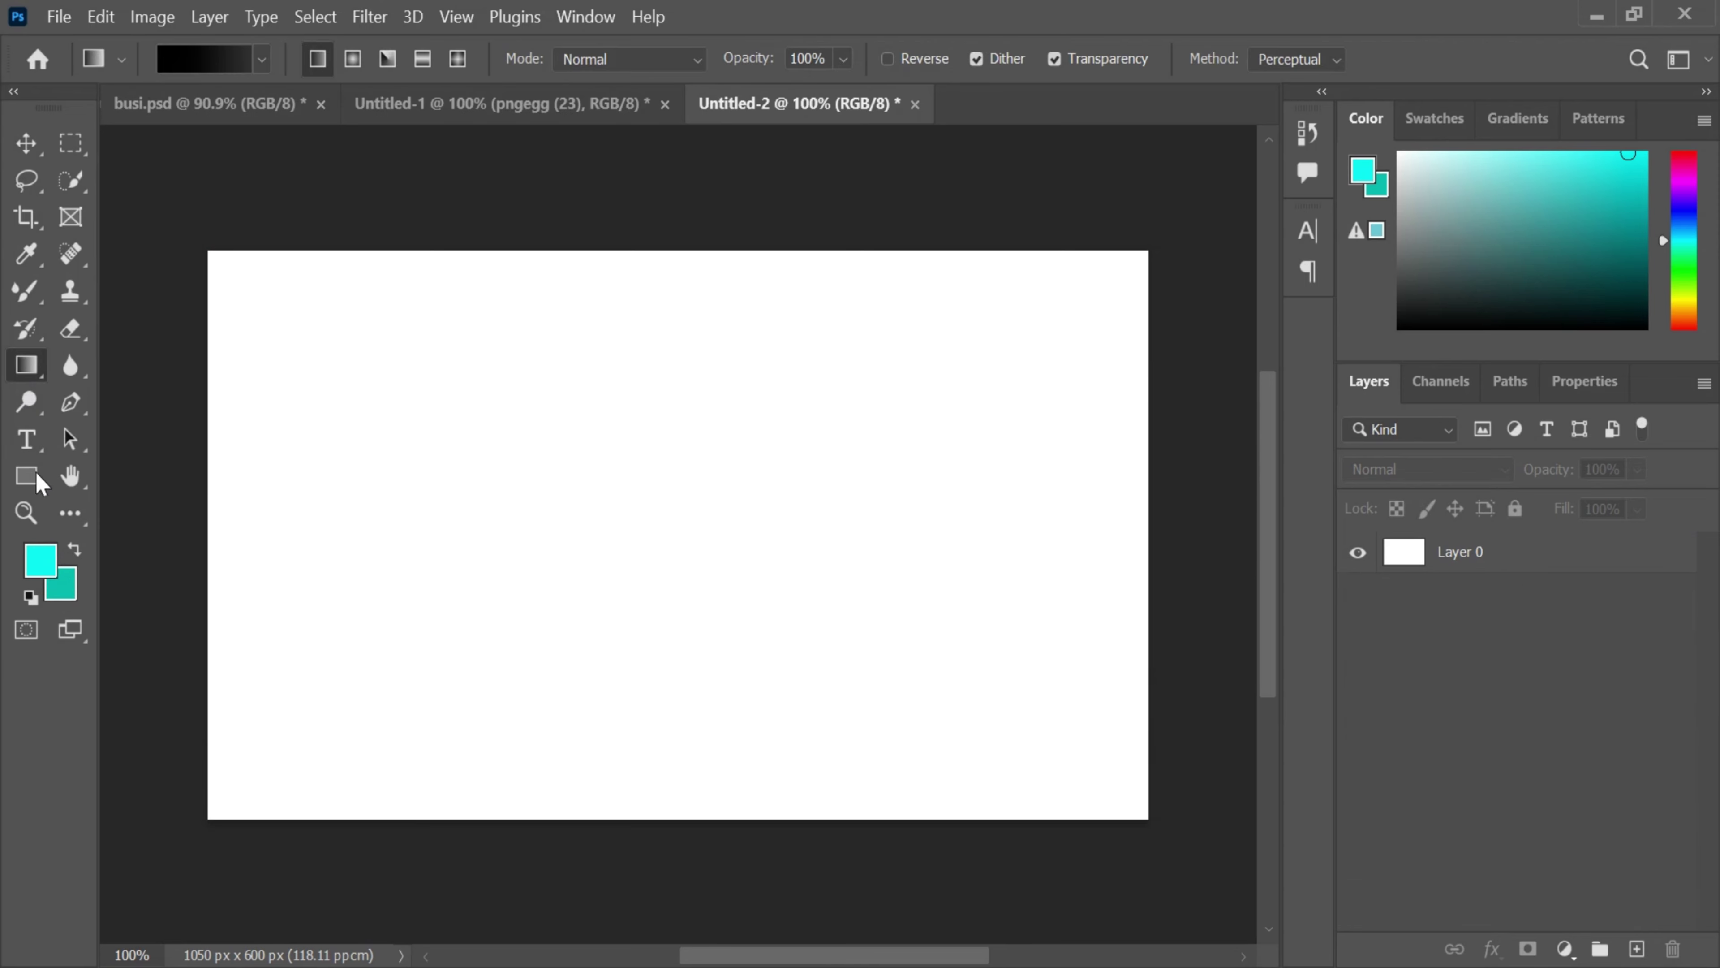
left_click(751, 723)
left_click(830, 415)
left_click(1534, 562)
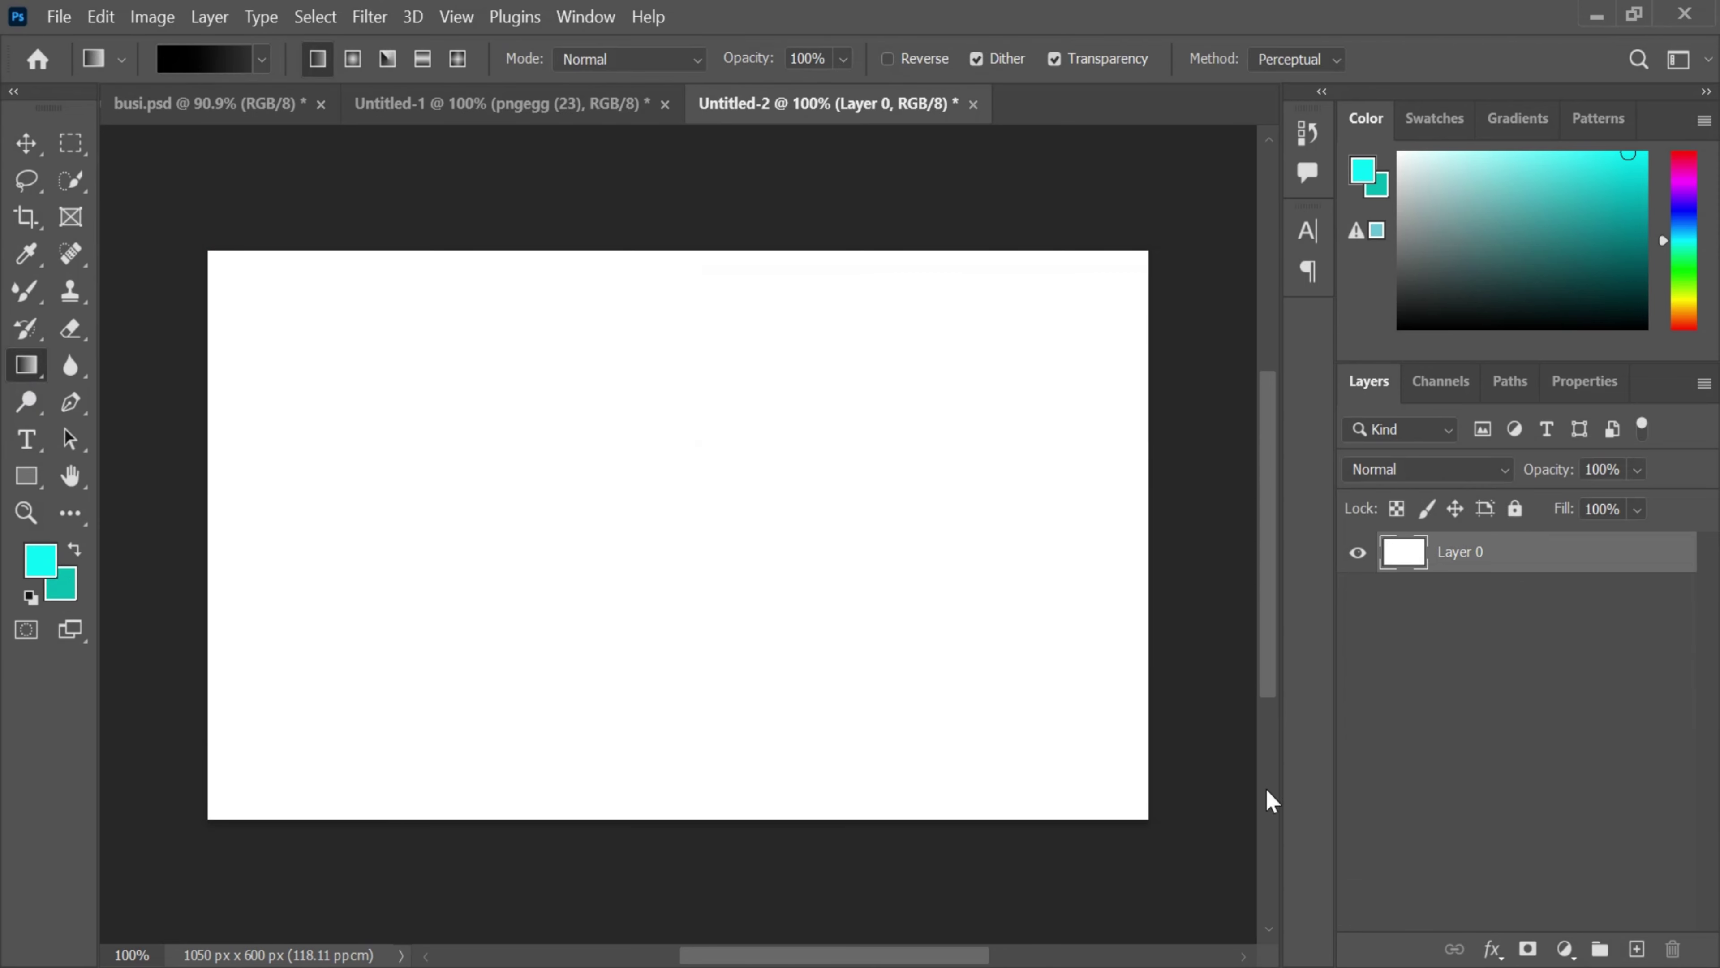
left_click(1456, 595)
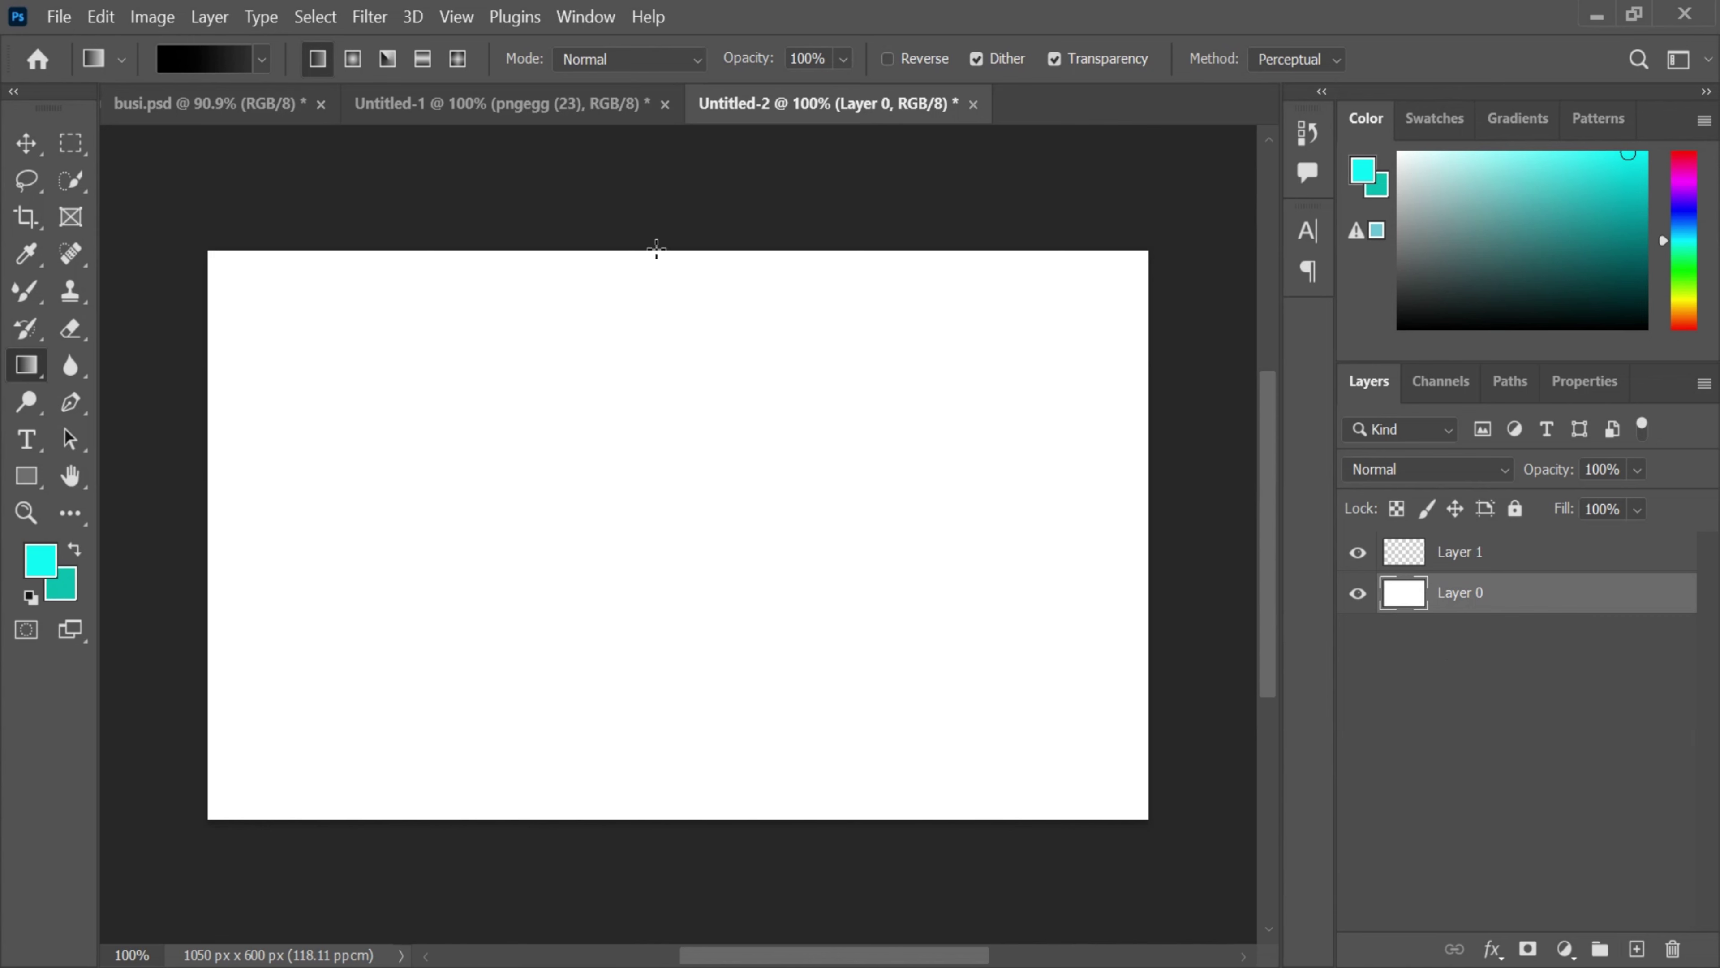
left_click_drag(645, 830, 645, 844)
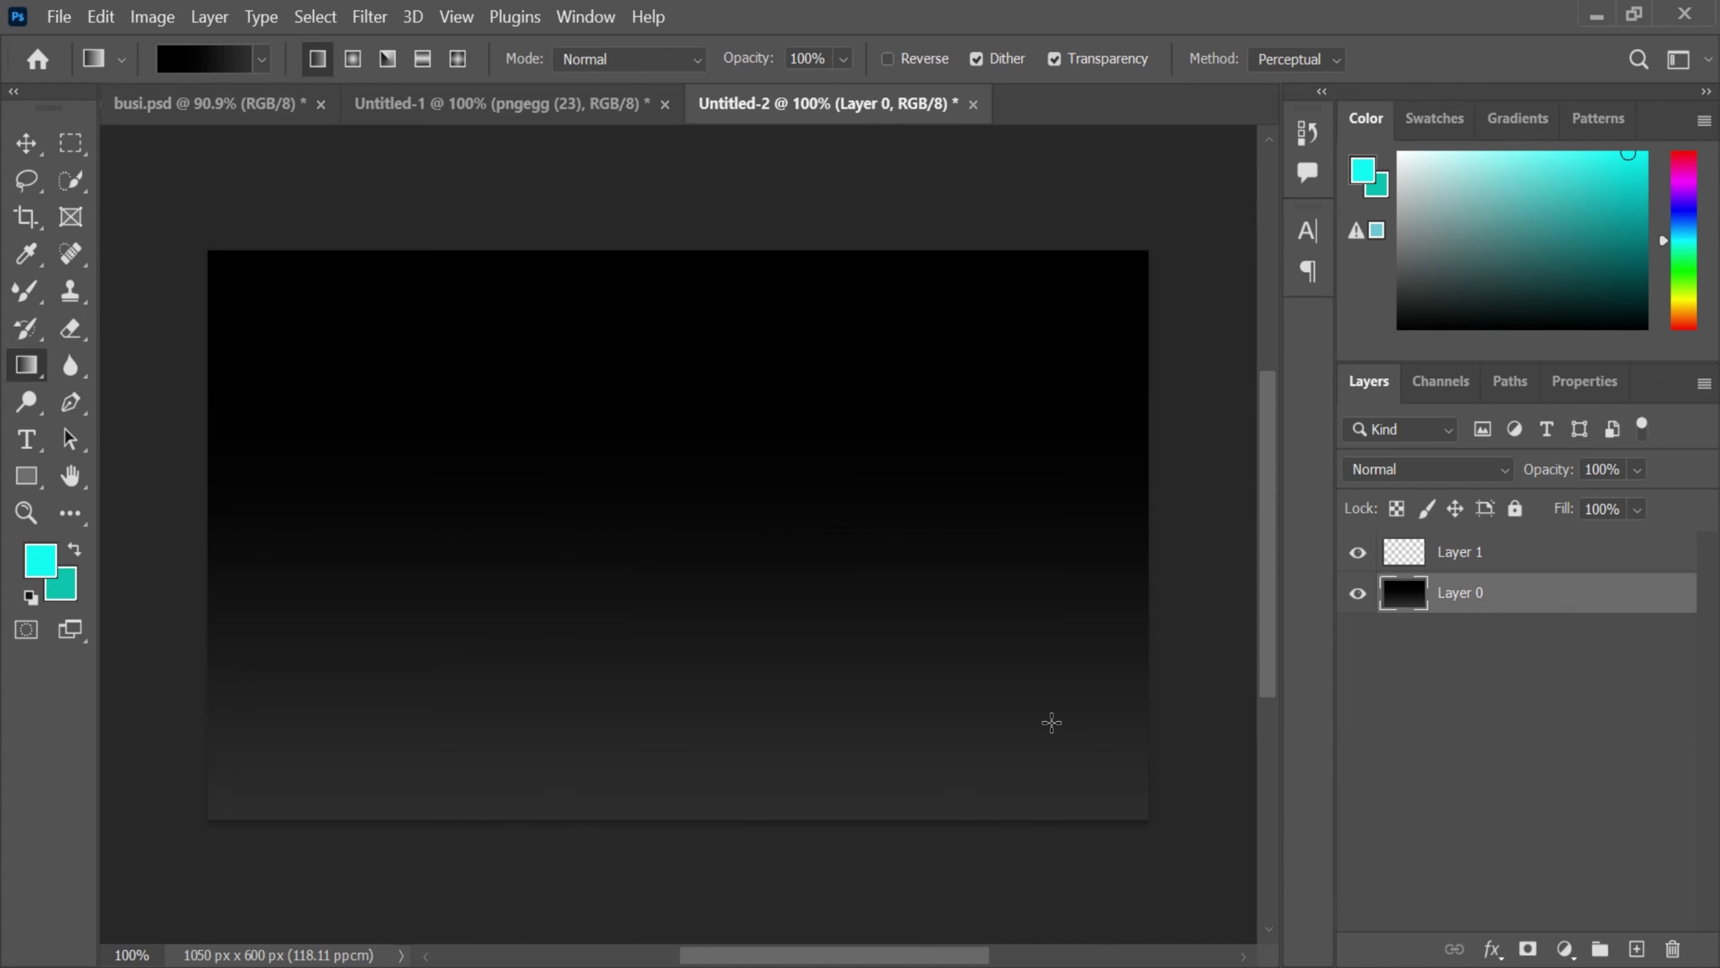
left_click(70, 143)
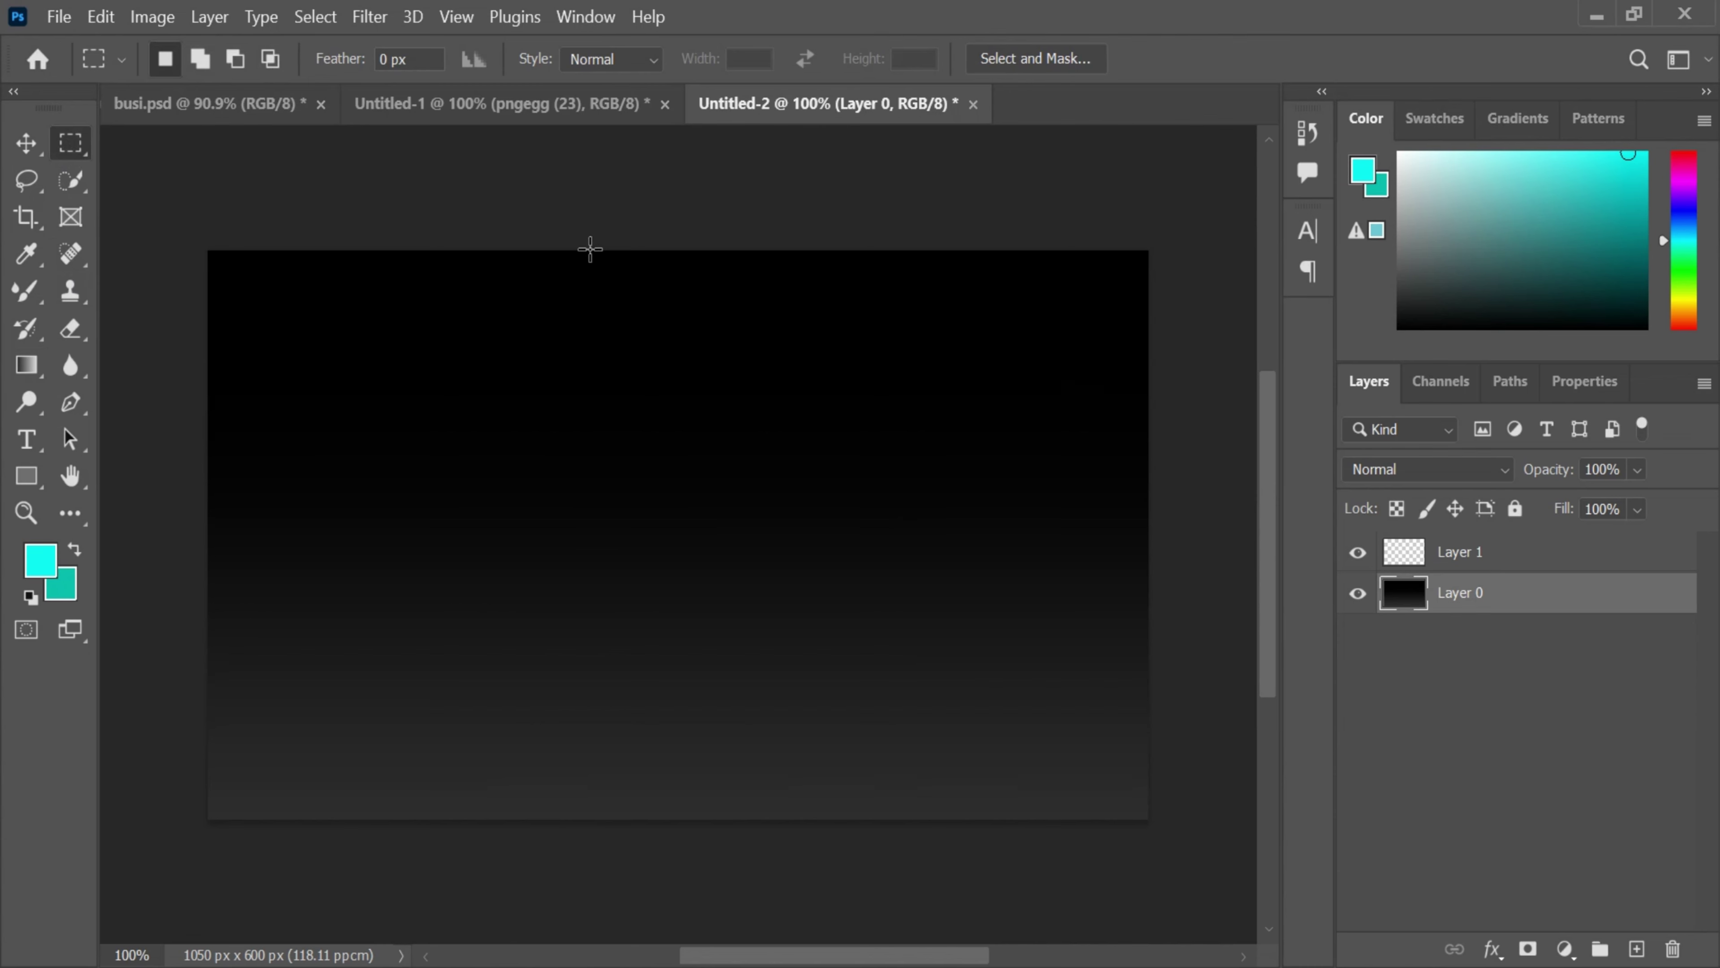
- Fill a full-height strip on Layer 1 with a reversed gradient and move it to the card's right edge
left_click_drag(467, 250, 878, 871)
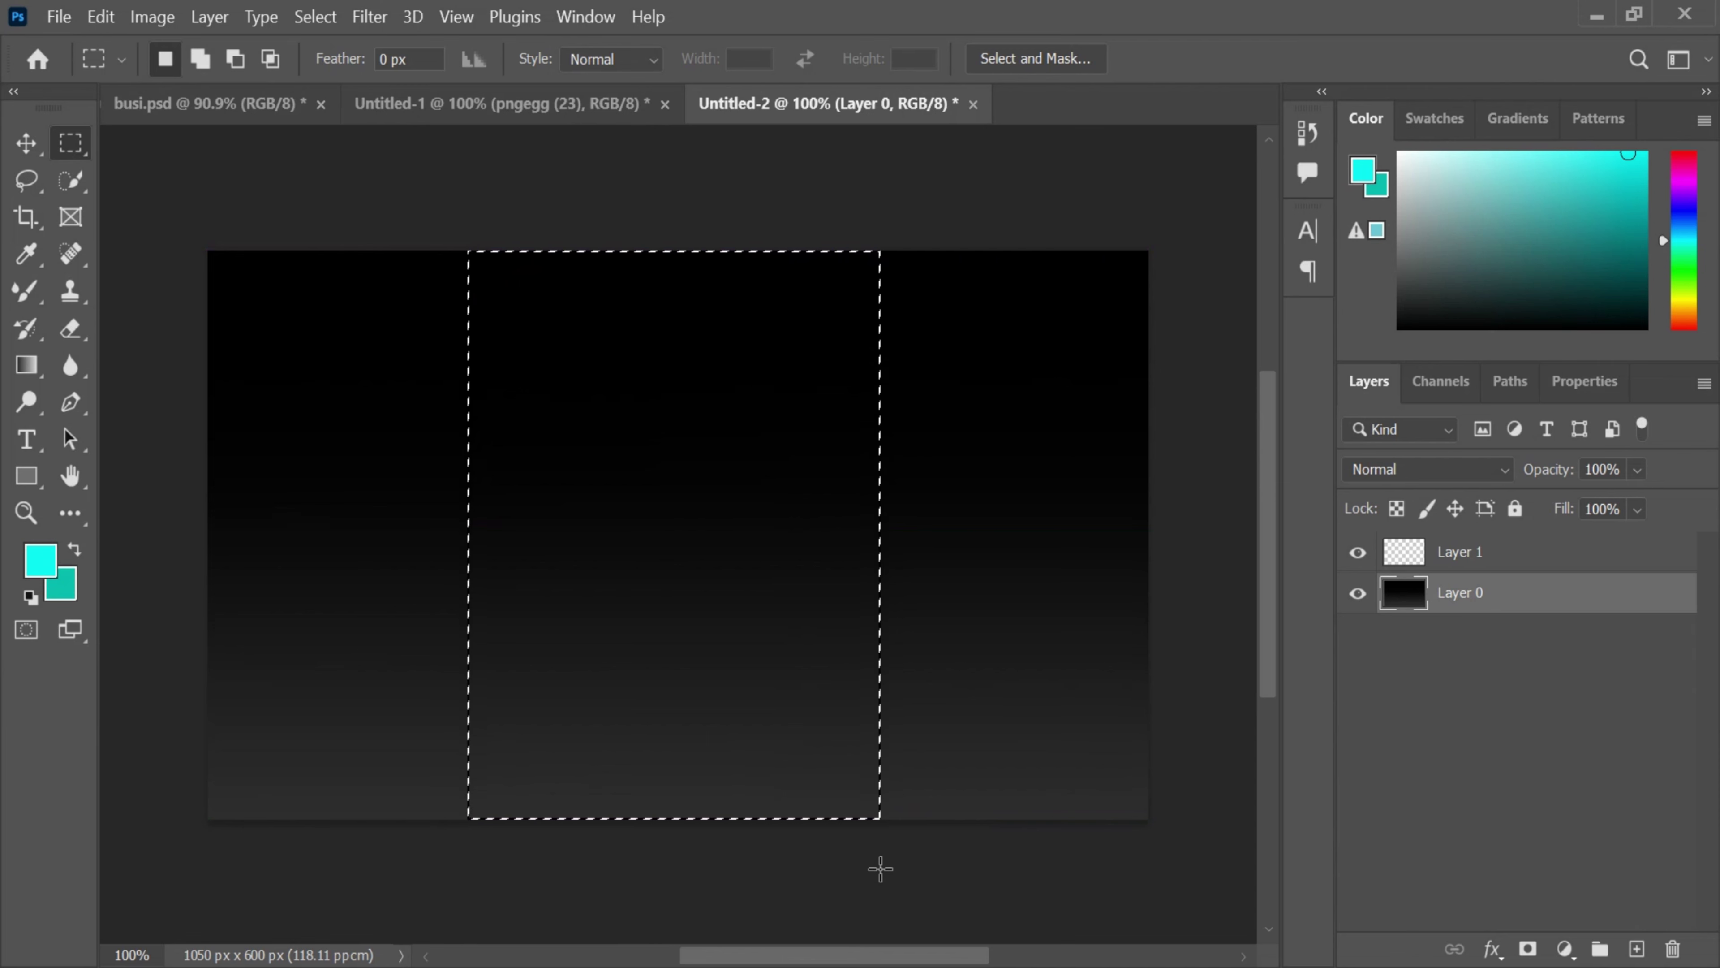
left_click(26, 365)
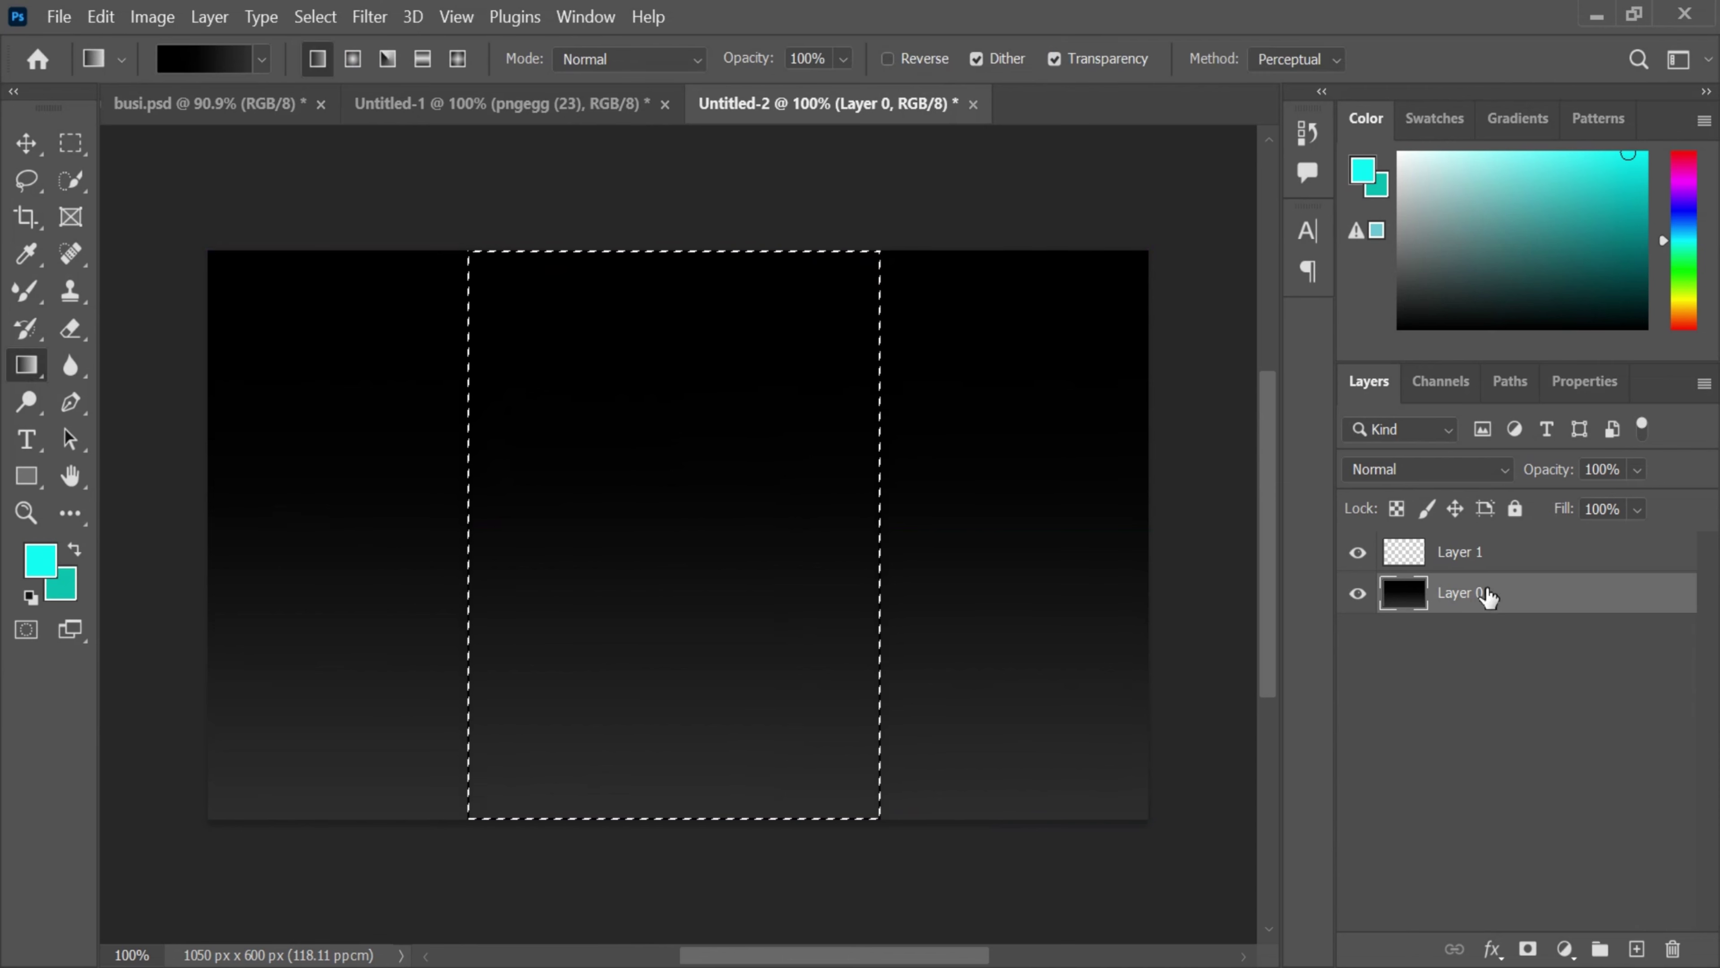
left_click(1460, 552)
left_click_drag(672, 830, 647, 440)
left_click_drag(689, 232, 687, 230)
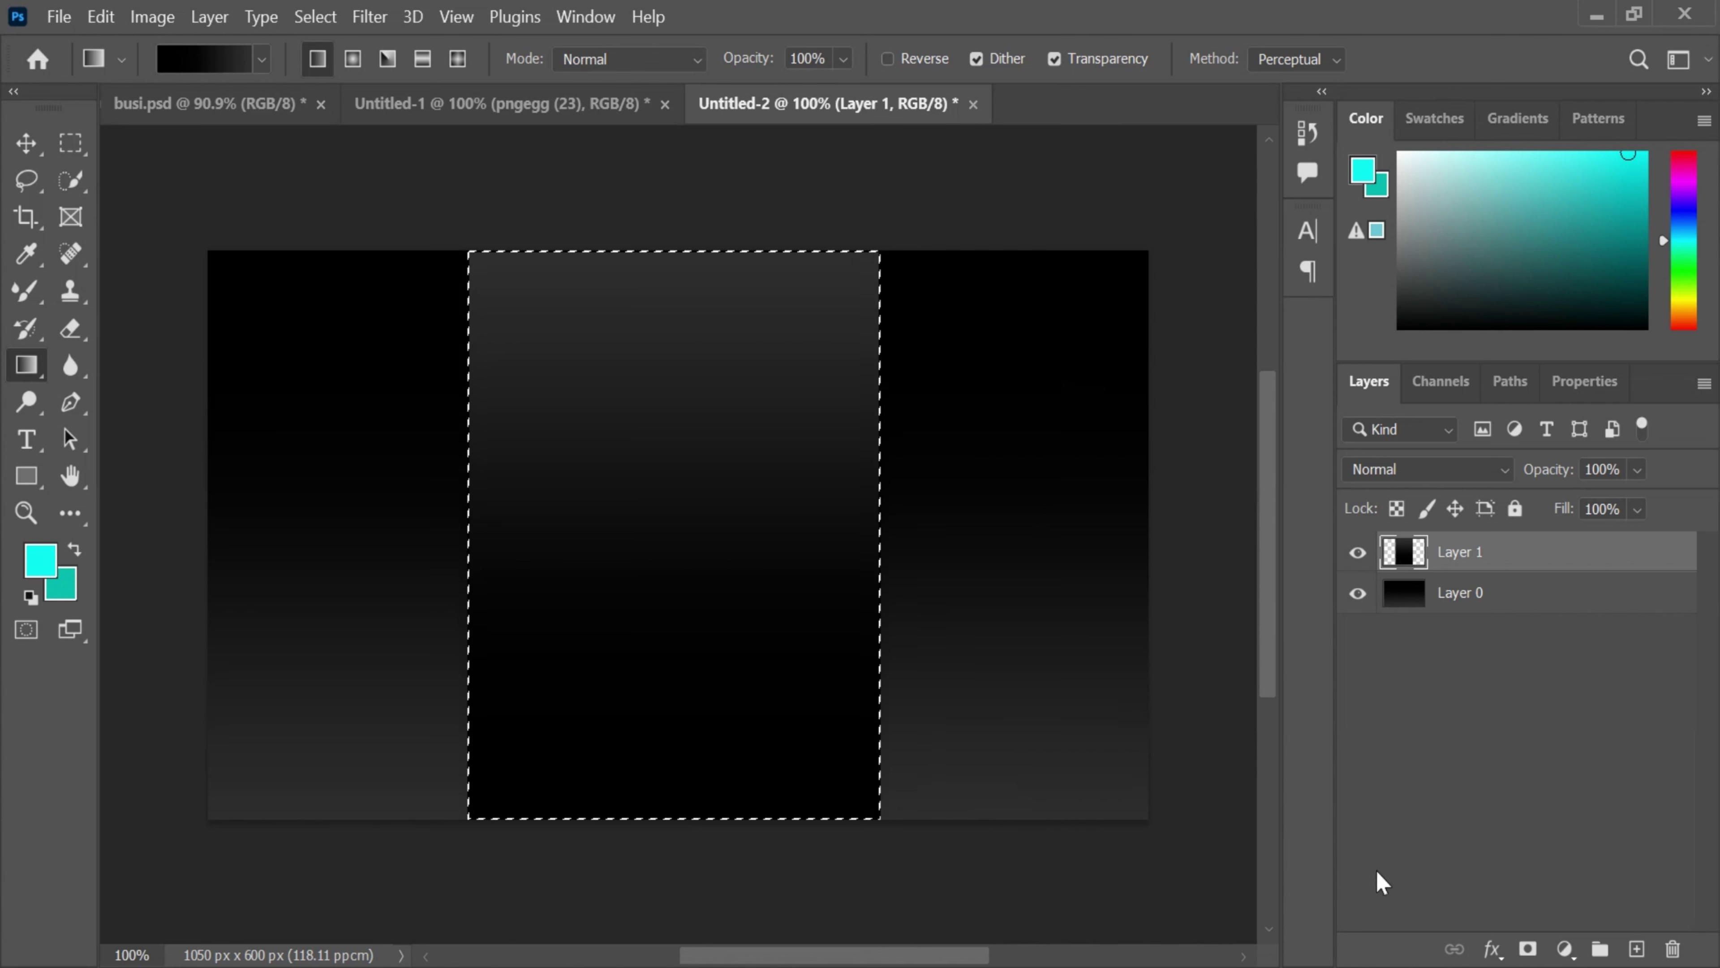
left_click_drag(737, 723, 1012, 711)
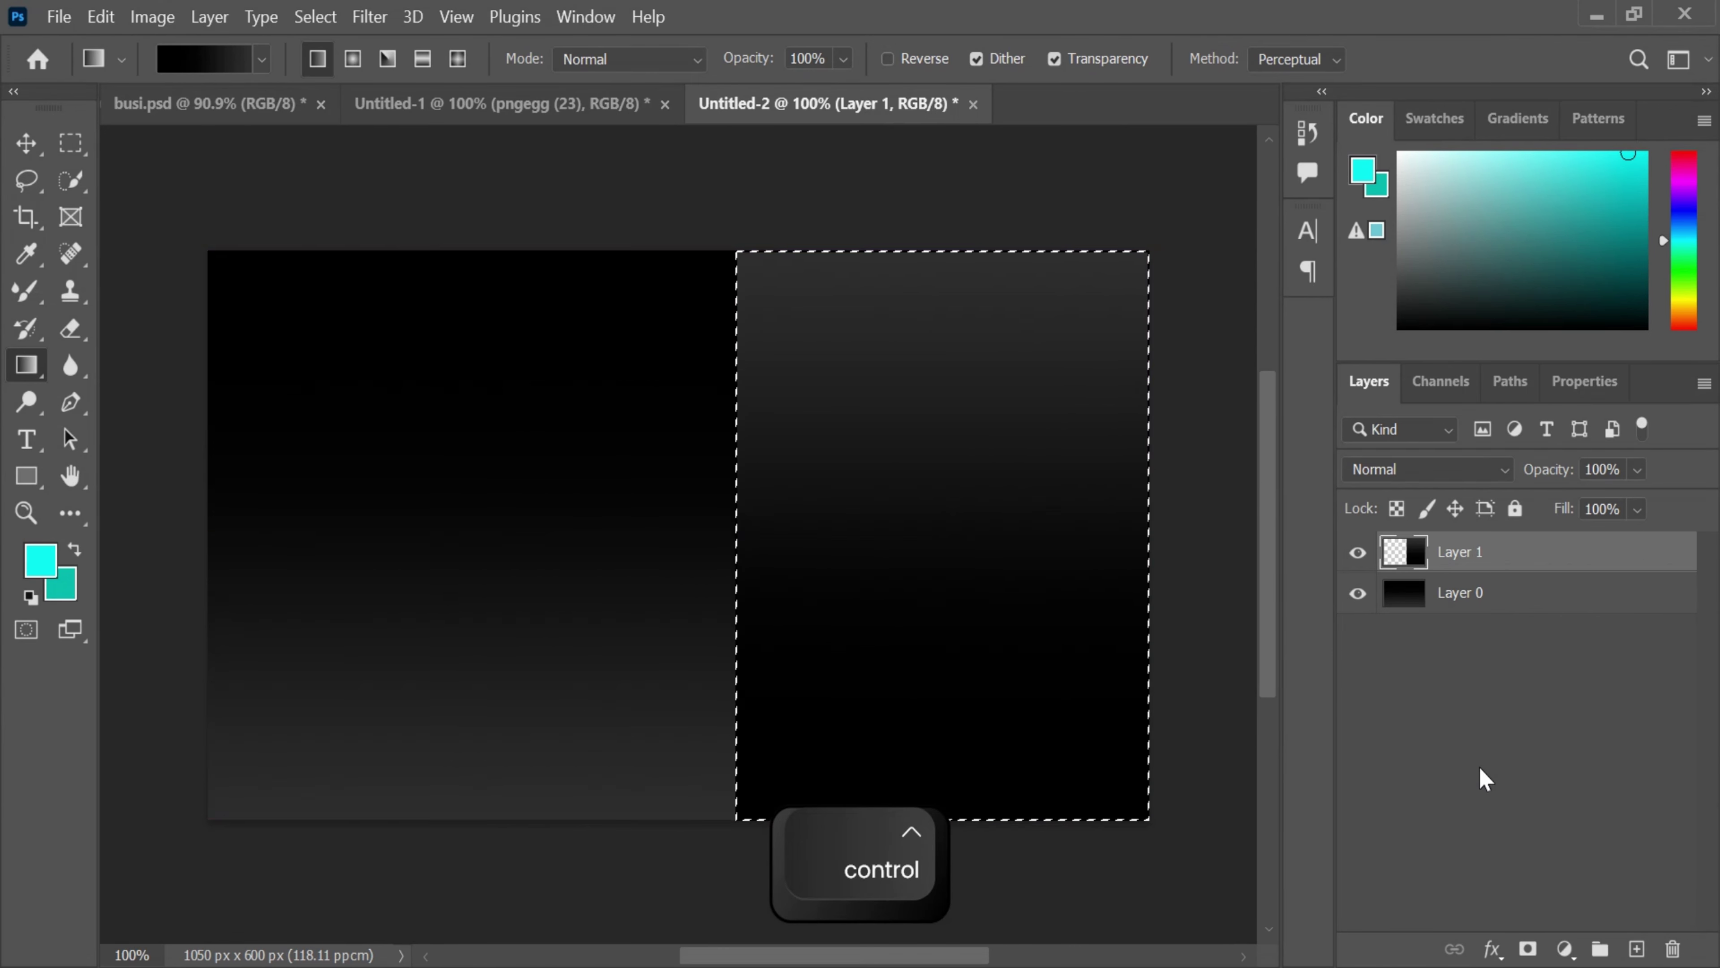
- Add an empty Layer 2 above Layer 0 and clear the selection
left_click(1494, 593)
left_click(1637, 949)
left_click(1393, 788)
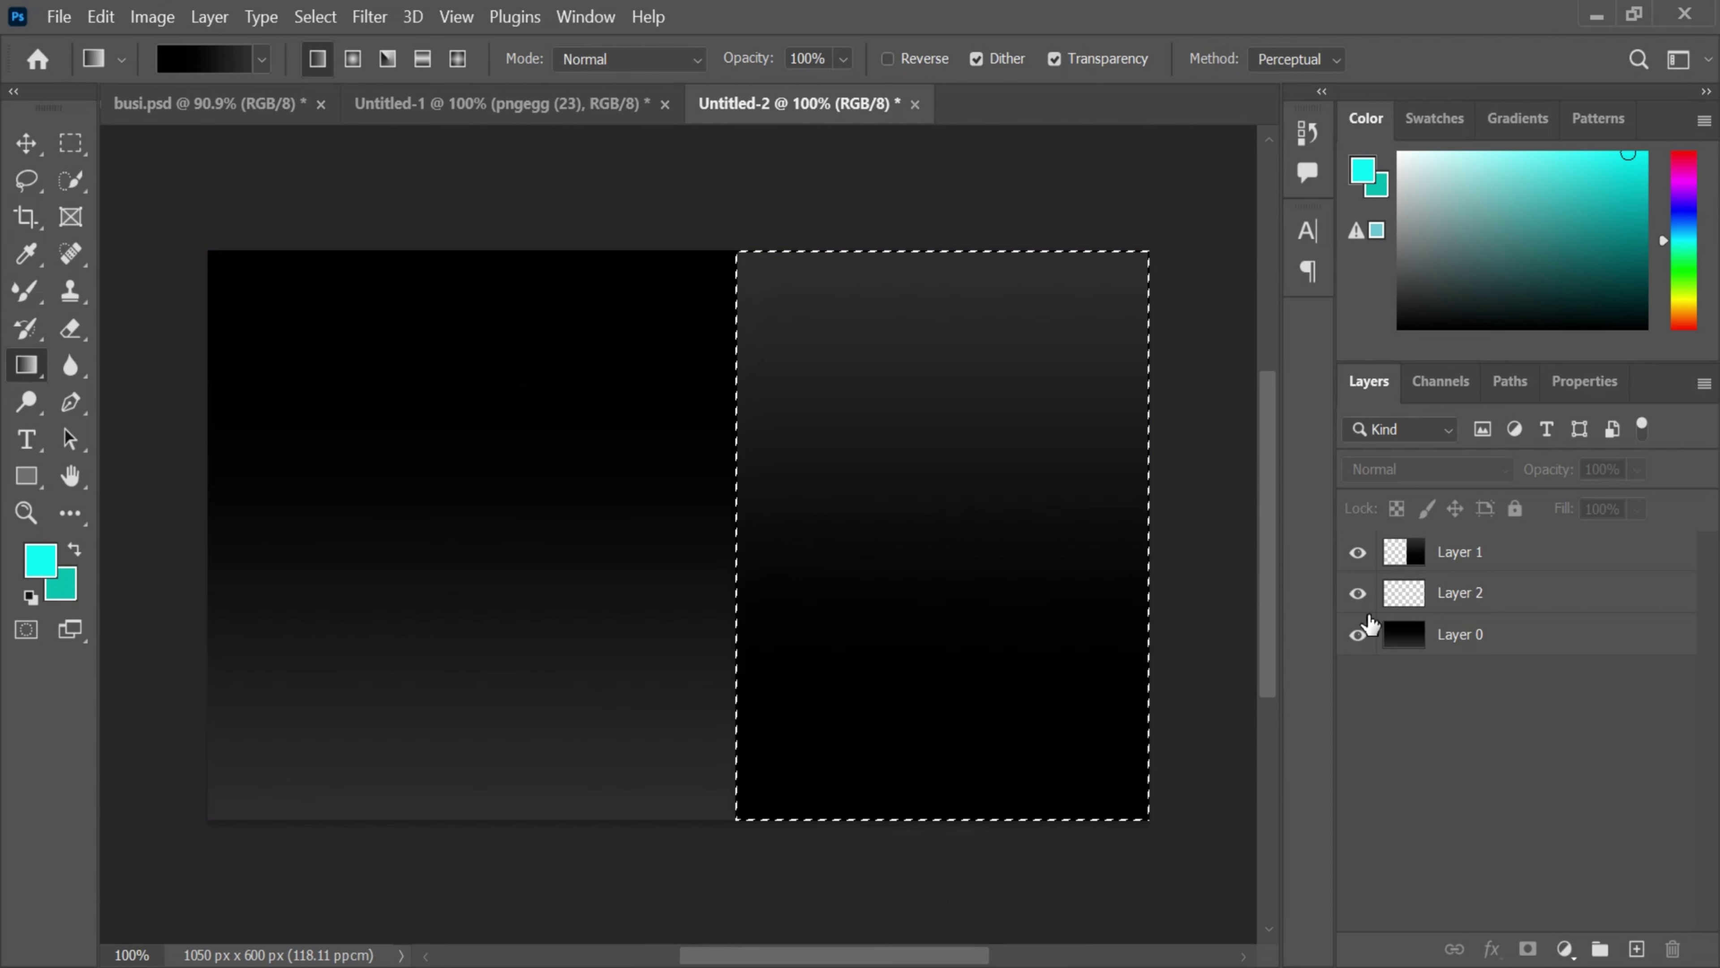
key("ctrl+d")
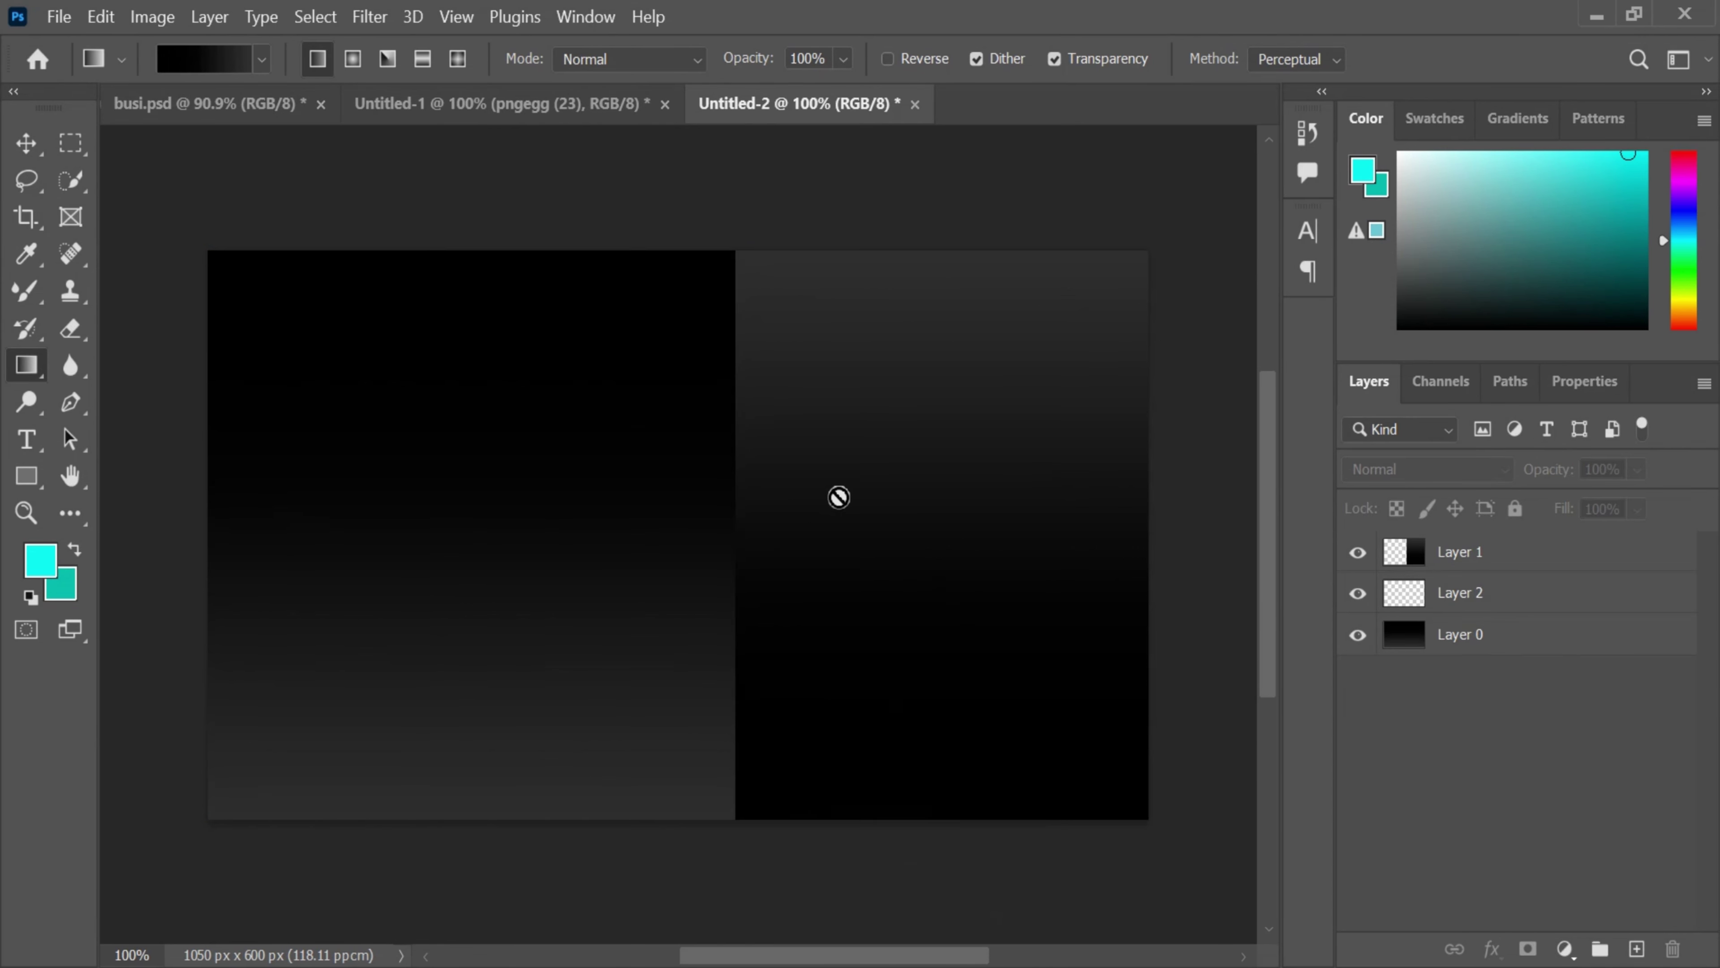
- Copy Gradient Fill 1 from busi.psd below Layer 1 and shift the cyan bar to the panel seam
left_click(234, 105)
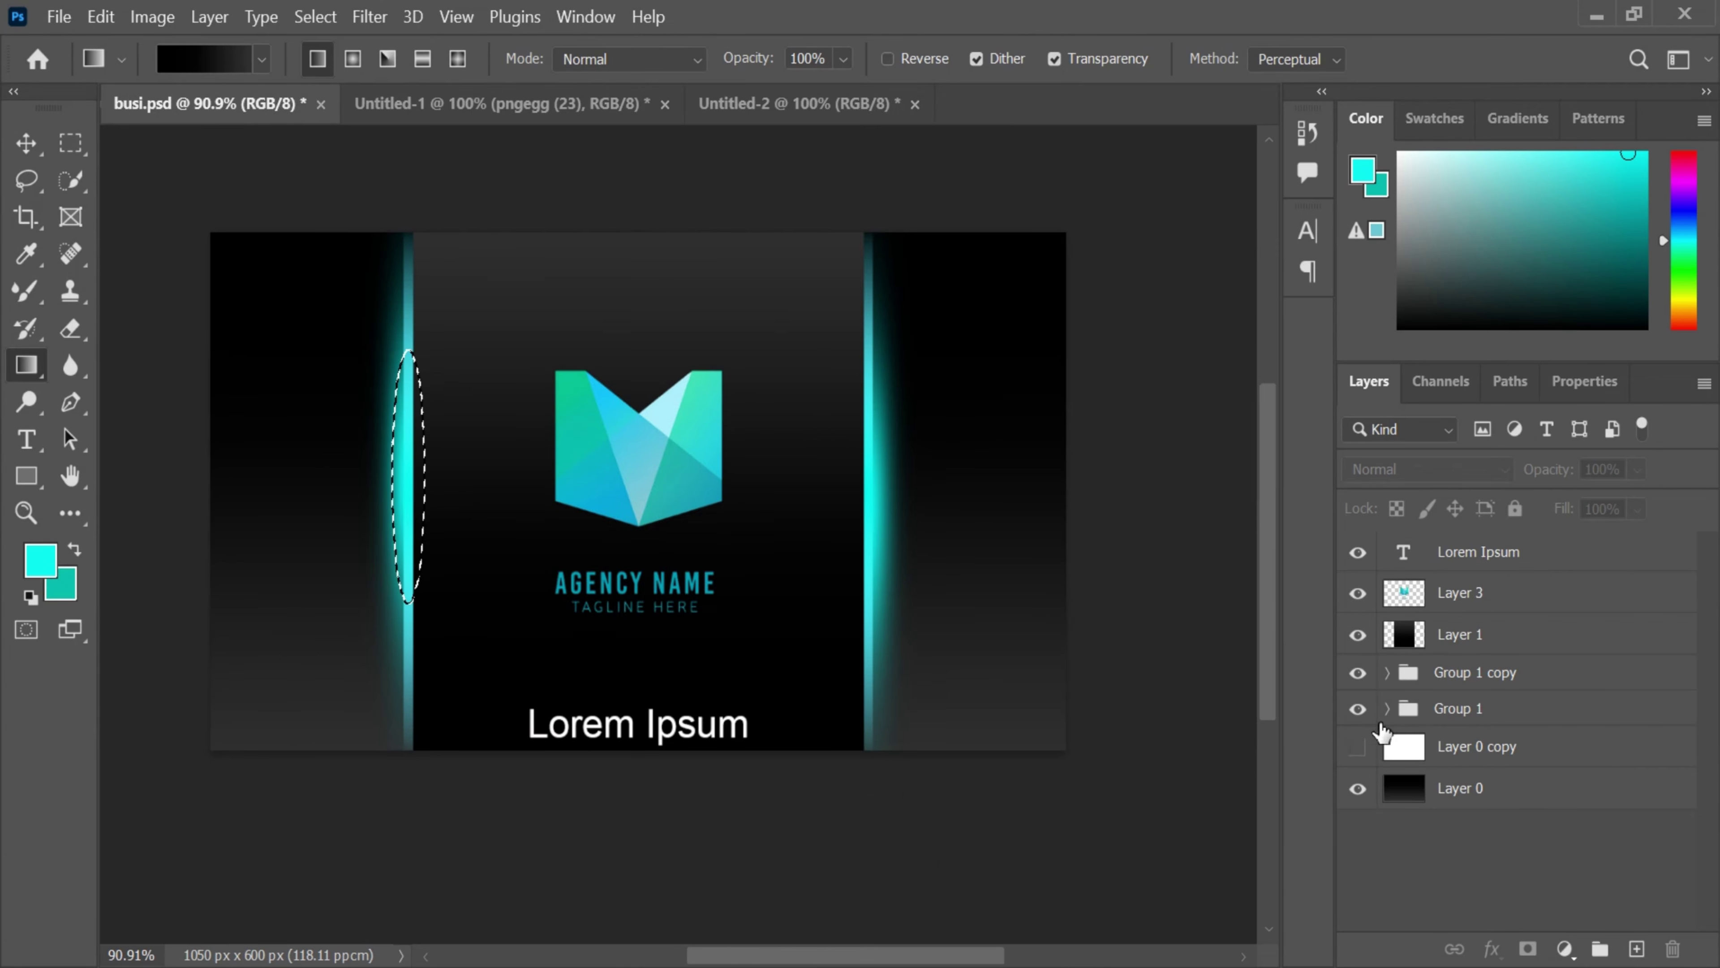
left_click(1385, 673)
left_click(1585, 724)
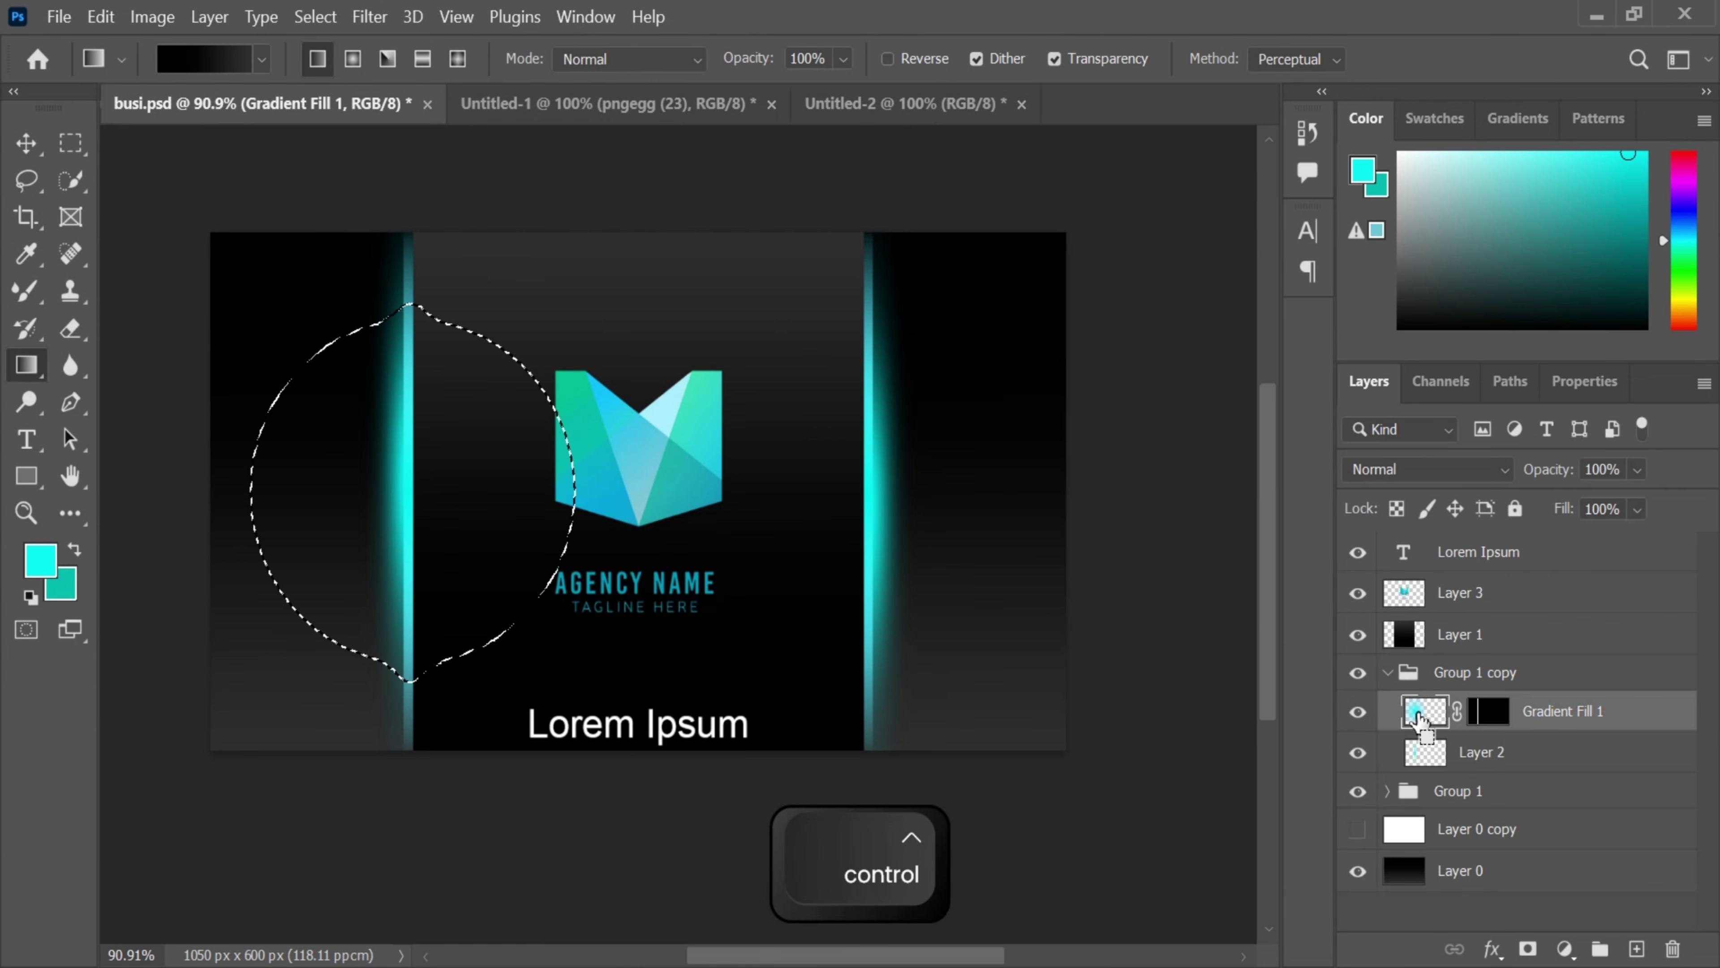
left_click(1605, 756)
left_click(1653, 715)
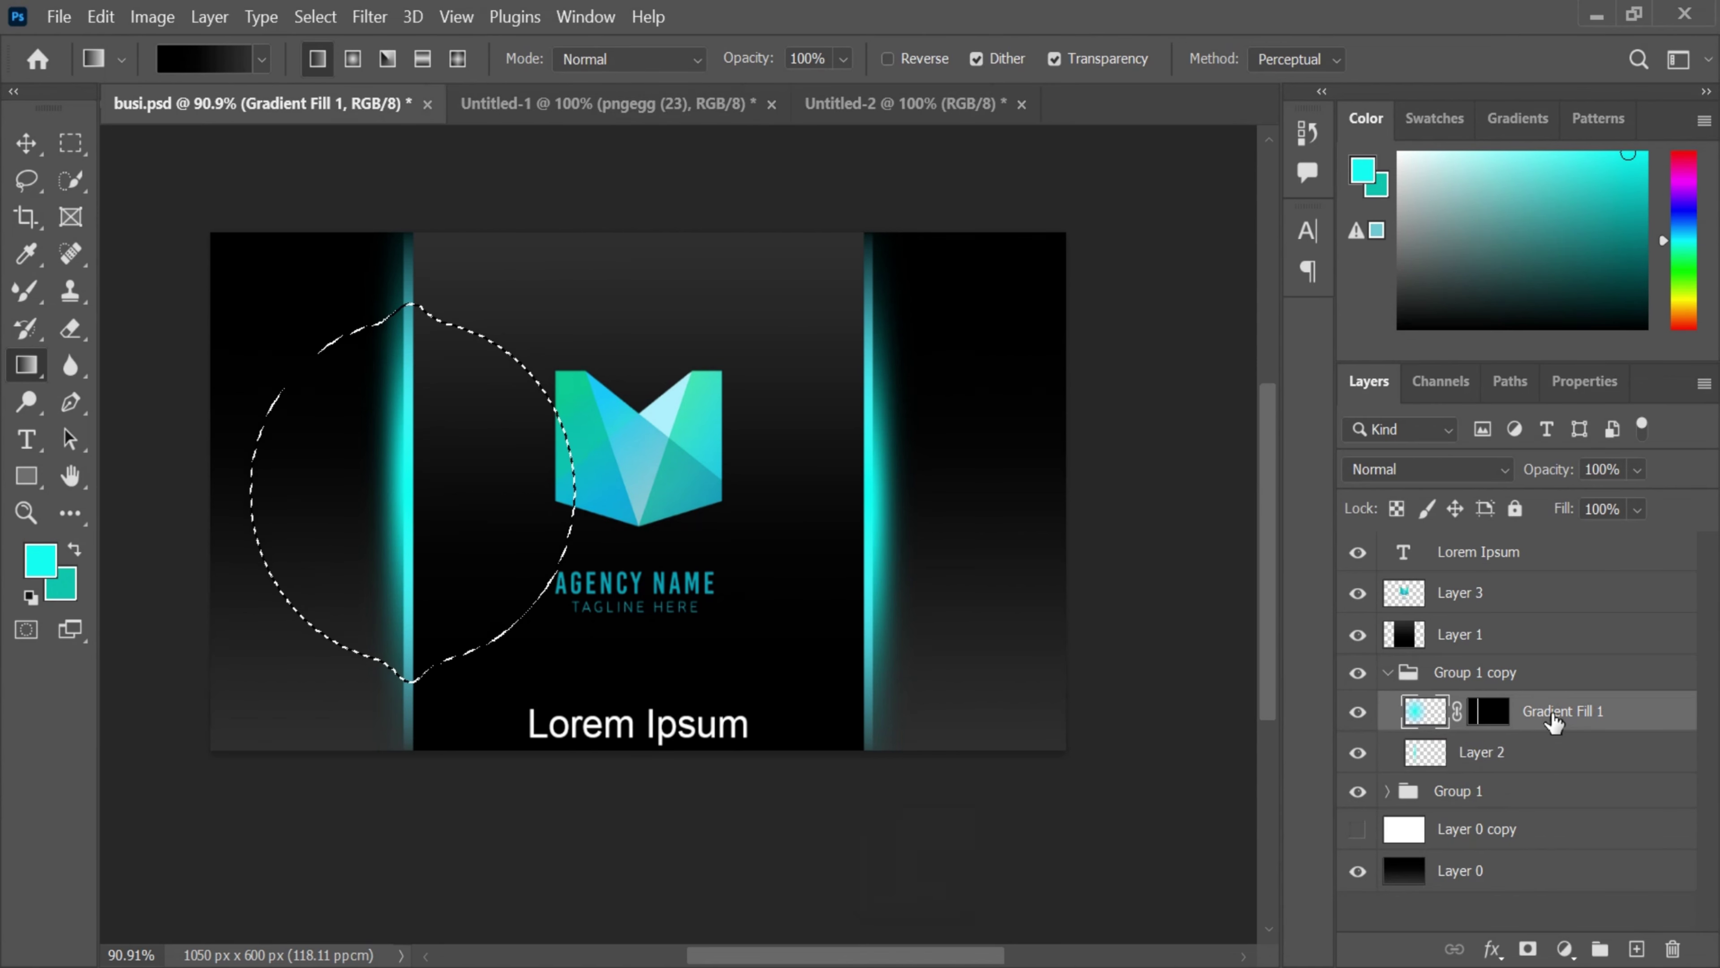
left_click_drag(1553, 721, 786, 540)
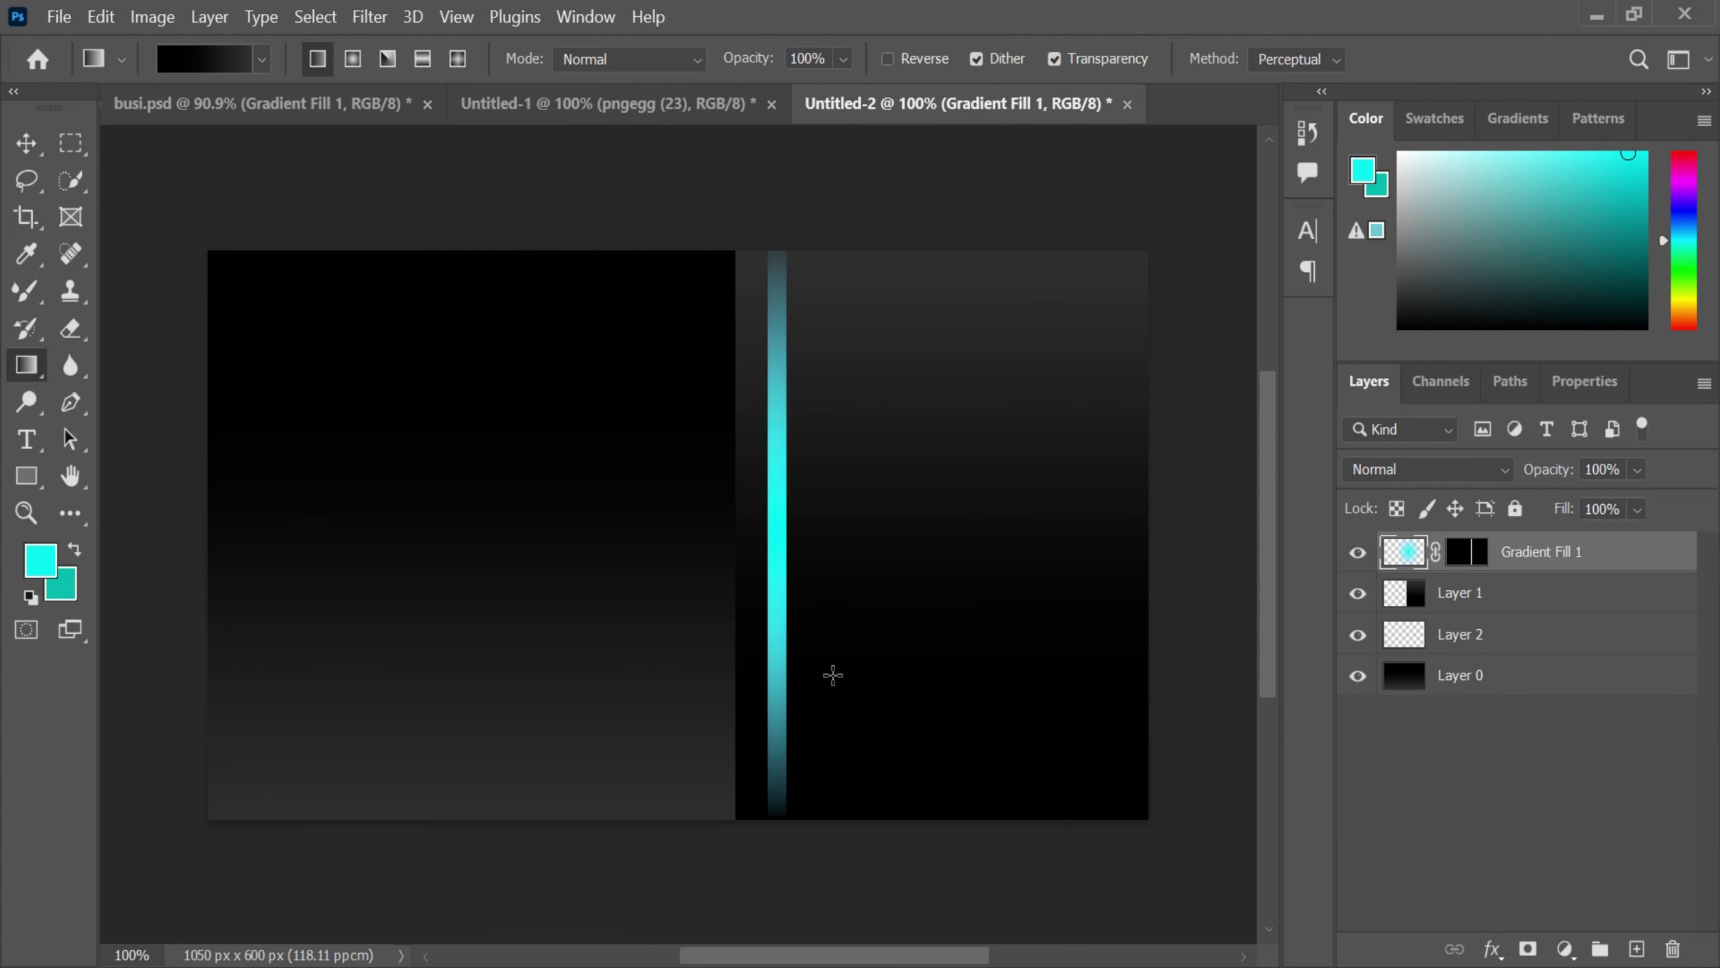
left_click_drag(1524, 557, 1477, 613)
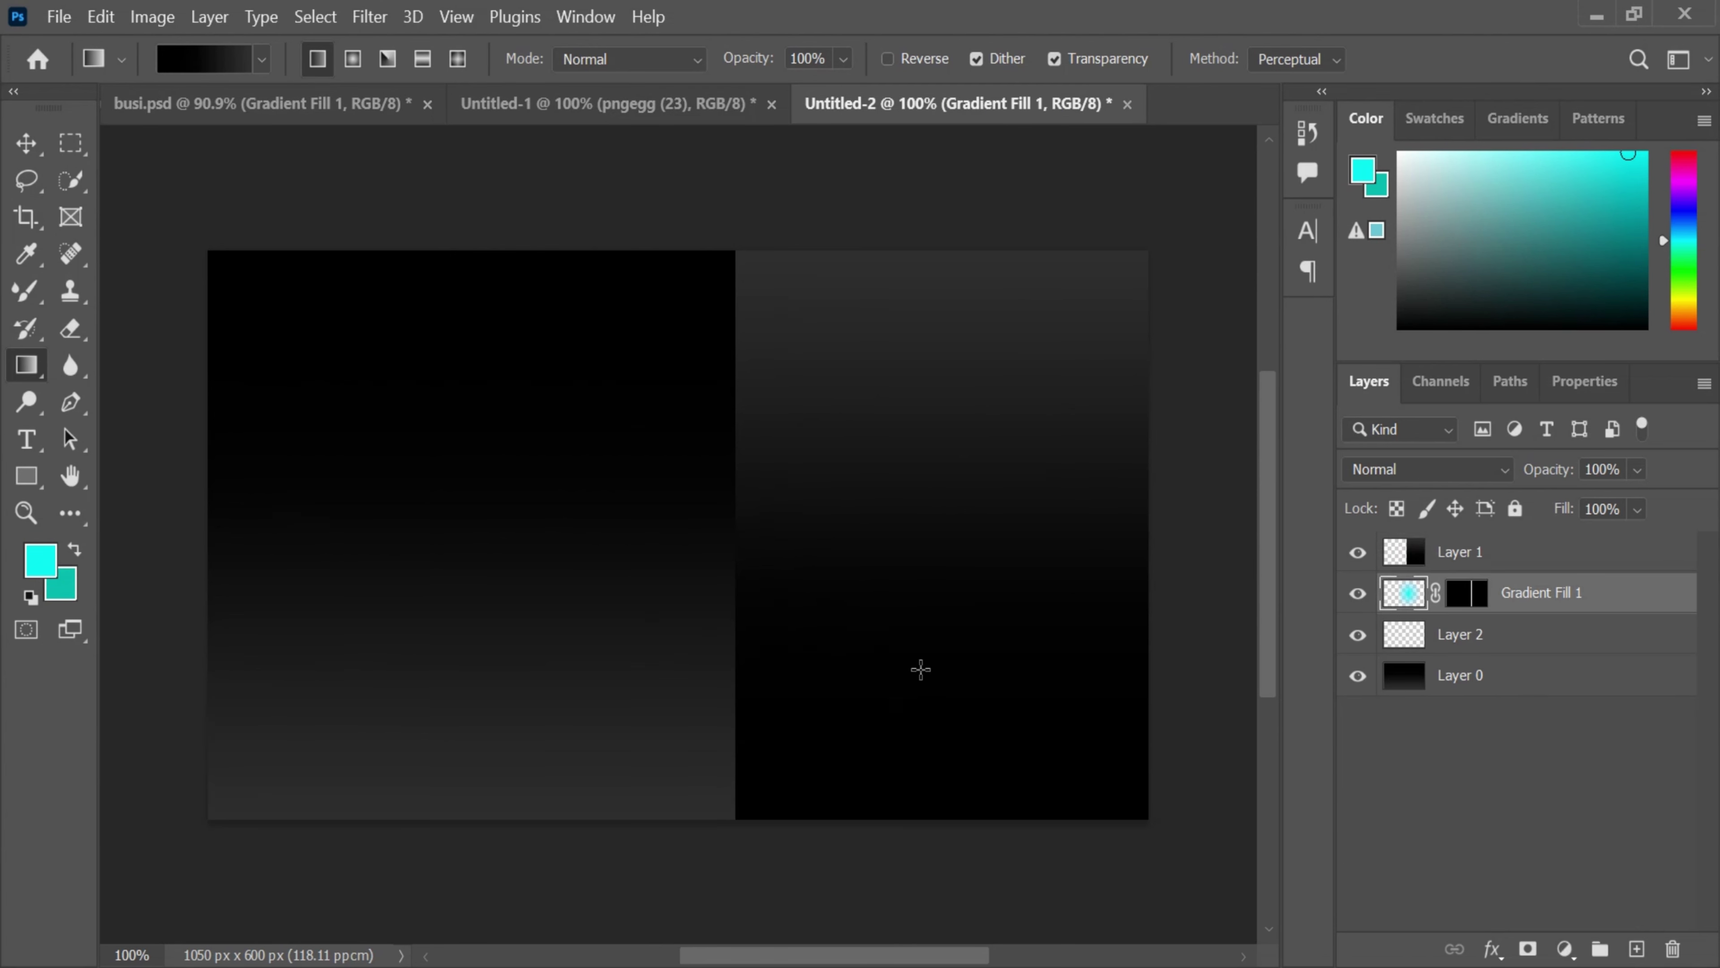
key("ctrl+t")
left_click_drag(829, 652, 785, 624)
left_click(1311, 59)
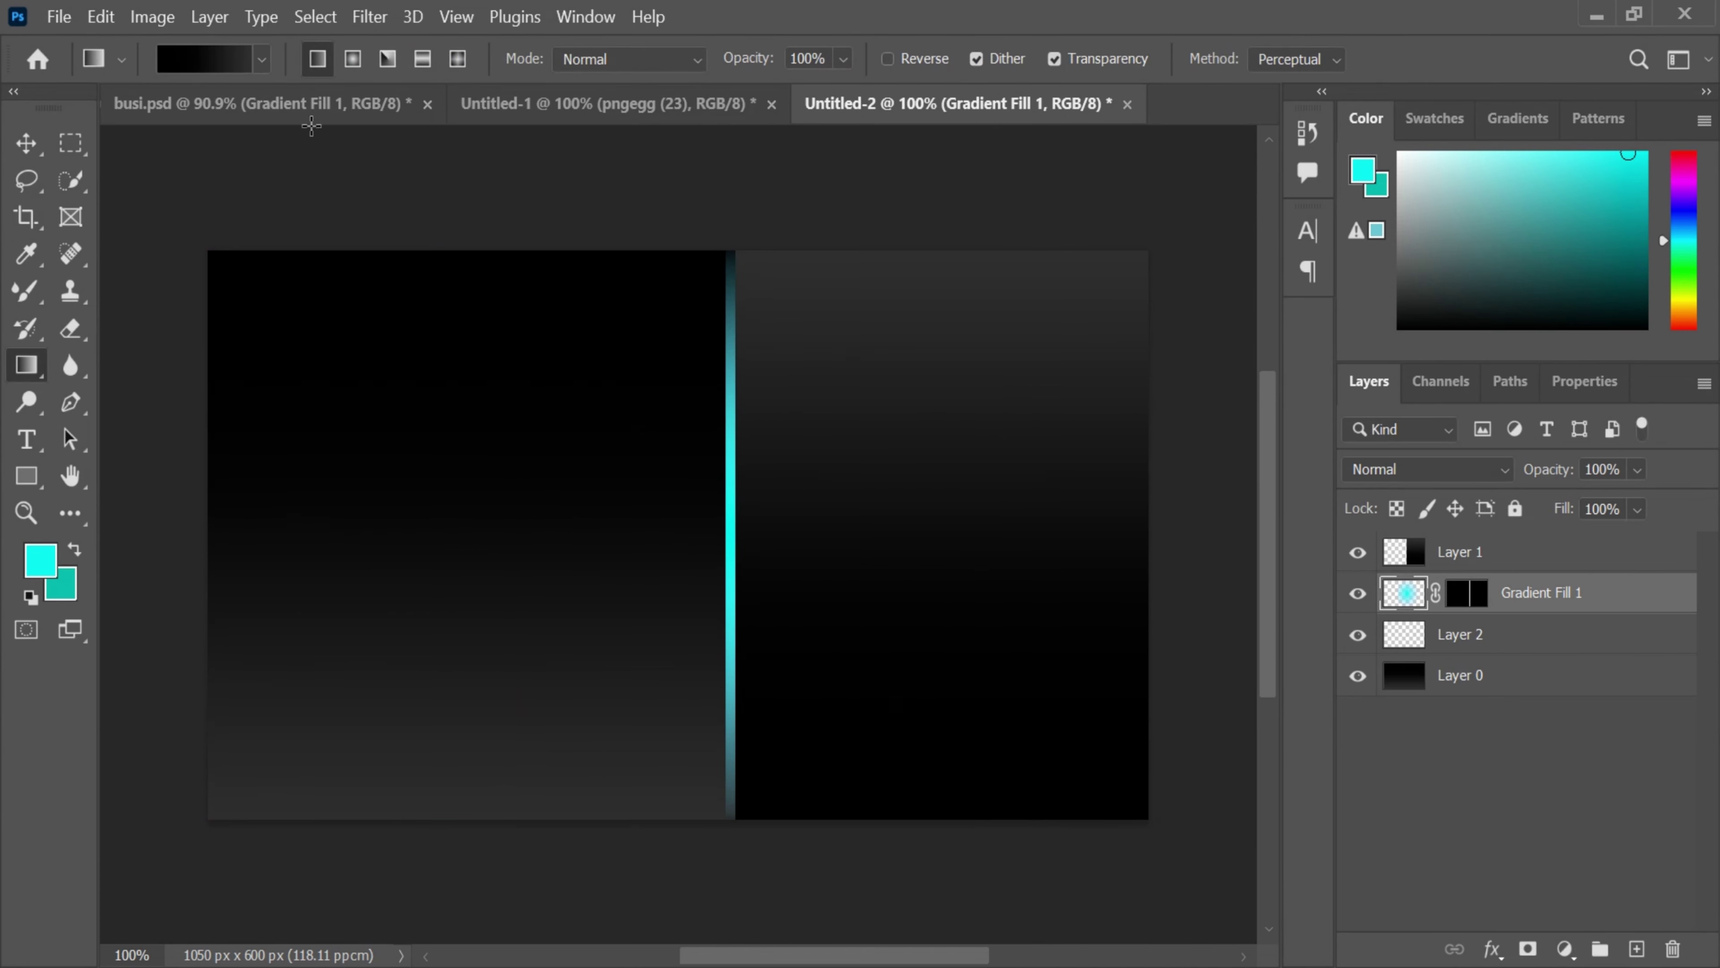
- Copy busi.psd's Layer 2 glow in as Layer 3 and move it left onto the seam
left_click(311, 125)
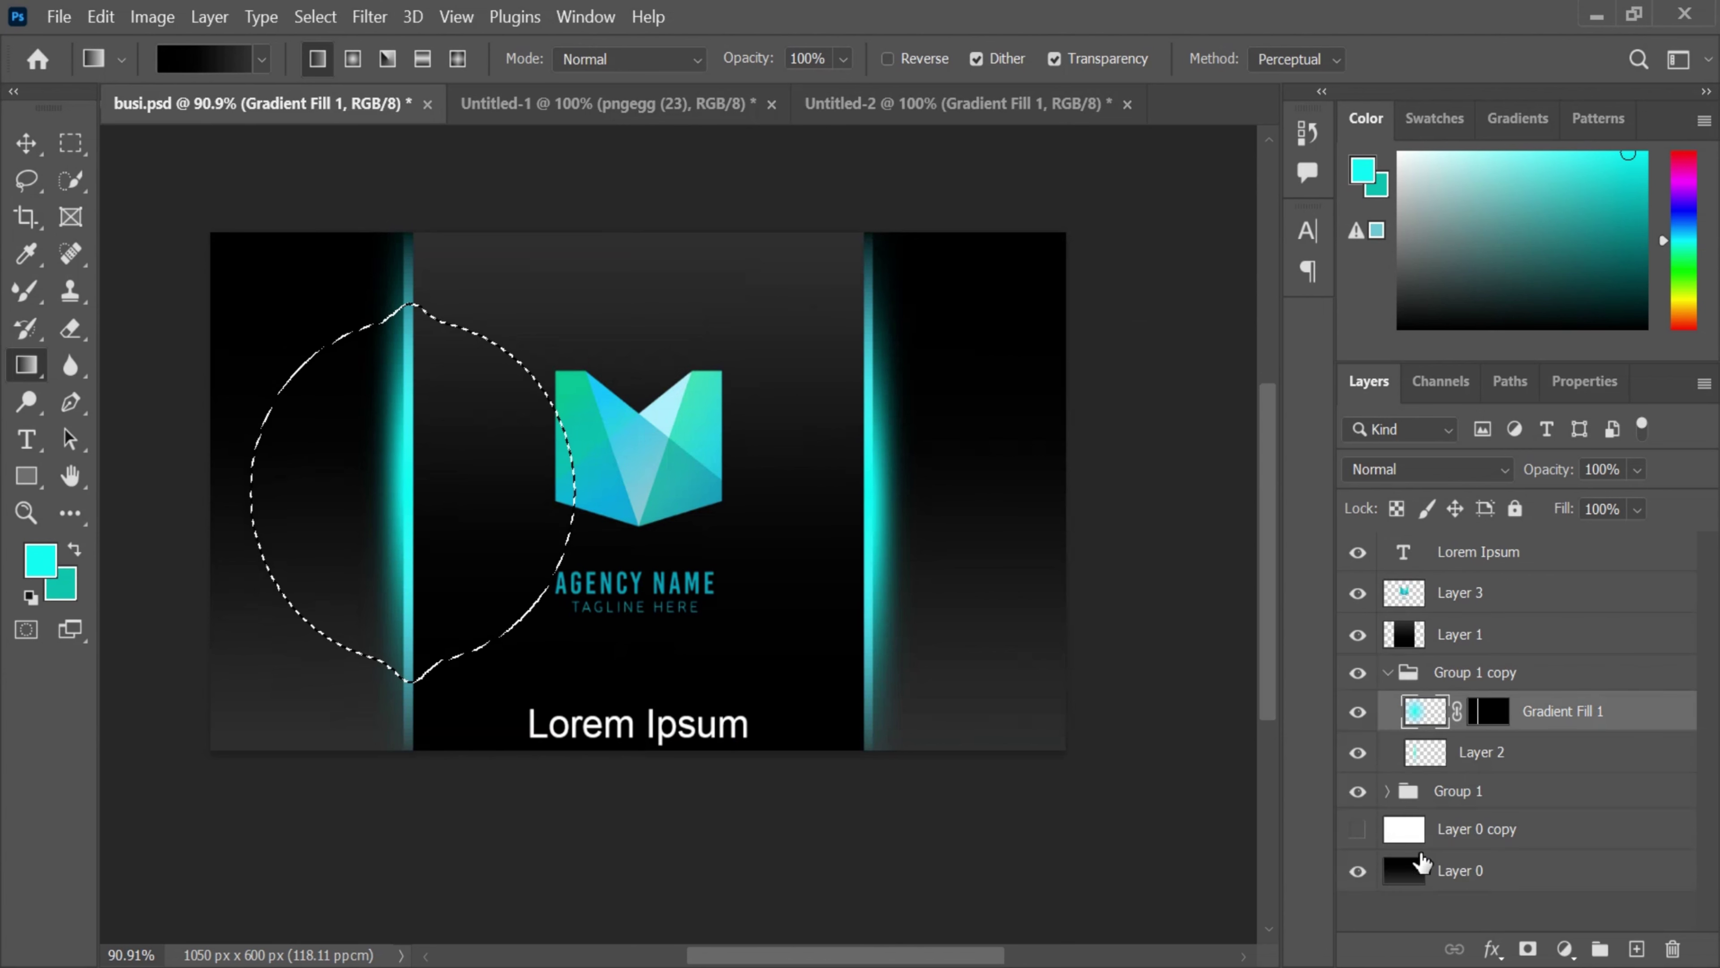
left_click(1424, 756, "ctrl")
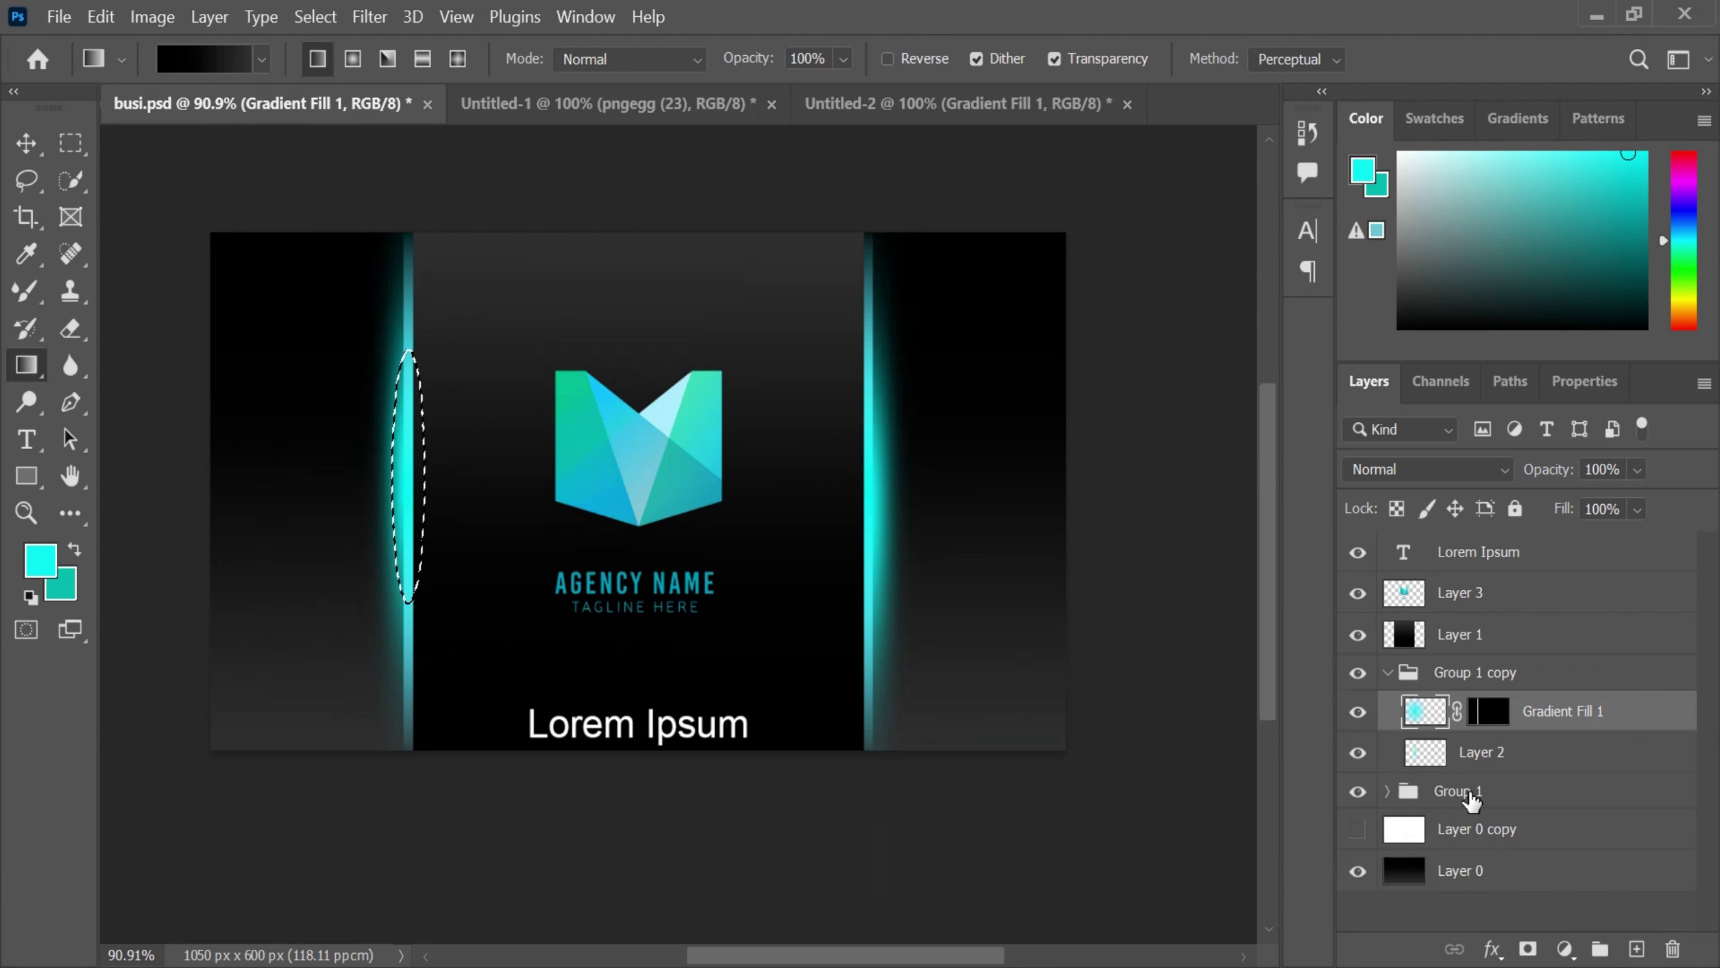
left_click_drag(1448, 769, 817, 550)
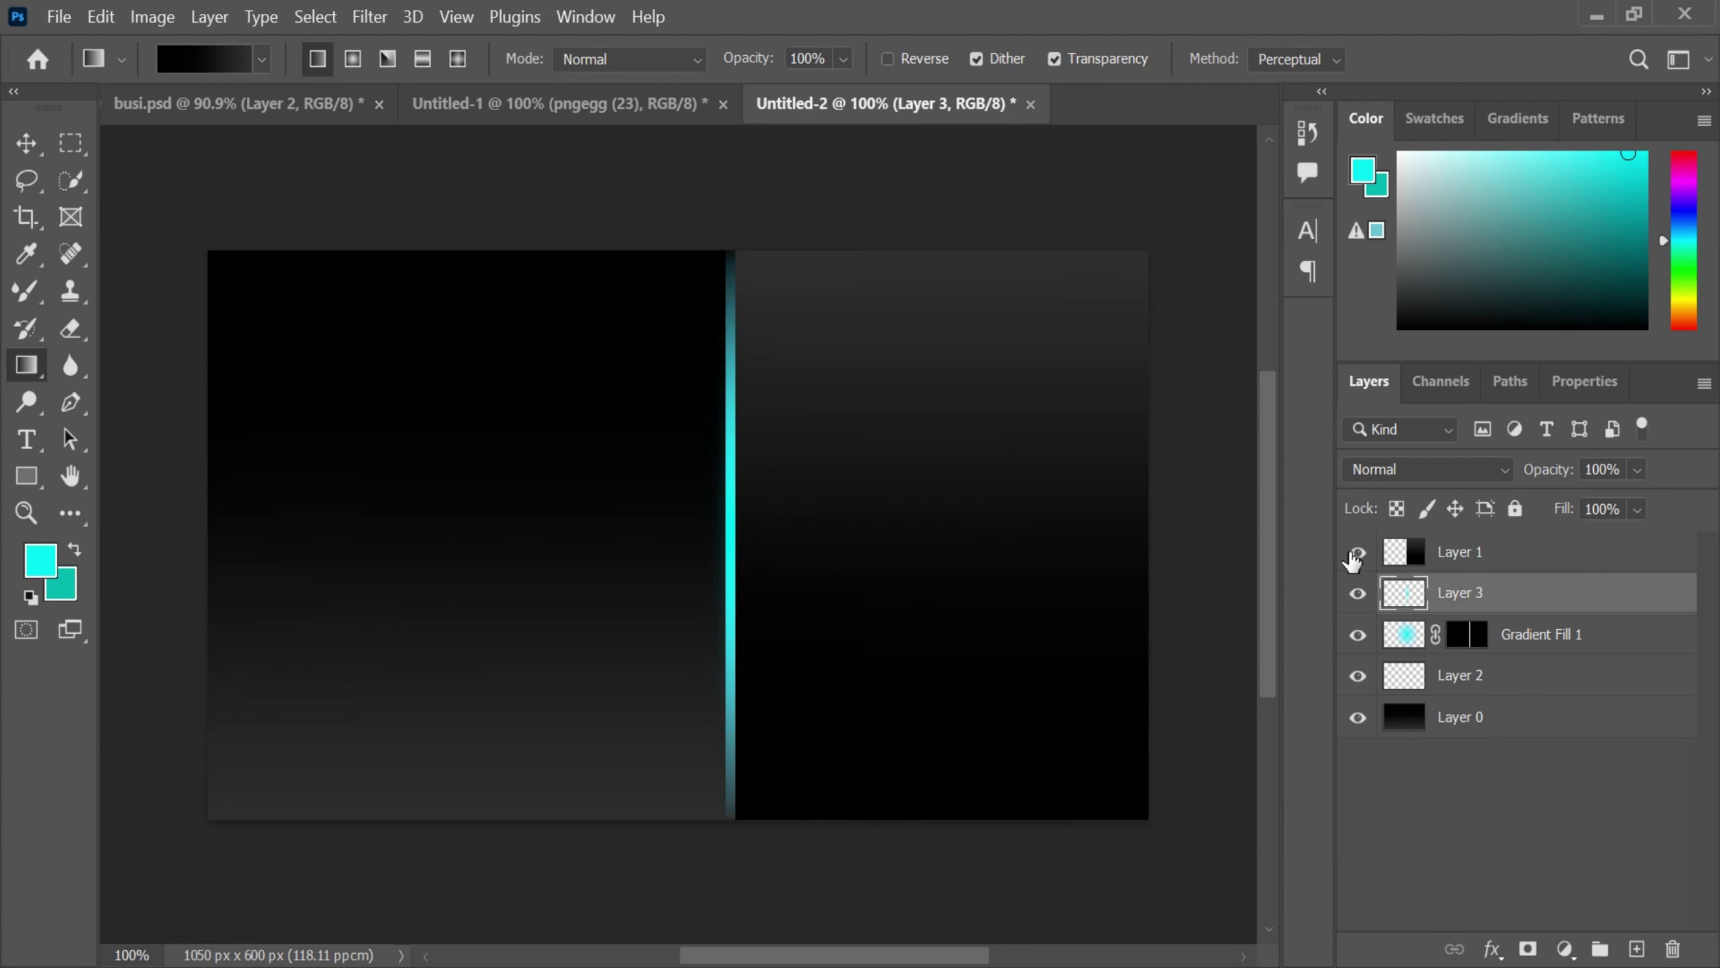
left_click(1357, 552)
key("ctrl+t")
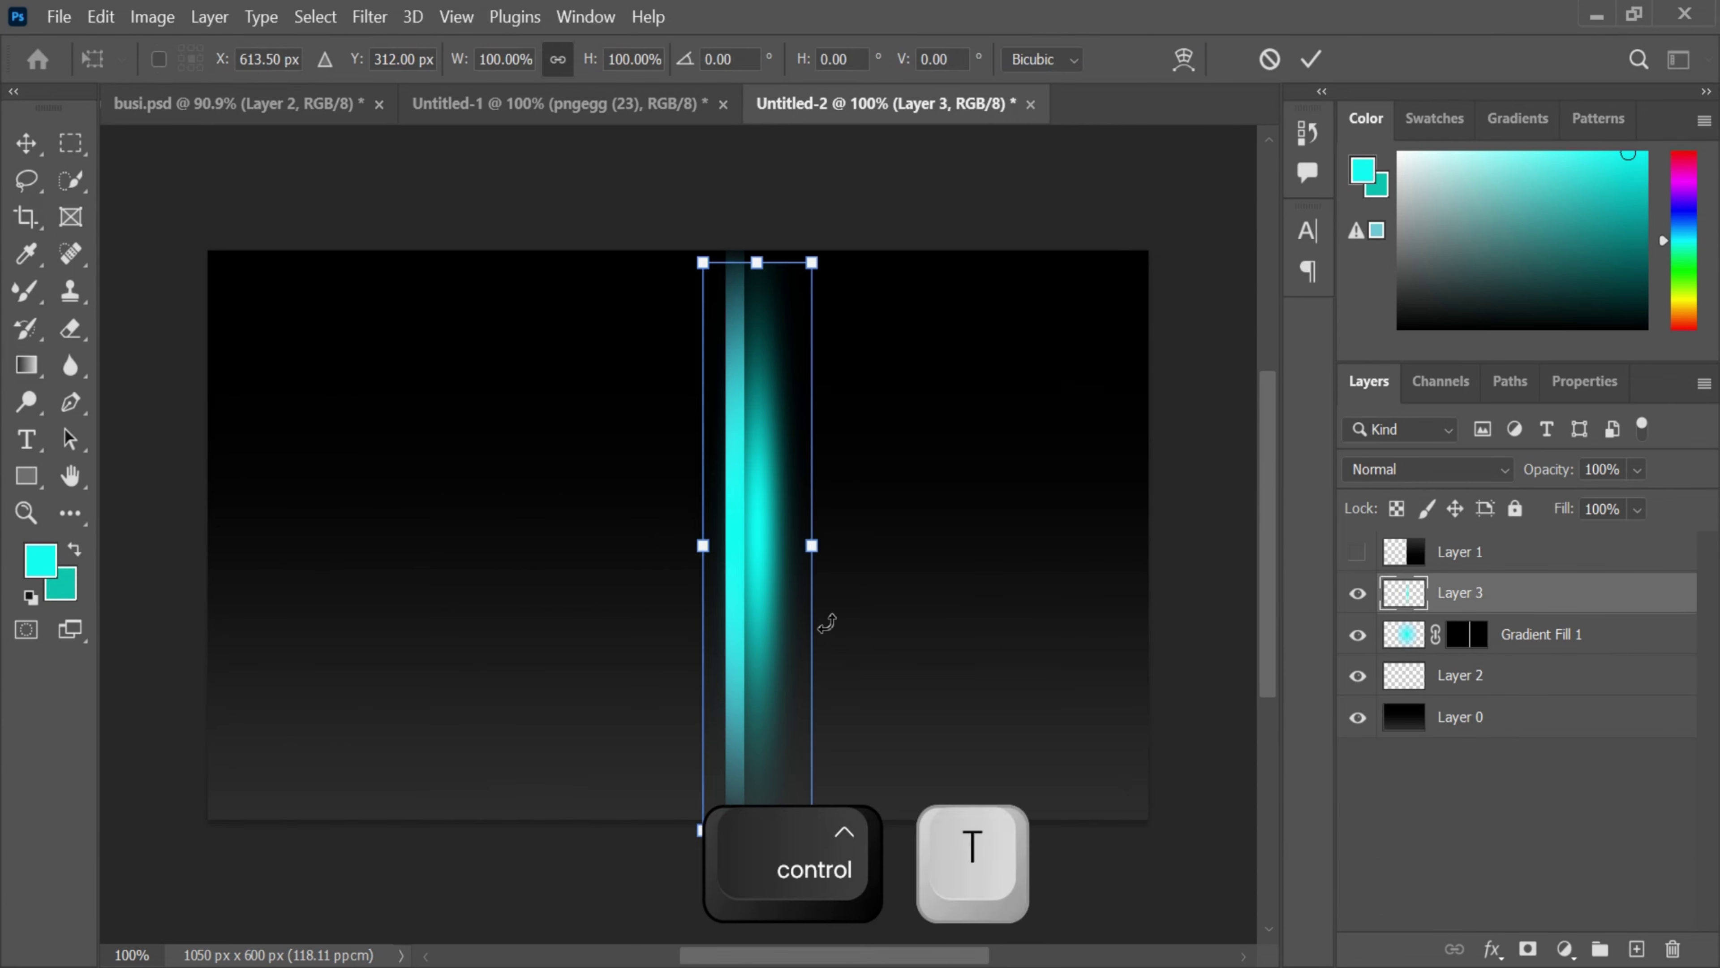
left_click_drag(760, 569, 709, 574)
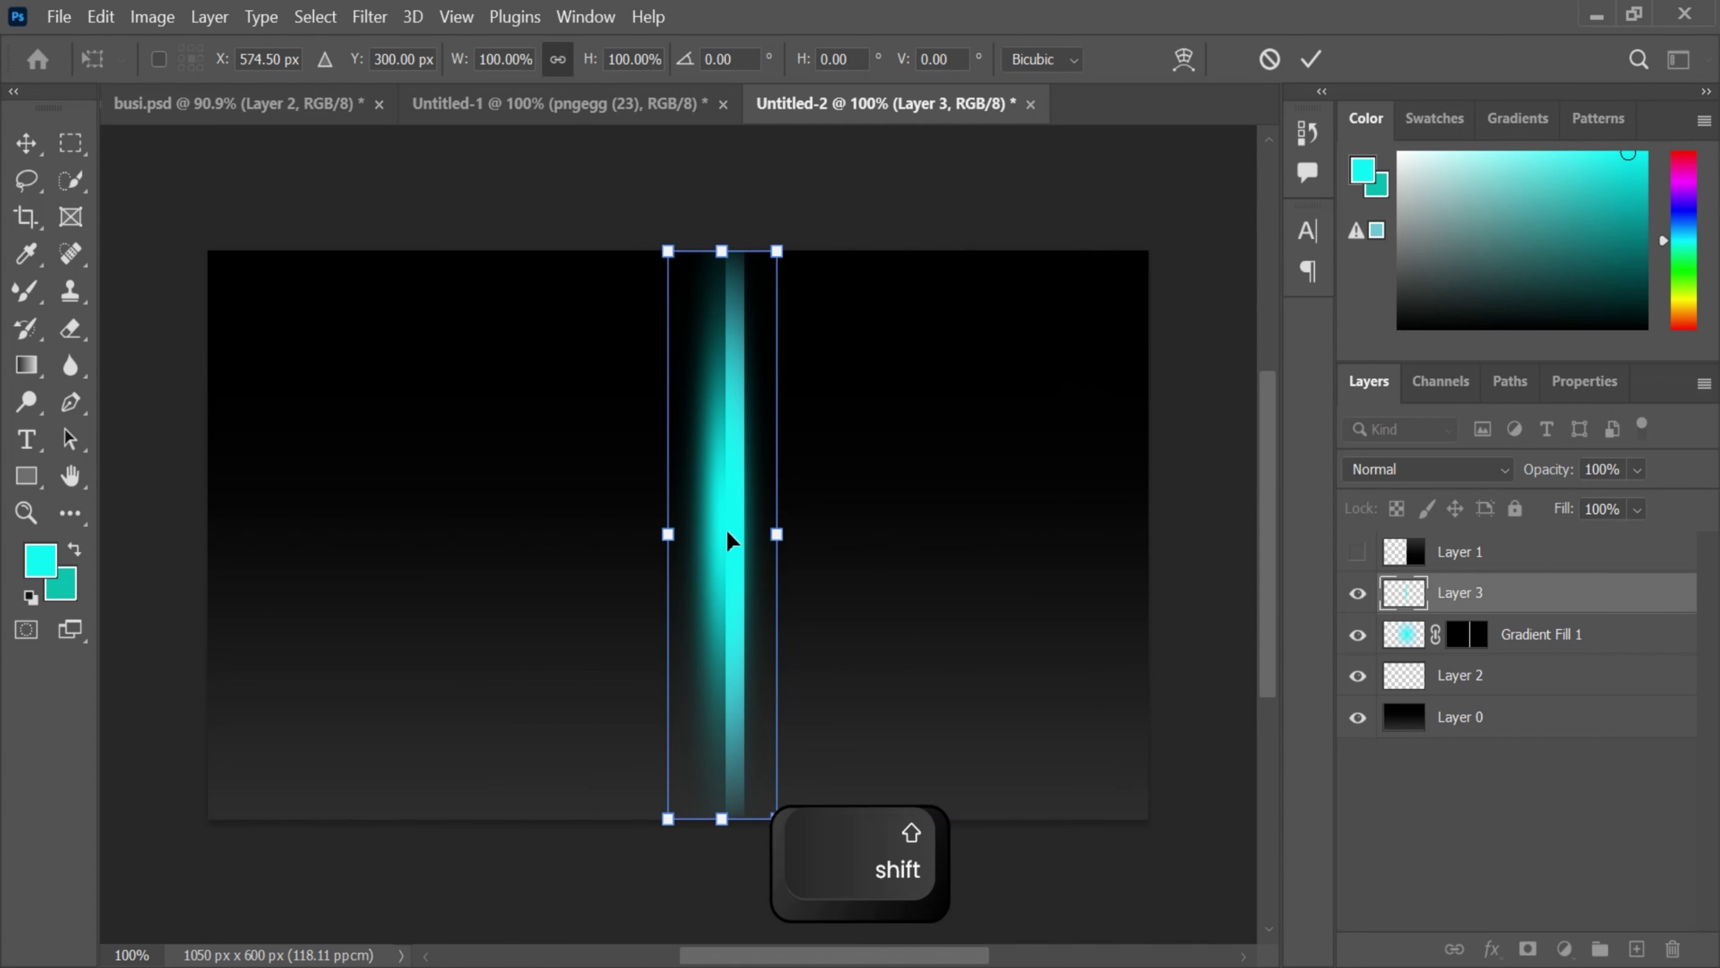
left_click(1311, 59)
- Select the Gradient tool, show Layer 1's dark panel again, and zoom in to inspect the glow
key("g")
left_click(1357, 552)
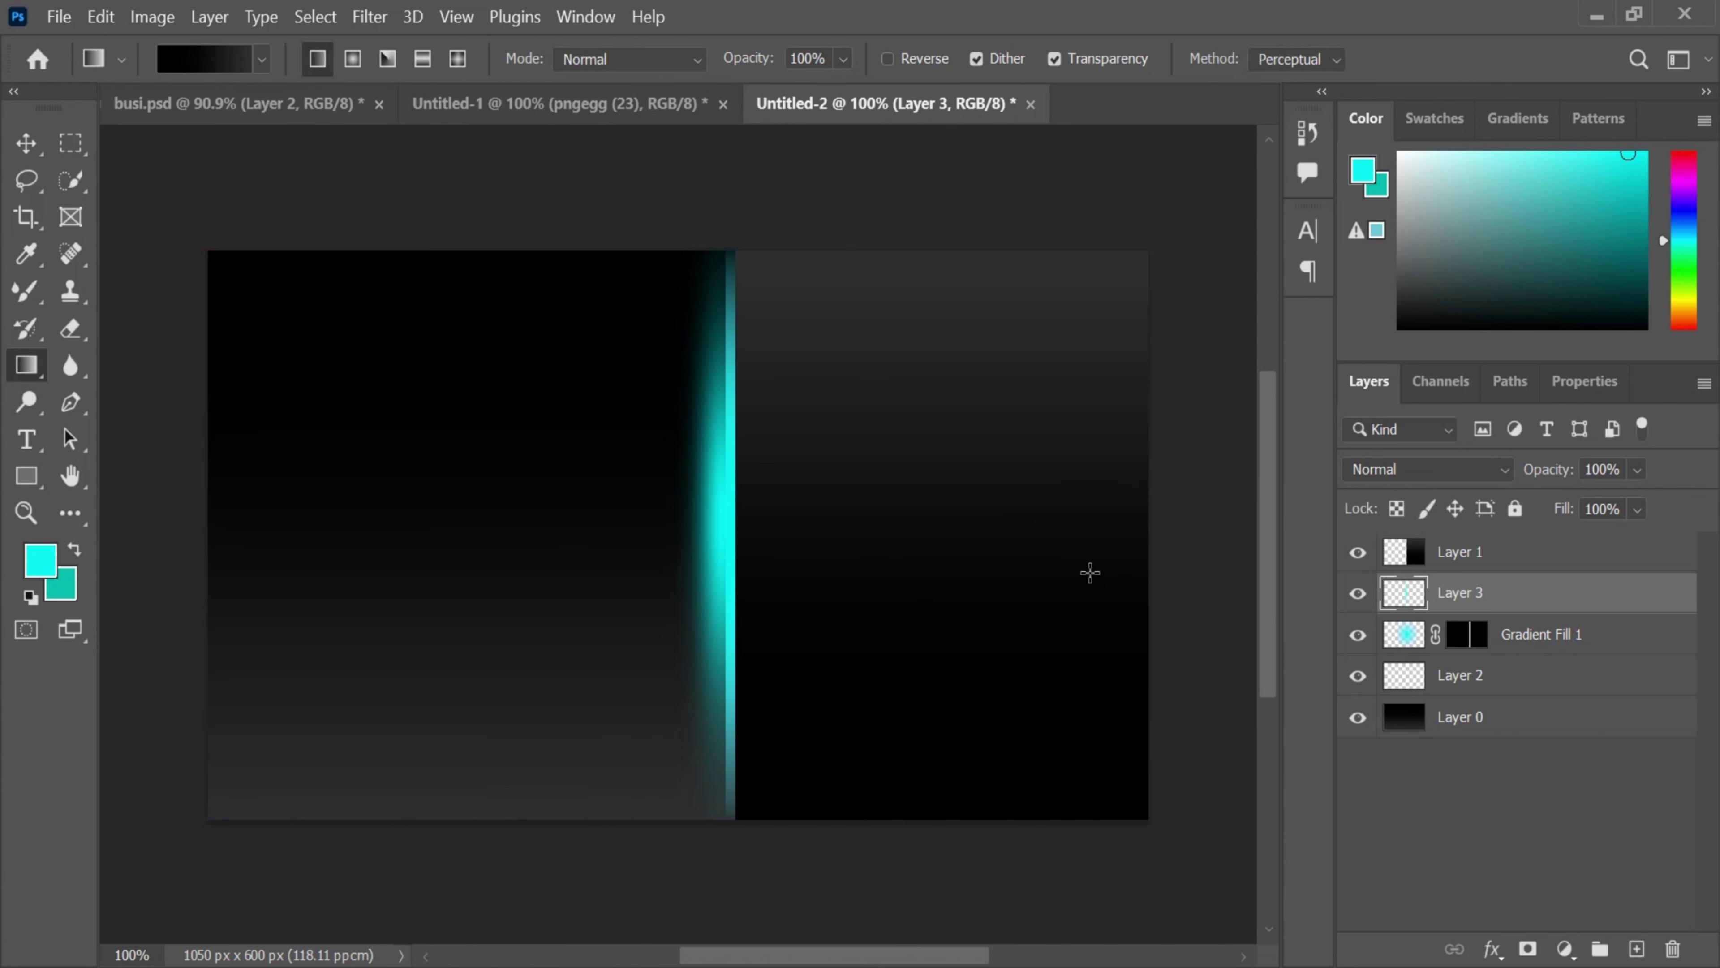
scroll(768, 192, "up", 4)
left_click_drag(799, 238, 729, 395)
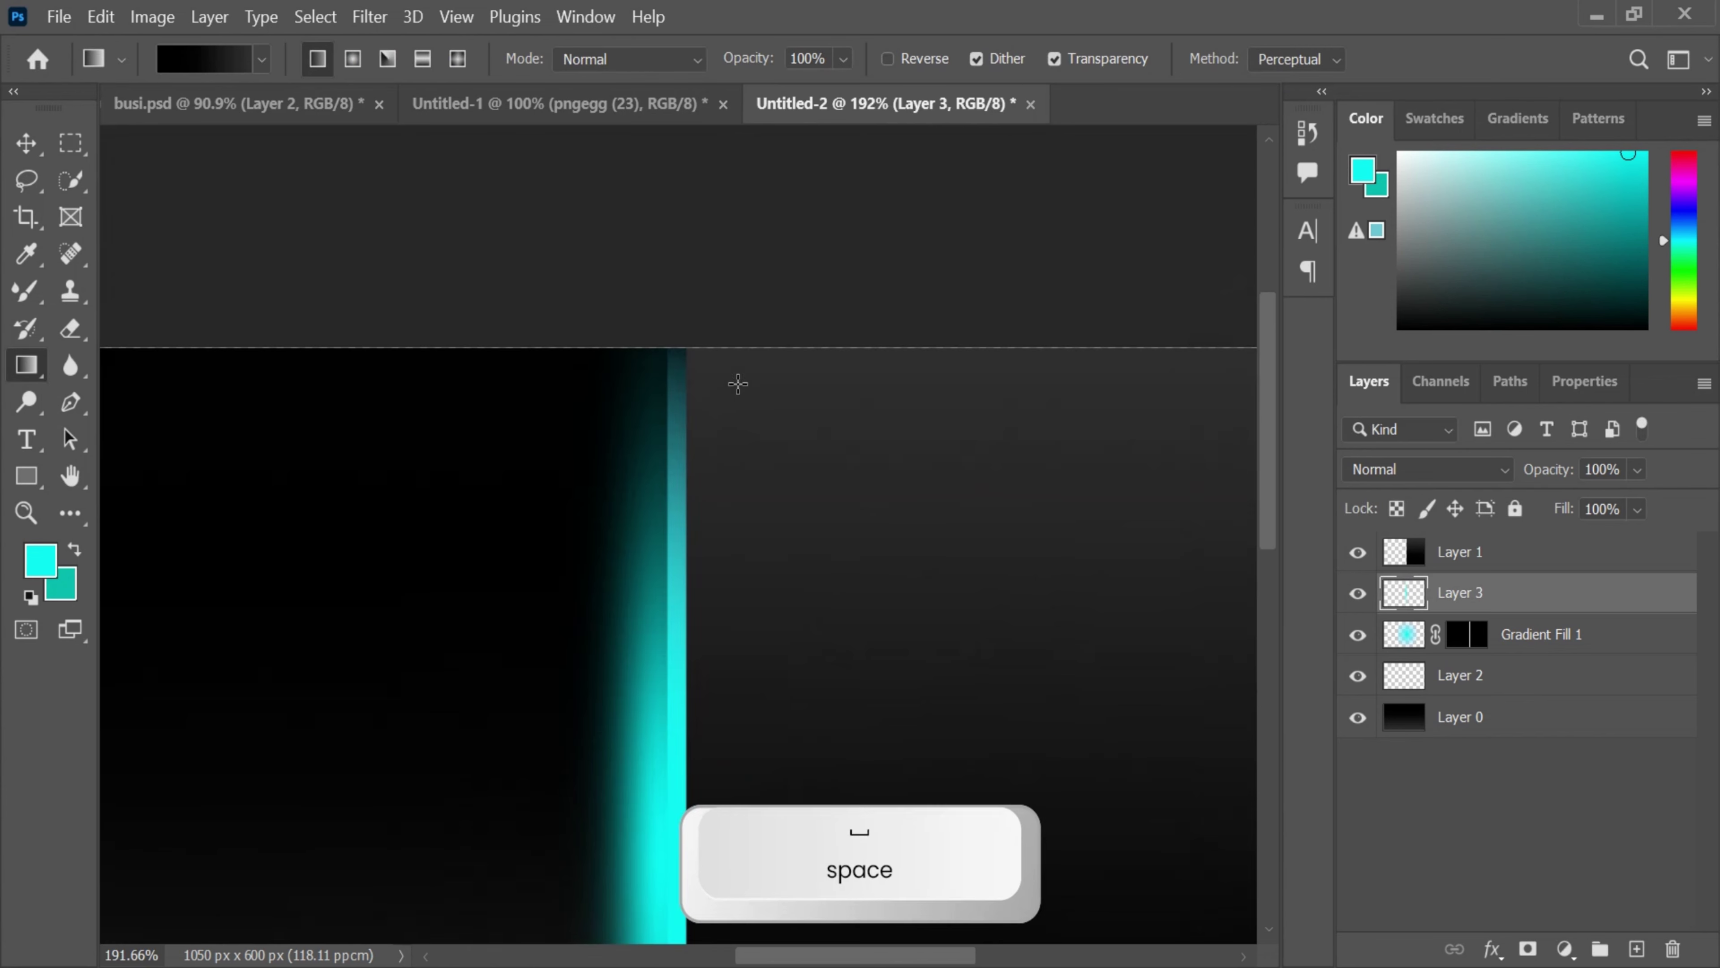
scroll(706, 252, "up", 6)
scroll(768, 324, "down", 10)
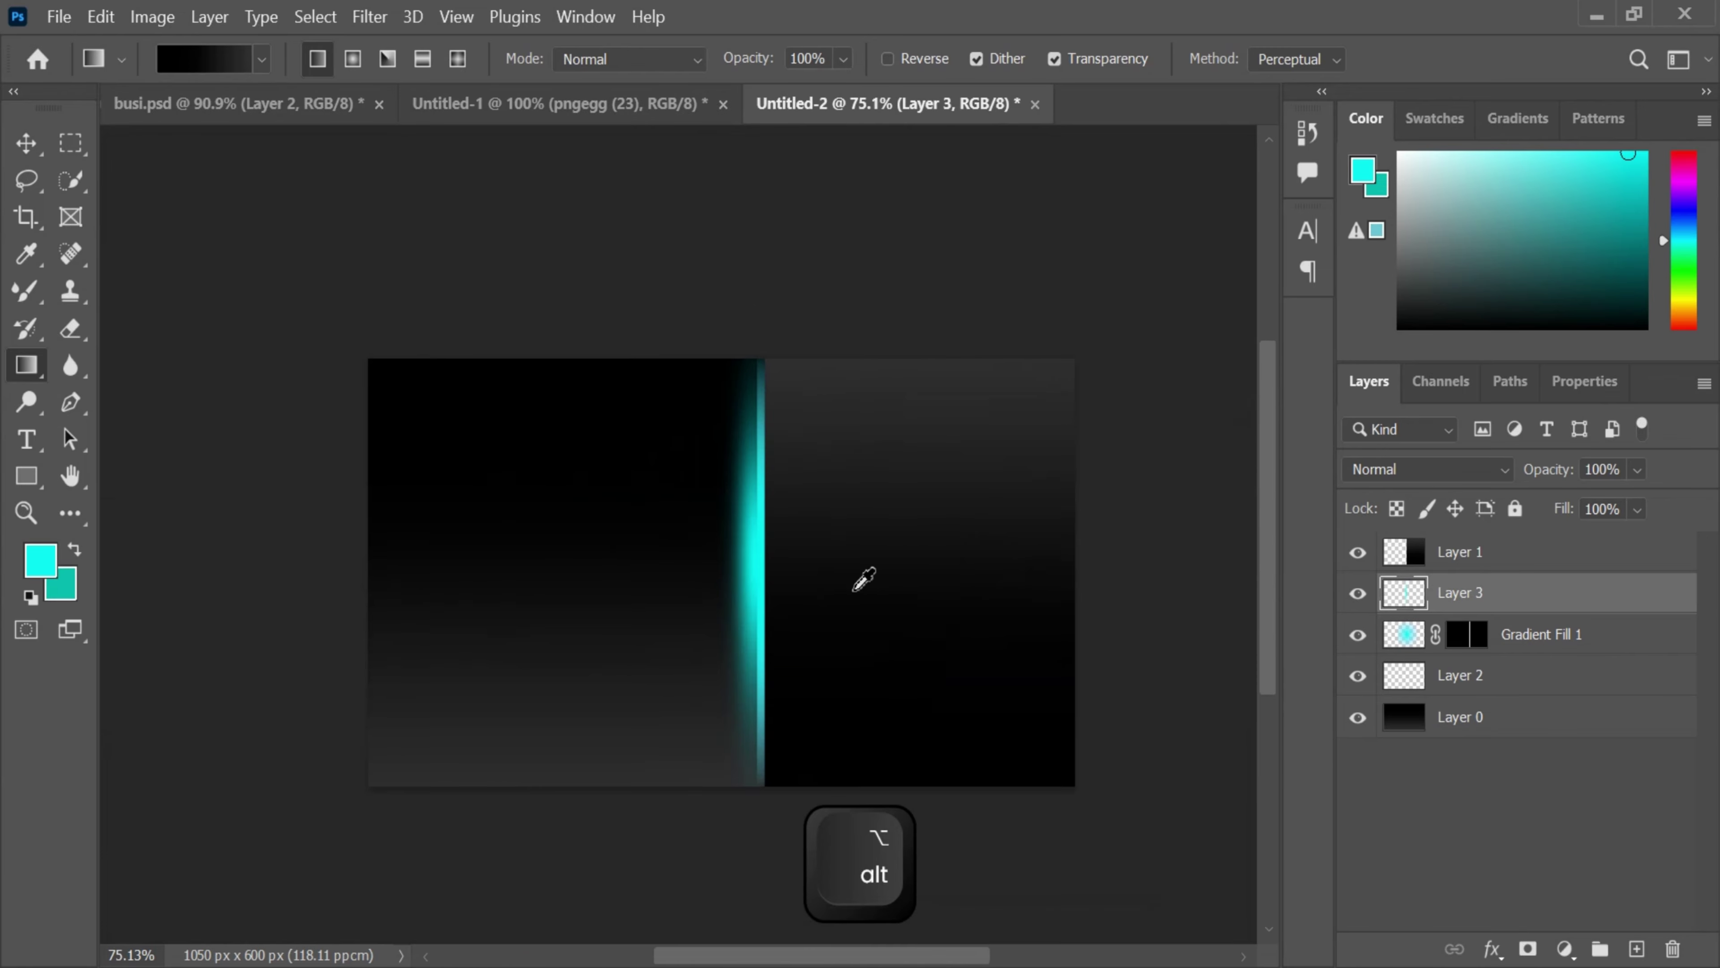
left_click_drag(635, 607, 605, 515)
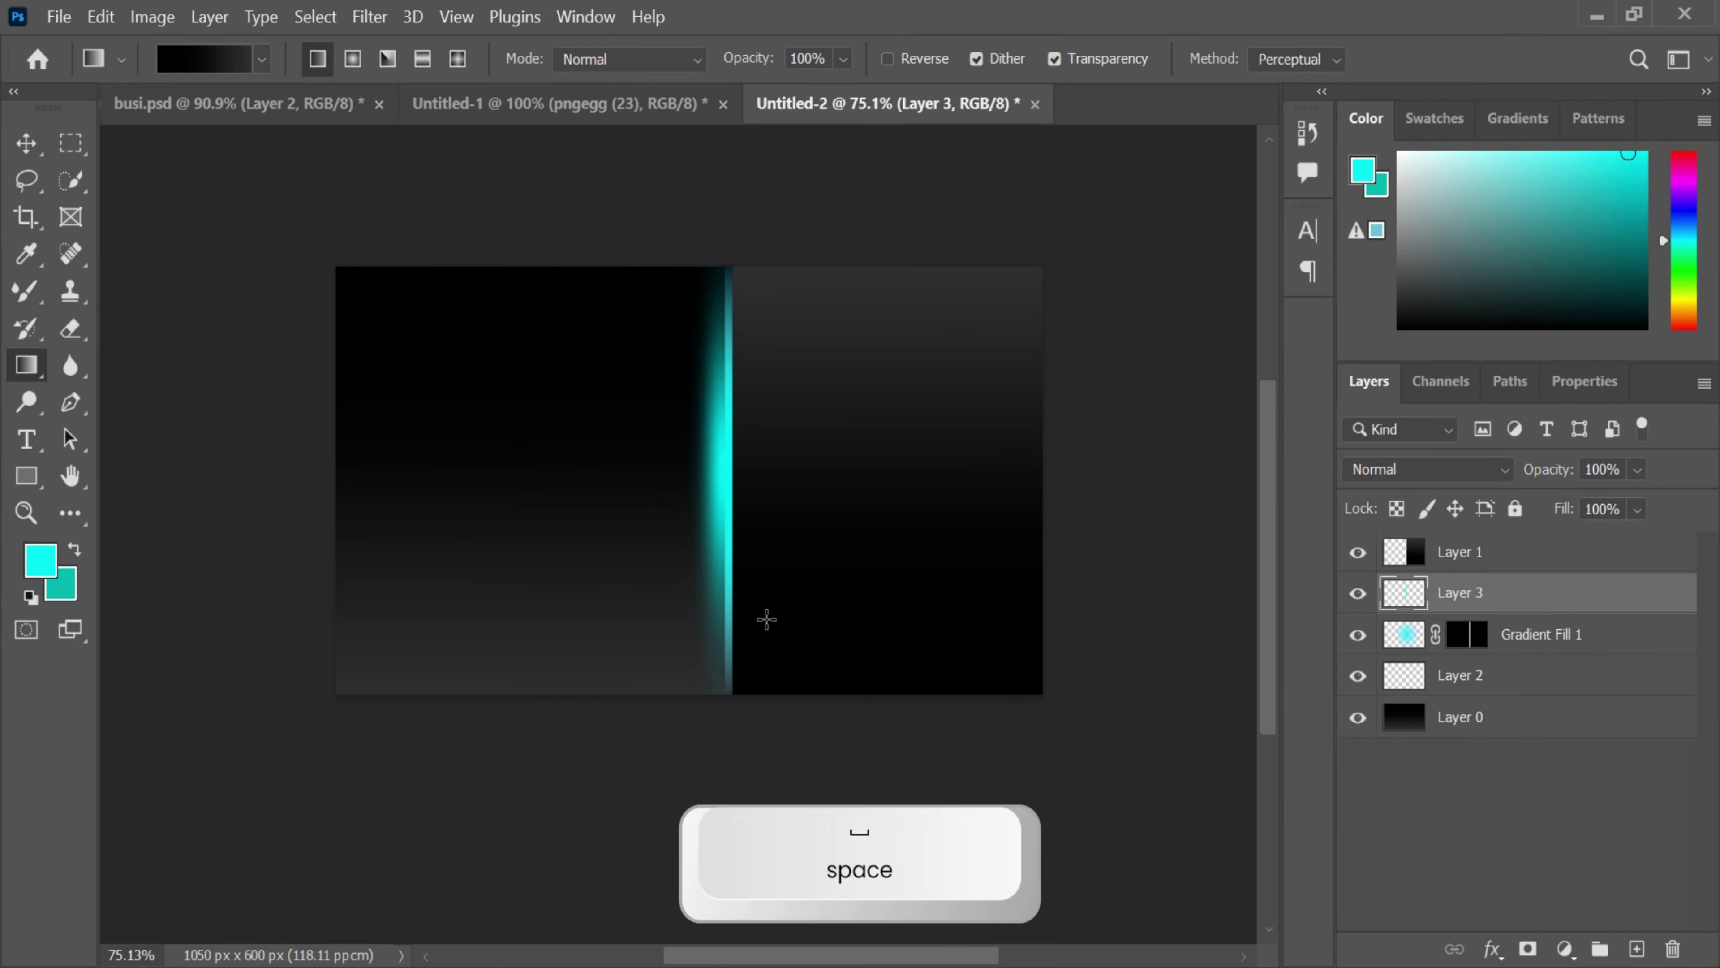
left_click(667, 109)
- Unlock the icons background into Layer 0 and switch to the Paint Bucket Tool
left_click(1670, 716)
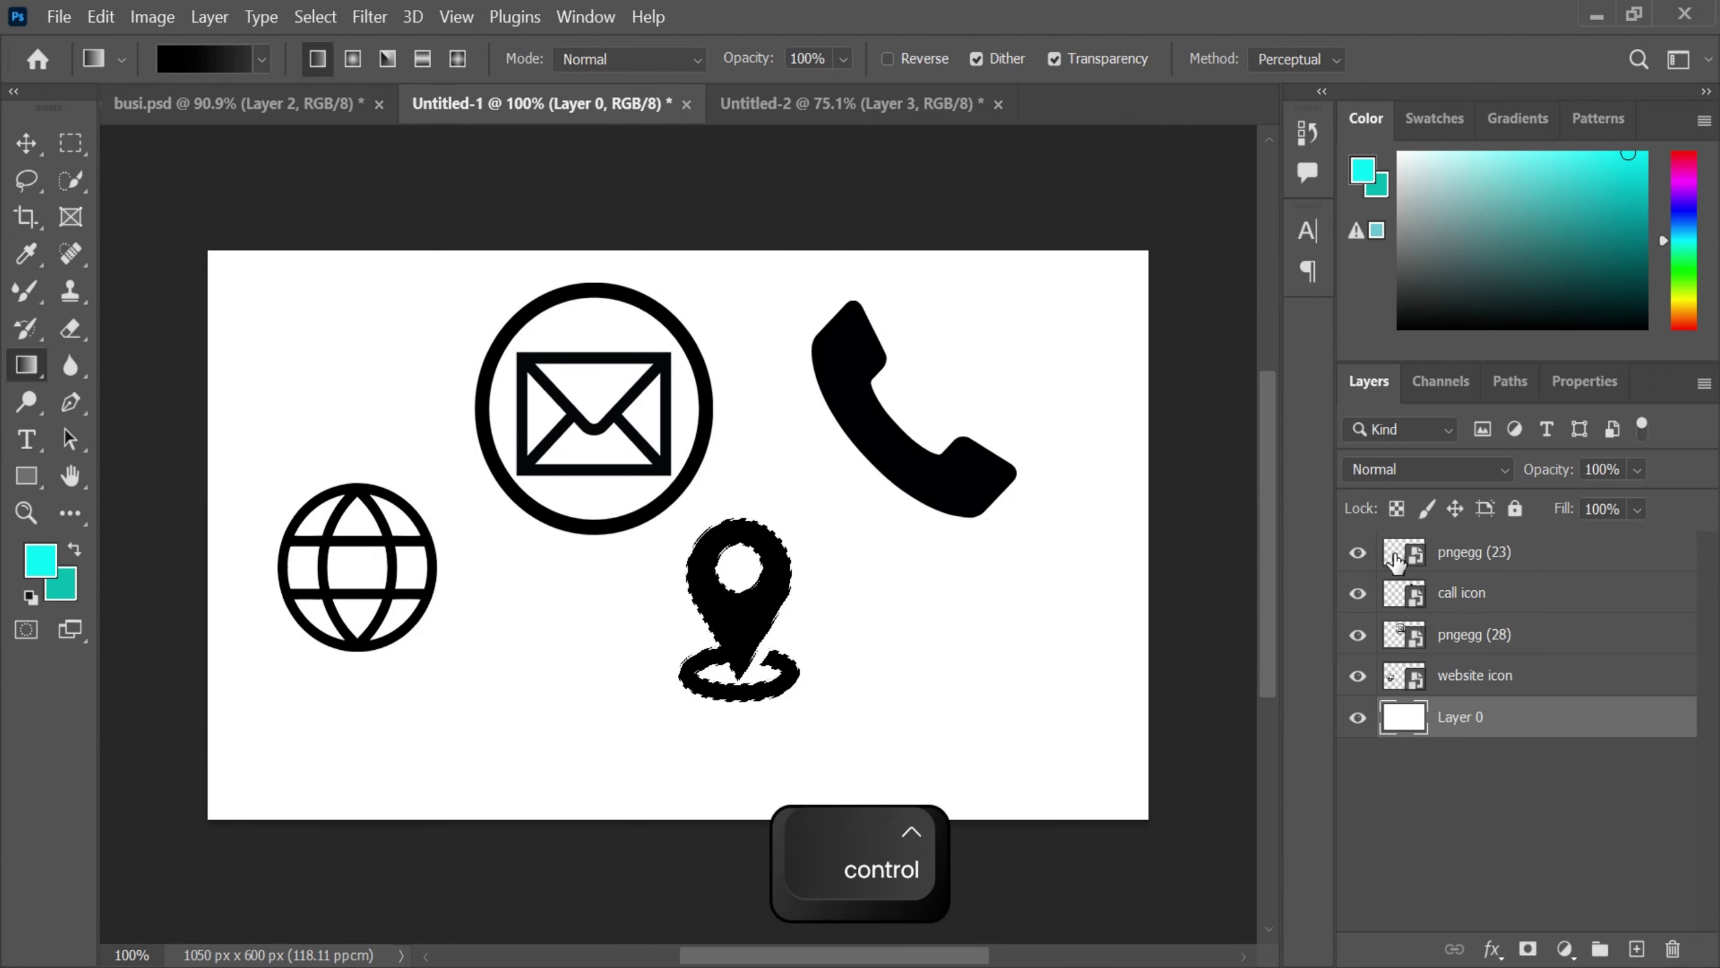
right_click(15, 370)
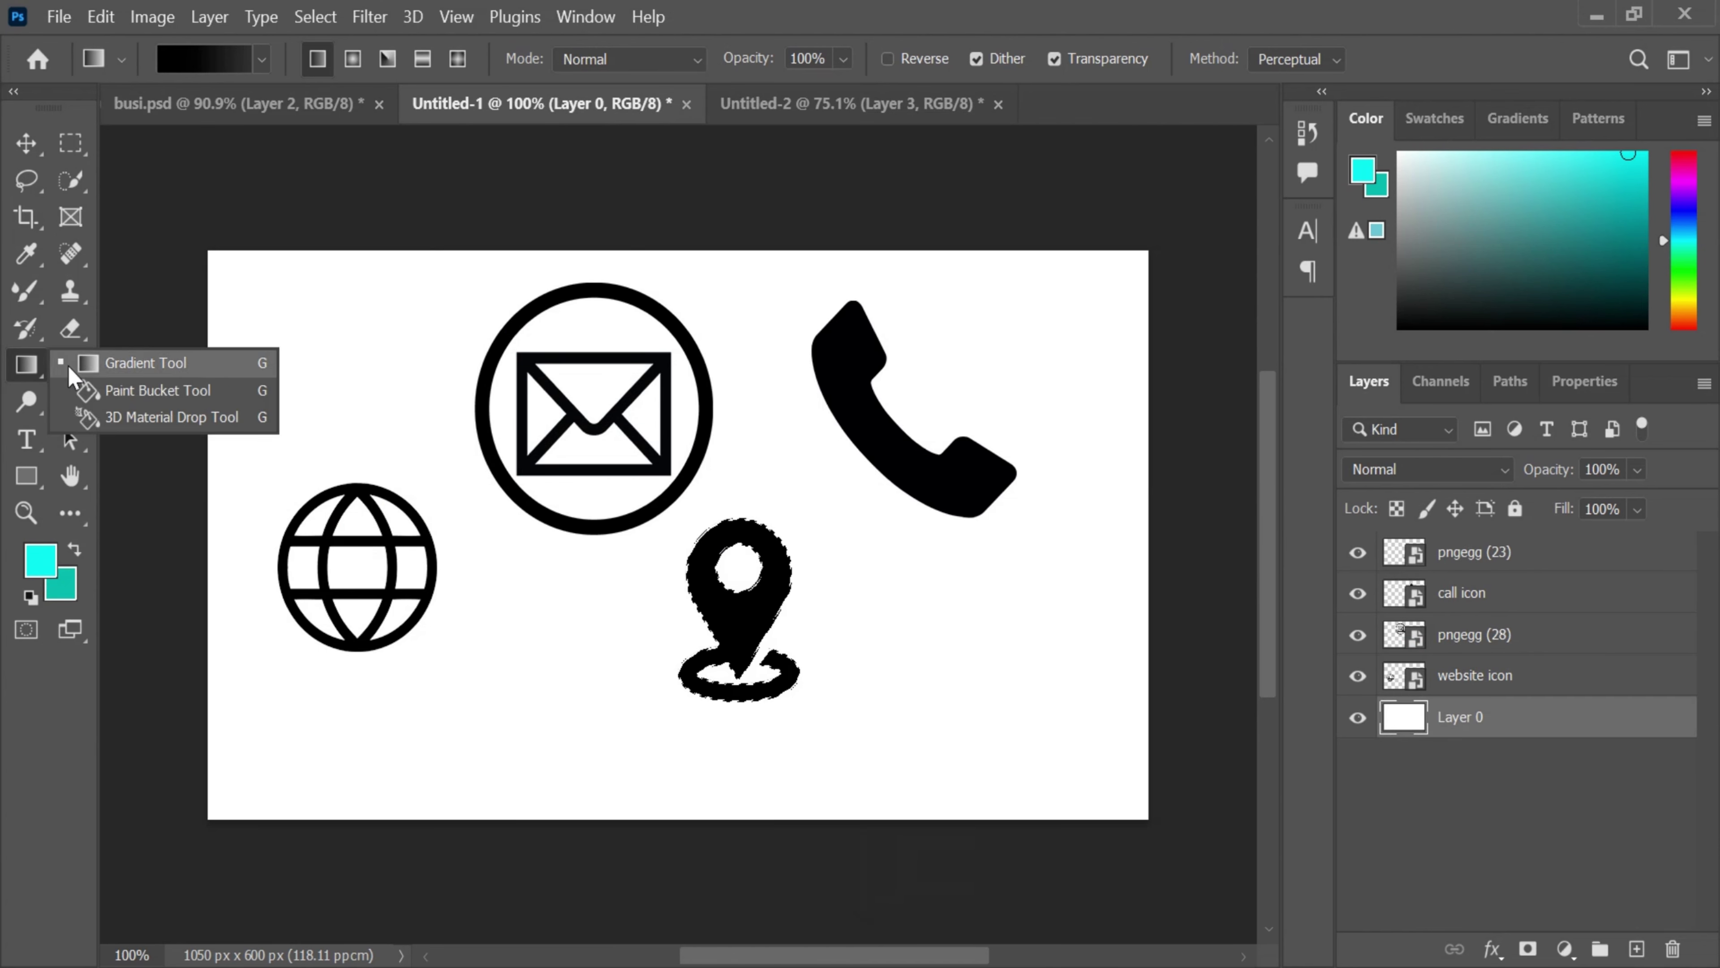
left_click(128, 387)
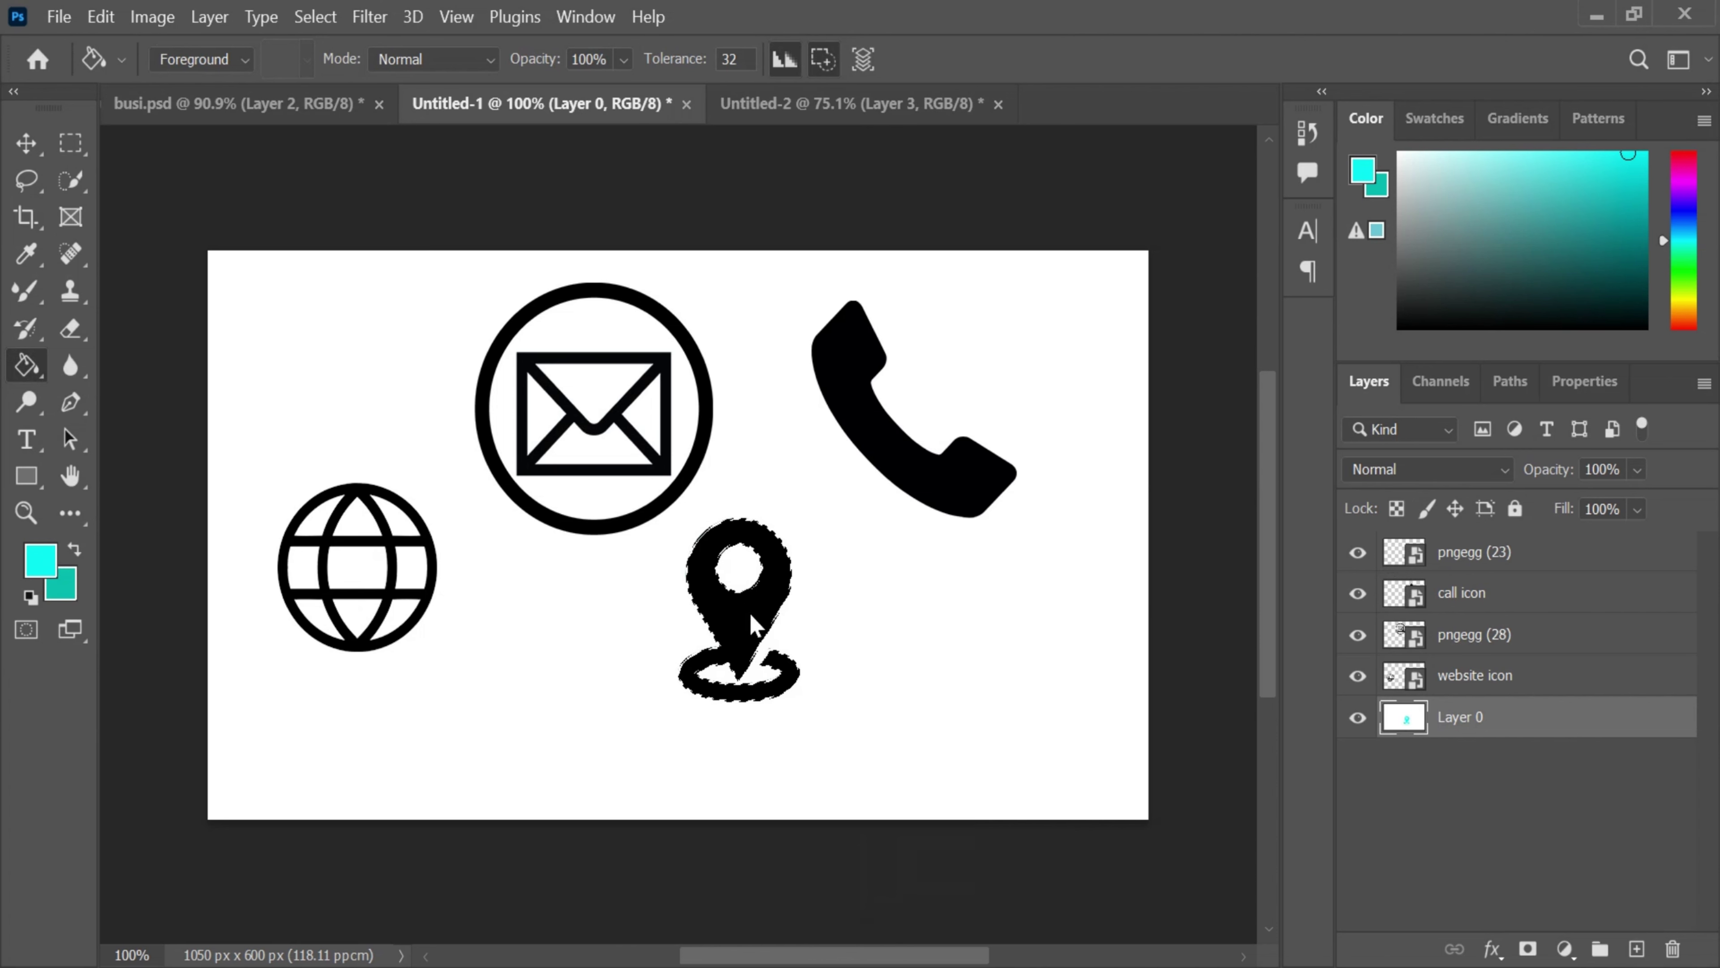
key("ctrl+z")
key("ctrl+d")
- Rasterize the globe icon's layer and fill the globe cyan
left_click(1458, 678)
left_click(1403, 676, "ctrl")
left_click(298, 600)
left_click(834, 408)
left_click(335, 582)
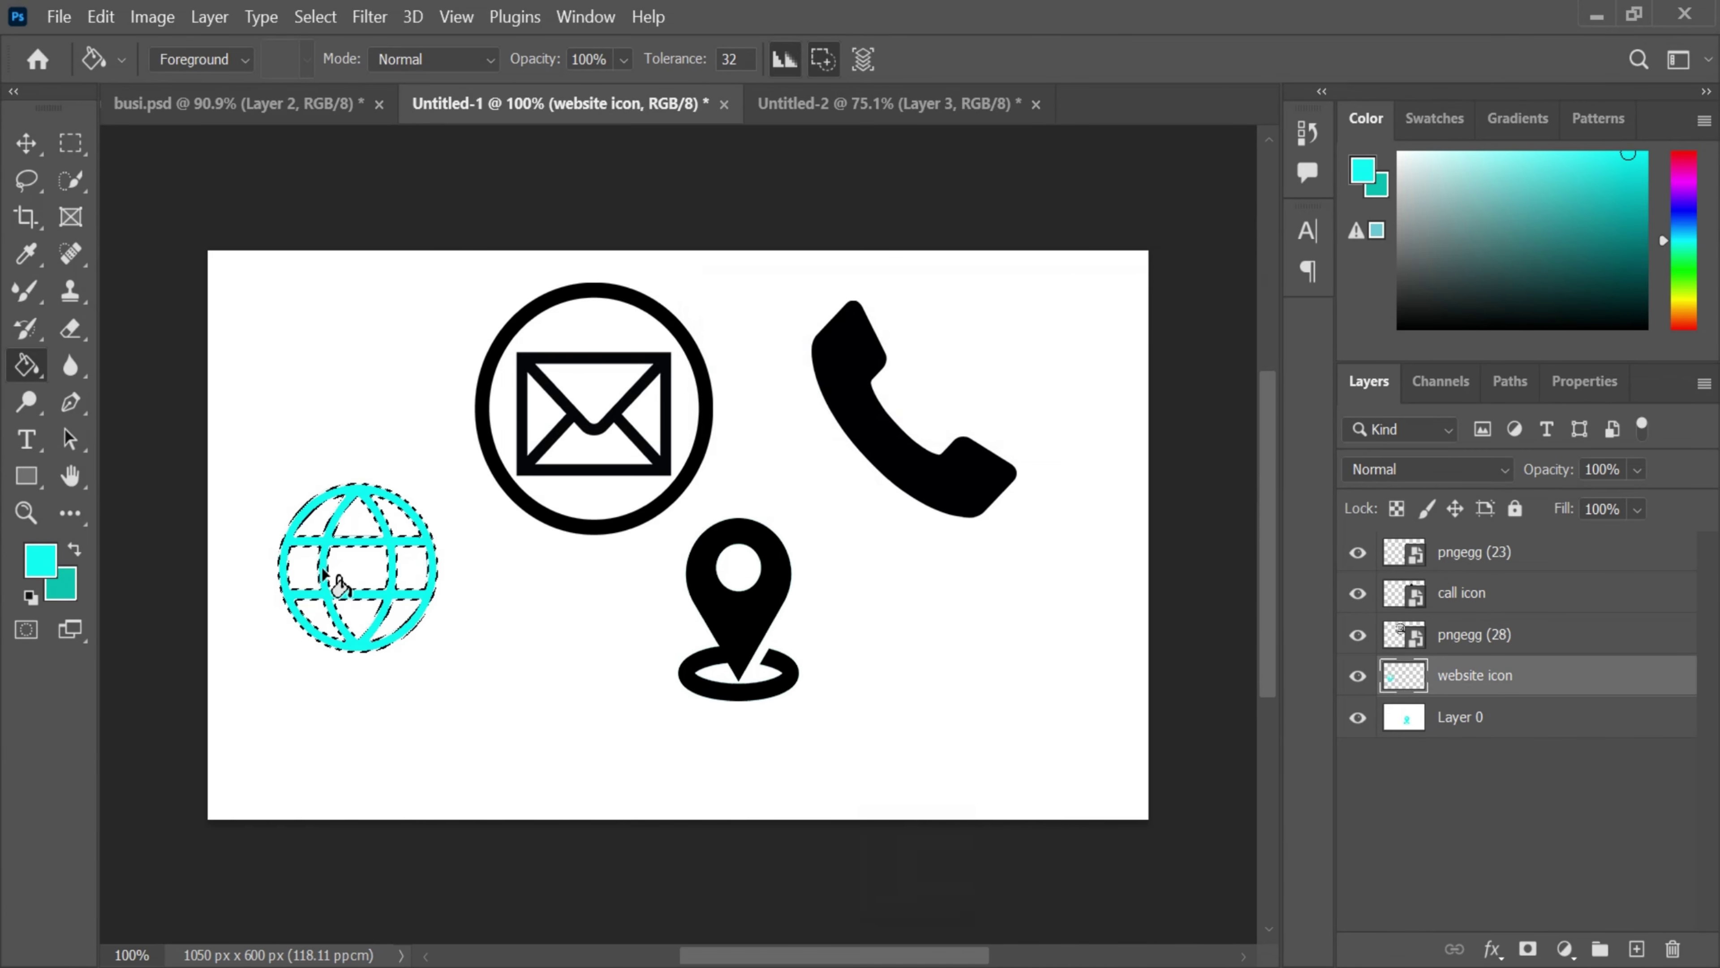
- Rasterize the envelope icon's layer and fill its outer ring and inner outline cyan
left_click(1443, 640)
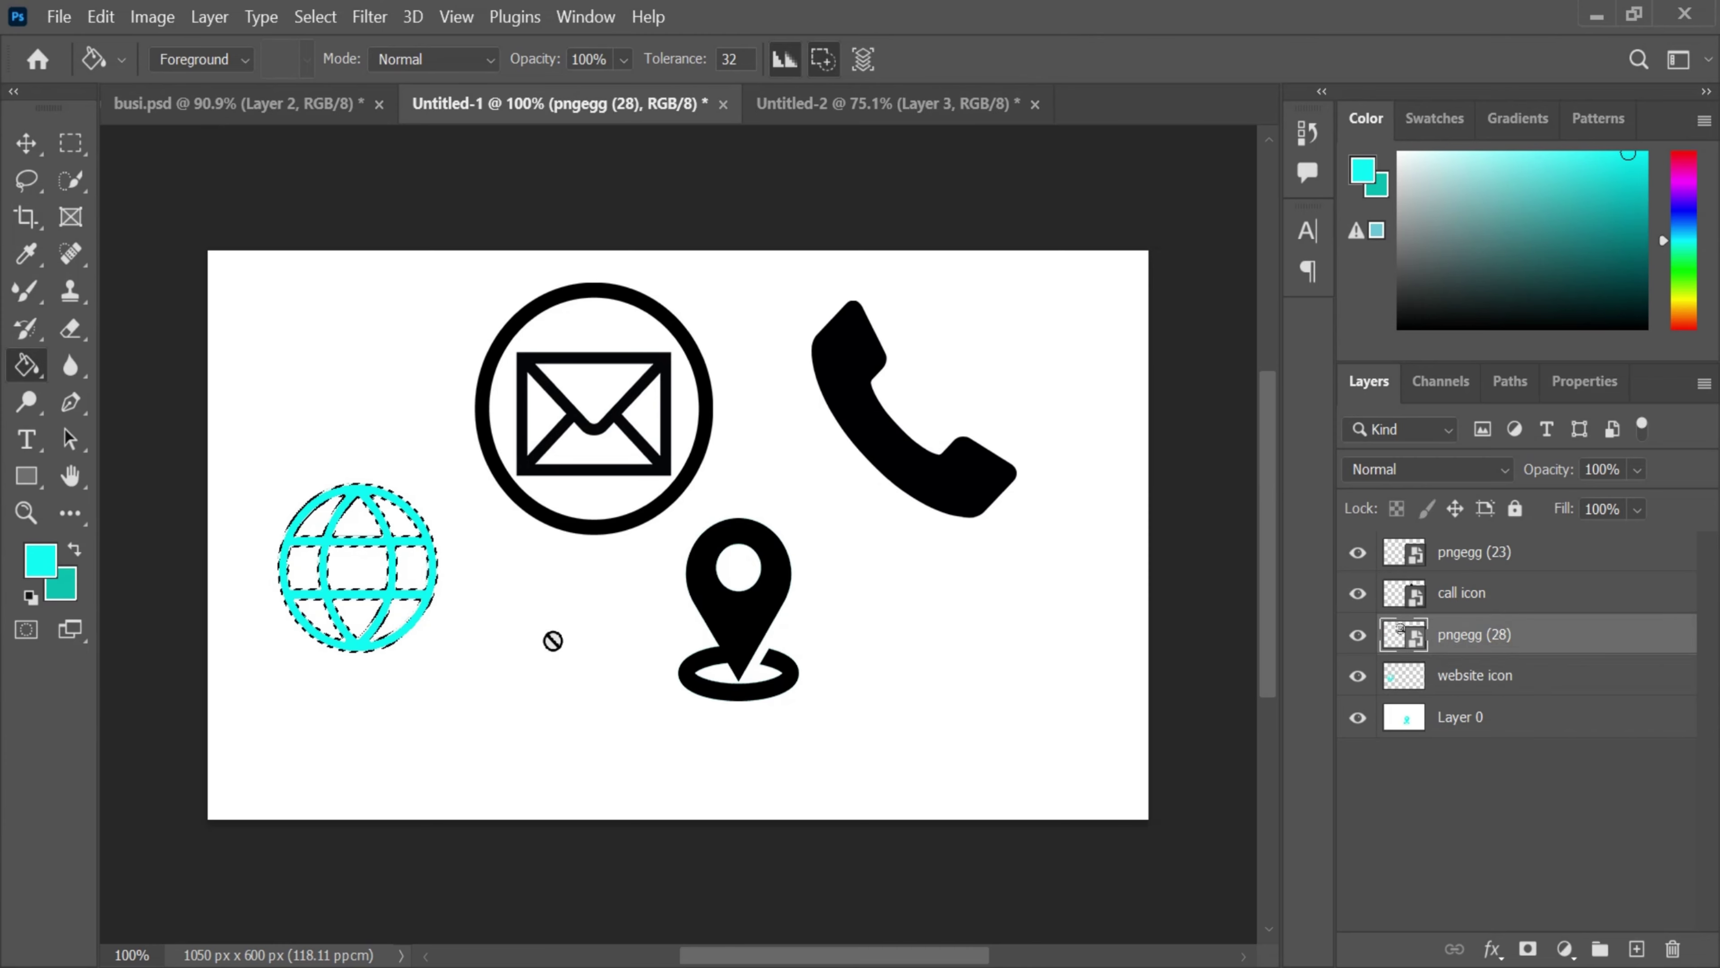
left_click(1401, 637, "ctrl")
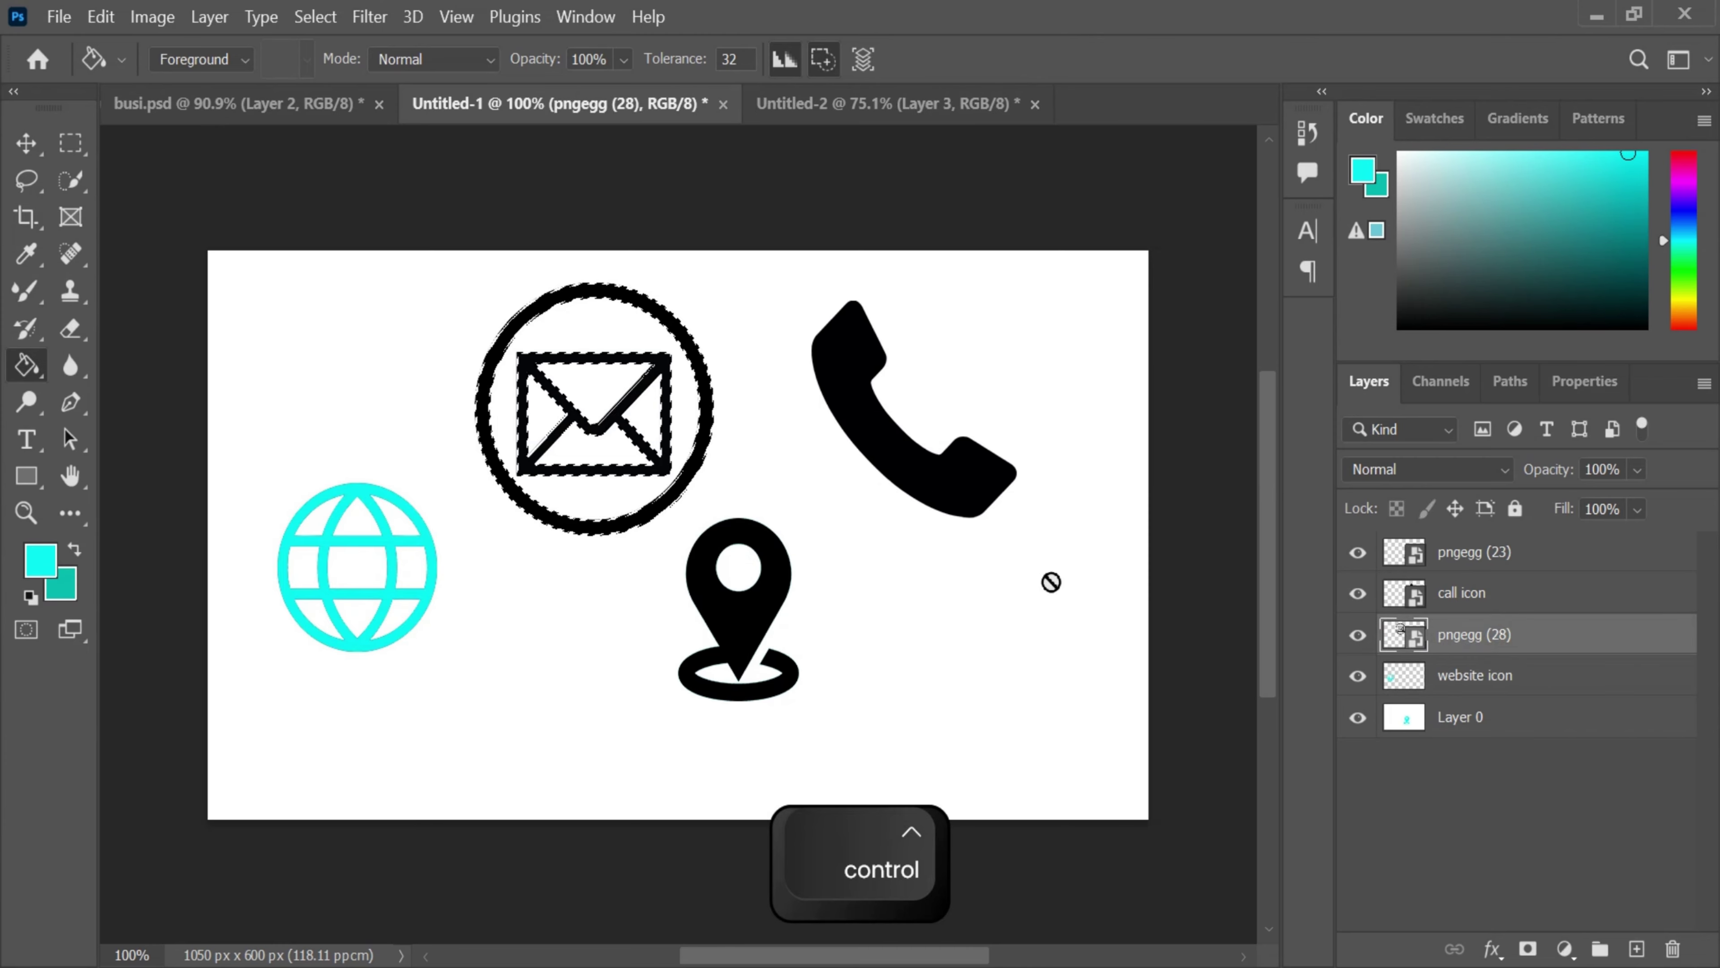
left_click(707, 485)
left_click(833, 408)
left_click(684, 471)
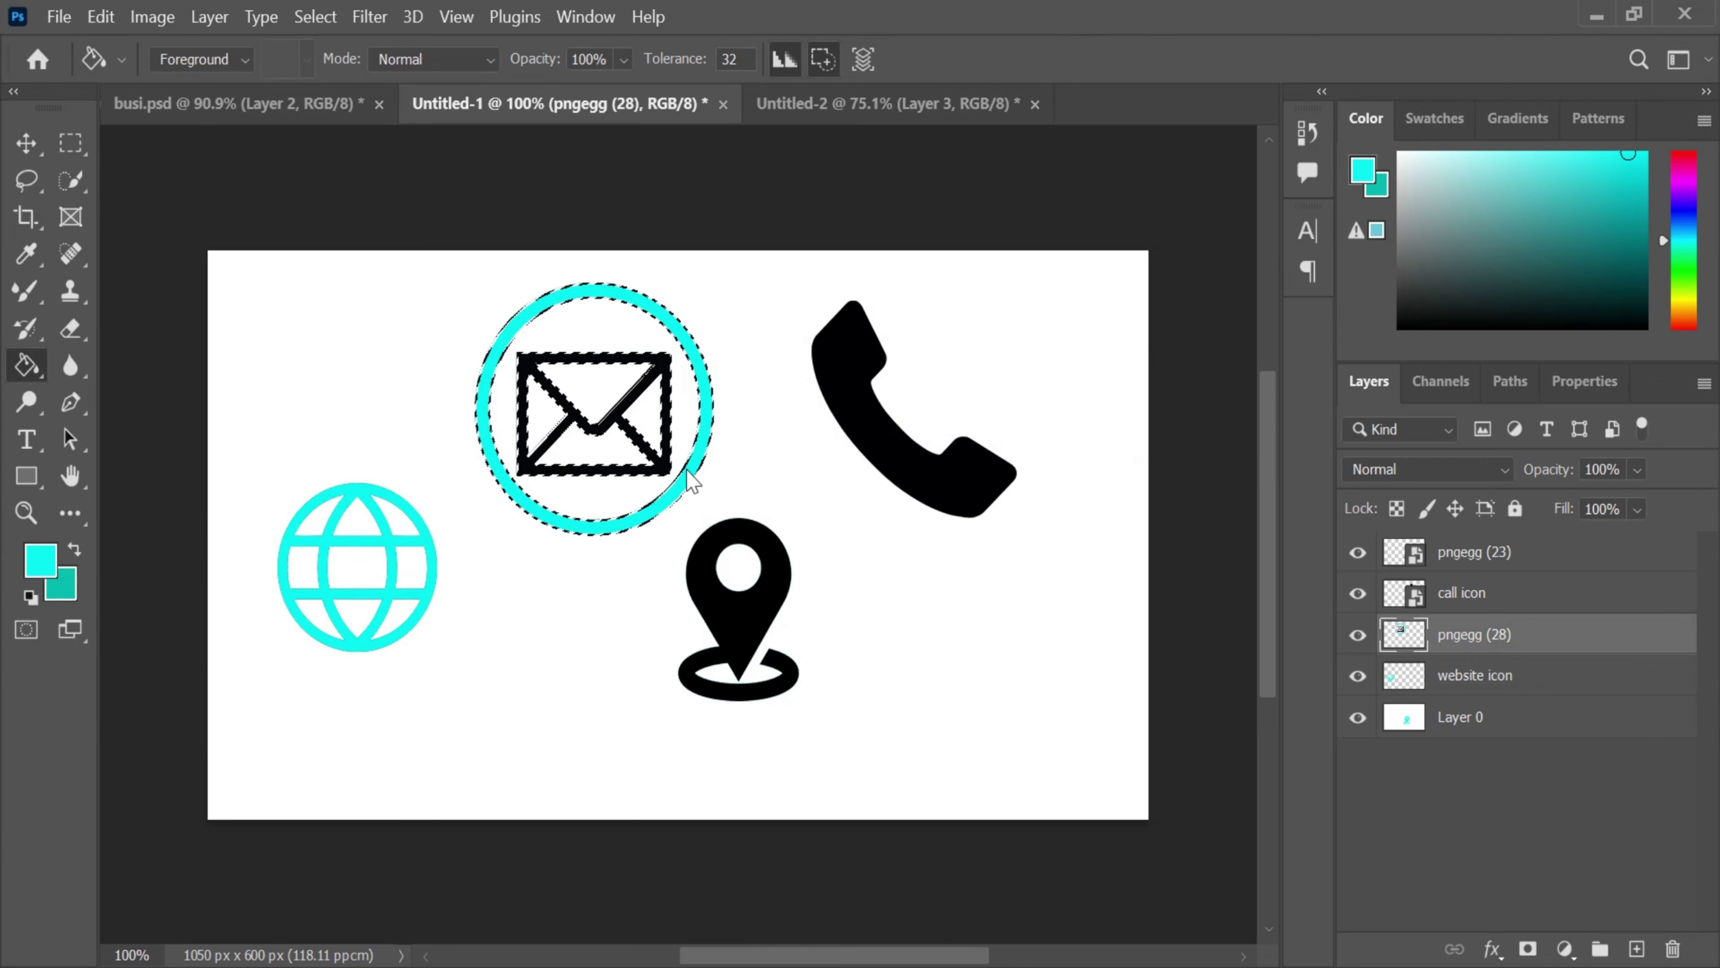
left_click(667, 468)
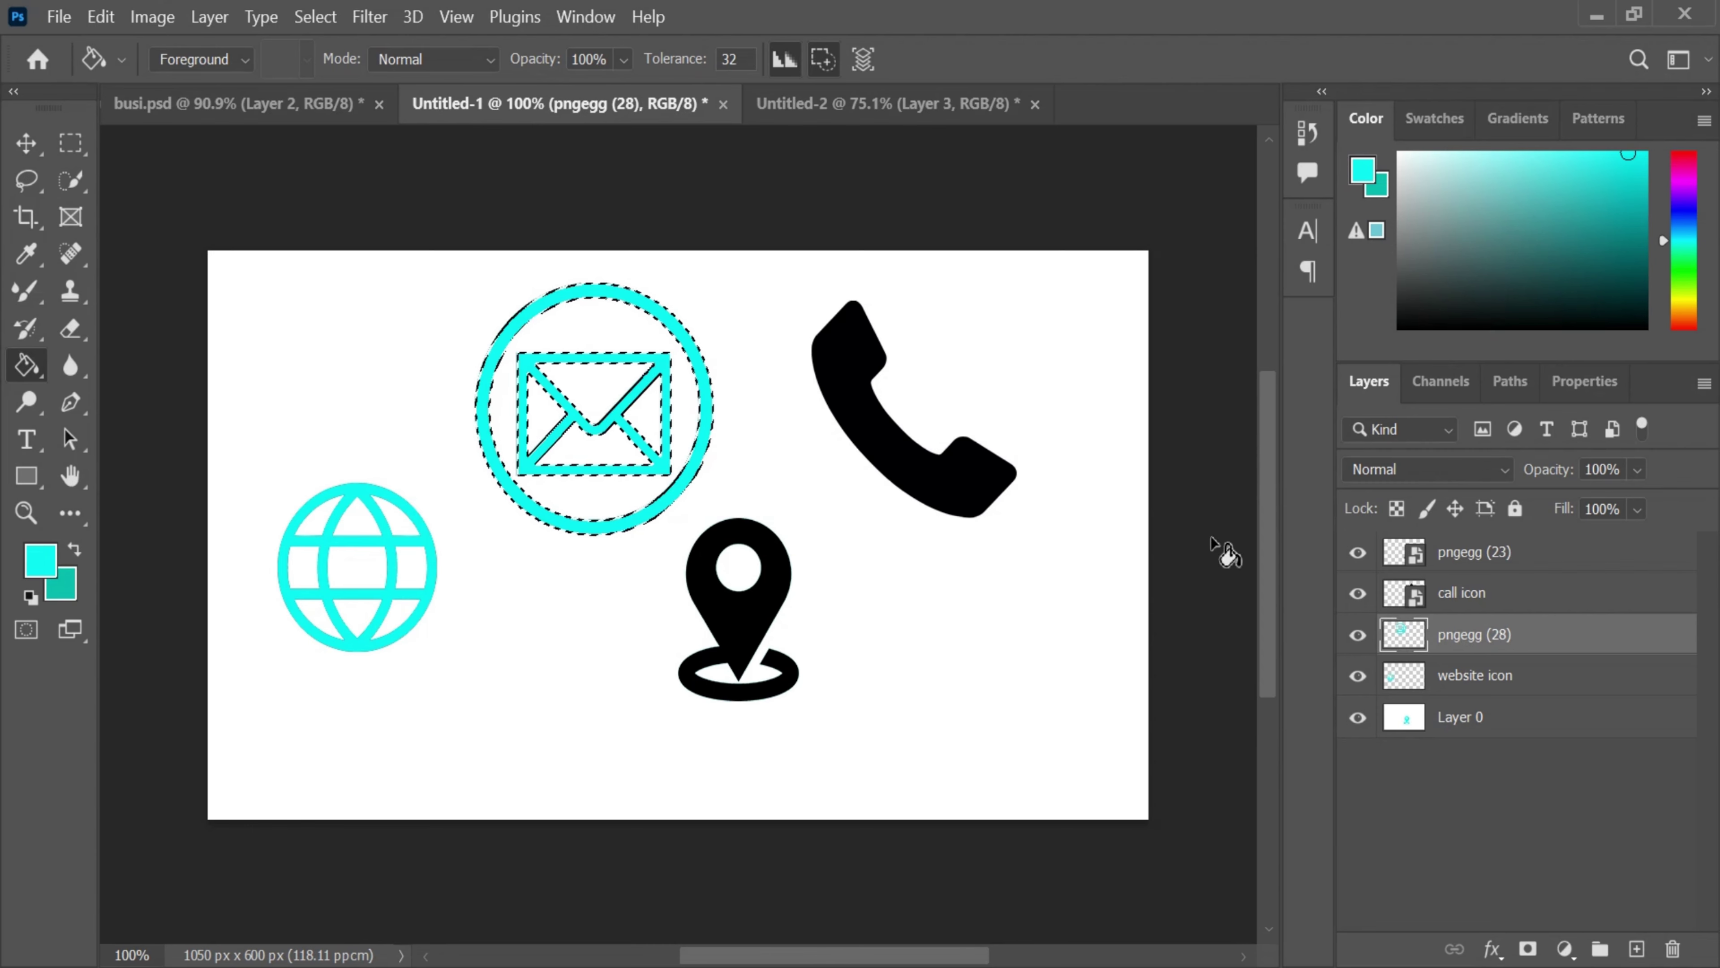
- Rasterize the phone icon's layer and fill the phone cyan
left_click(1462, 593)
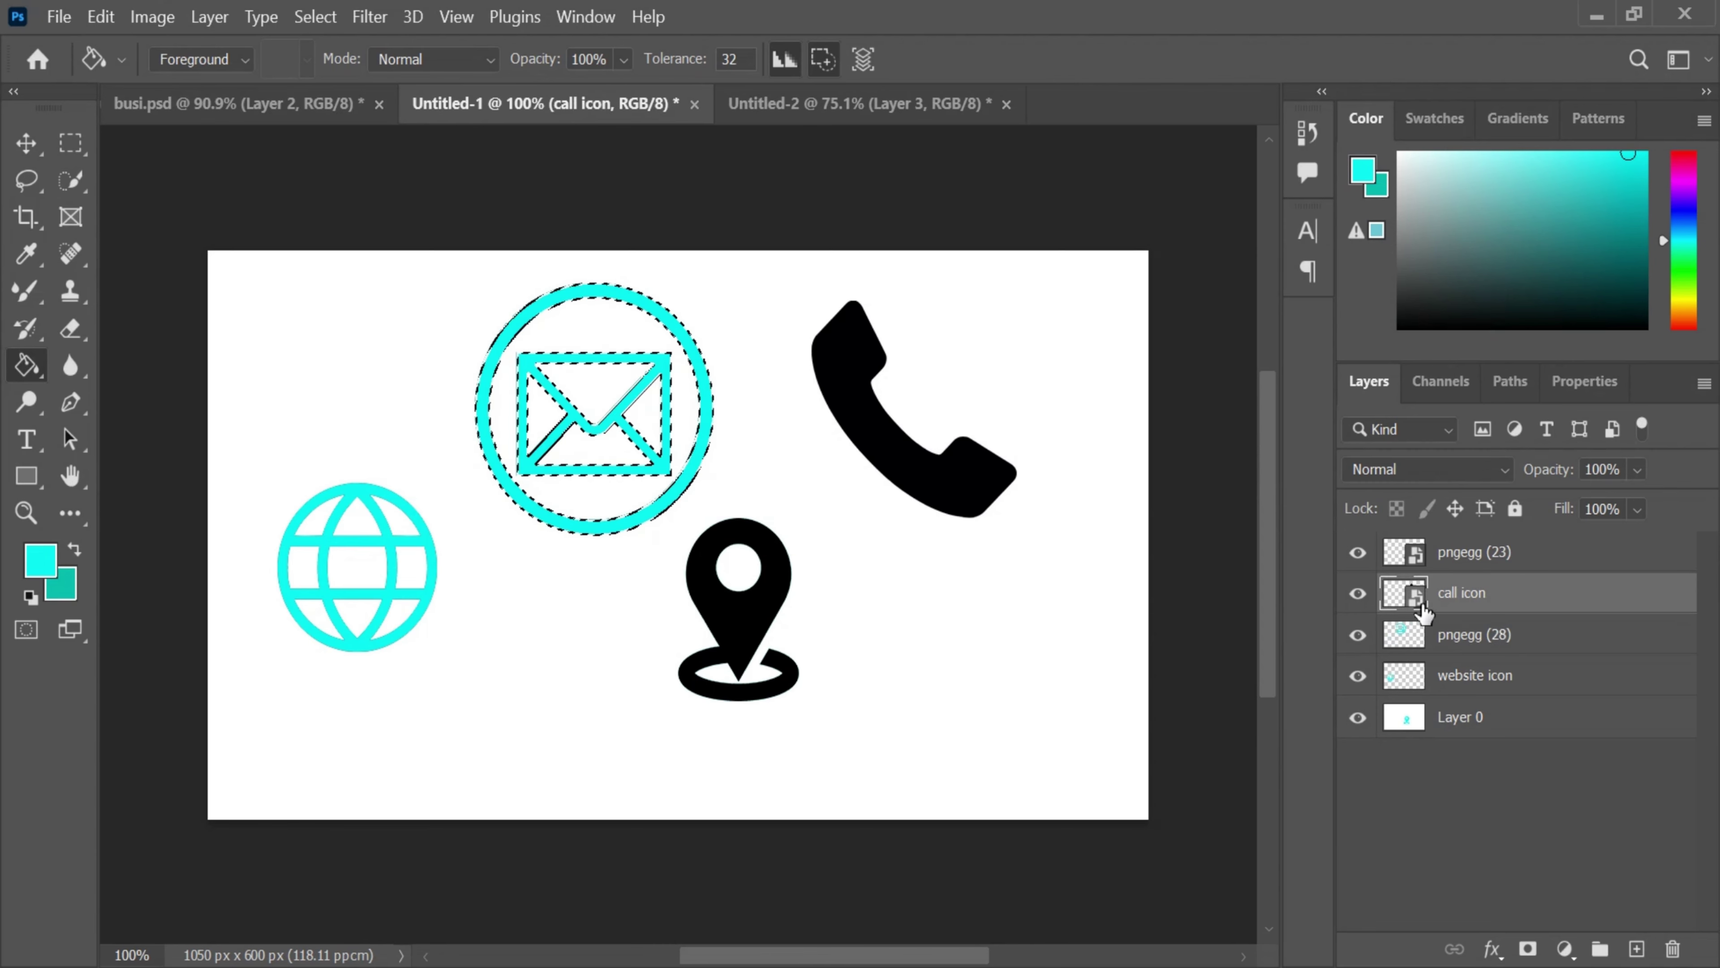
left_click(1409, 596, "ctrl")
left_click(979, 505)
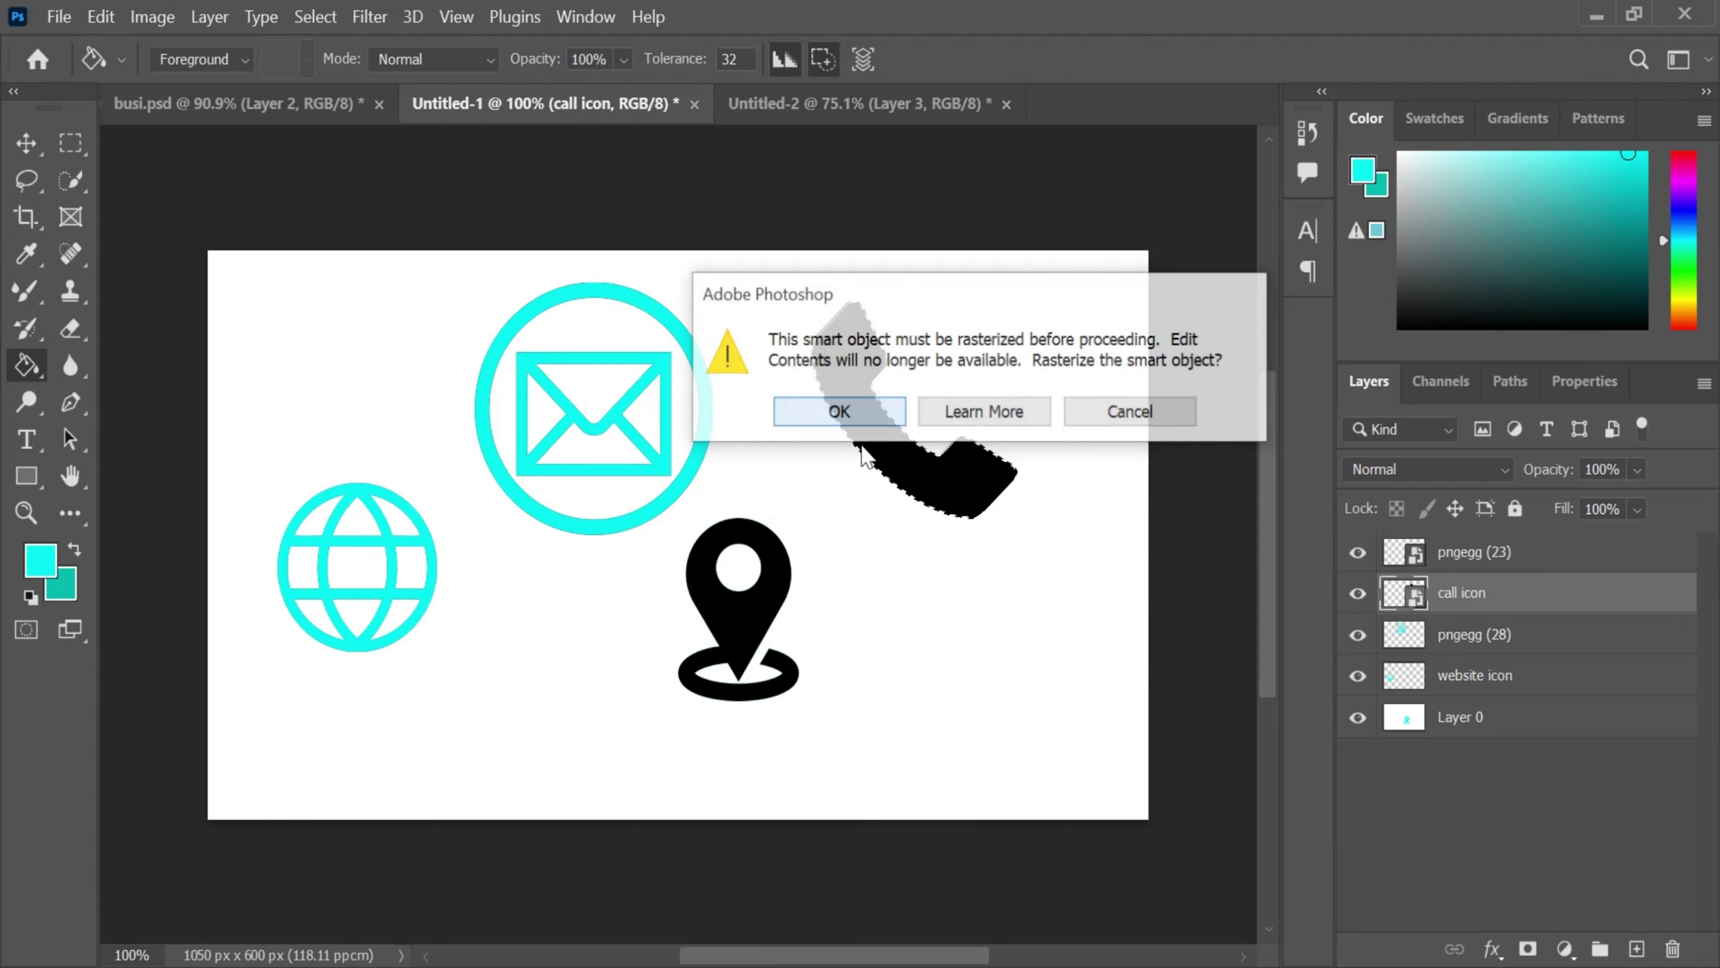
left_click(843, 411)
key("alt+bracketright")
key("ctrl")
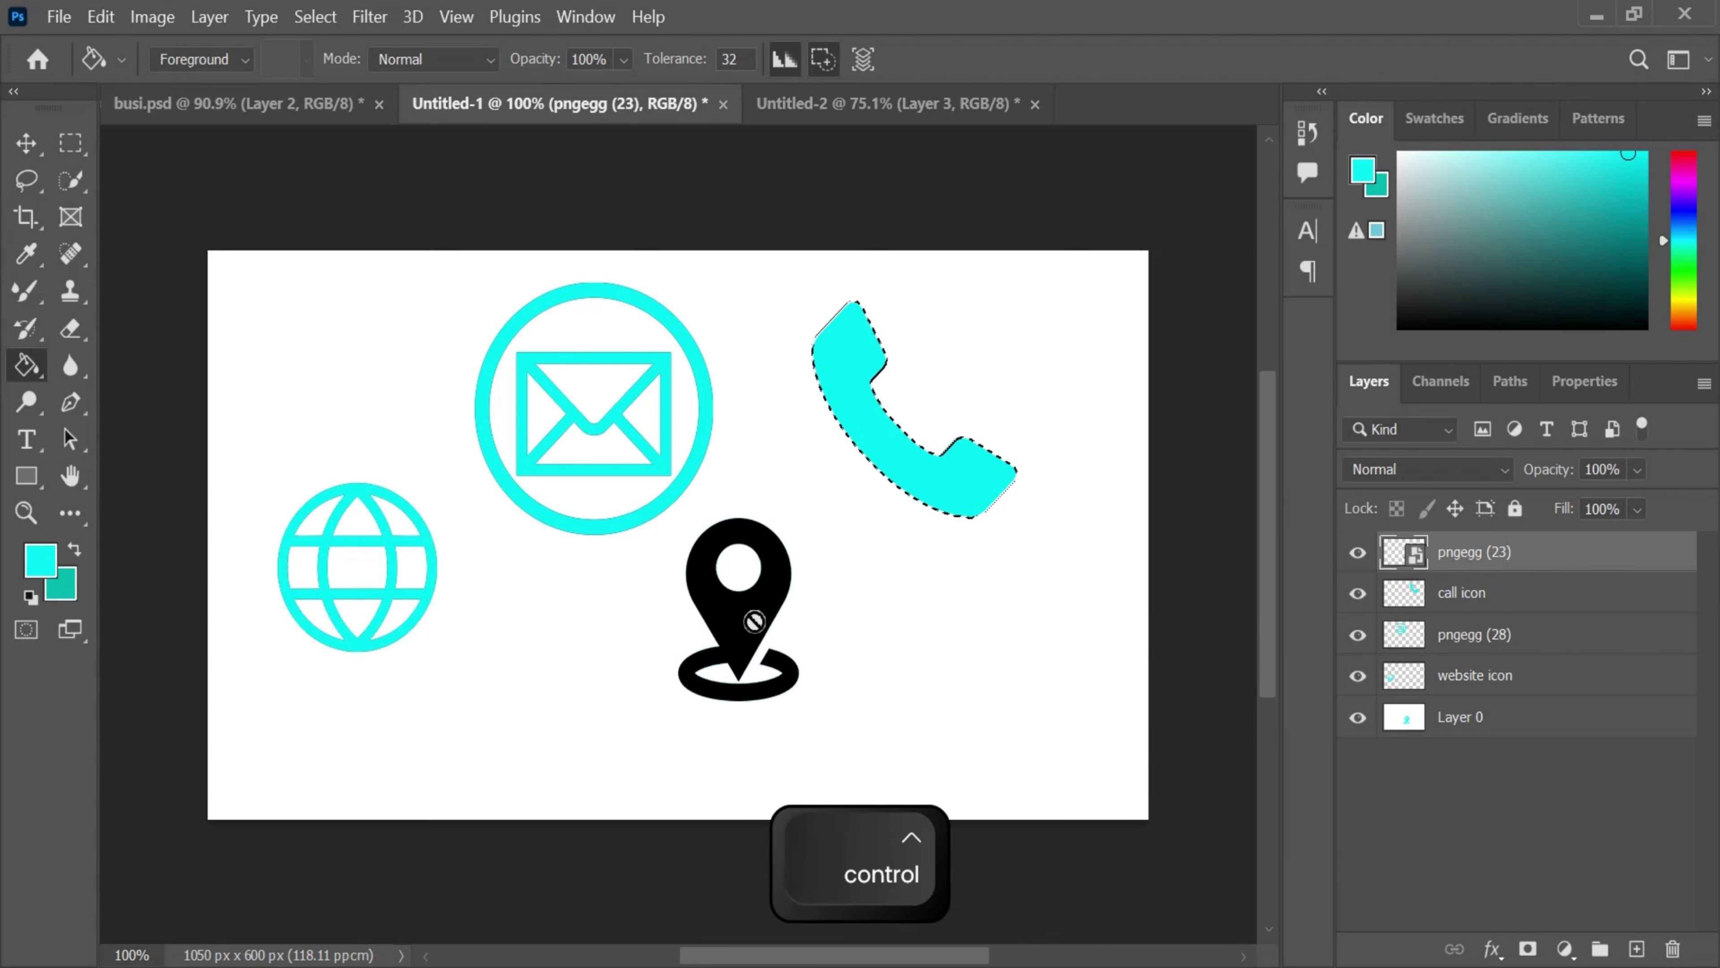
- Rasterize the location pin's layer, fill it cyan, and clear the selection
left_click(1403, 551, "ctrl")
left_click(738, 610)
left_click(883, 411)
left_click(737, 627)
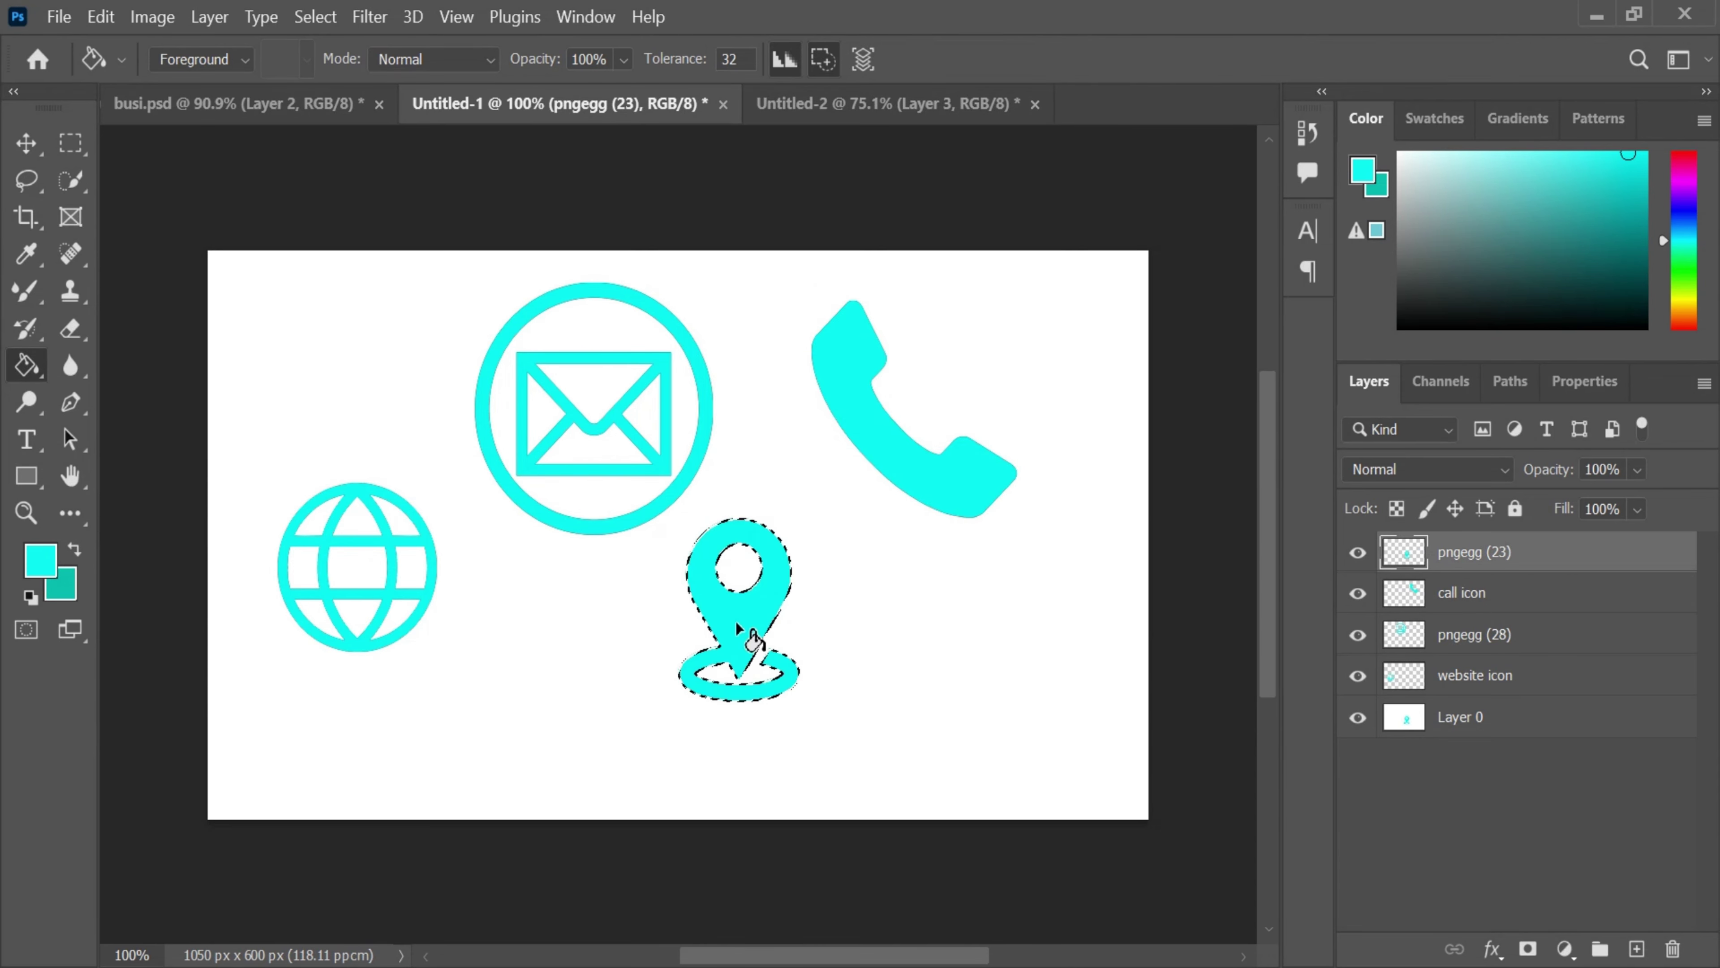
left_click(1460, 596)
key("ctrl+d")
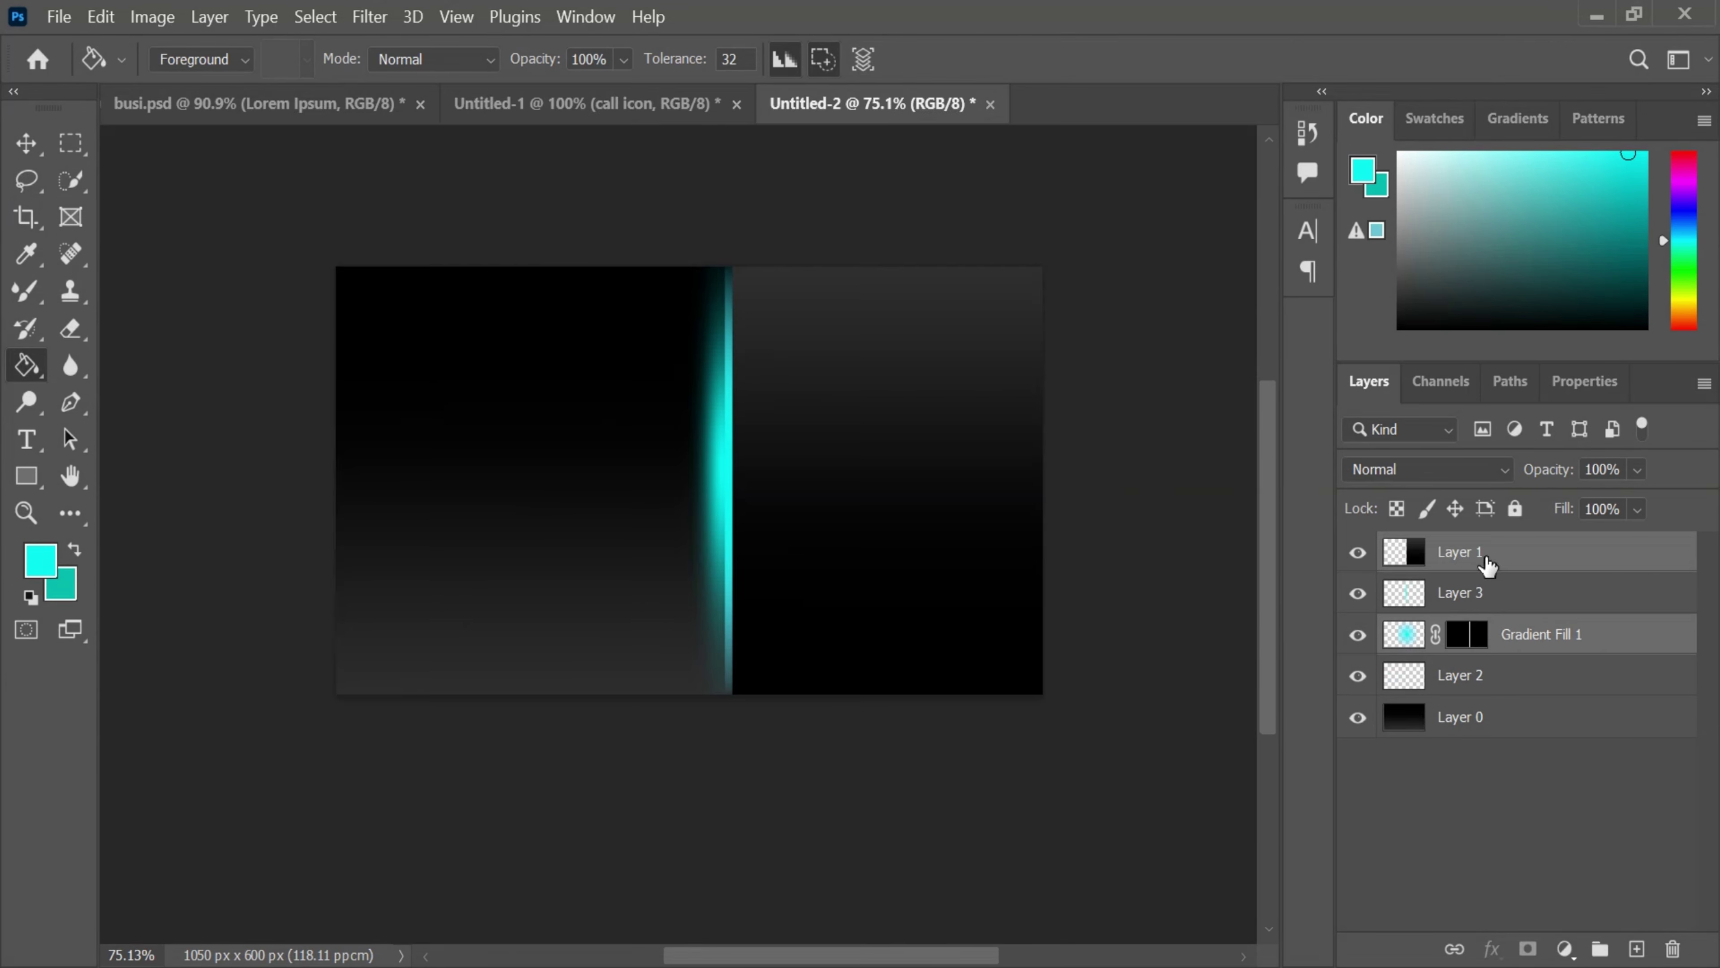
- Group Layer 1, Gradient Fill 1 and Layer 3 into Group 1 and widen it leftward across the card
left_click(1382, 562)
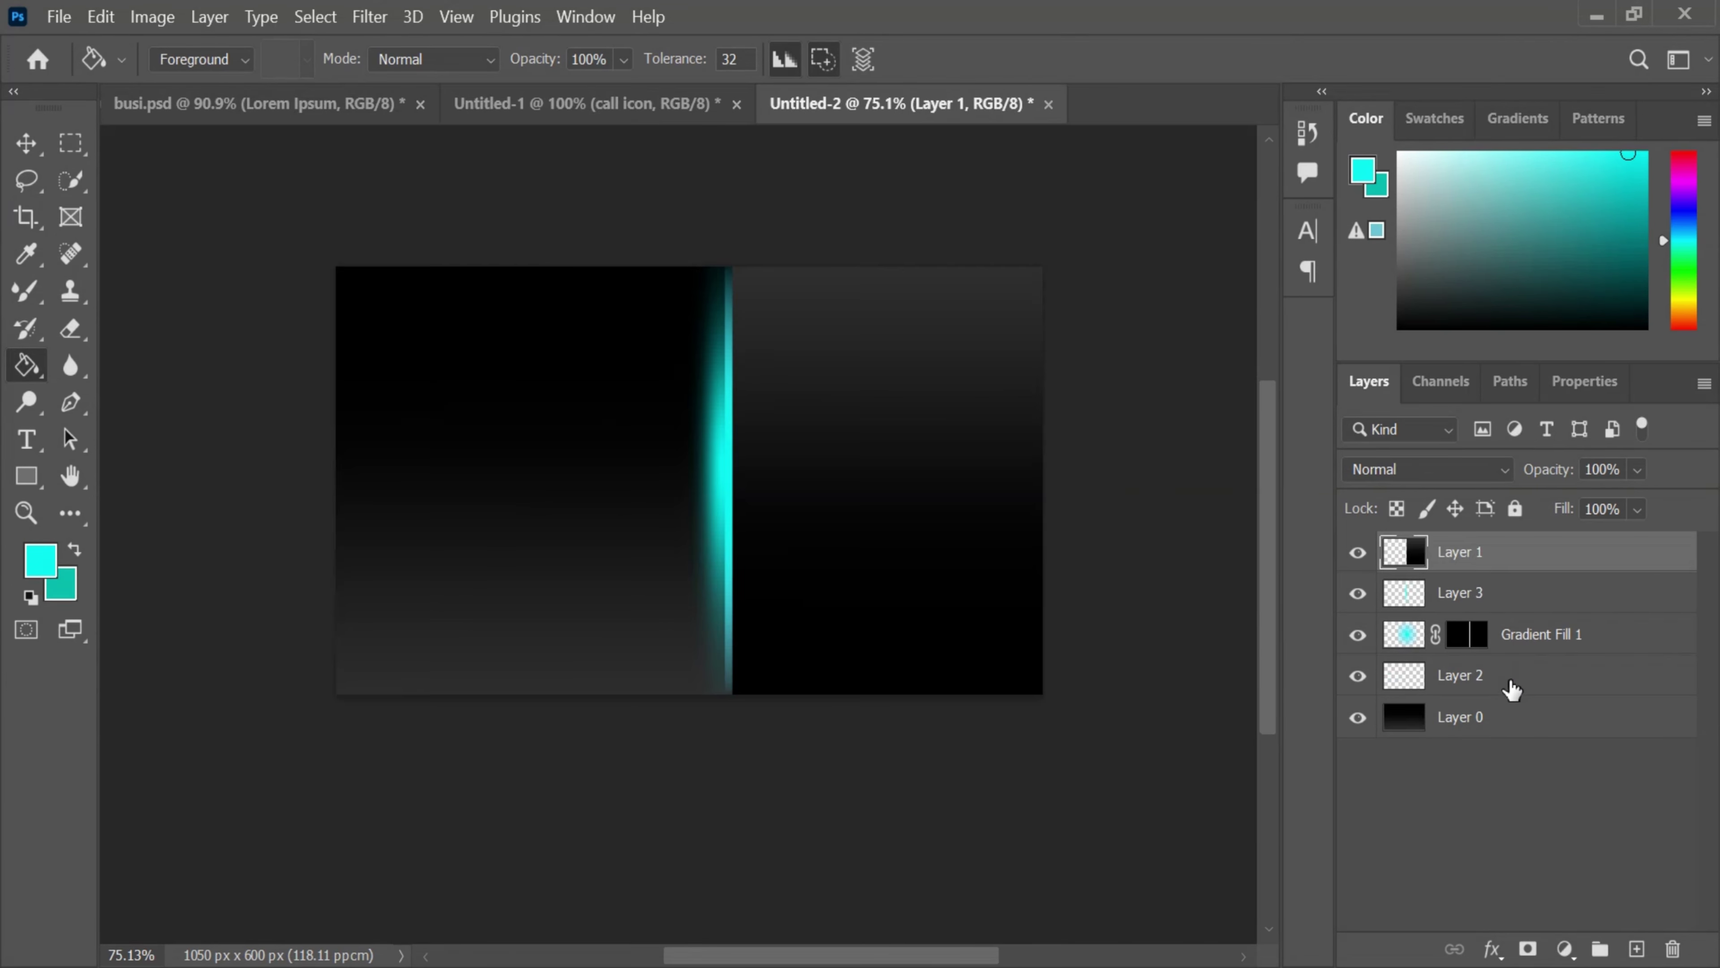
left_click(1605, 636, "ctrl")
left_click(1600, 949)
left_click_drag(1470, 590, 1465, 548)
key("ctrl+t")
left_click_drag(568, 479, 490, 481)
left_click(1311, 60)
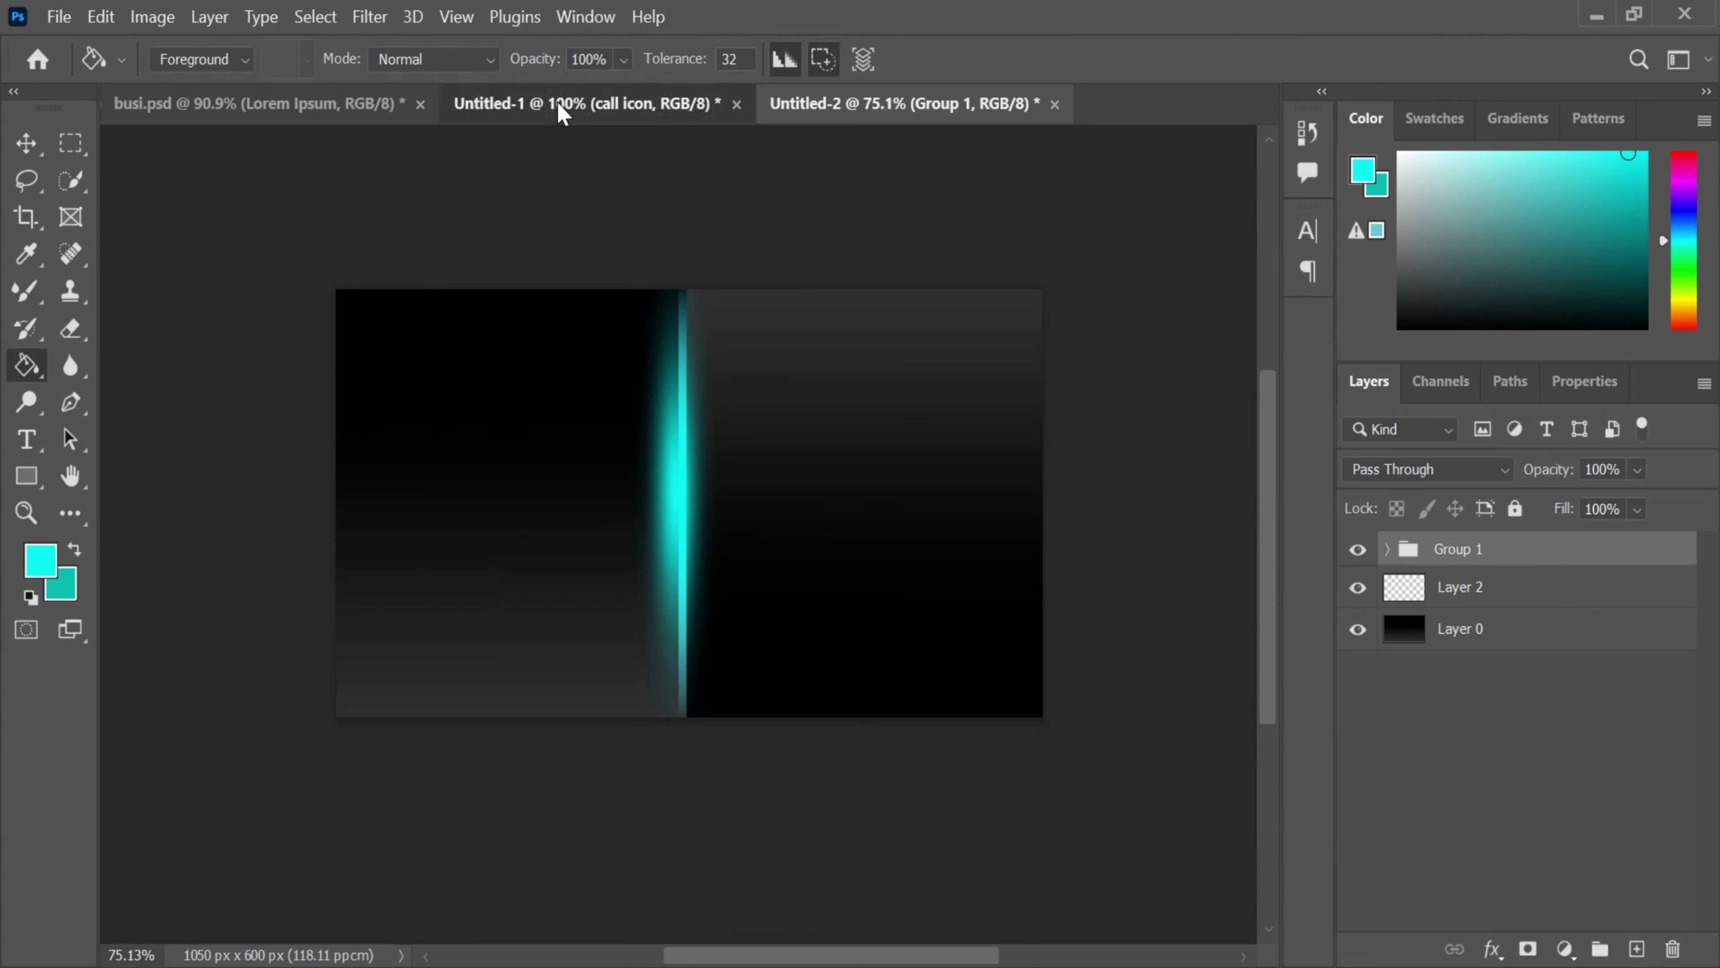
- In the icons document, undo an accidental cyan fill and try copying the pin, dismissing empty-selection errors
left_click(564, 104)
left_click(722, 603)
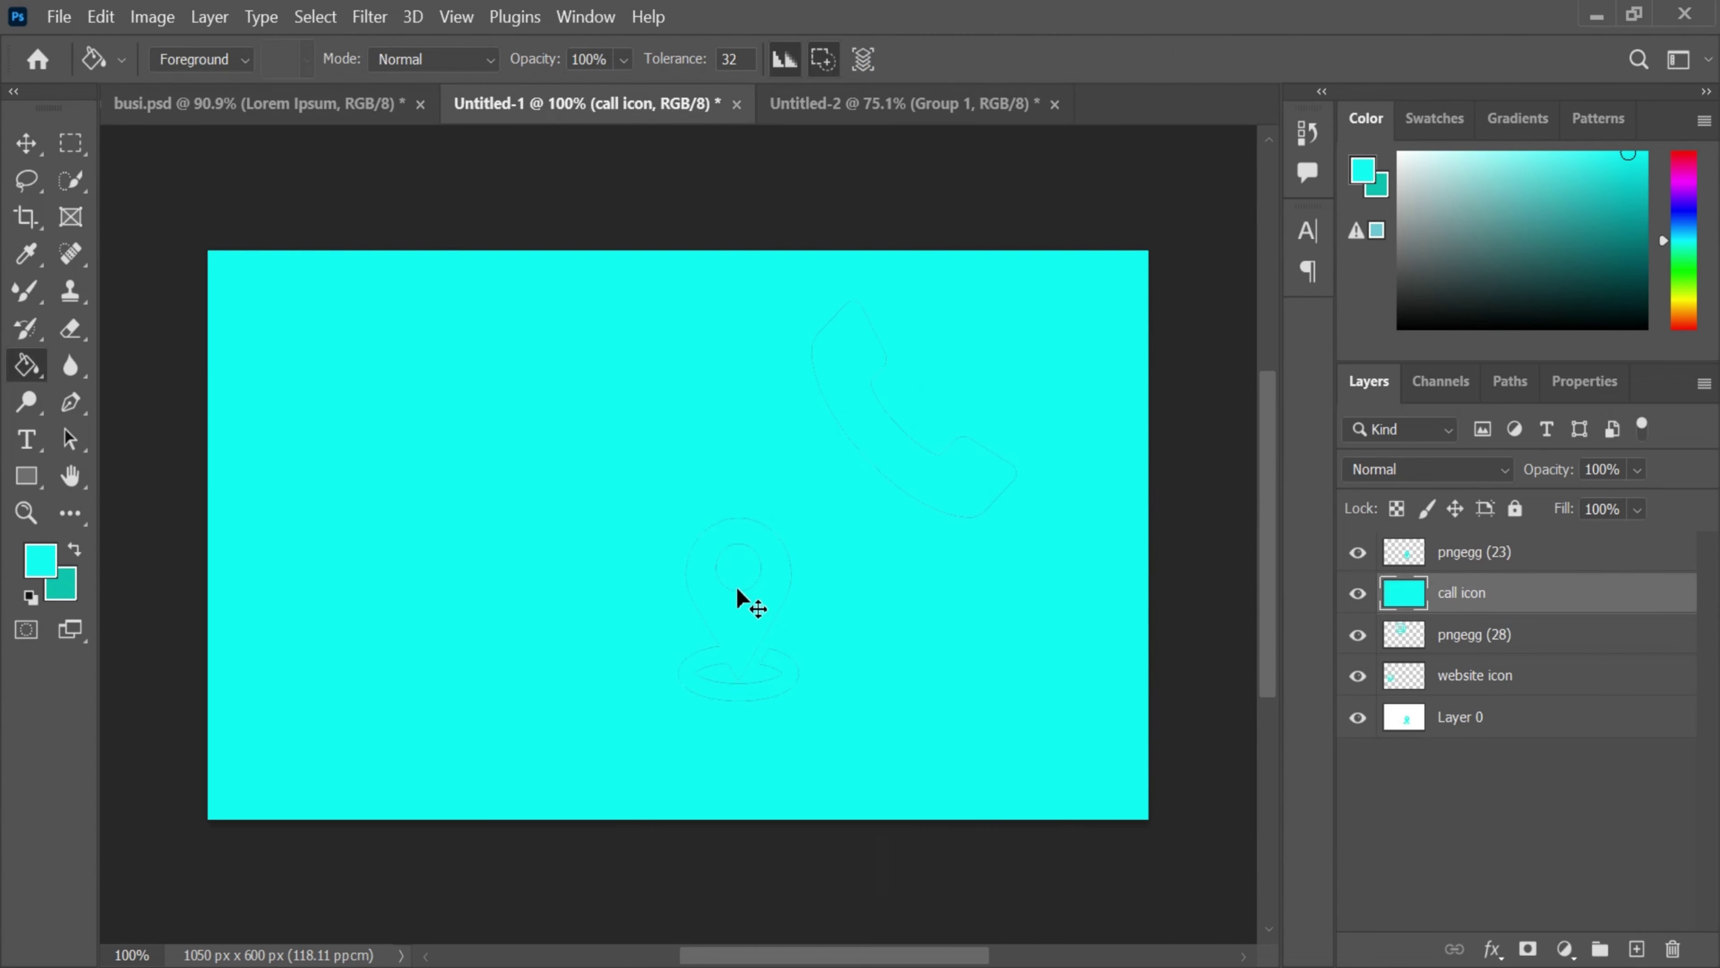
key("ctrl+z")
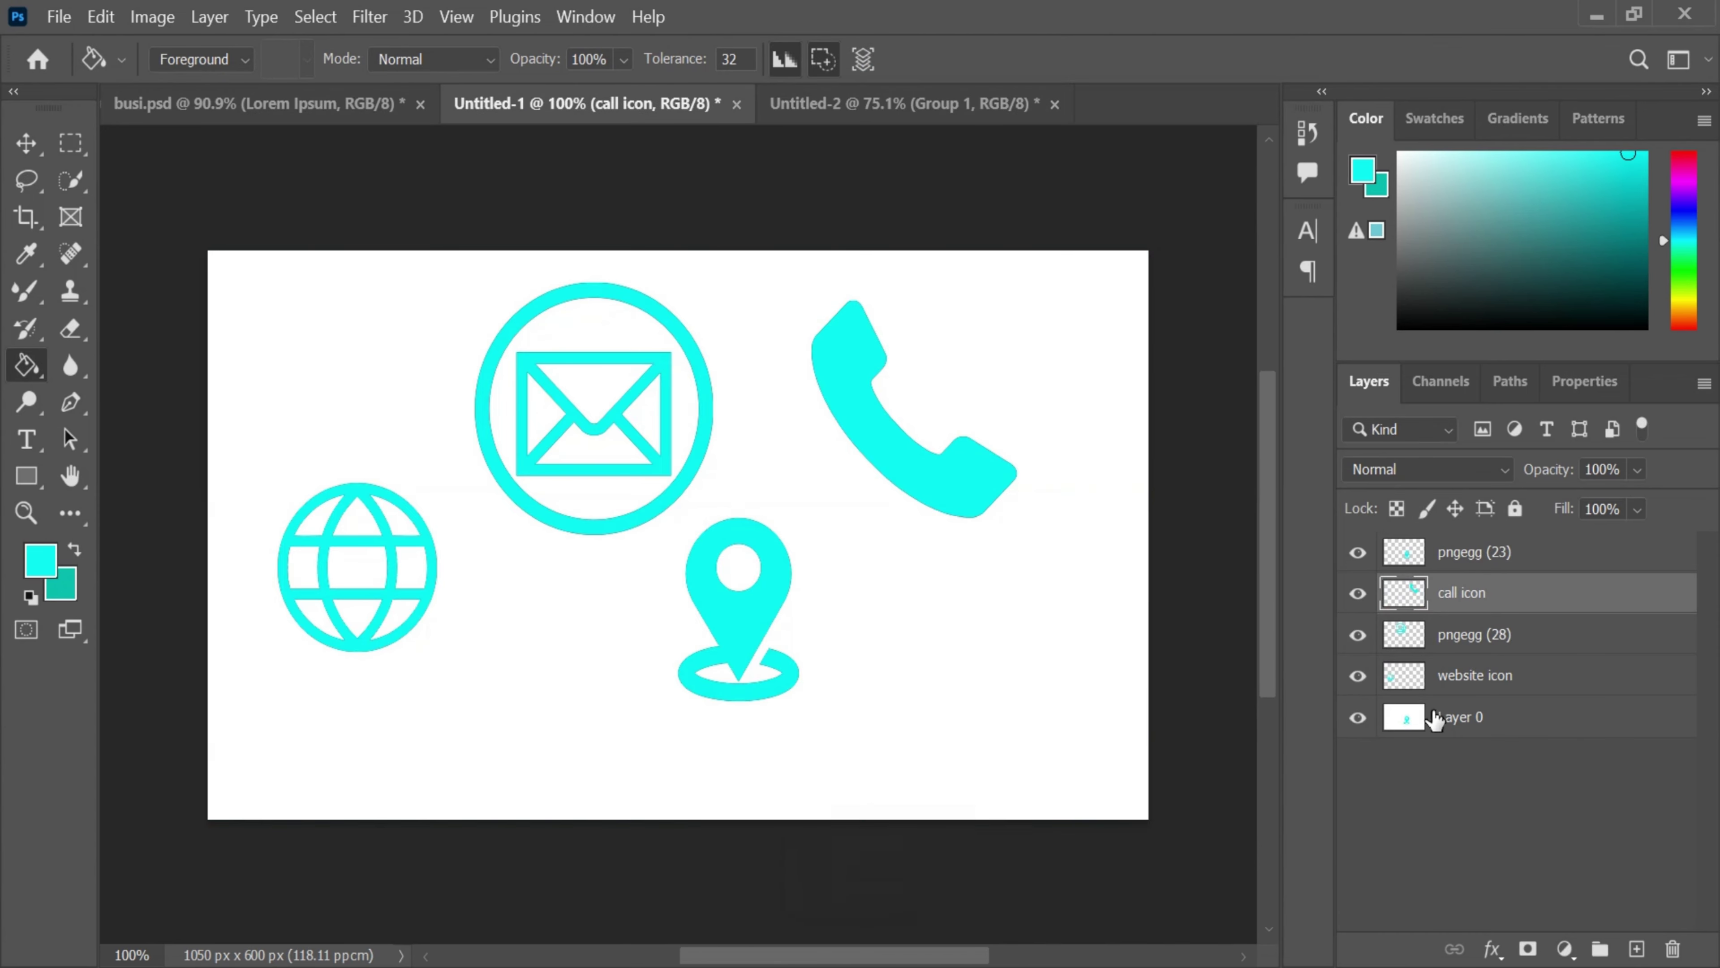
left_click(1401, 676, "ctrl")
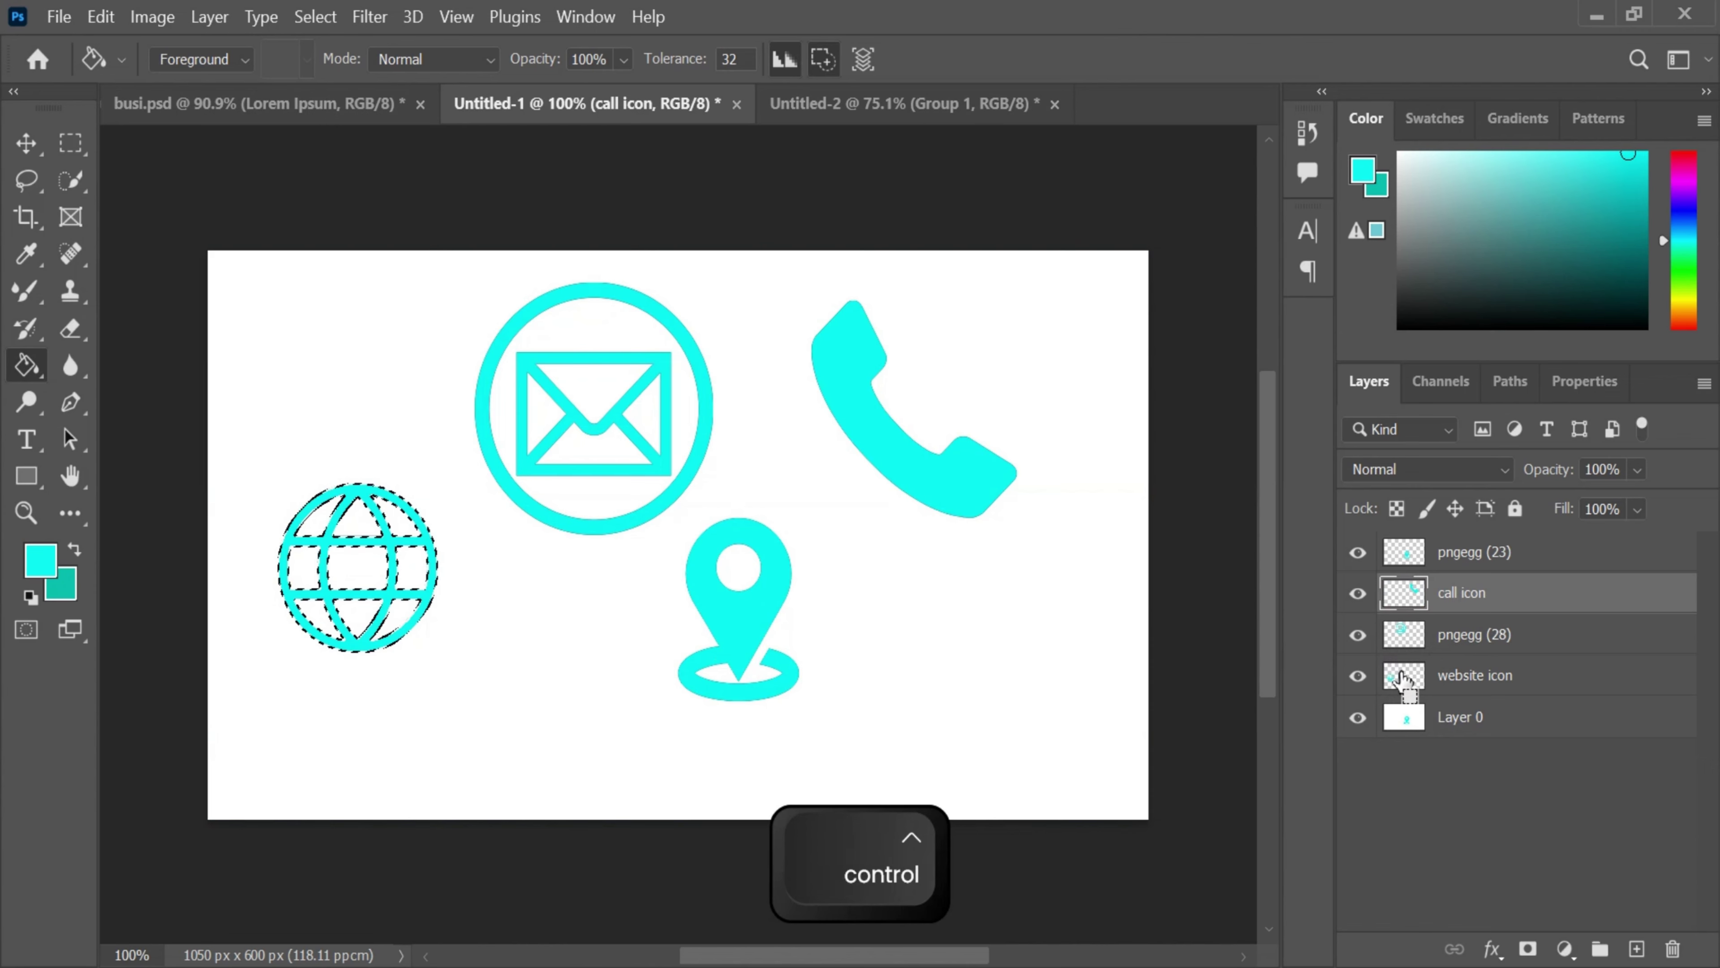
left_click(1405, 554, "ctrl")
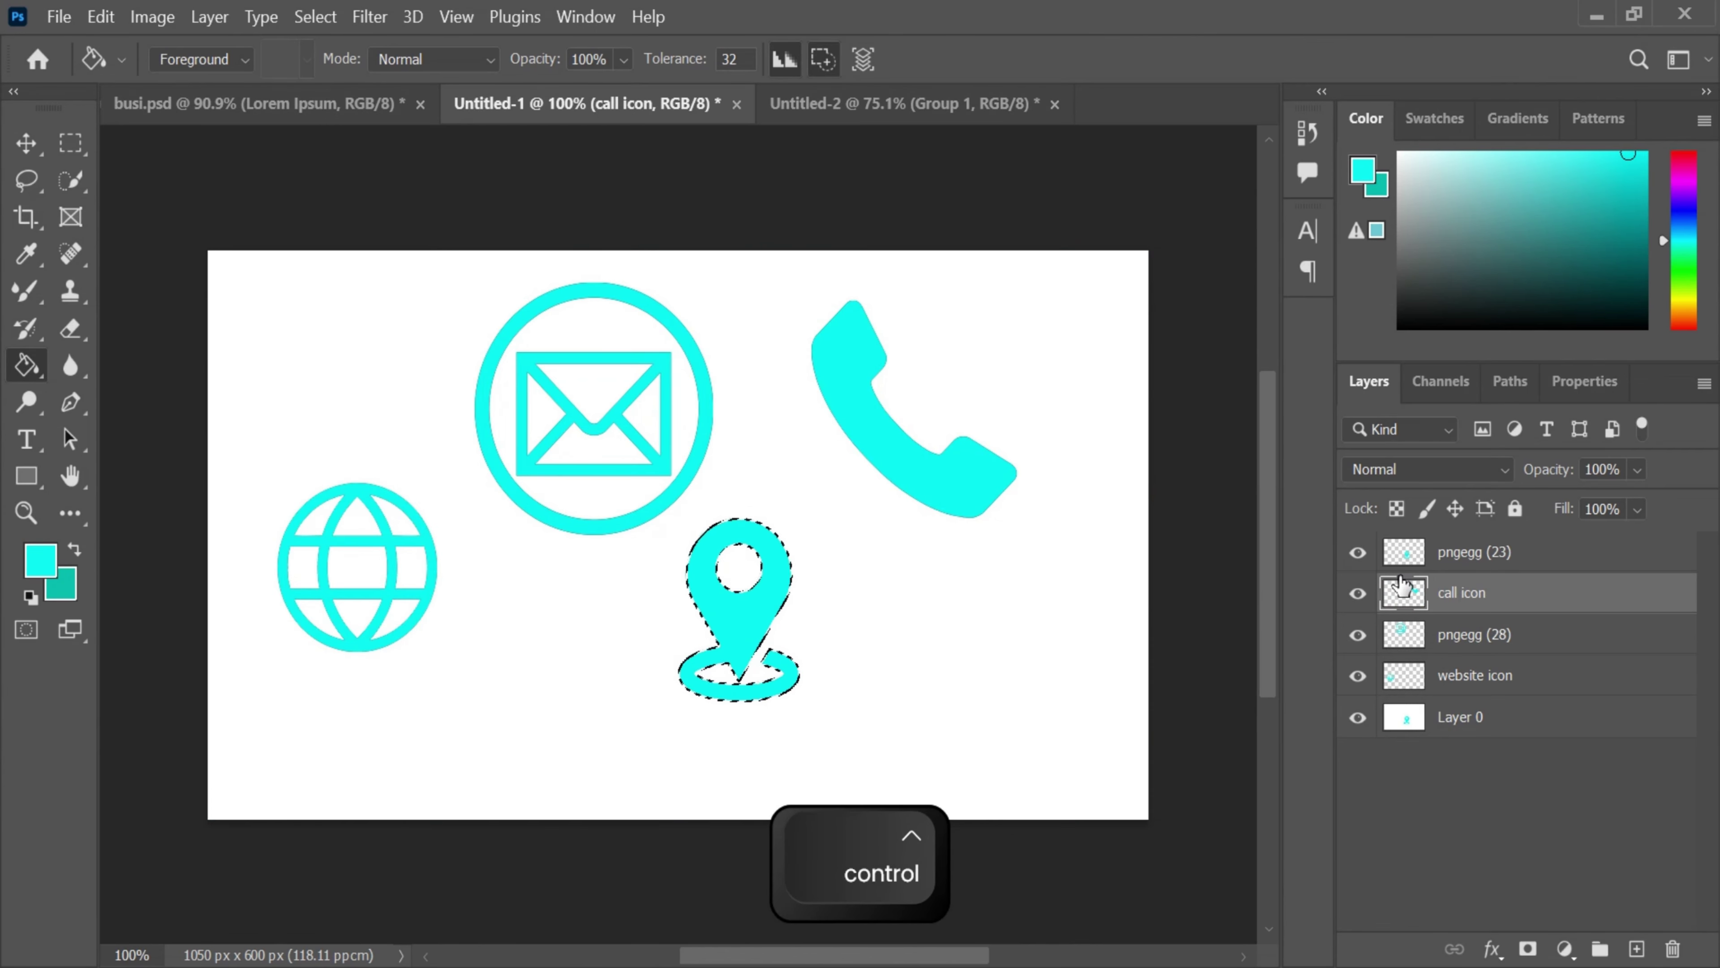
key("ctrl+c")
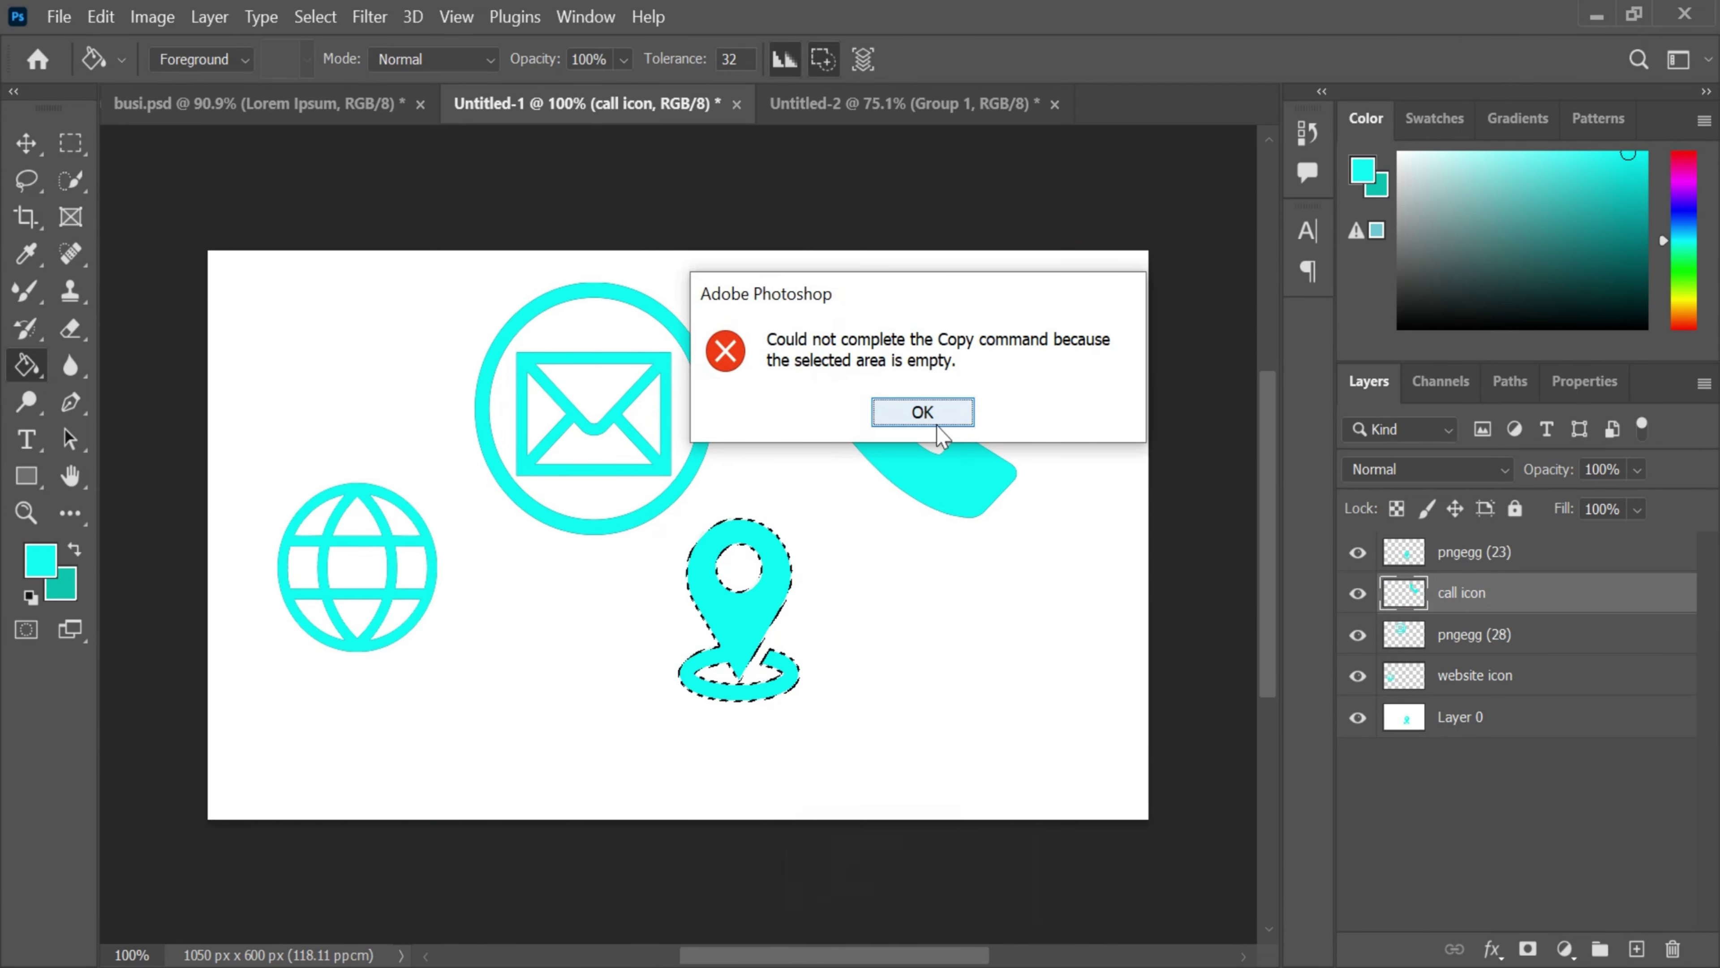
left_click(923, 413)
key("ctrl+c")
key("Return")
- Bring the phone icon onto the card, shrink it, and move it up-left
left_click_drag(1496, 614, 983, 532)
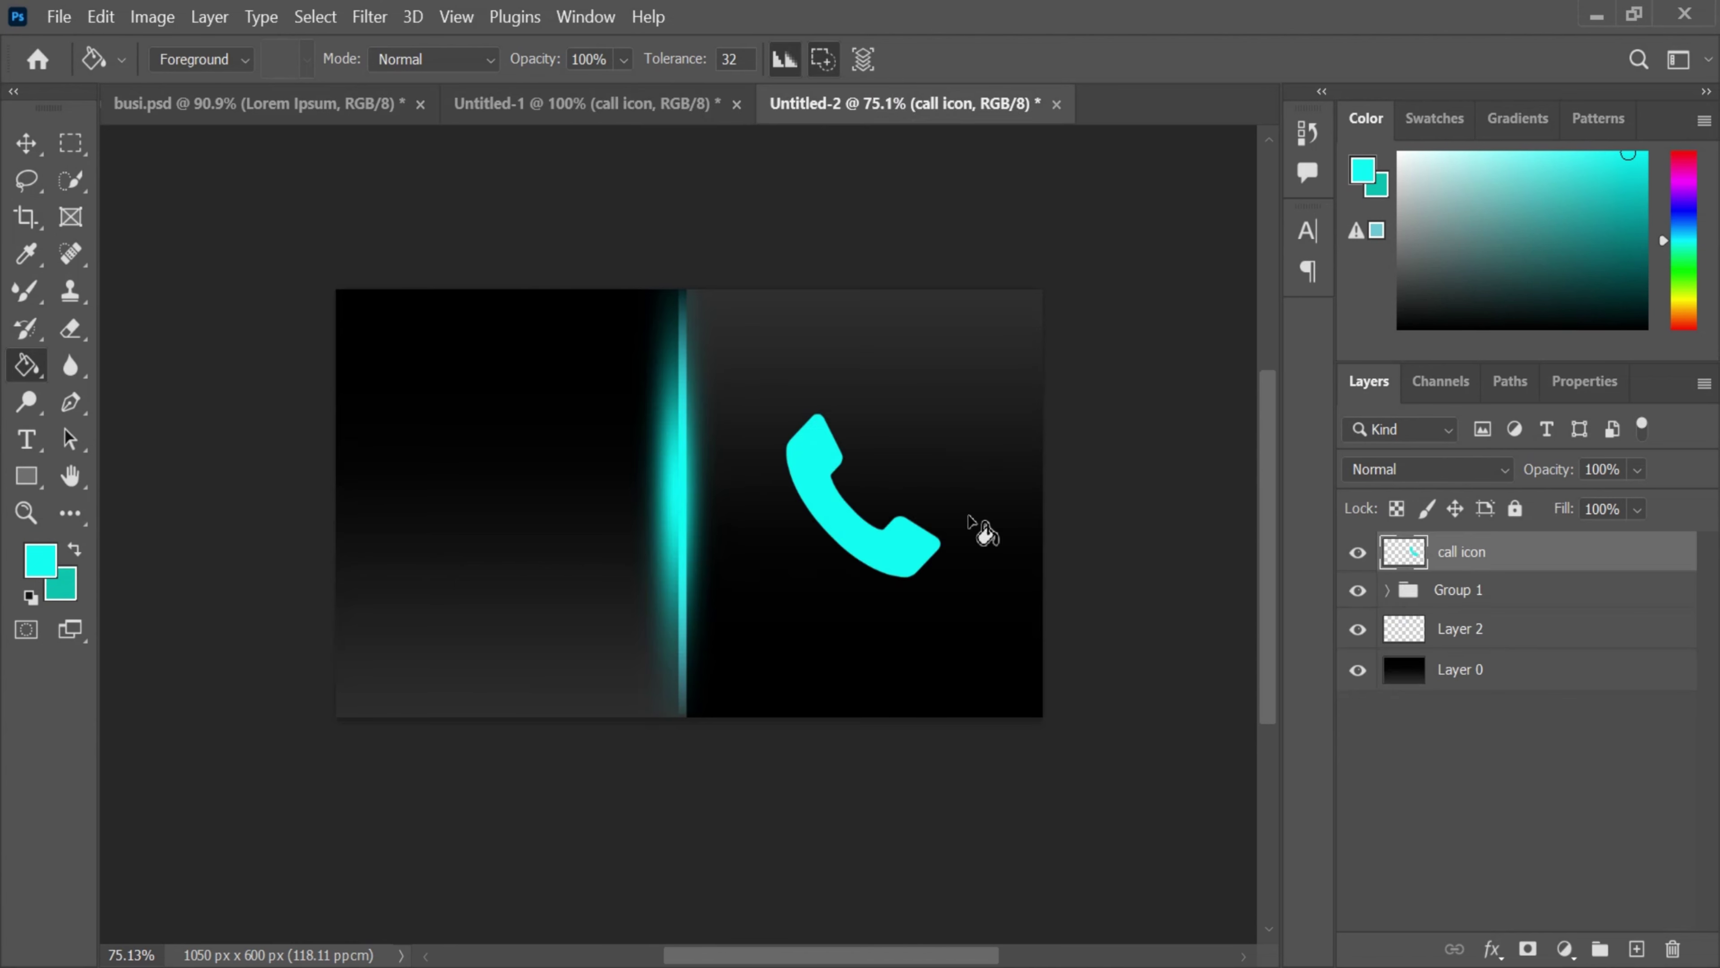
key("ctrl+t")
left_click_drag(780, 403, 674, 400)
scroll(905, 447, "up", 3)
key("Return")
- Bring the location pin onto the card, shrink it, and place it below the phone
left_click(587, 103)
left_click_drag(1470, 551, 753, 530)
key("ctrl+t")
left_click_drag(880, 433, 761, 548)
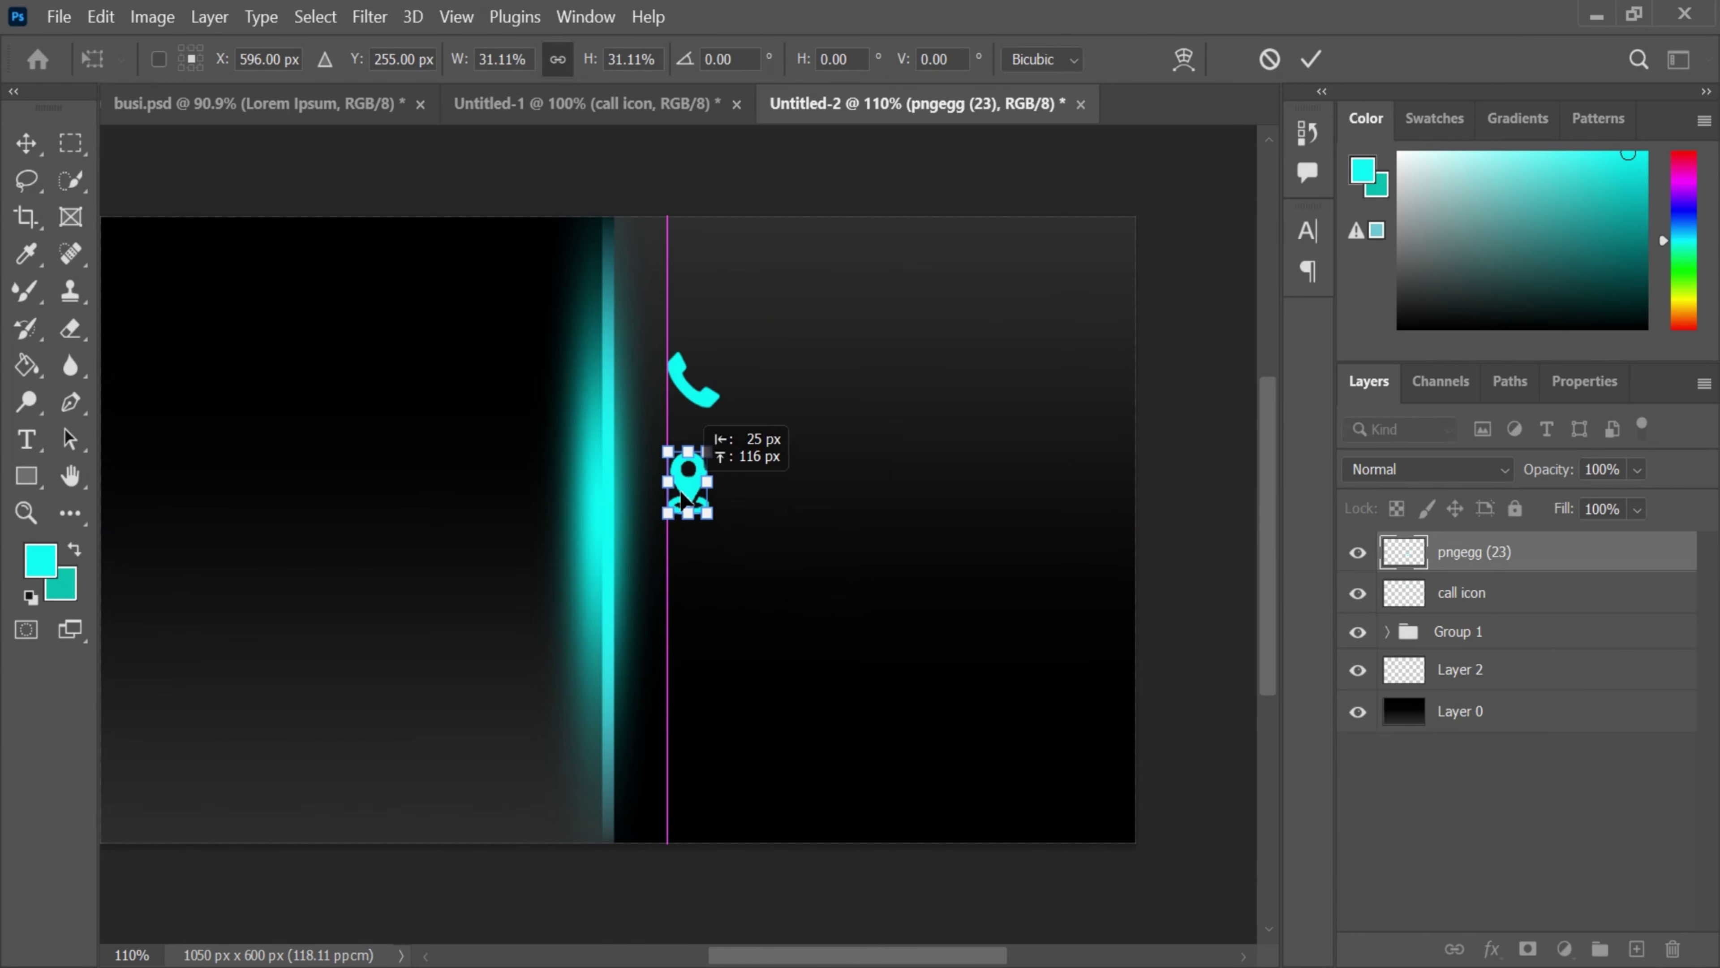
left_click(1310, 59)
- Bring the envelope onto the card, shrink it to about 105 px, and nudge it up
left_click(587, 103)
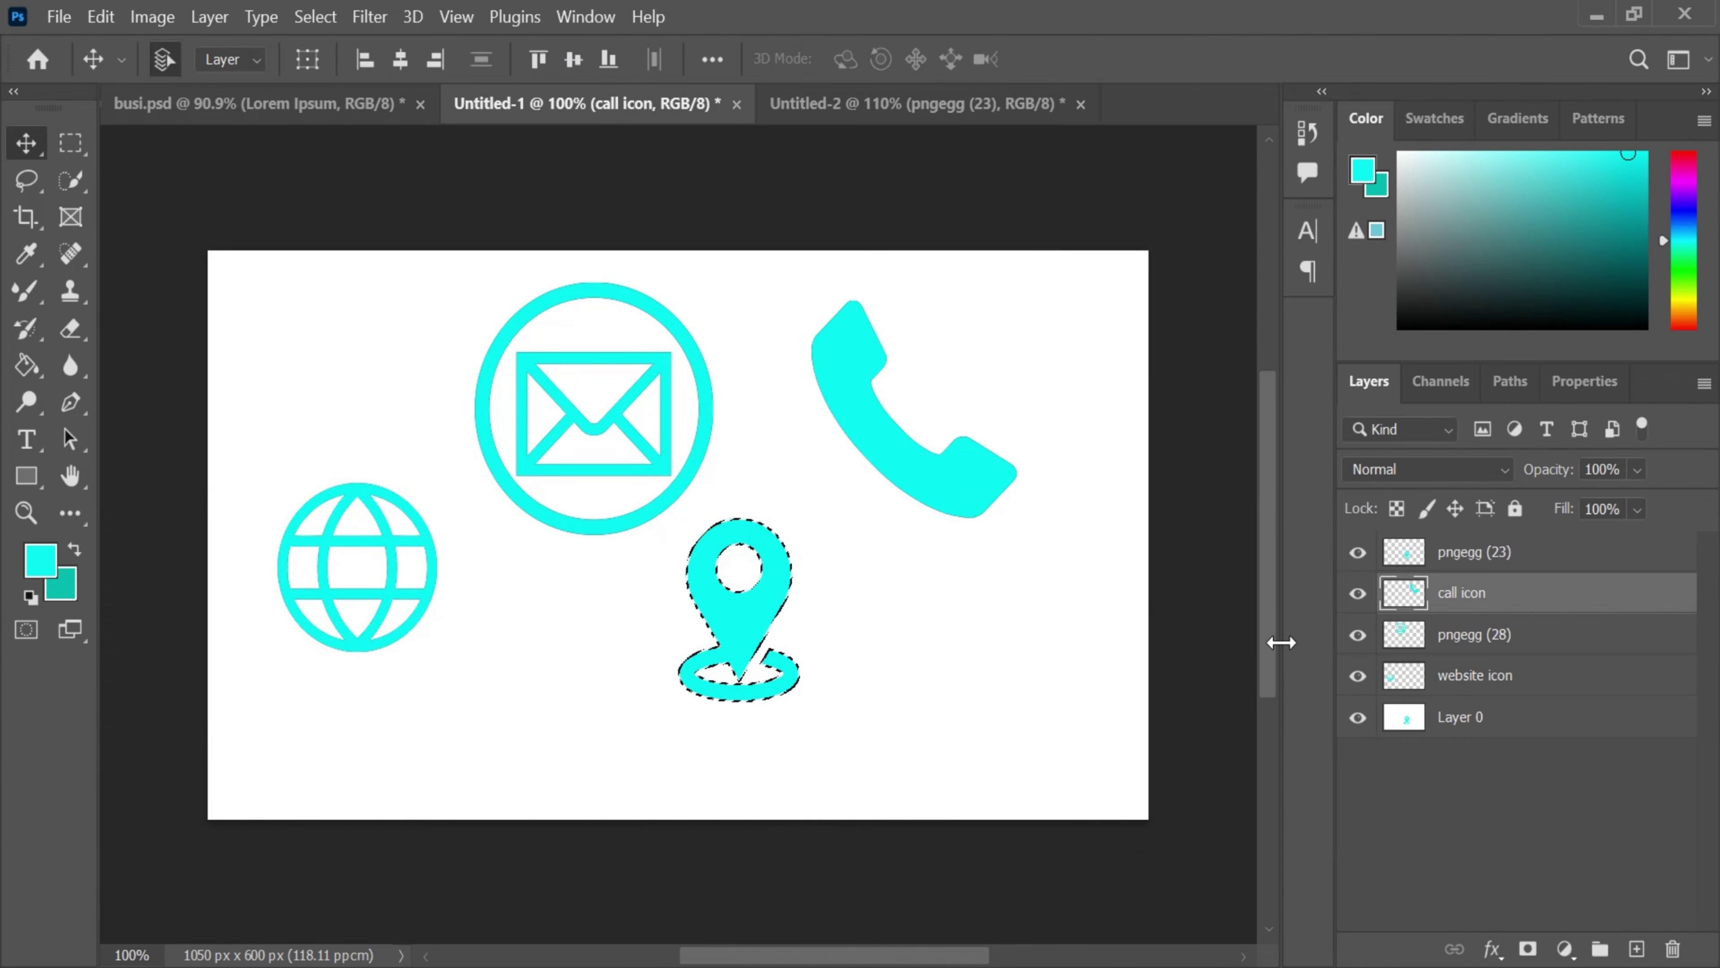
left_click(1405, 634, "ctrl")
left_click_drag(1430, 652, 783, 638)
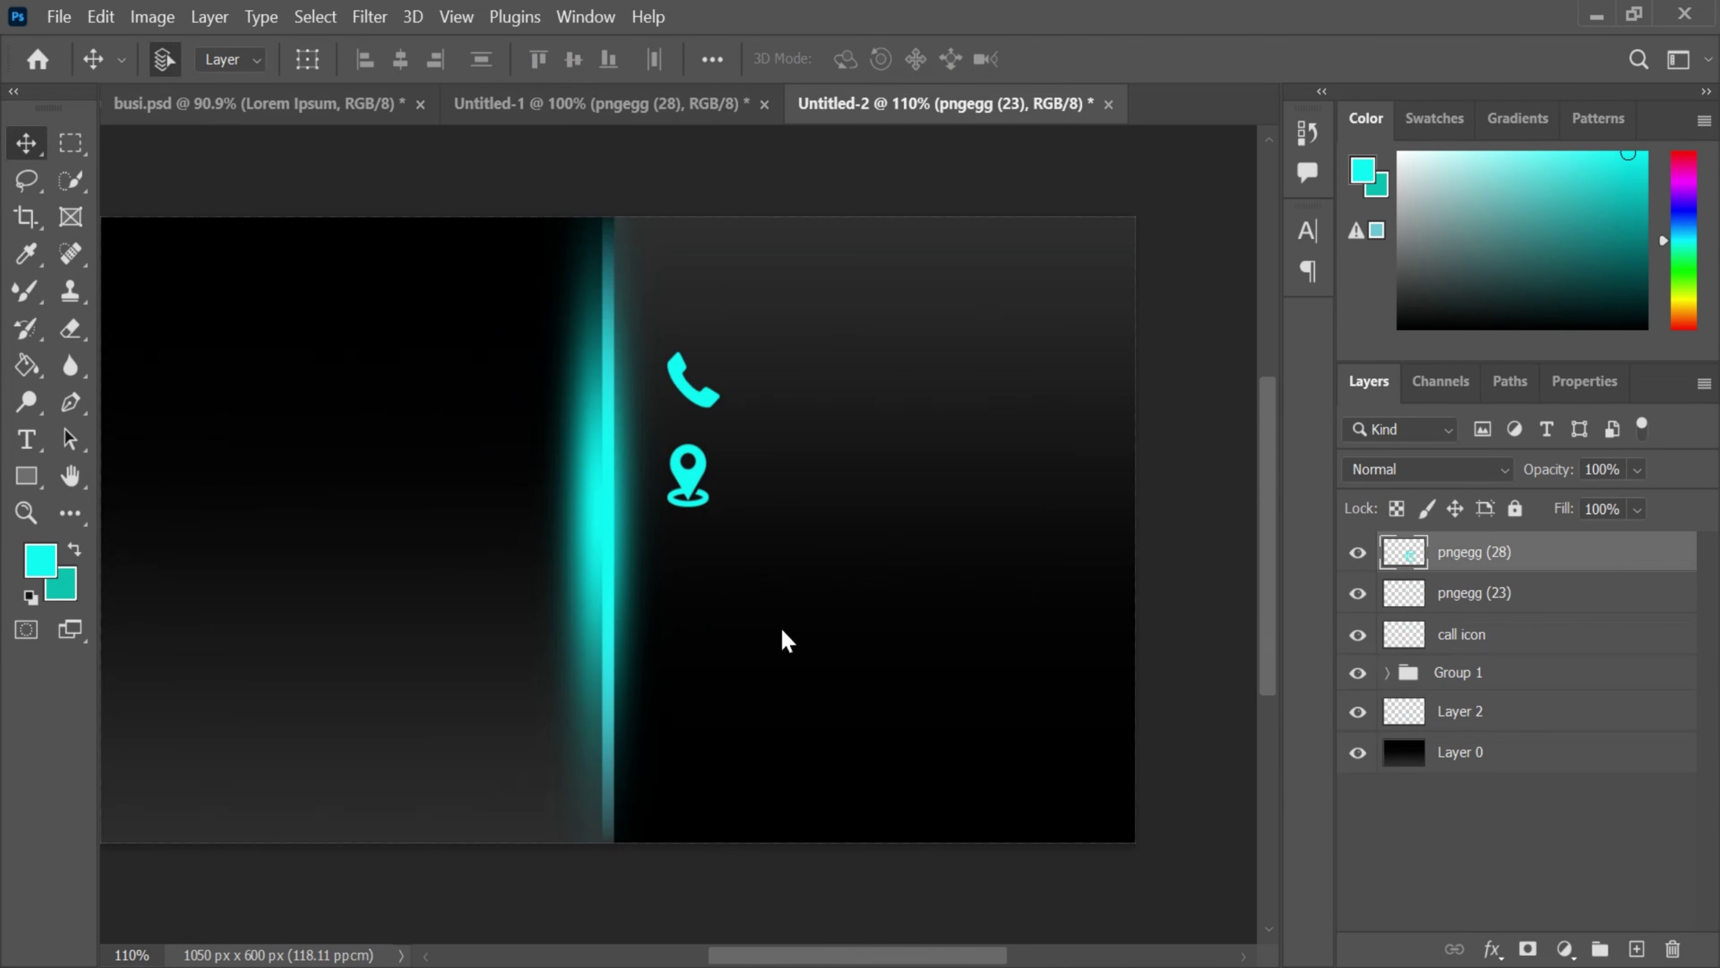
key("ctrl+t")
left_click_drag(904, 488, 666, 698)
scroll(706, 589, "up", 3)
key("Return")
left_click_drag(666, 723, 671, 699)
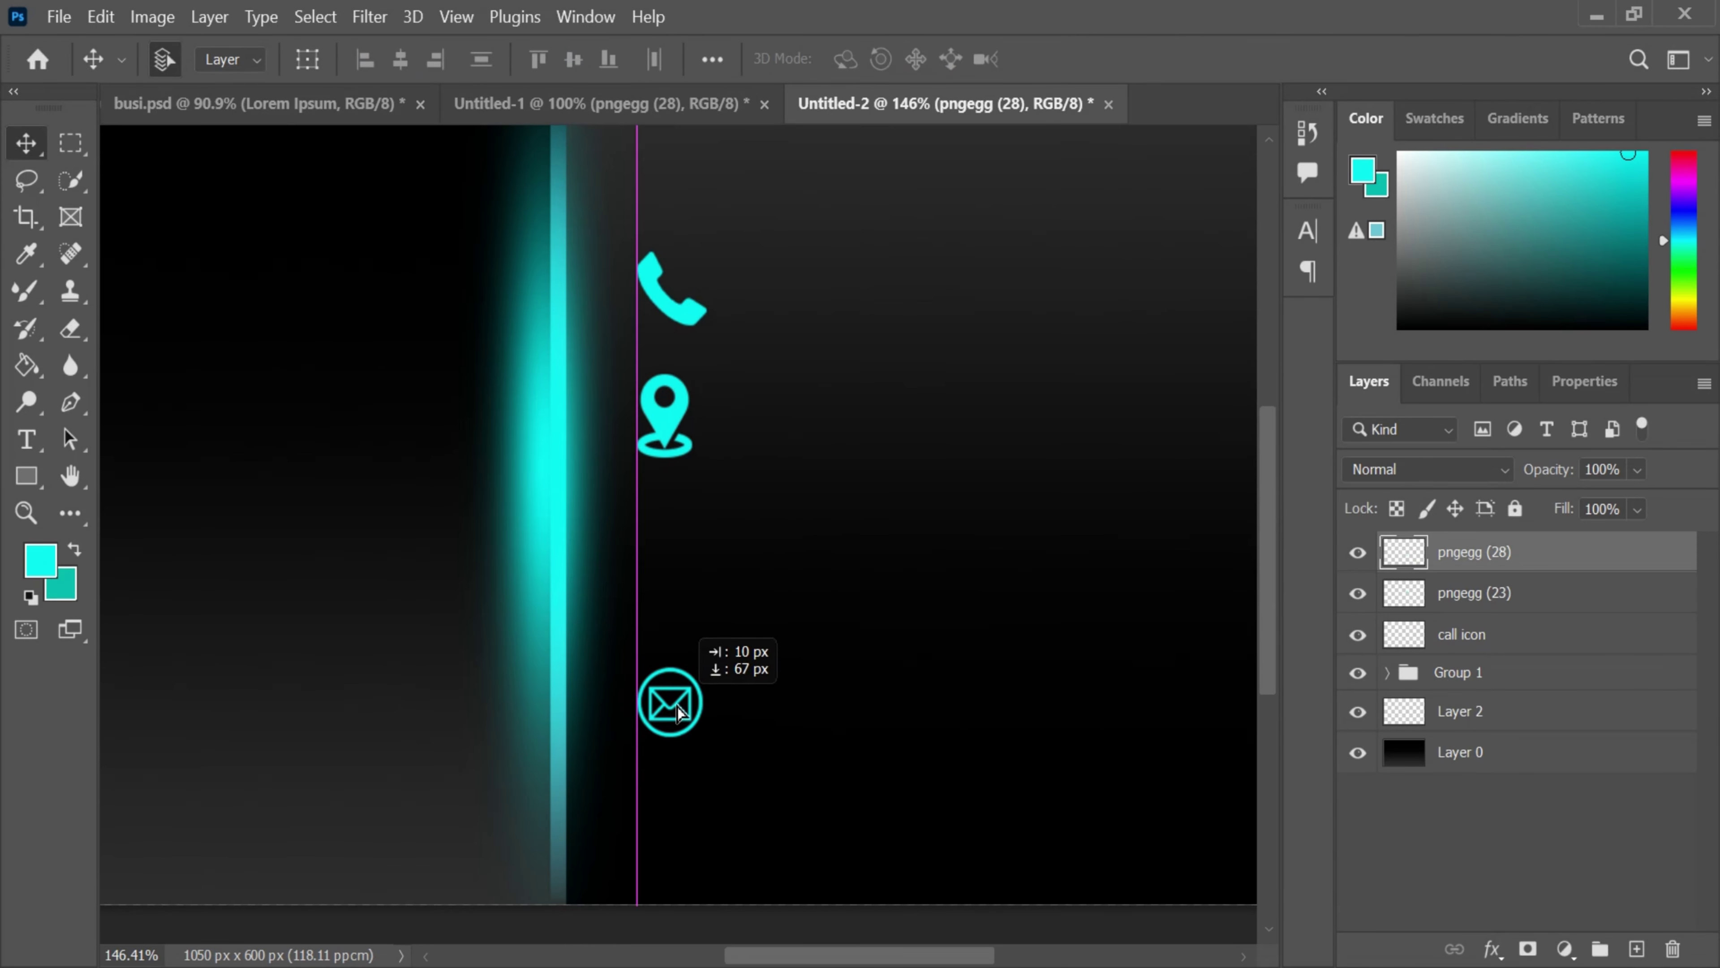
- Drag the website globe icon onto the card and move the envelope up toward the pin
left_click(600, 103)
left_click_drag(1470, 675, 843, 630)
left_click(684, 741)
key("ctrl+z")
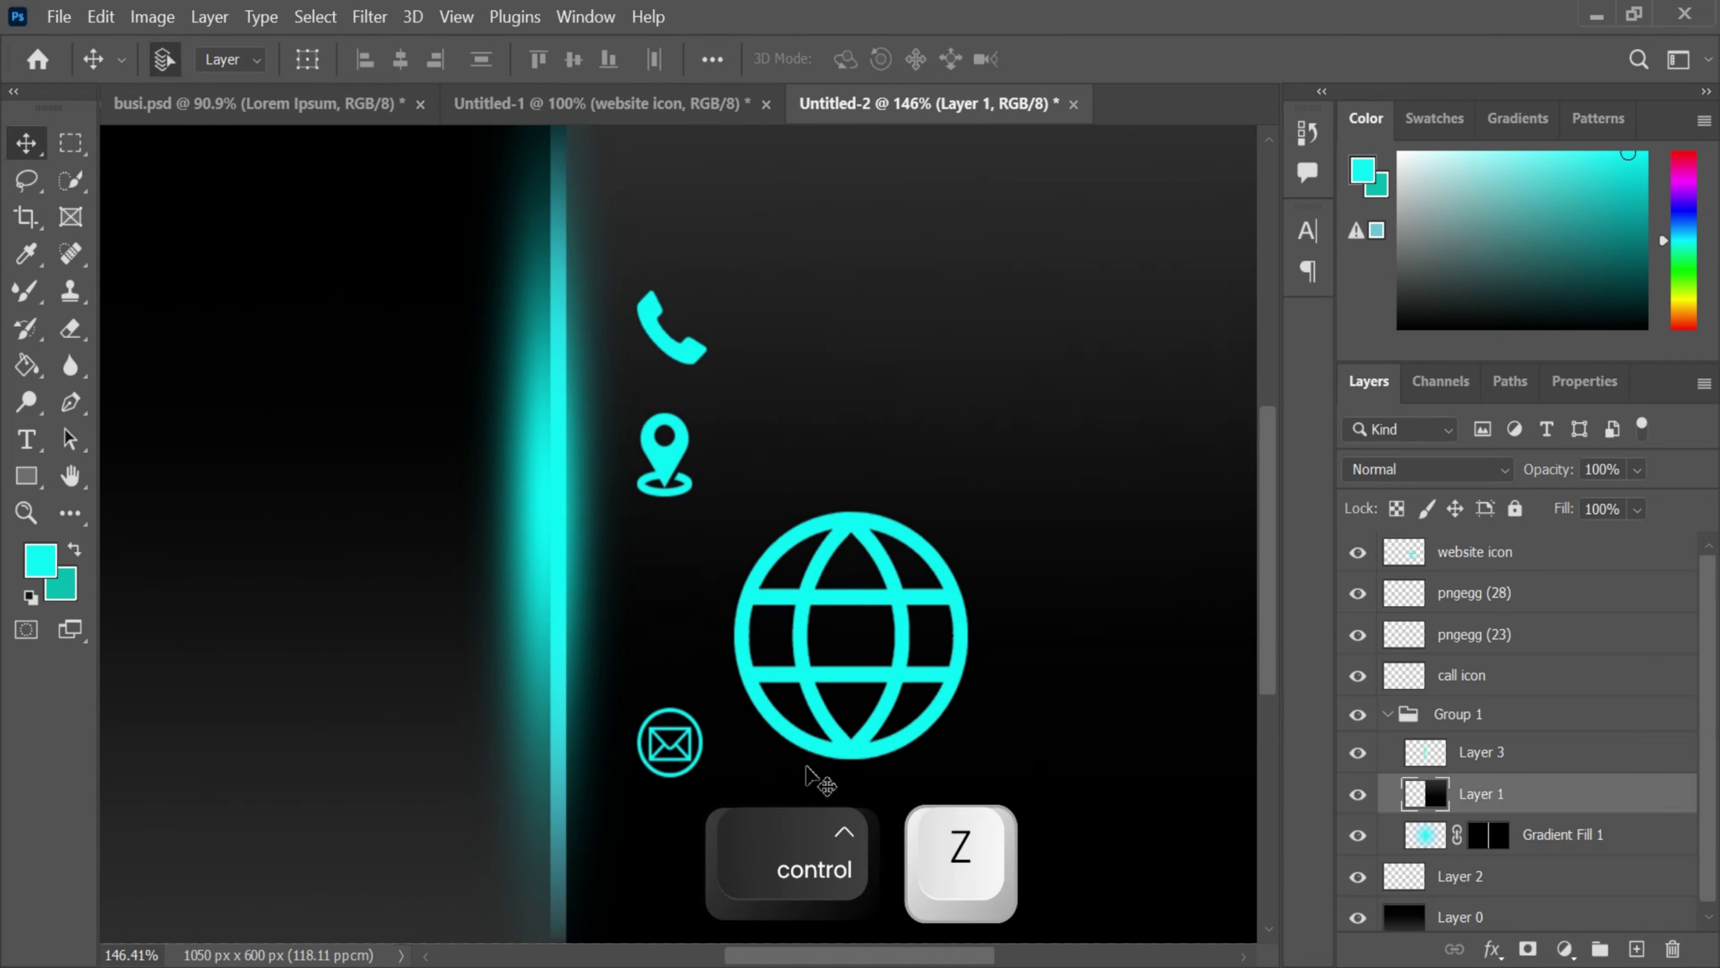
left_click(1500, 676)
left_click(673, 754, "ctrl")
left_click_drag(674, 754, 675, 633)
scroll(953, 596, "down", 3)
key("ctrl")
- Scale the globe icon down to about 43%
key("ctrl+t")
key("Escape")
left_click(1461, 676)
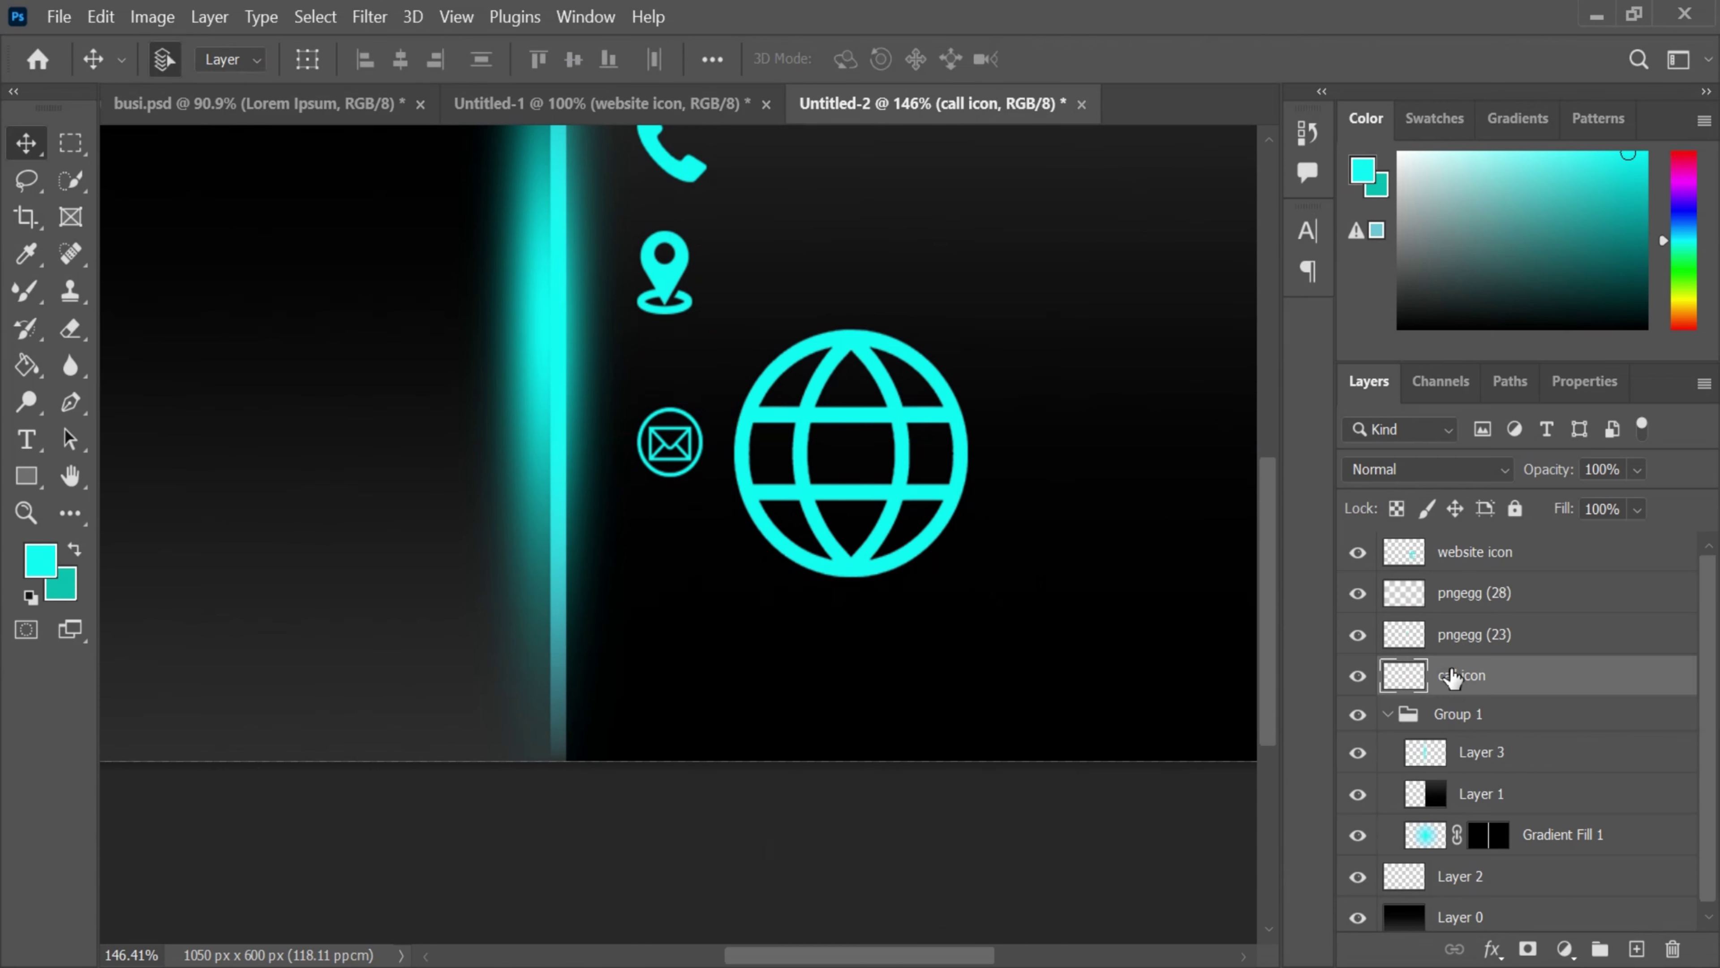
left_click(1474, 635)
left_click(1475, 551)
key("ctrl+t")
left_click_drag(979, 330, 695, 649)
left_click(1311, 59)
- Align the envelope and globe evenly in the icon column below the pin
scroll(902, 480, "down", 2, "alt")
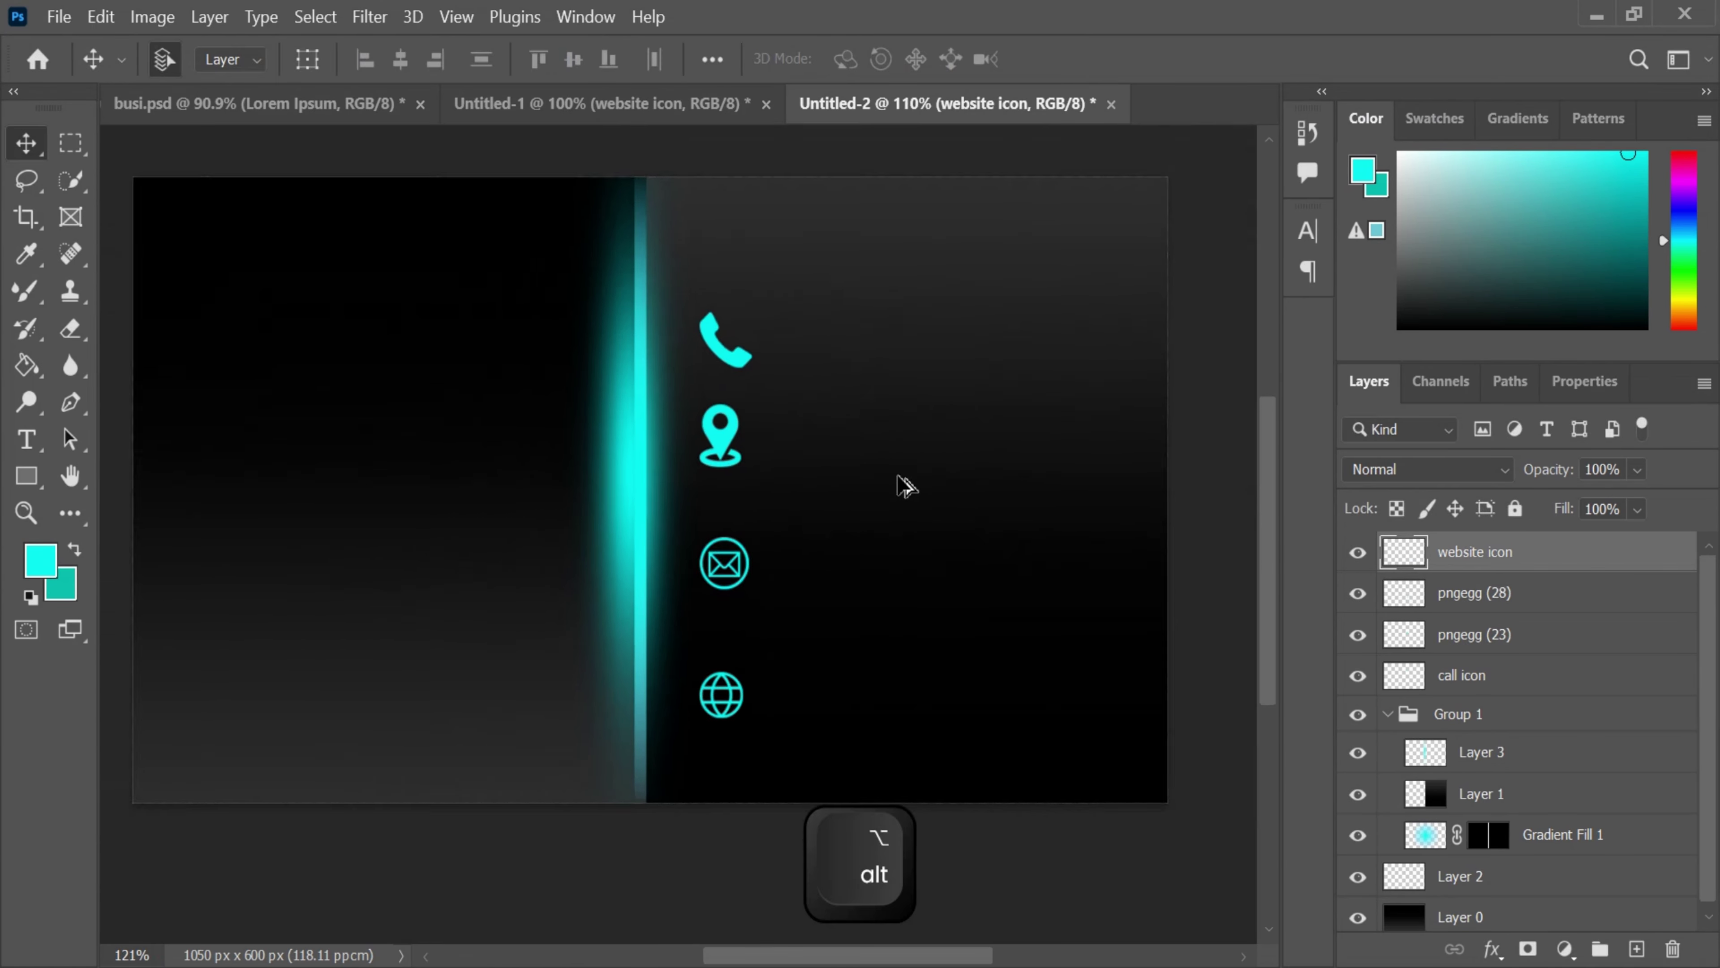
scroll(902, 480, "up", 1, "alt")
left_click_drag(703, 586, 704, 553)
left_click_drag(704, 718, 709, 632)
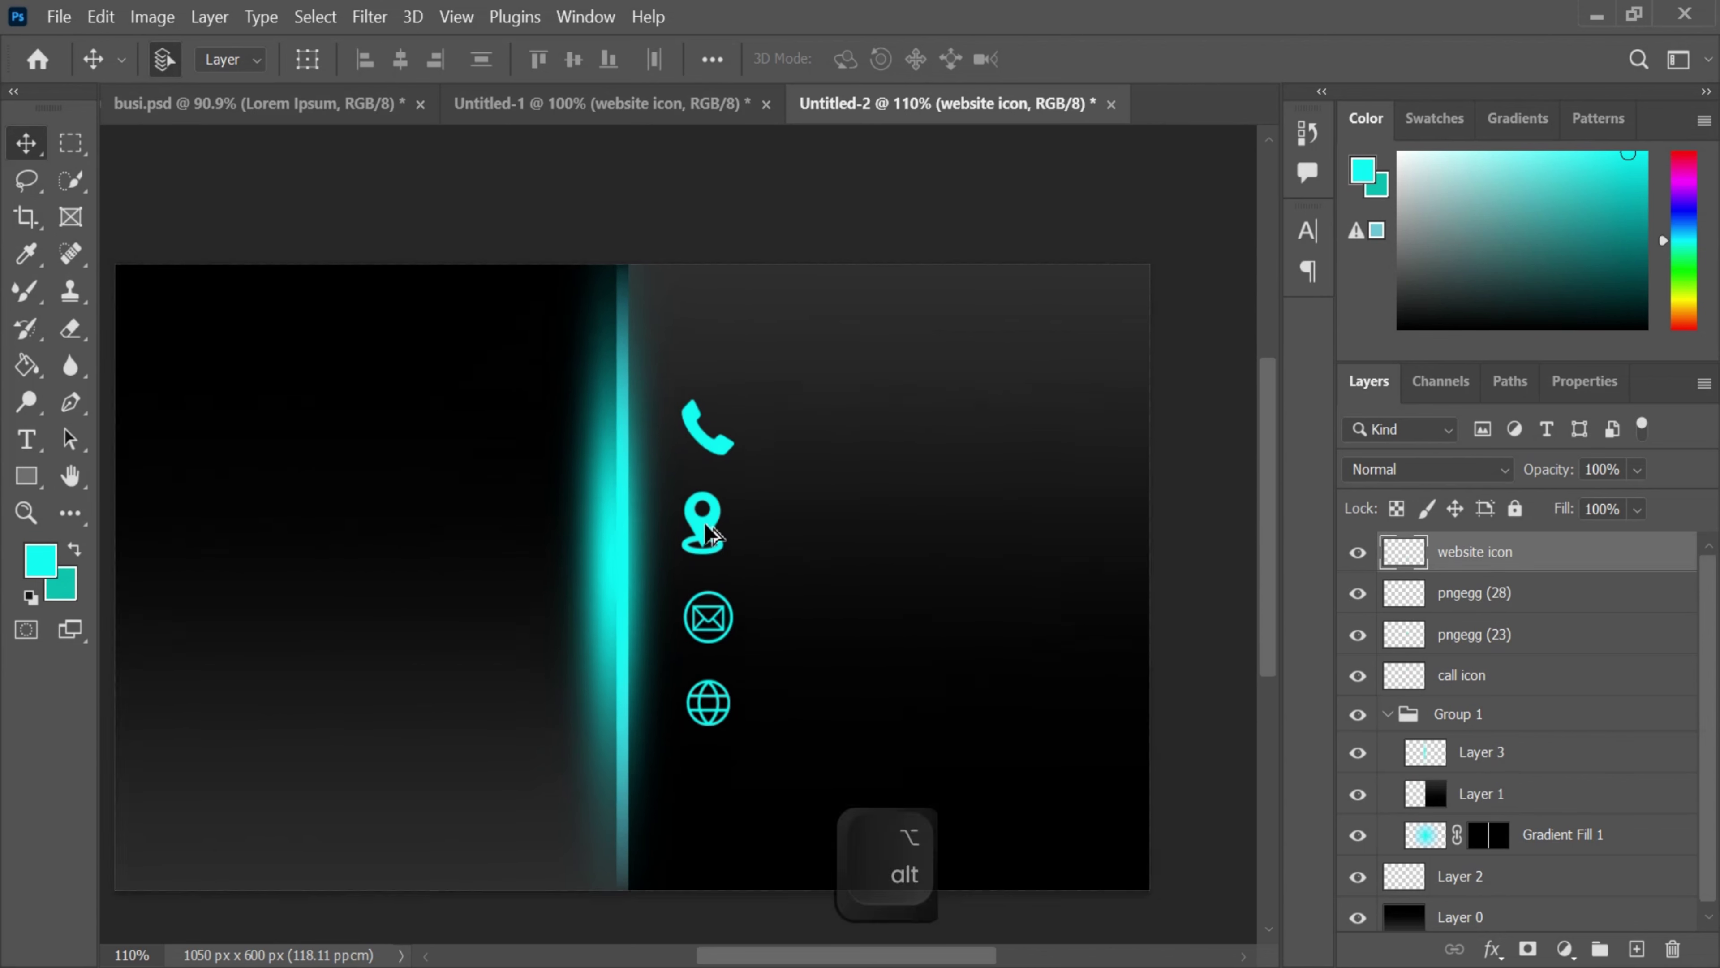
- Type the cardholder's name in capitals on the card's left side
scroll(499, 499, "down", 1, "alt")
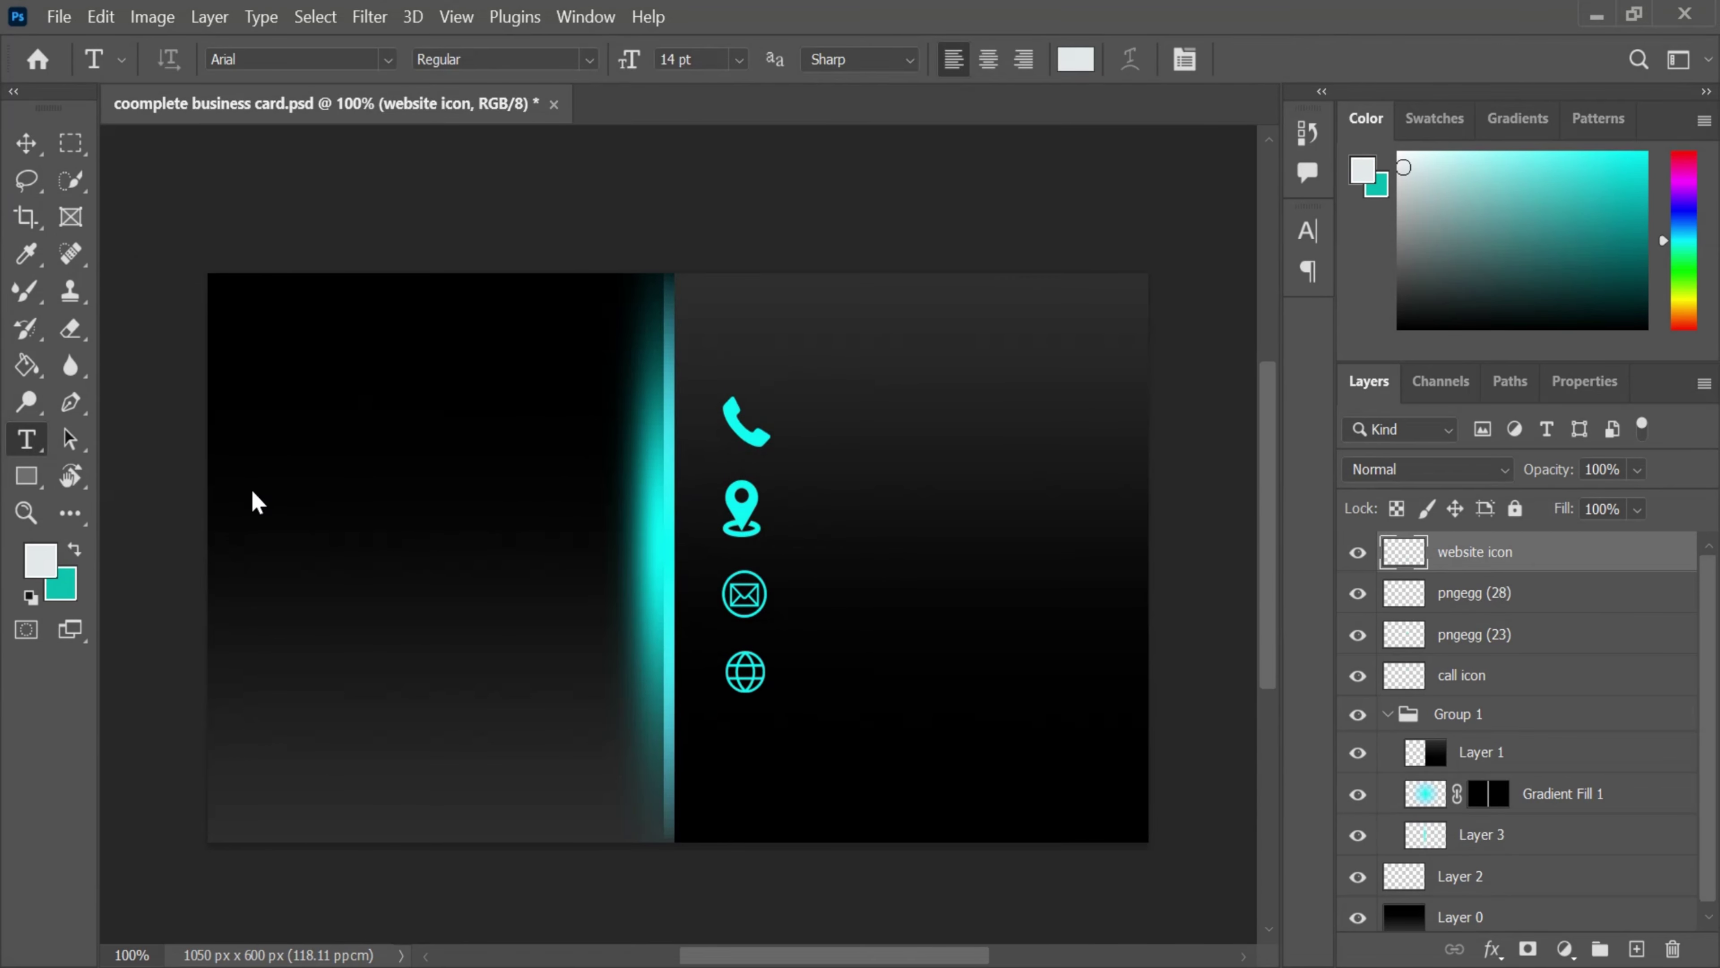
left_click(293, 490)
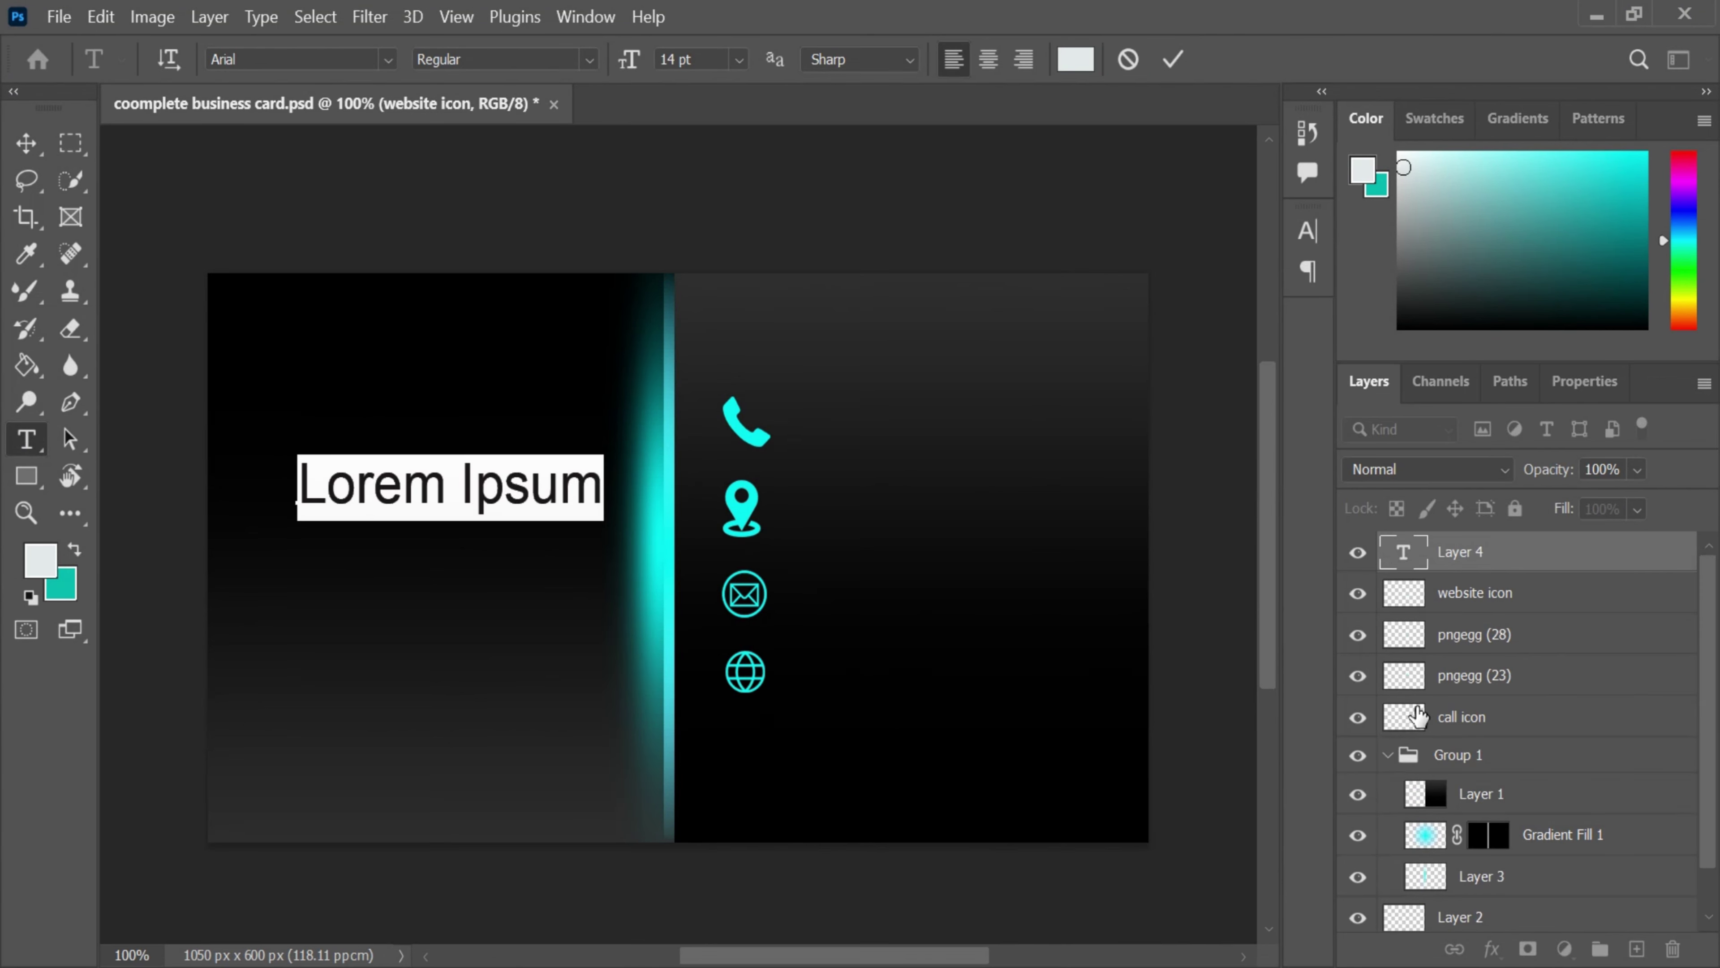
key("BackSpace")
type("m")
key("BackSpace")
key("Caps_Lock")
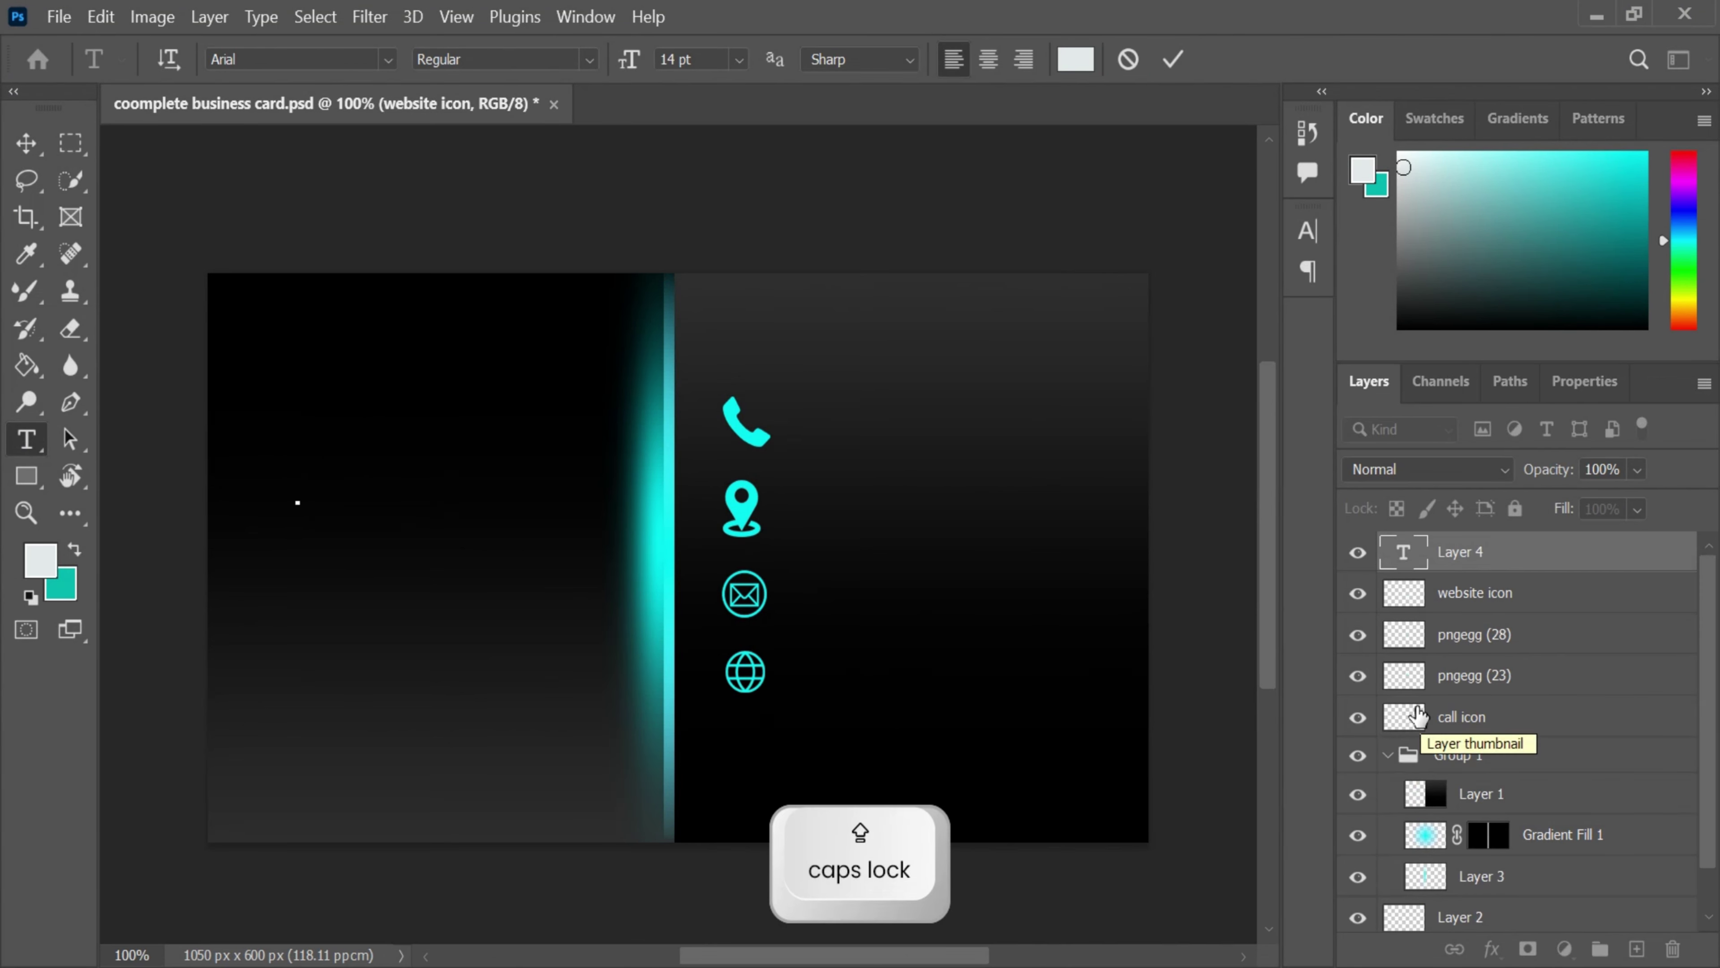
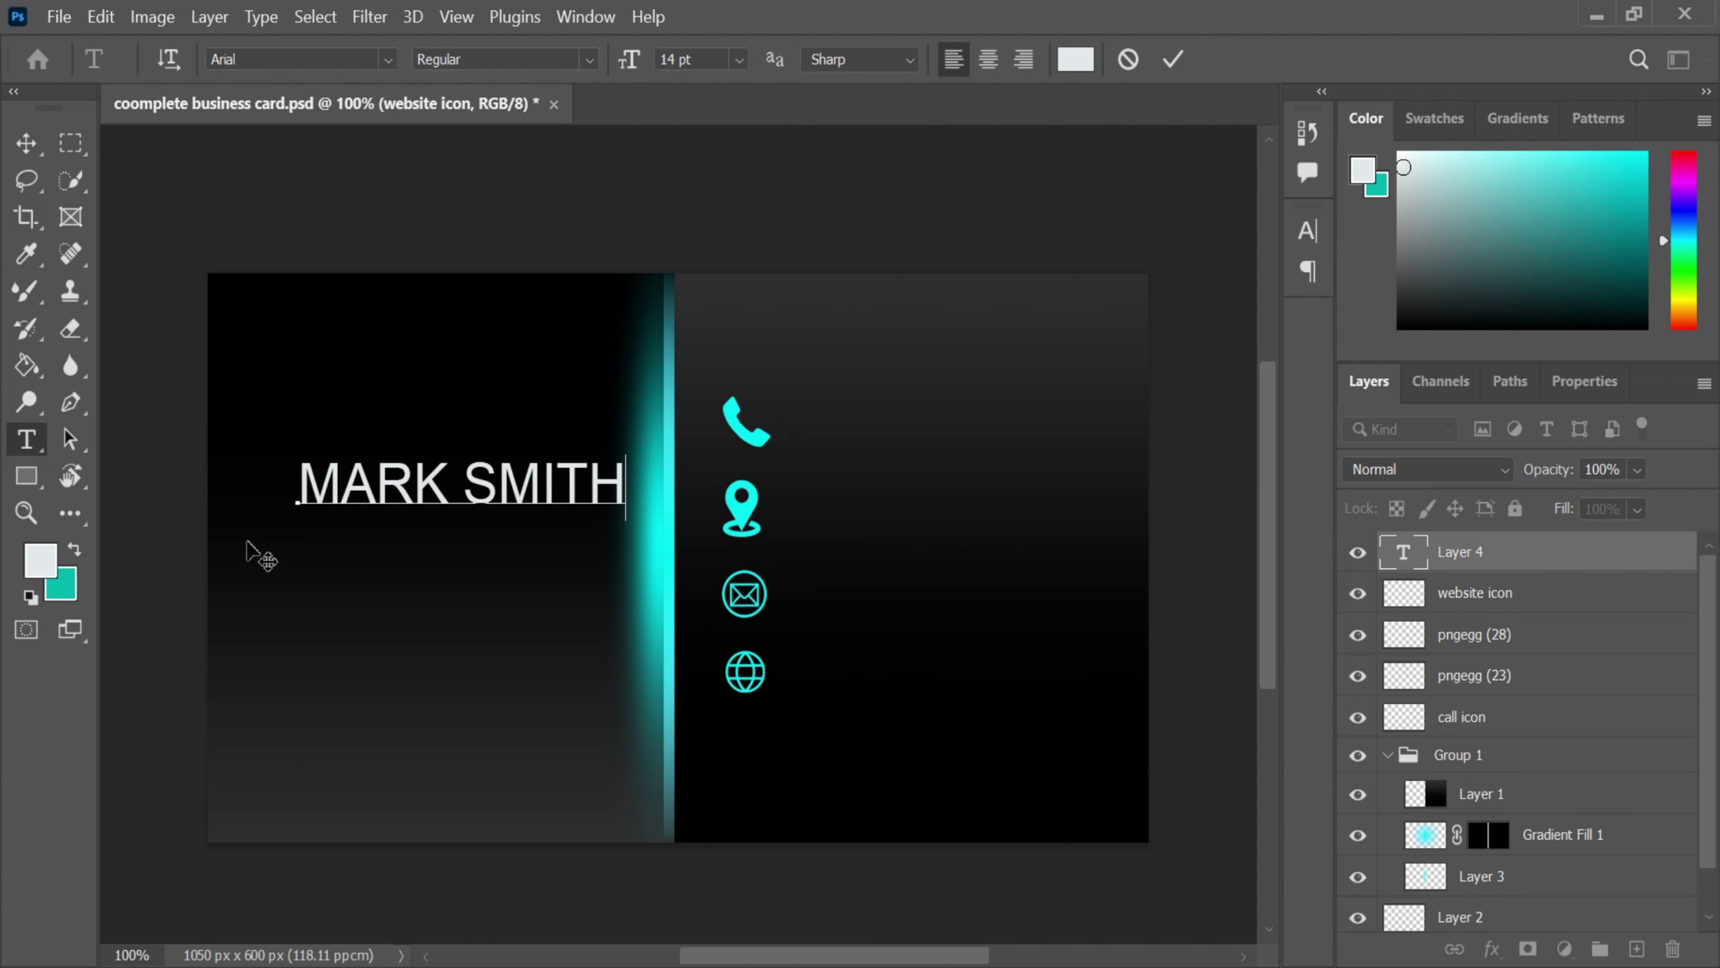
- Colour the name bright cyan, sampled from the card's glow line, and commit it
key("ctrl+a")
left_click(1076, 59)
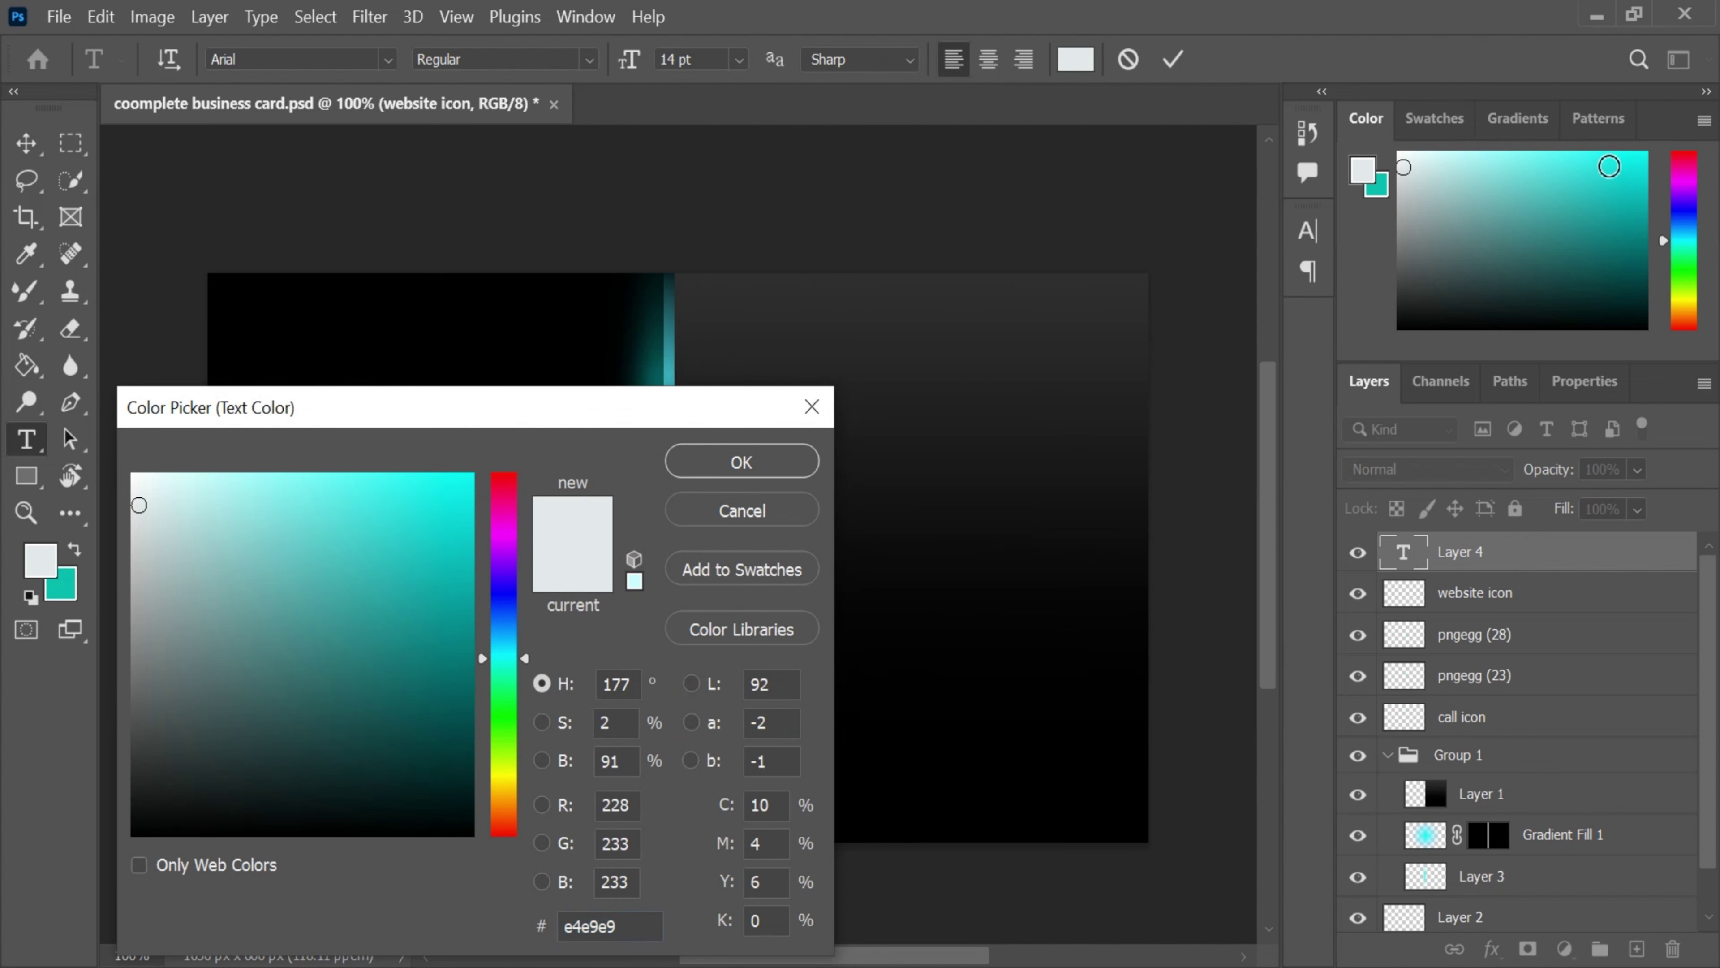
left_click(665, 366)
key("ctrl+v")
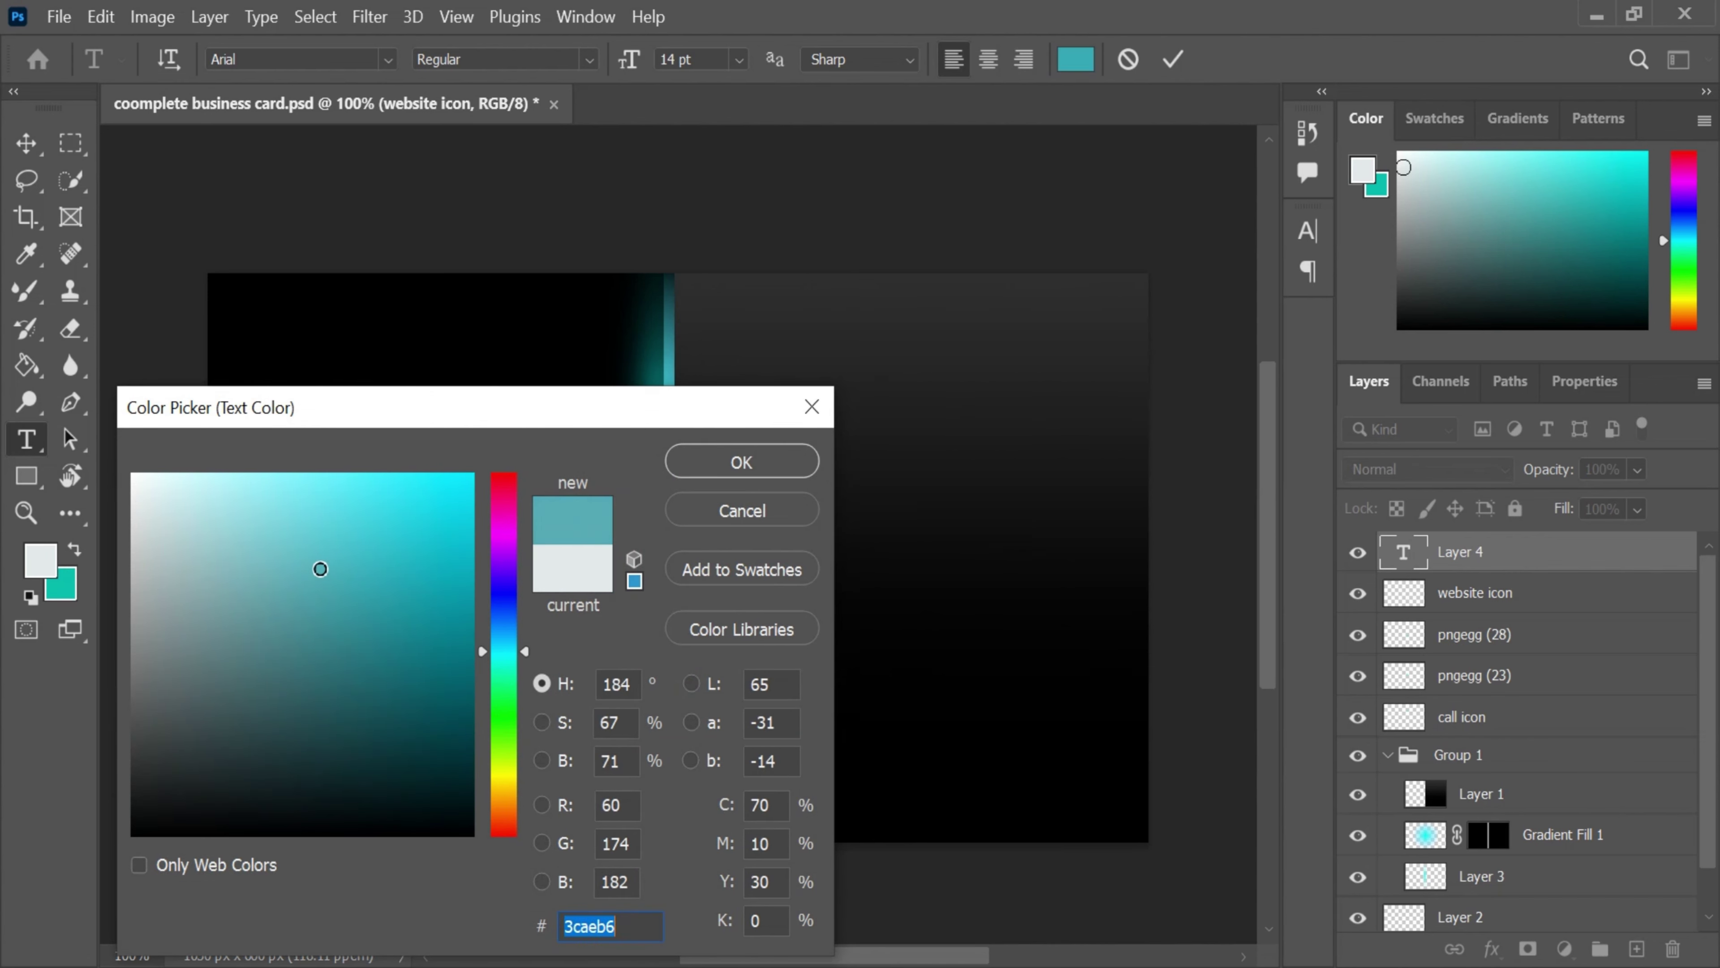
left_click_drag(474, 407, 1365, 266)
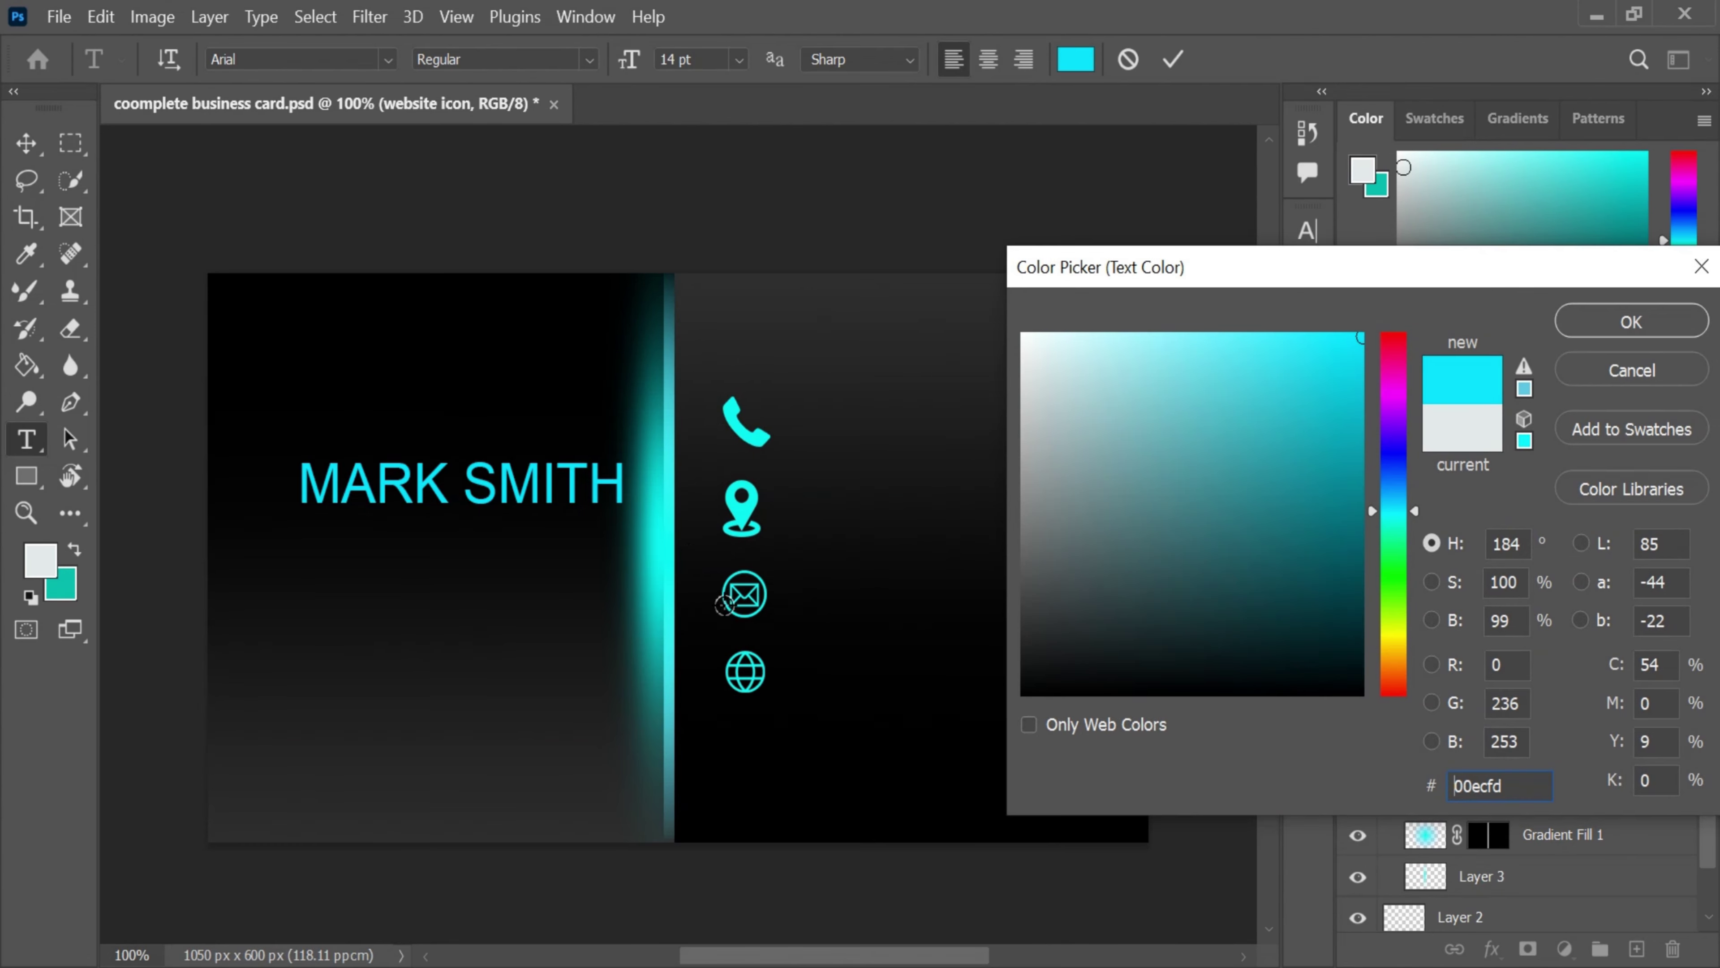
left_click(669, 547)
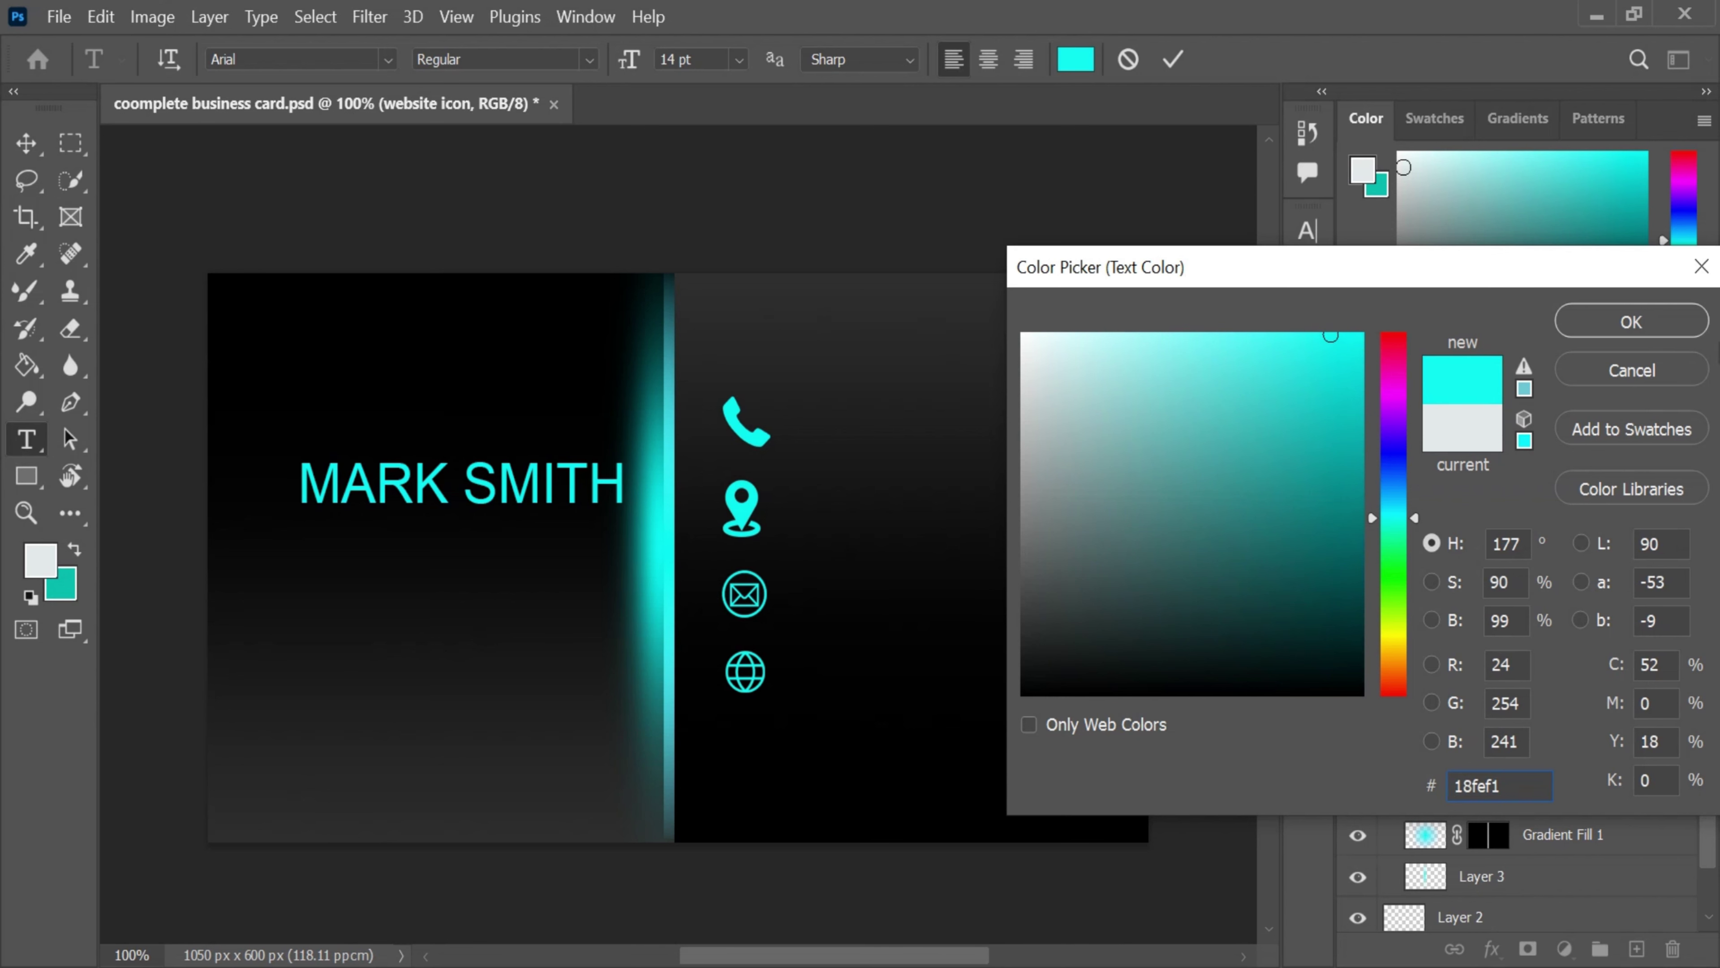
left_click(1631, 321)
left_click(1166, 64)
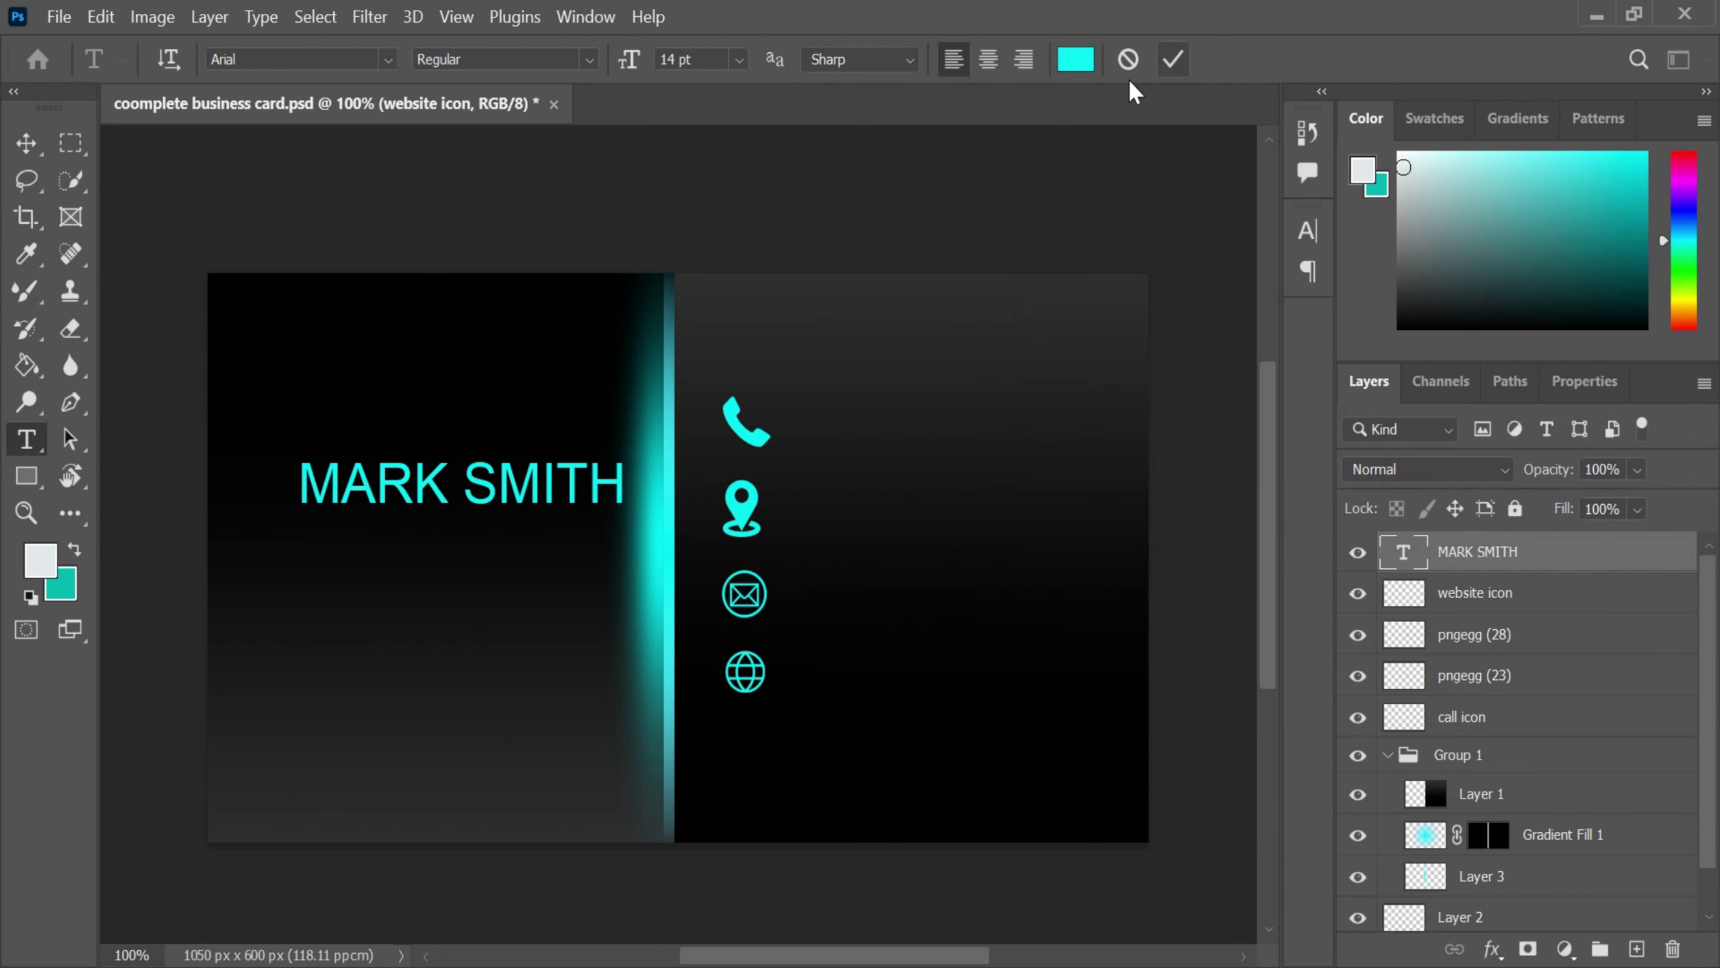
- Enlarge the name to about 110% and shift it further left and down
left_click_drag(496, 474, 455, 482)
key("ctrl+t")
left_click_drag(584, 462, 618, 464)
left_click(1311, 59)
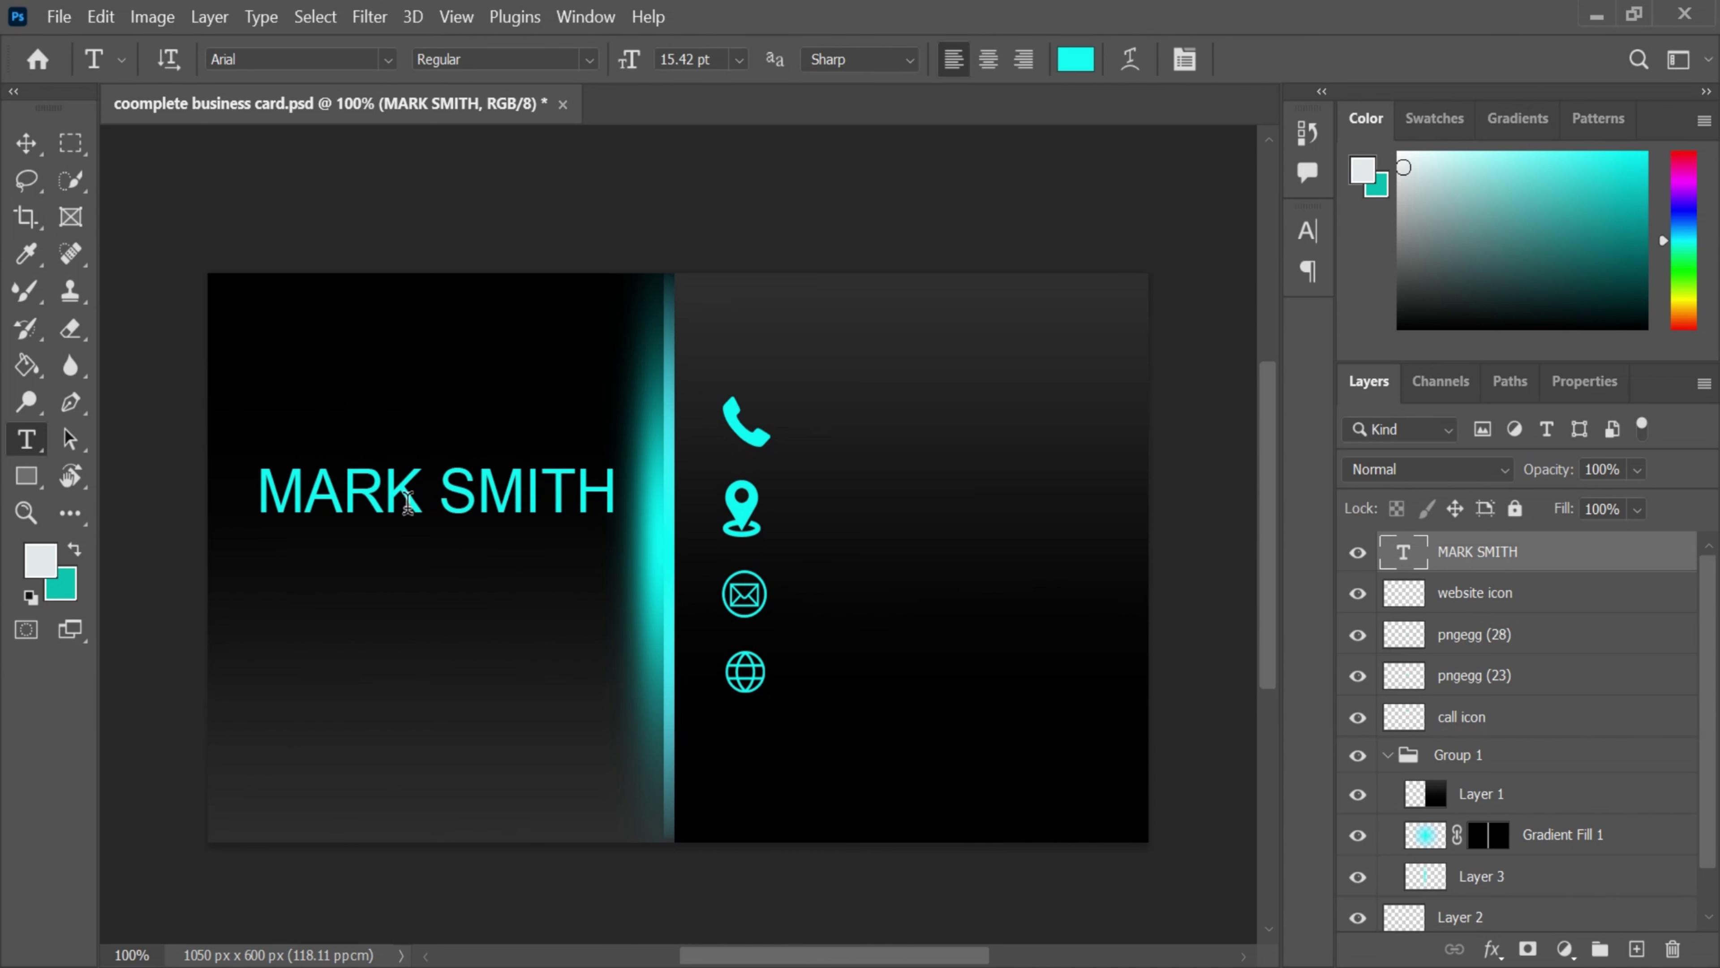
left_click_drag(474, 500, 461, 513)
scroll(407, 644, "down", 1)
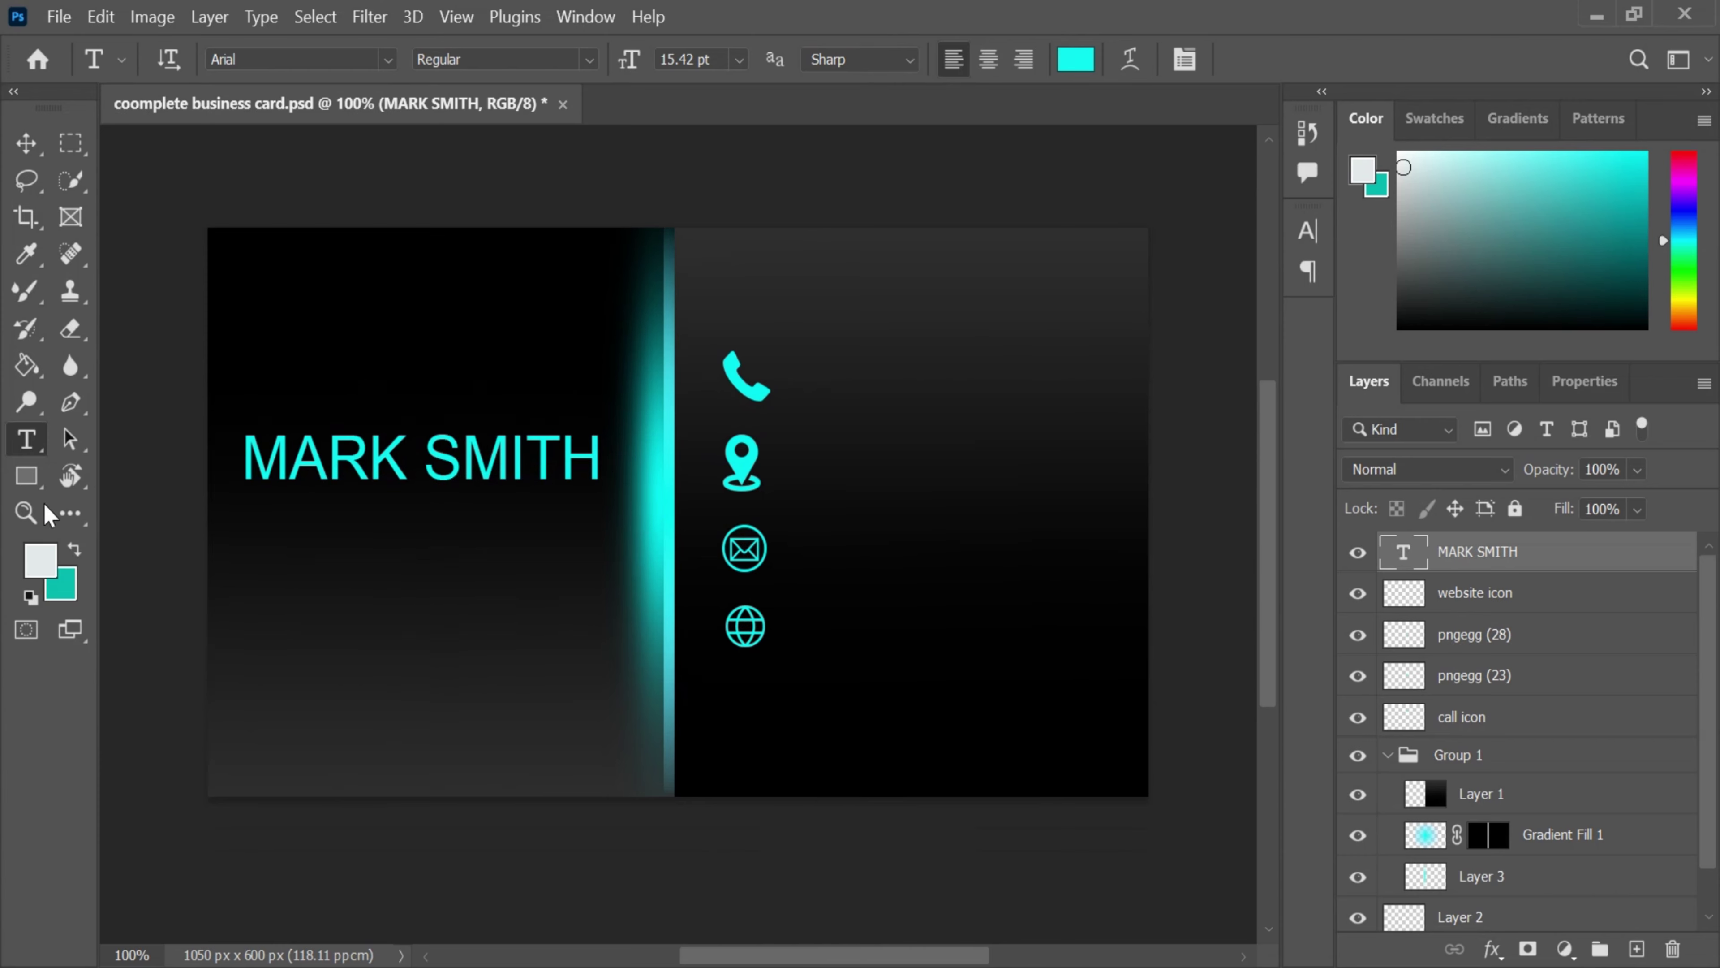
scroll(488, 664, "up", 1)
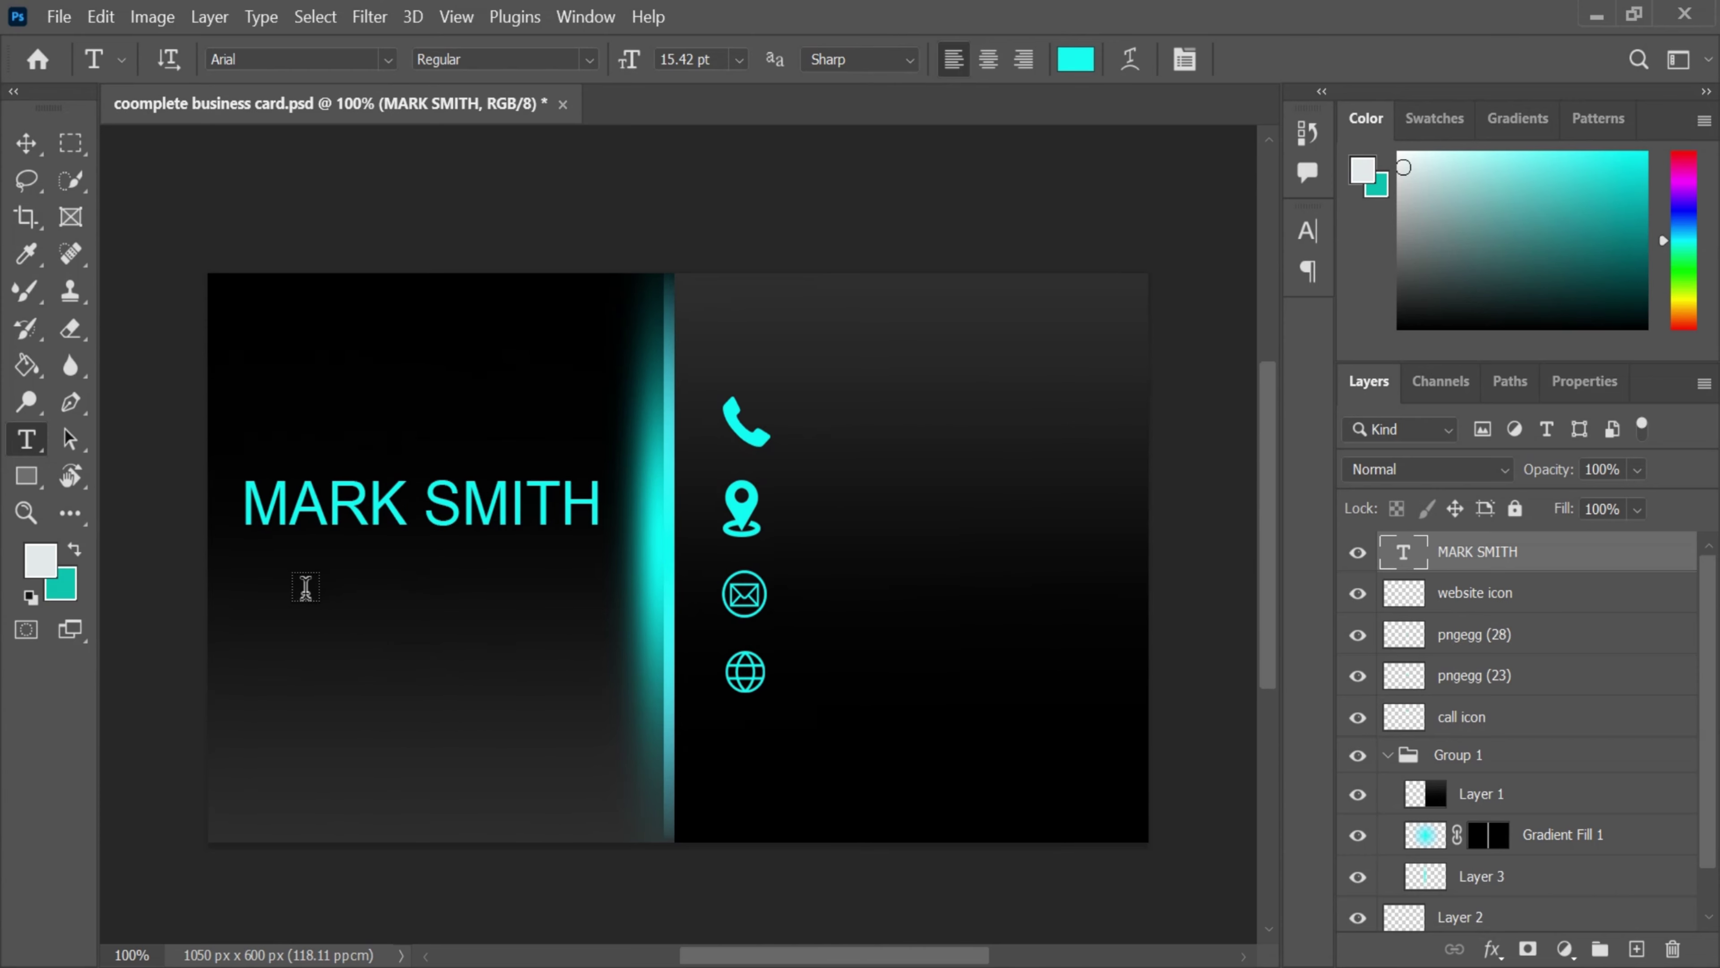
left_click(305, 587)
- Add a white (ffffff) 'Project Manager' title below the name
key("BackSpace")
key("Caps_Lock")
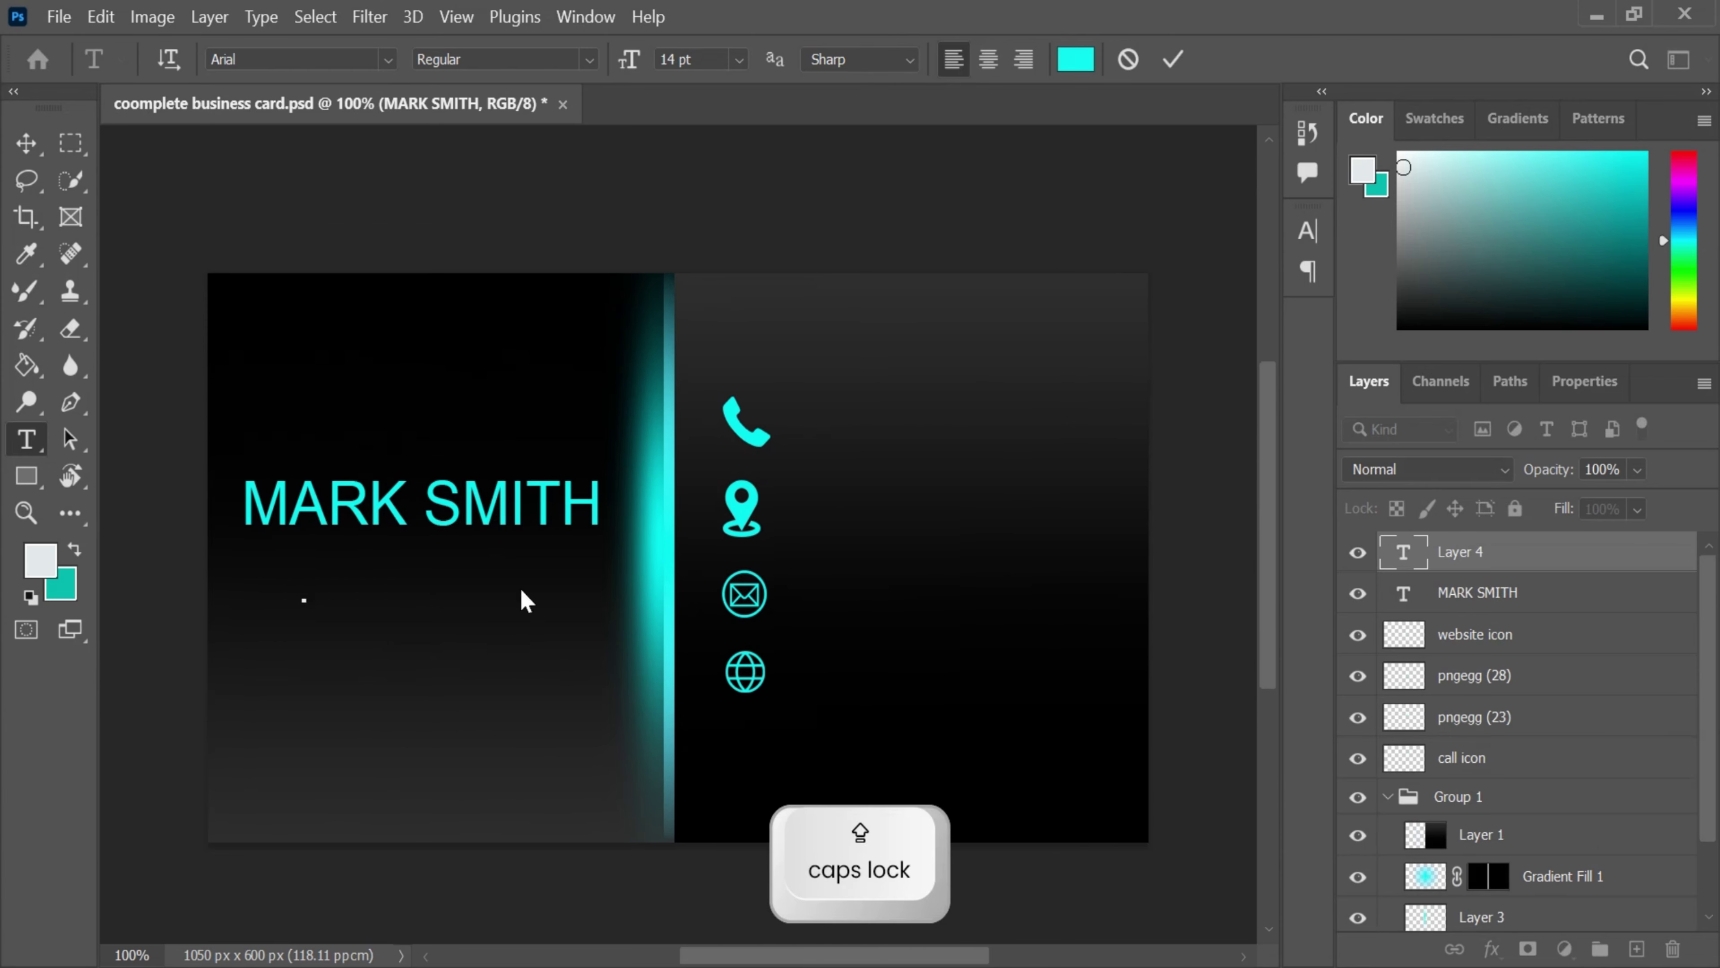
left_click(1075, 59)
type("ffffff")
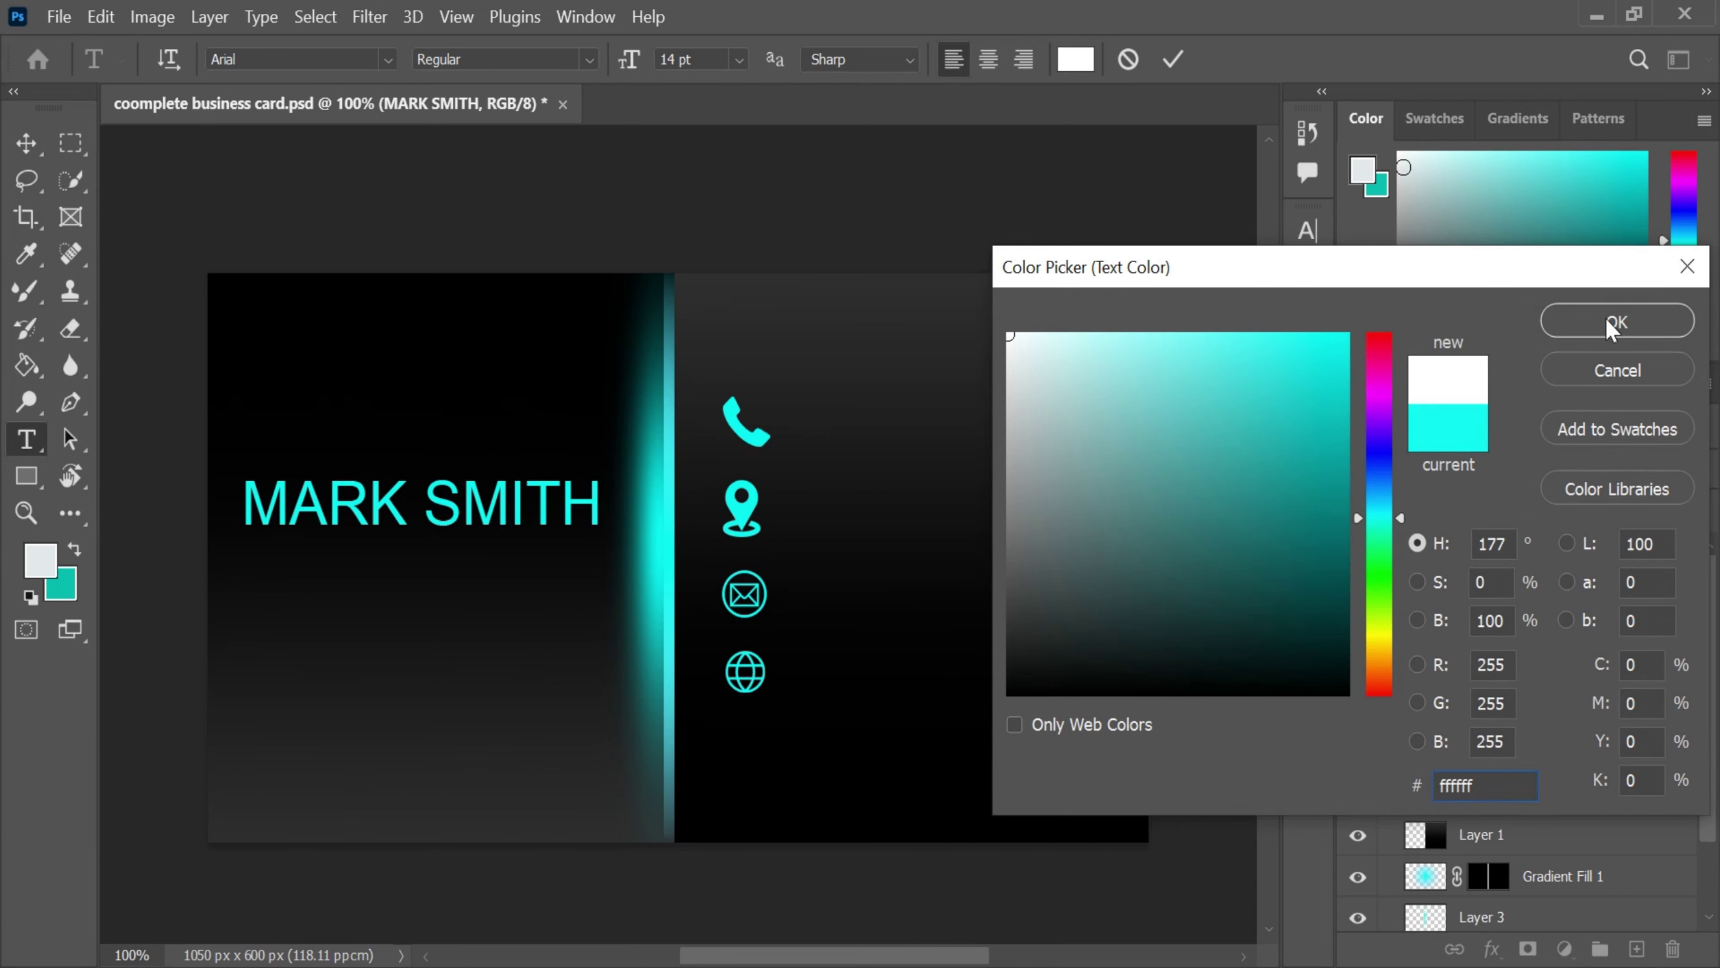
left_click(1615, 323)
type("P")
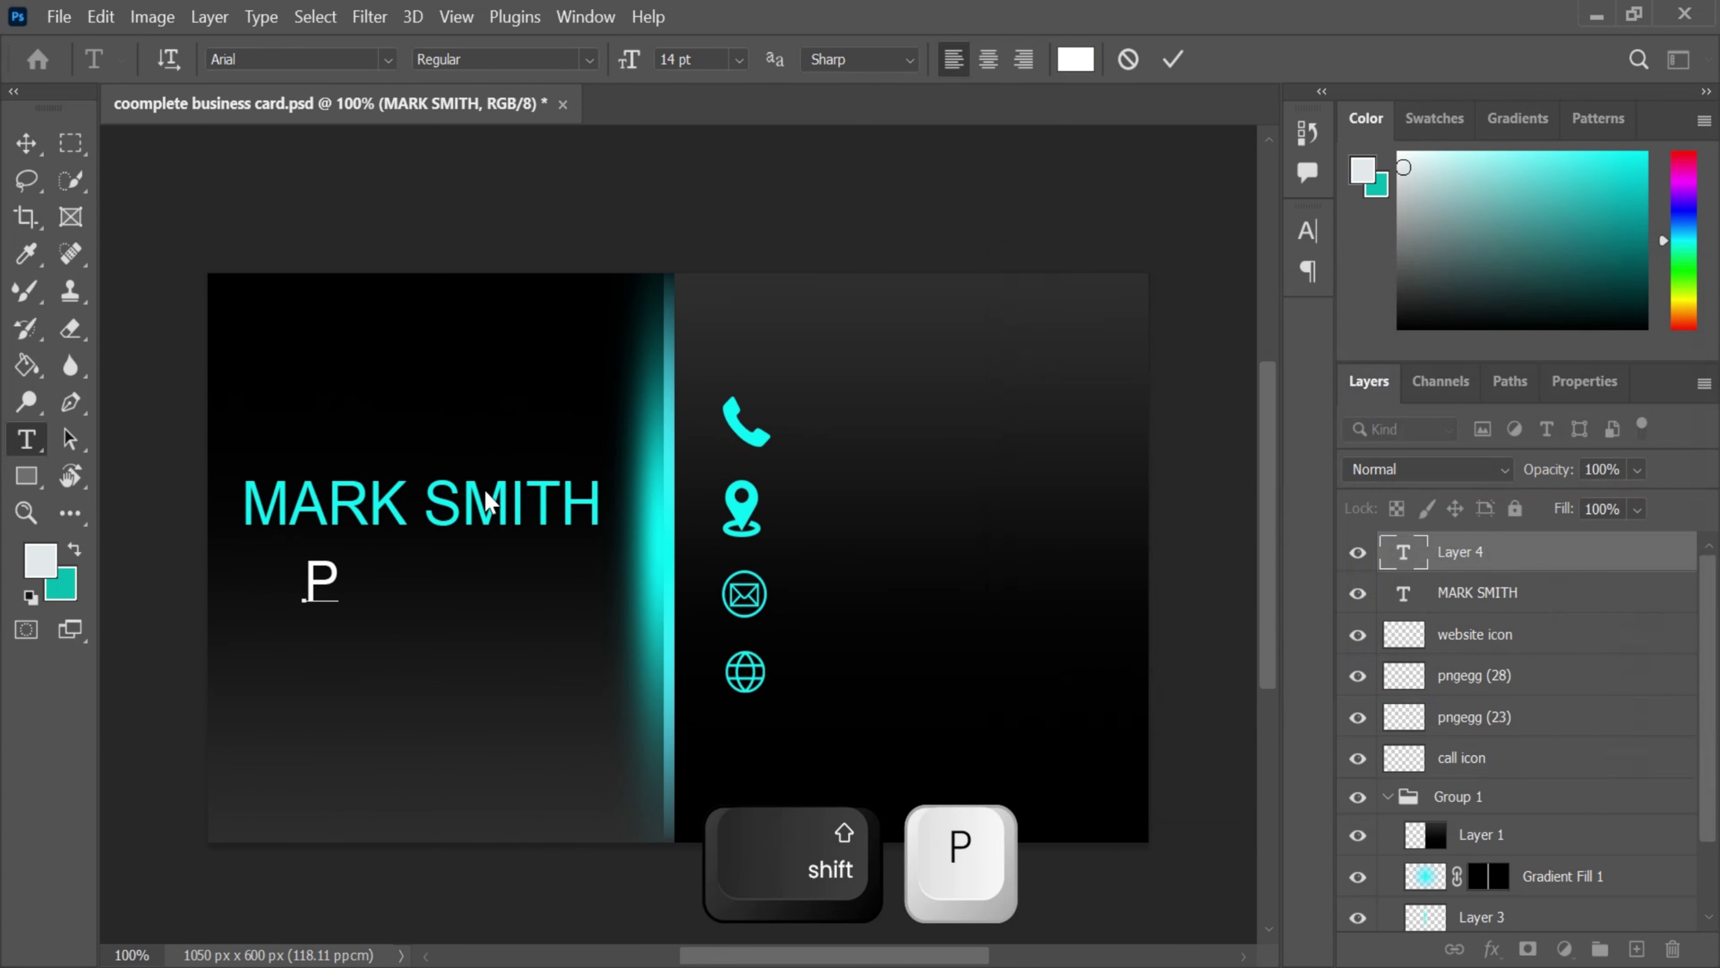
type("roject Manager")
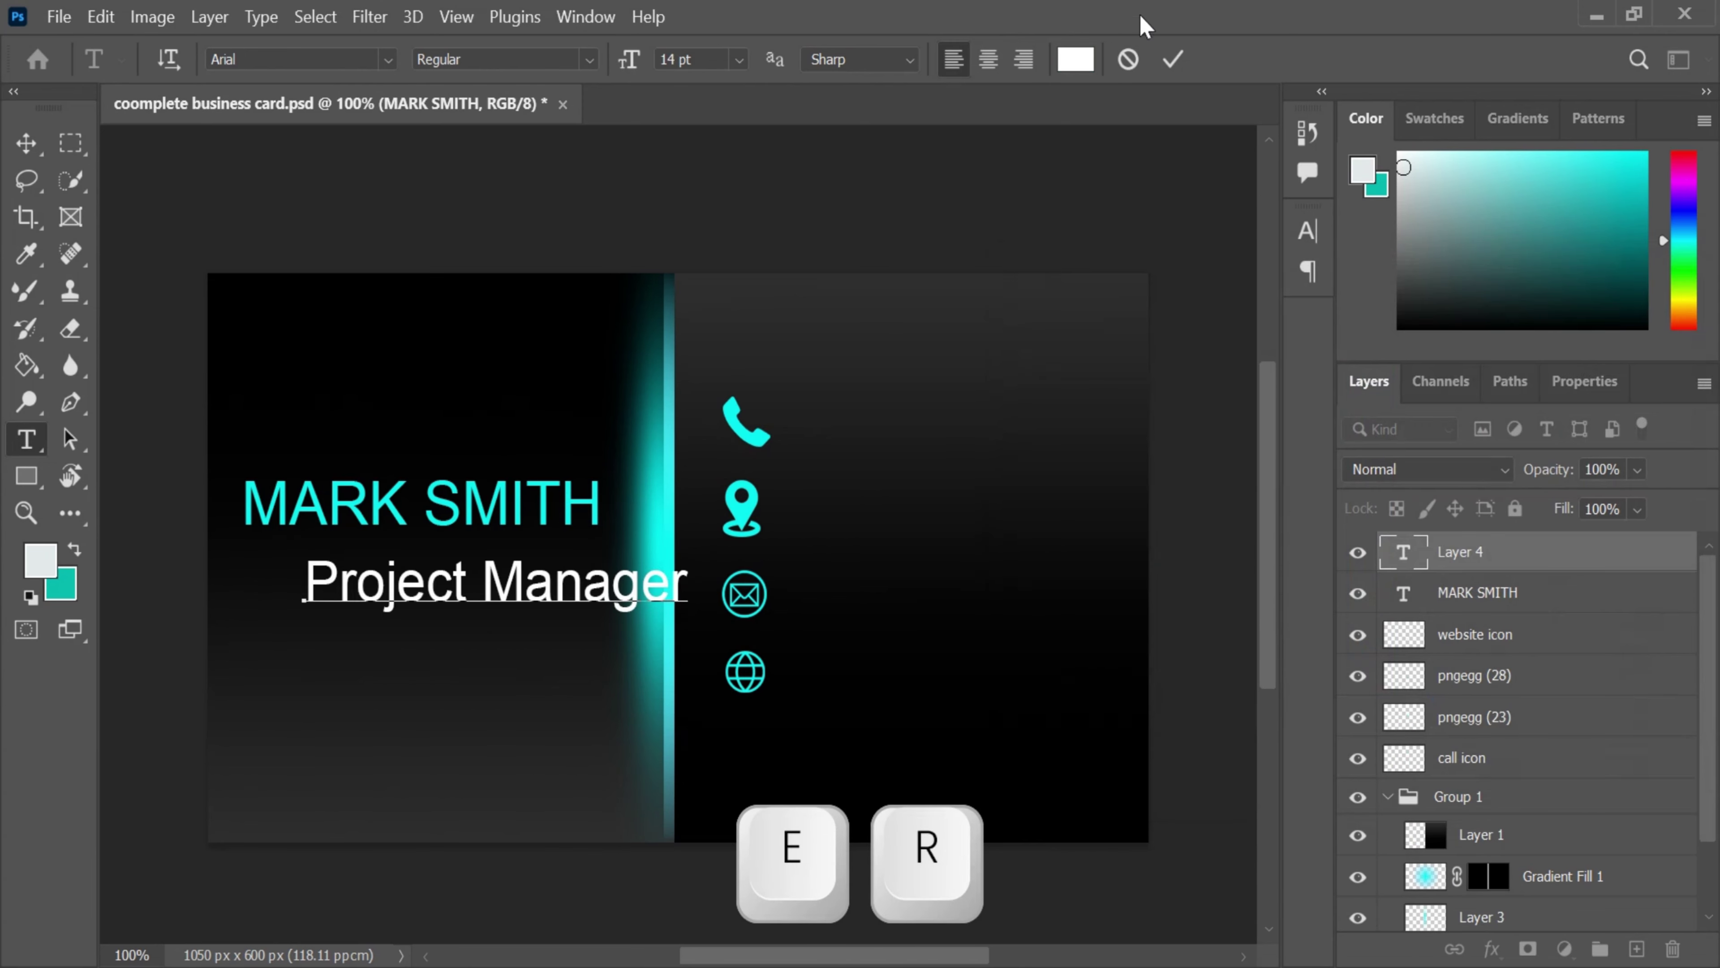
left_click(1173, 59)
- Shrink the title to about 56% and place it under the name's right end
key("ctrl+t")
left_click_drag(684, 620, 526, 601)
left_click_drag(424, 549, 495, 552)
left_click(1311, 59)
key("t")
scroll(1108, 431, "up", 1)
key("space")
left_click_drag(775, 568, 473, 672)
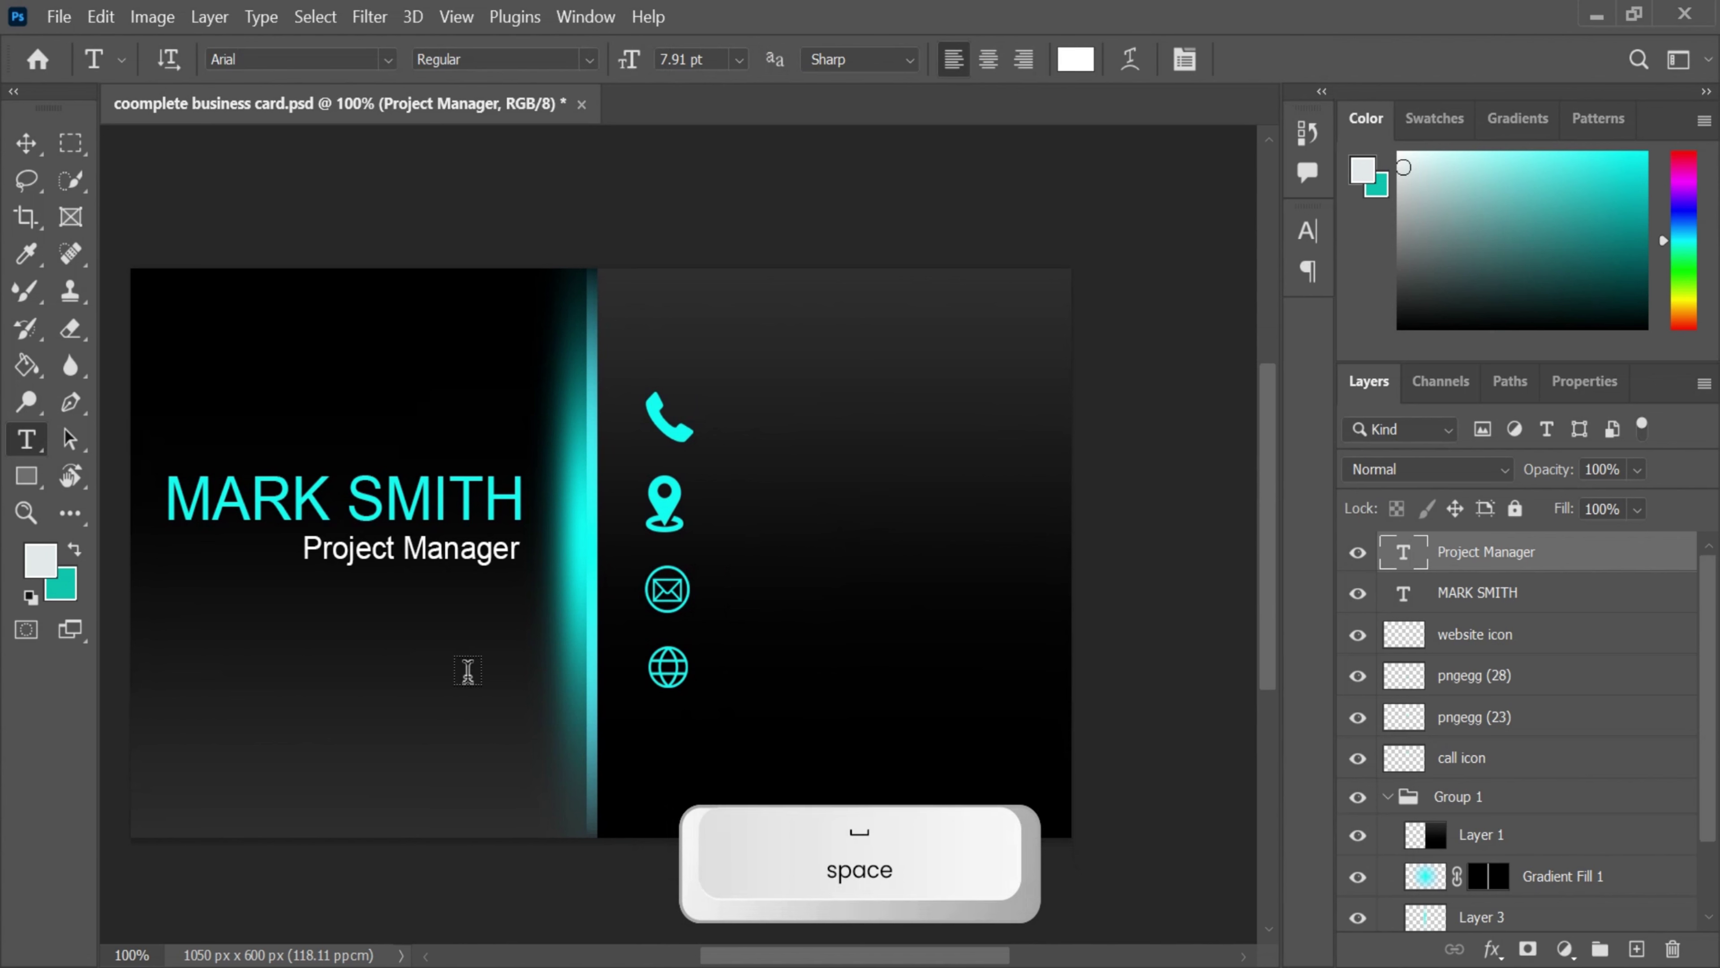
- Align 'Project Manager' directly beneath the name, nudging the name down 13 px
left_click(26, 142)
key("ctrl")
left_click_drag(376, 559, 377, 597)
left_click(374, 516, "ctrl")
left_click_drag(374, 517, 414, 576)
scroll(844, 501, "up", 2)
scroll(844, 495, "down", 1)
left_click(26, 439)
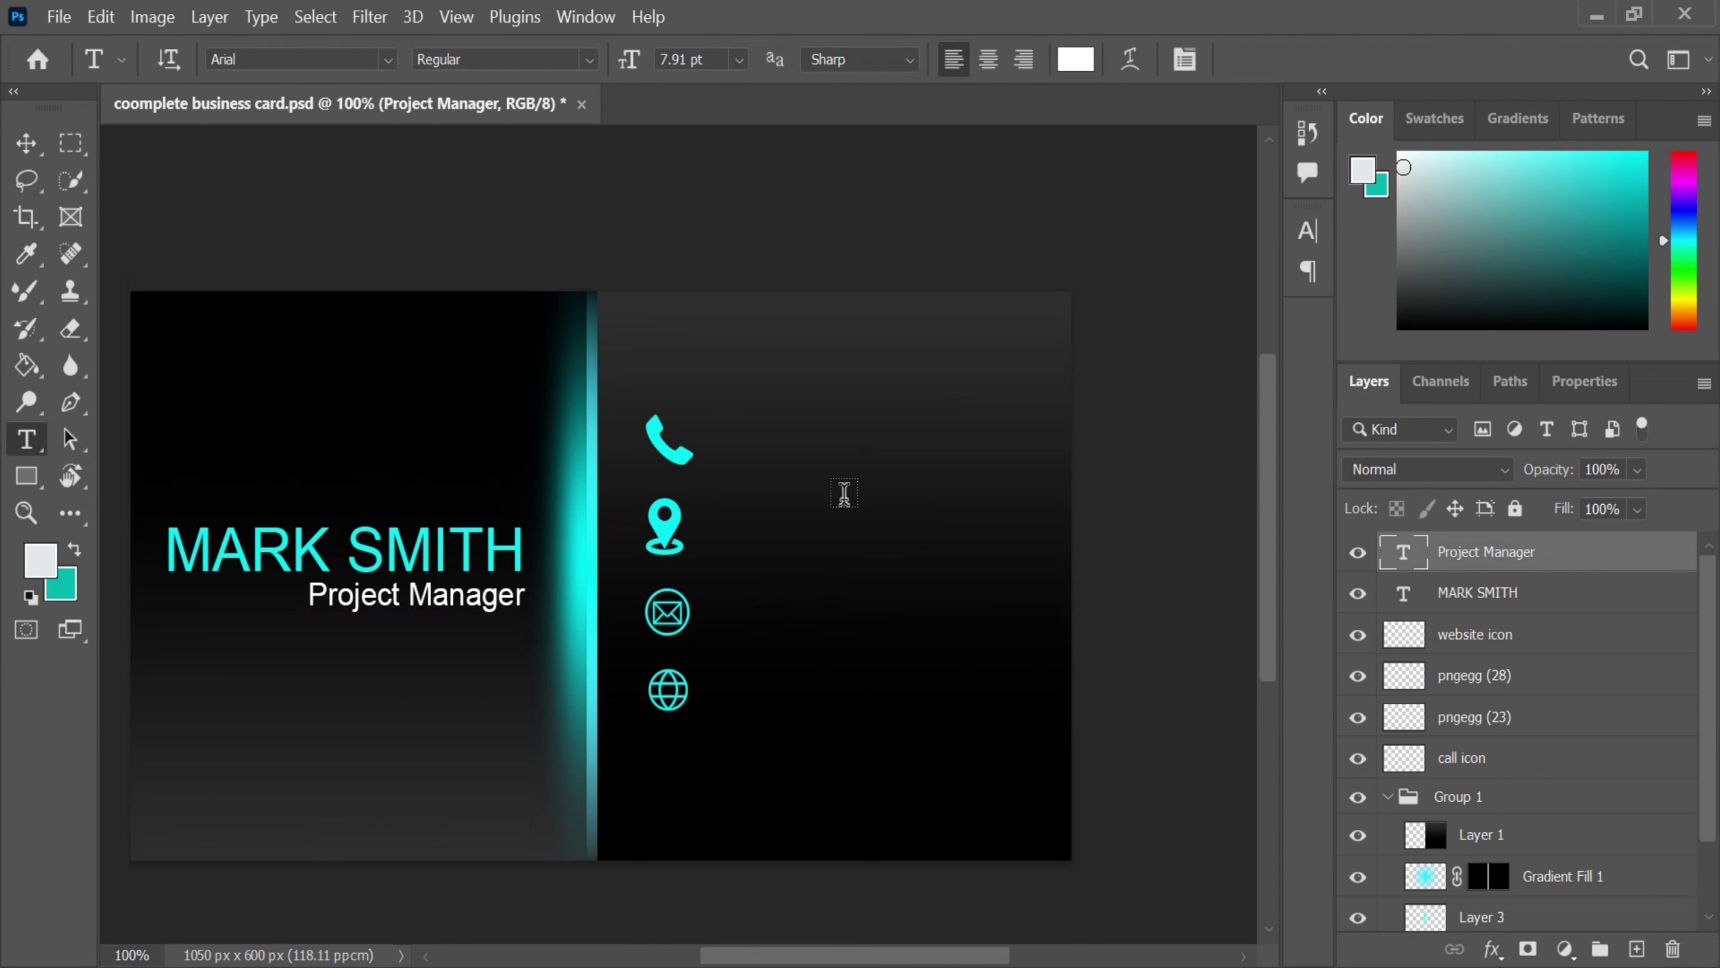
- Type the phone number in white Arial beside the phone icon, reduced to 7 pt
left_click(709, 449)
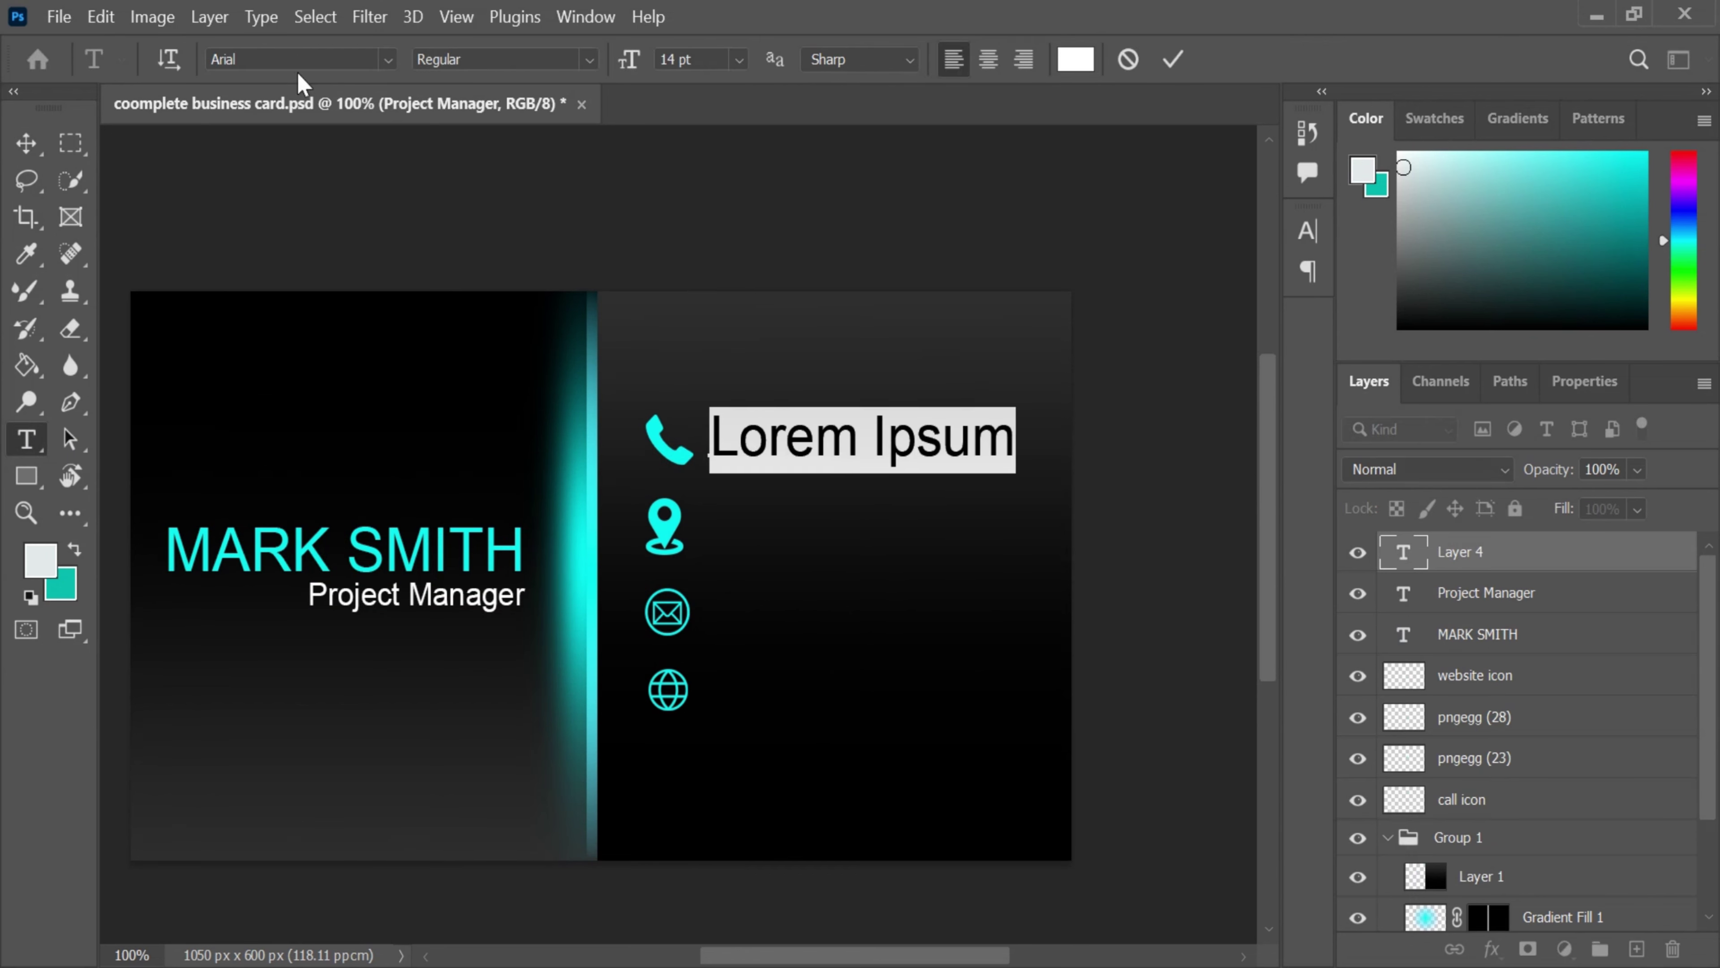
left_click(388, 61)
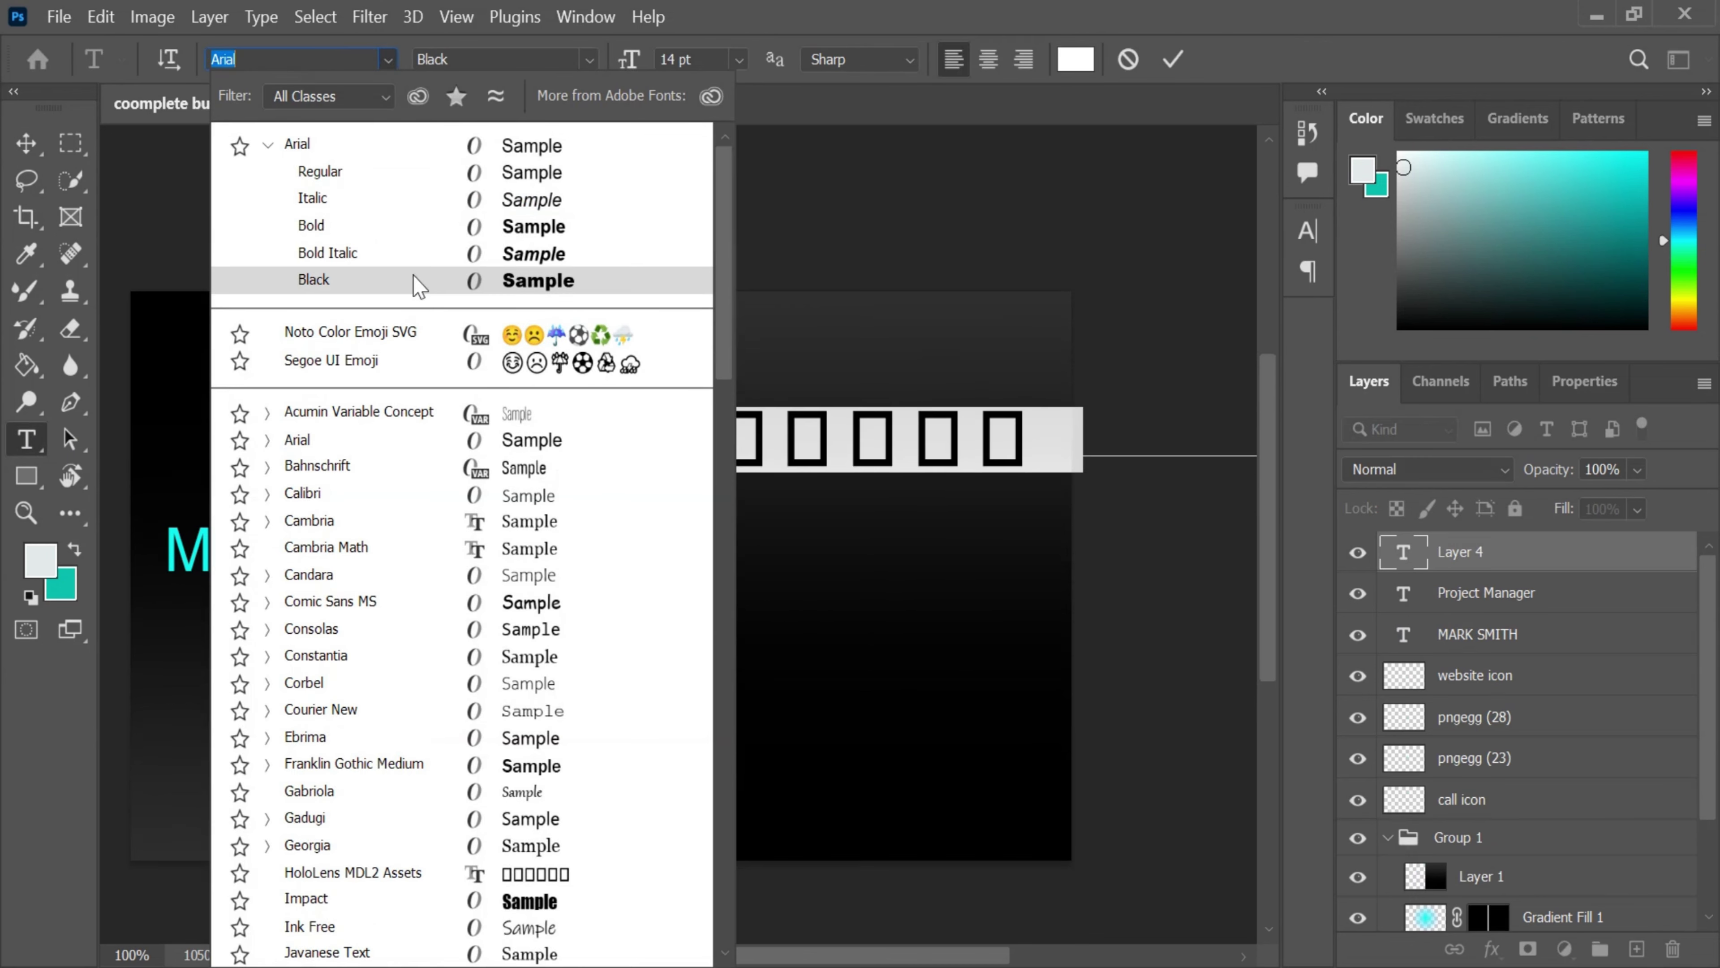
left_click(383, 441)
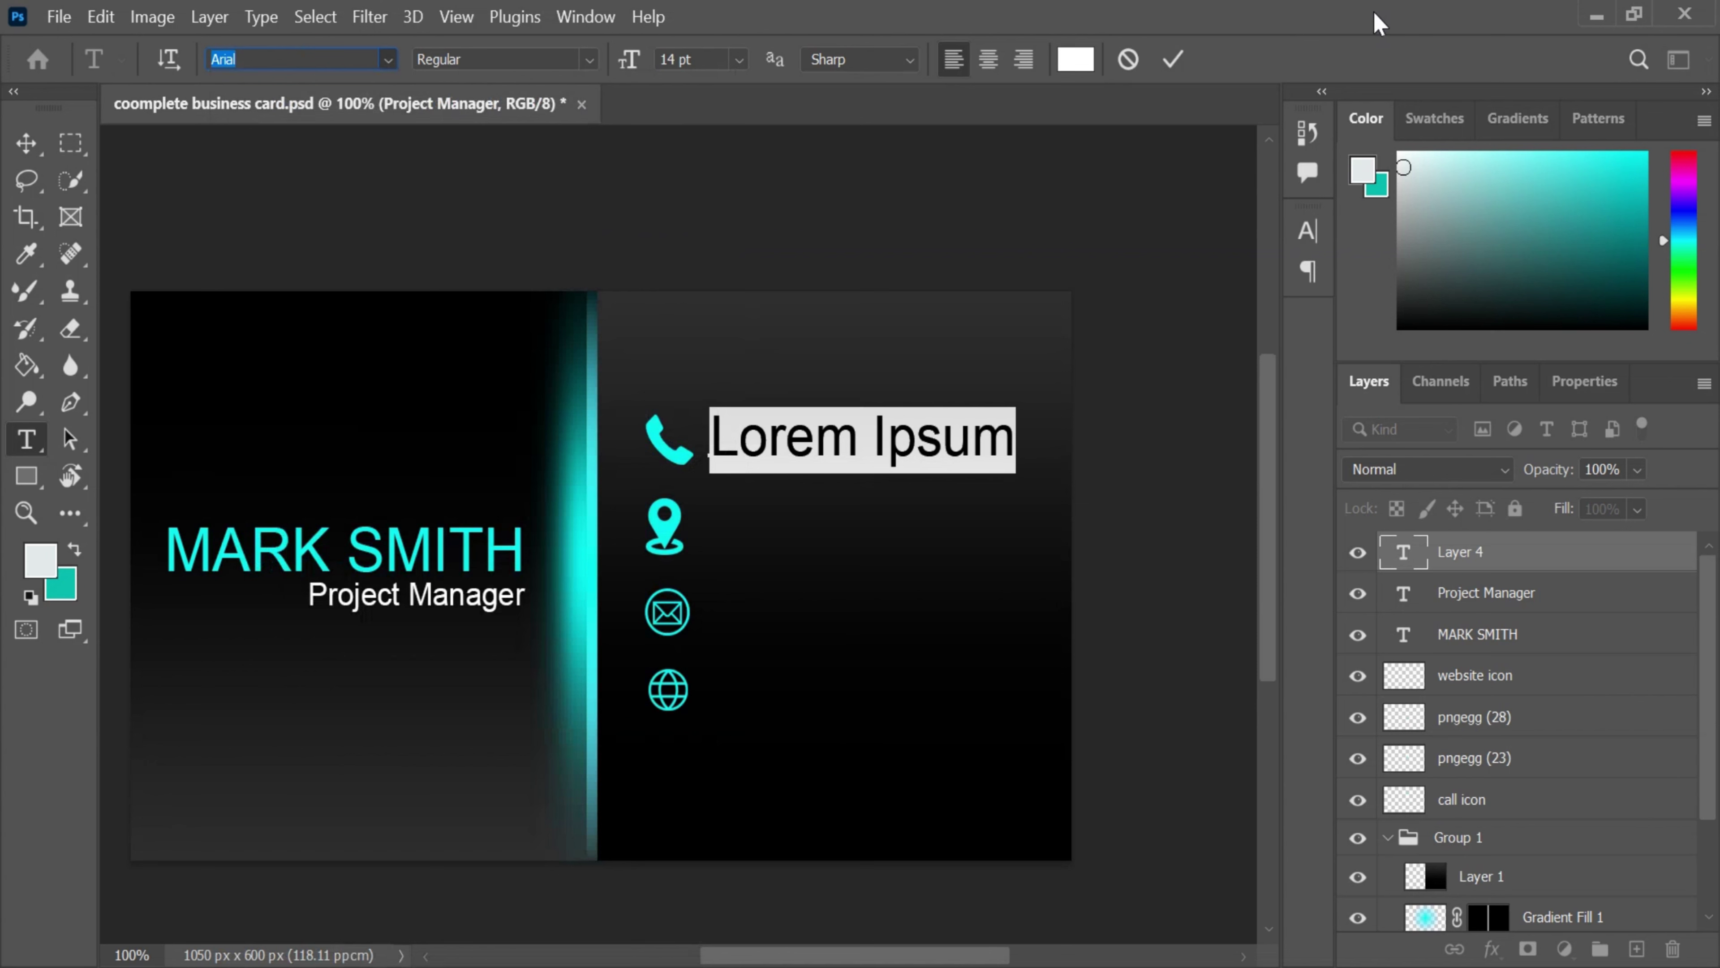
key("BackSpace")
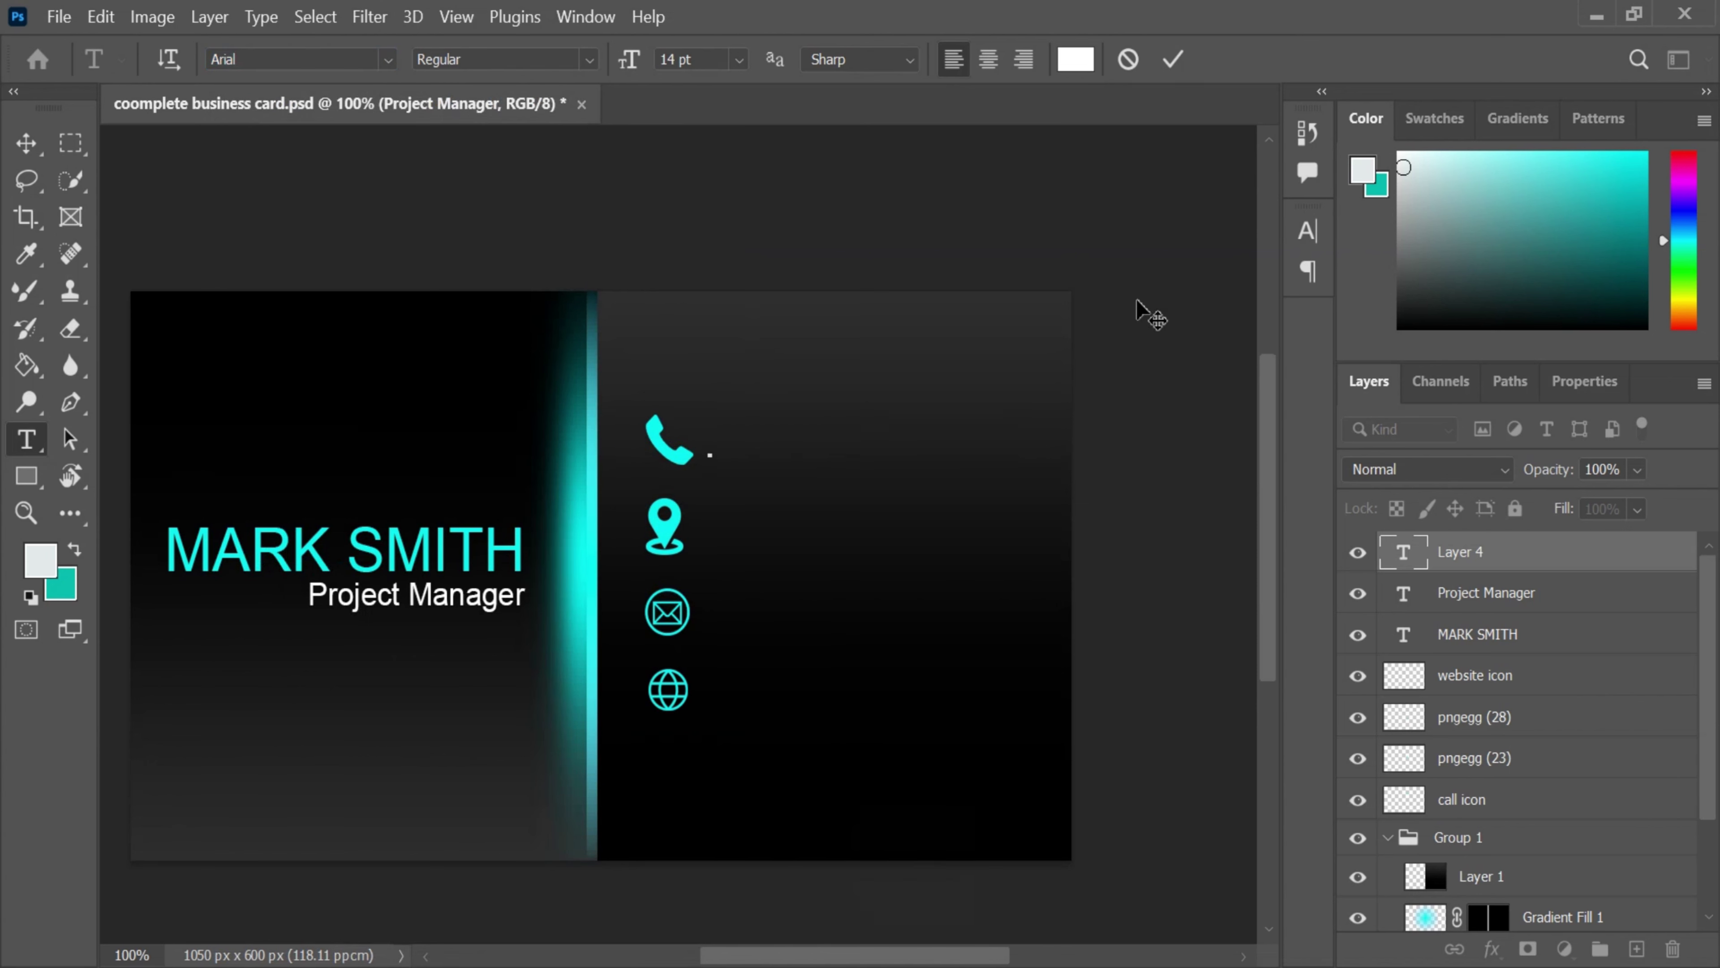
type("123252325")
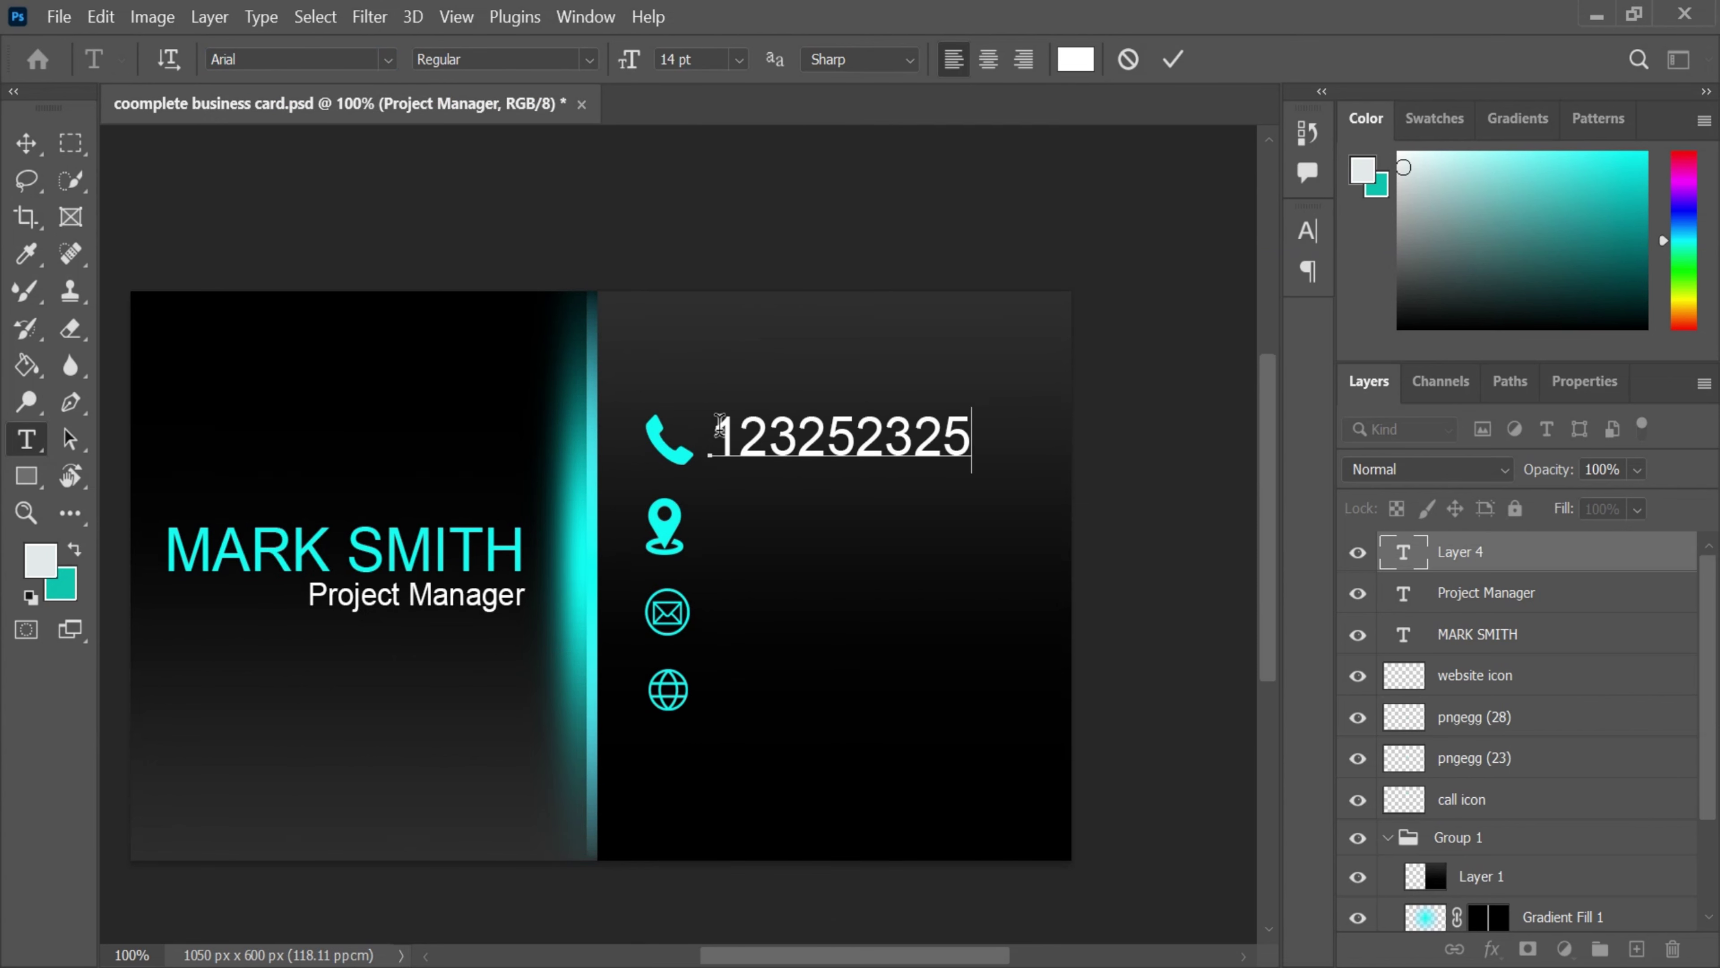
left_click_drag(720, 425, 1002, 427)
key("Down")
key("Down")
key("Down")
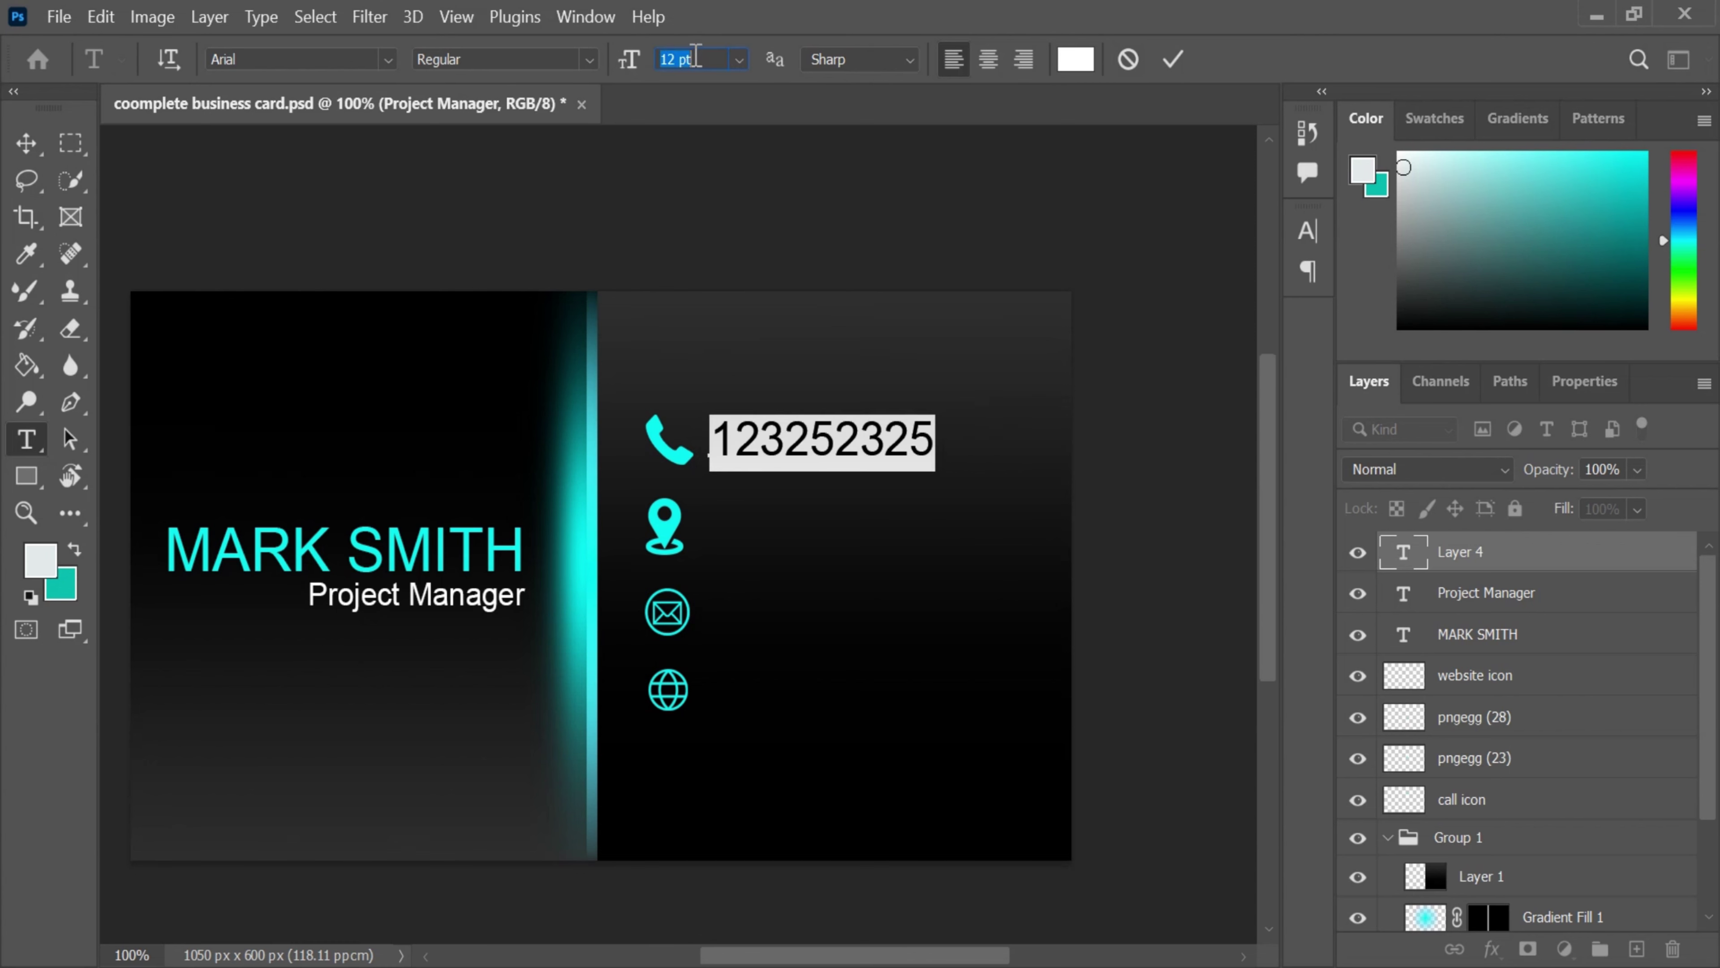
key("Down")
key("Down")
key("Down")
key("Down")
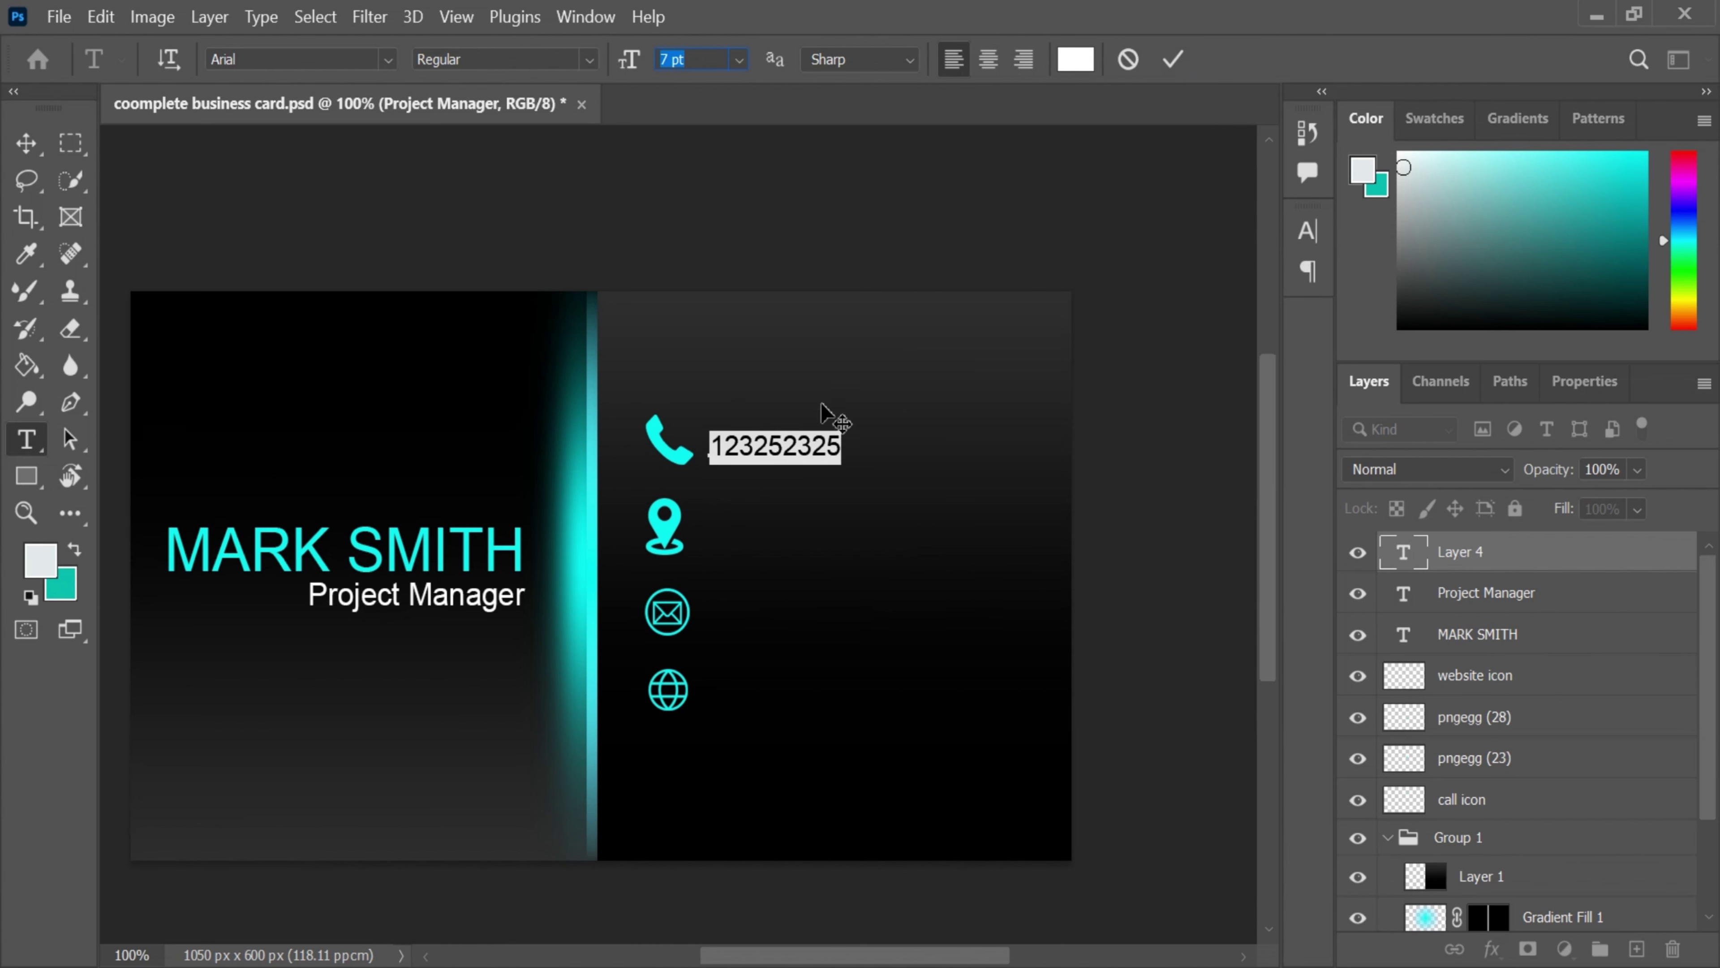
left_click(826, 441)
left_click(1172, 59)
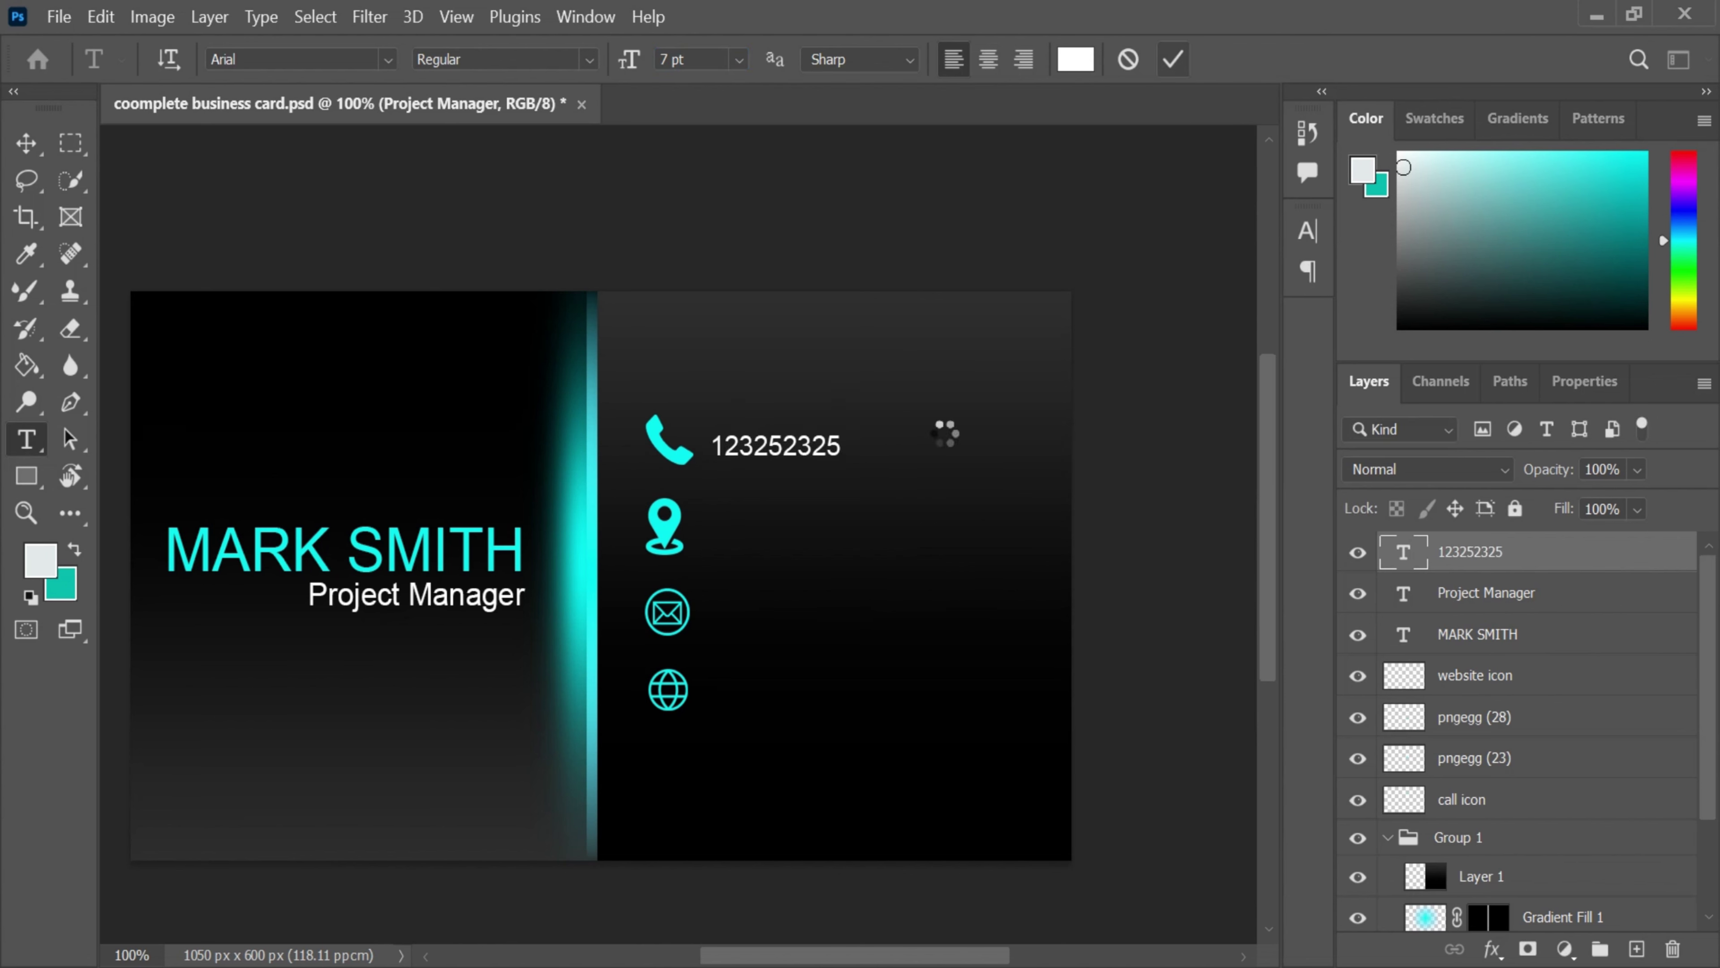
- Duplicate the phone number beside the pin, envelope and globe icons, aligning each copy
left_click(27, 144)
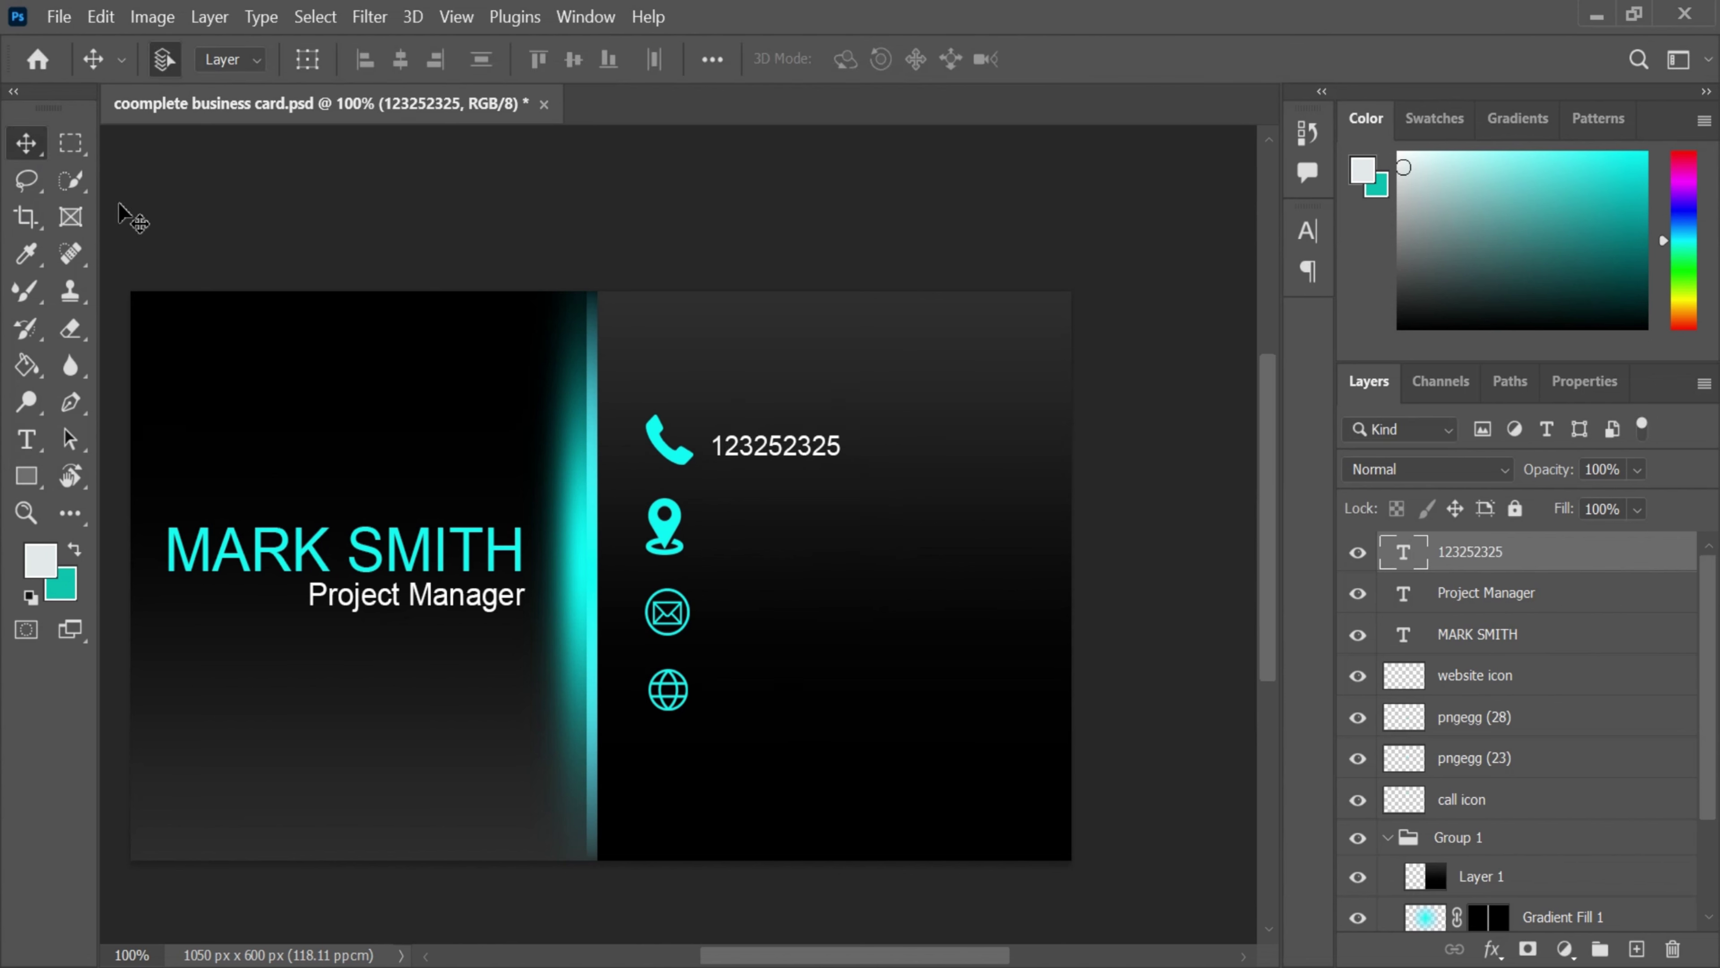
left_click_drag(775, 455, 785, 707)
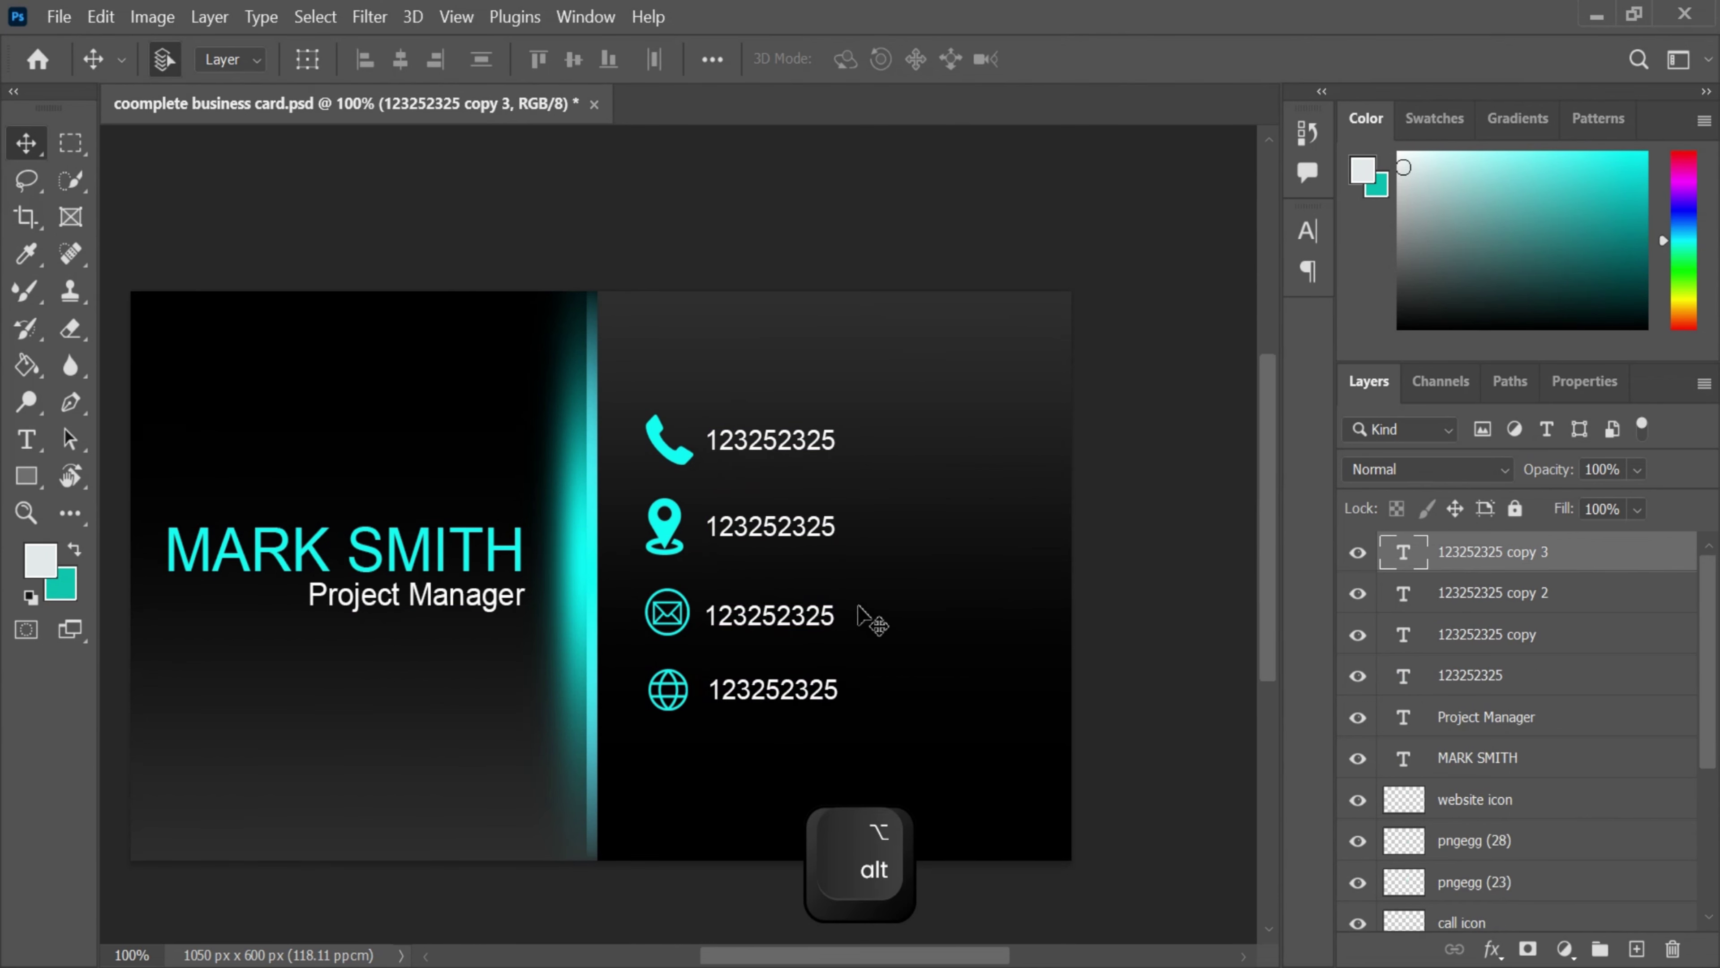
left_click_drag(772, 621, 778, 618)
- Replace the location-row number with the two-line postal address
left_click(26, 439)
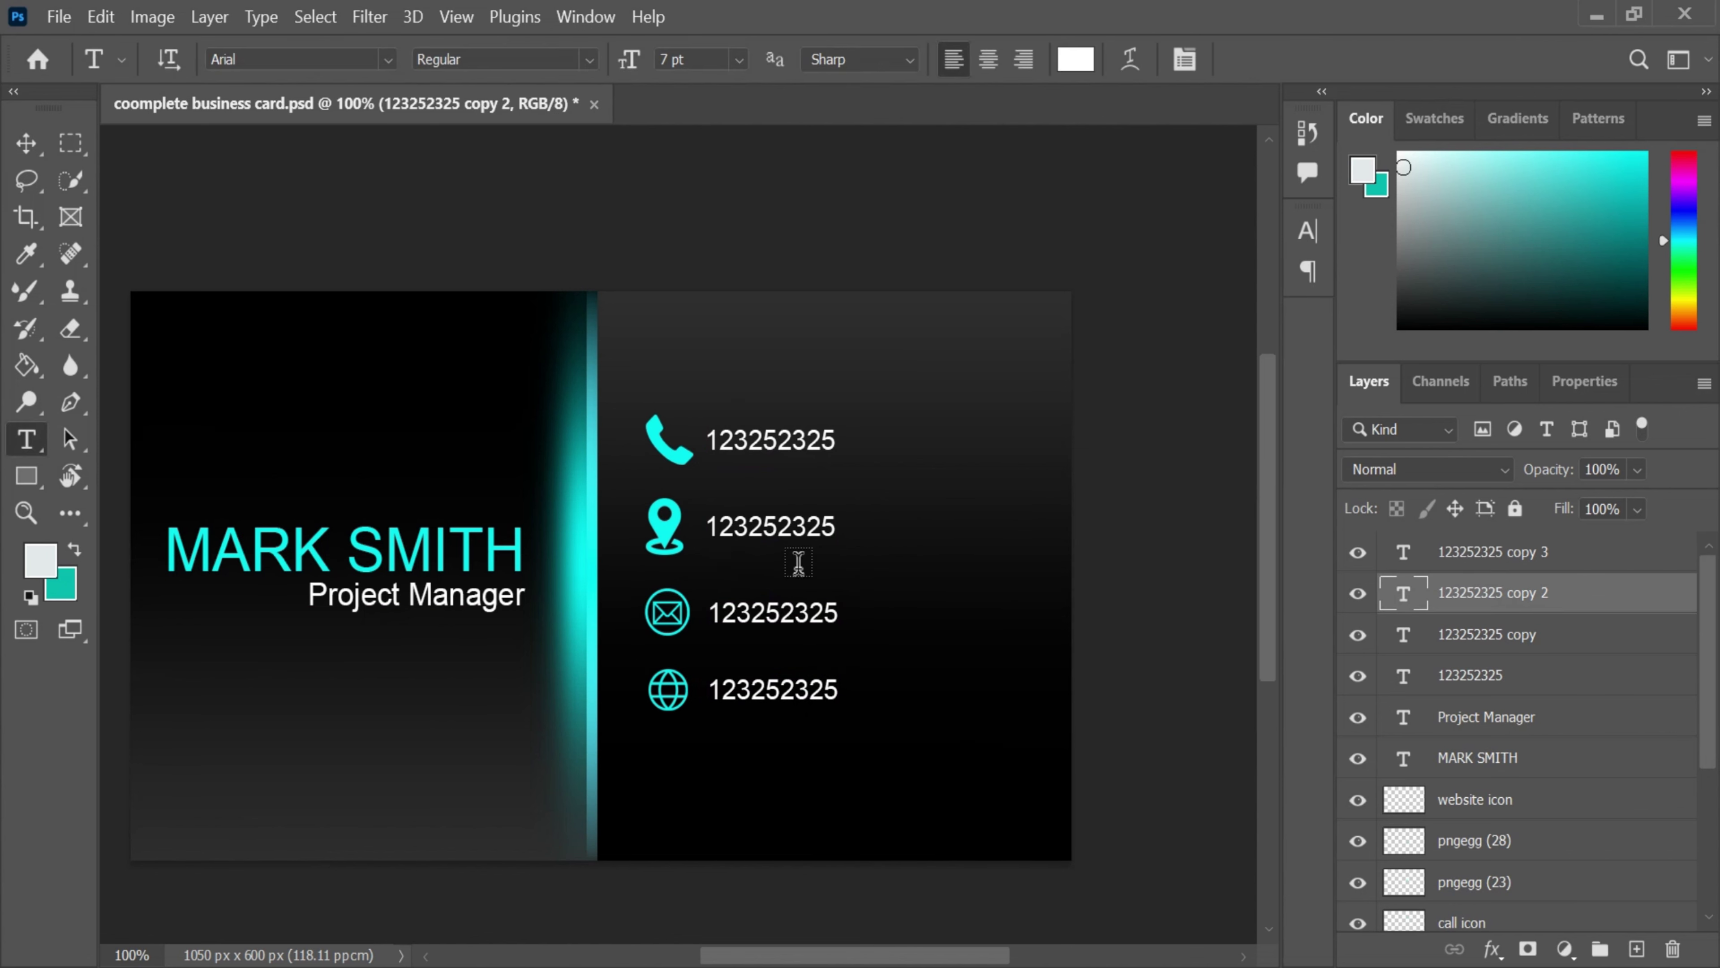
left_click(837, 525)
key("BackSpace")
key("BackSpace")
key("BackSpace")
key("BackSpace")
key("BackSpace")
key("BackSpace")
key("BackSpace")
key("BackSpace")
key("BackSpace")
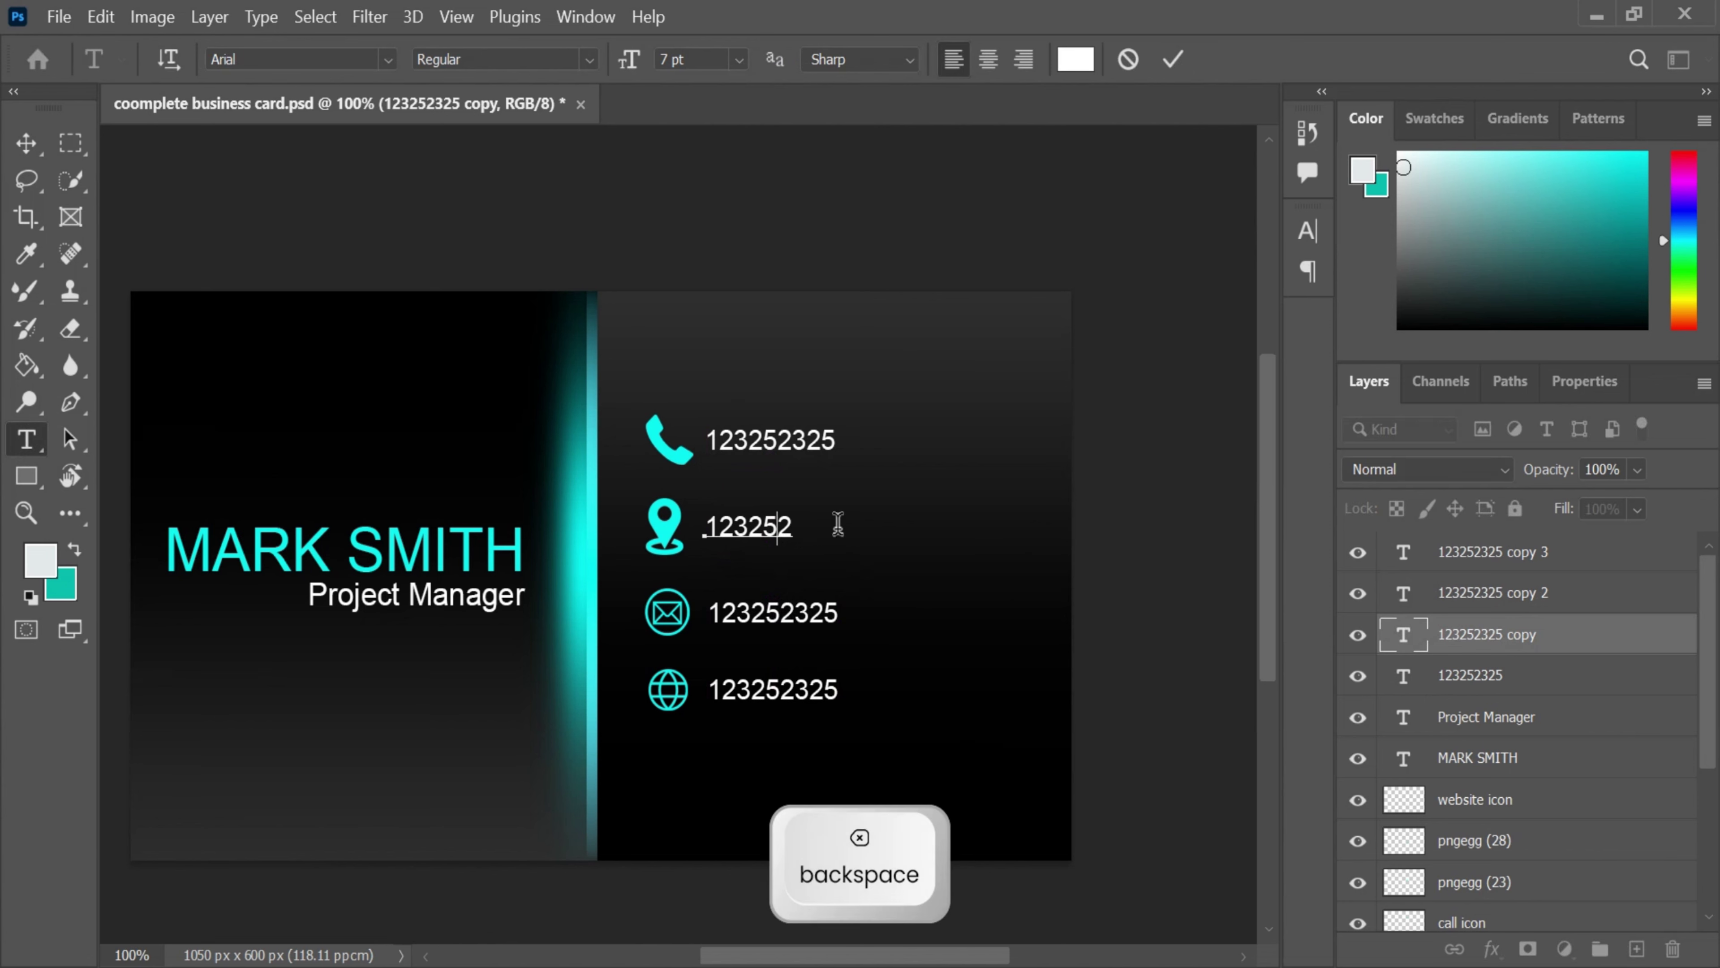
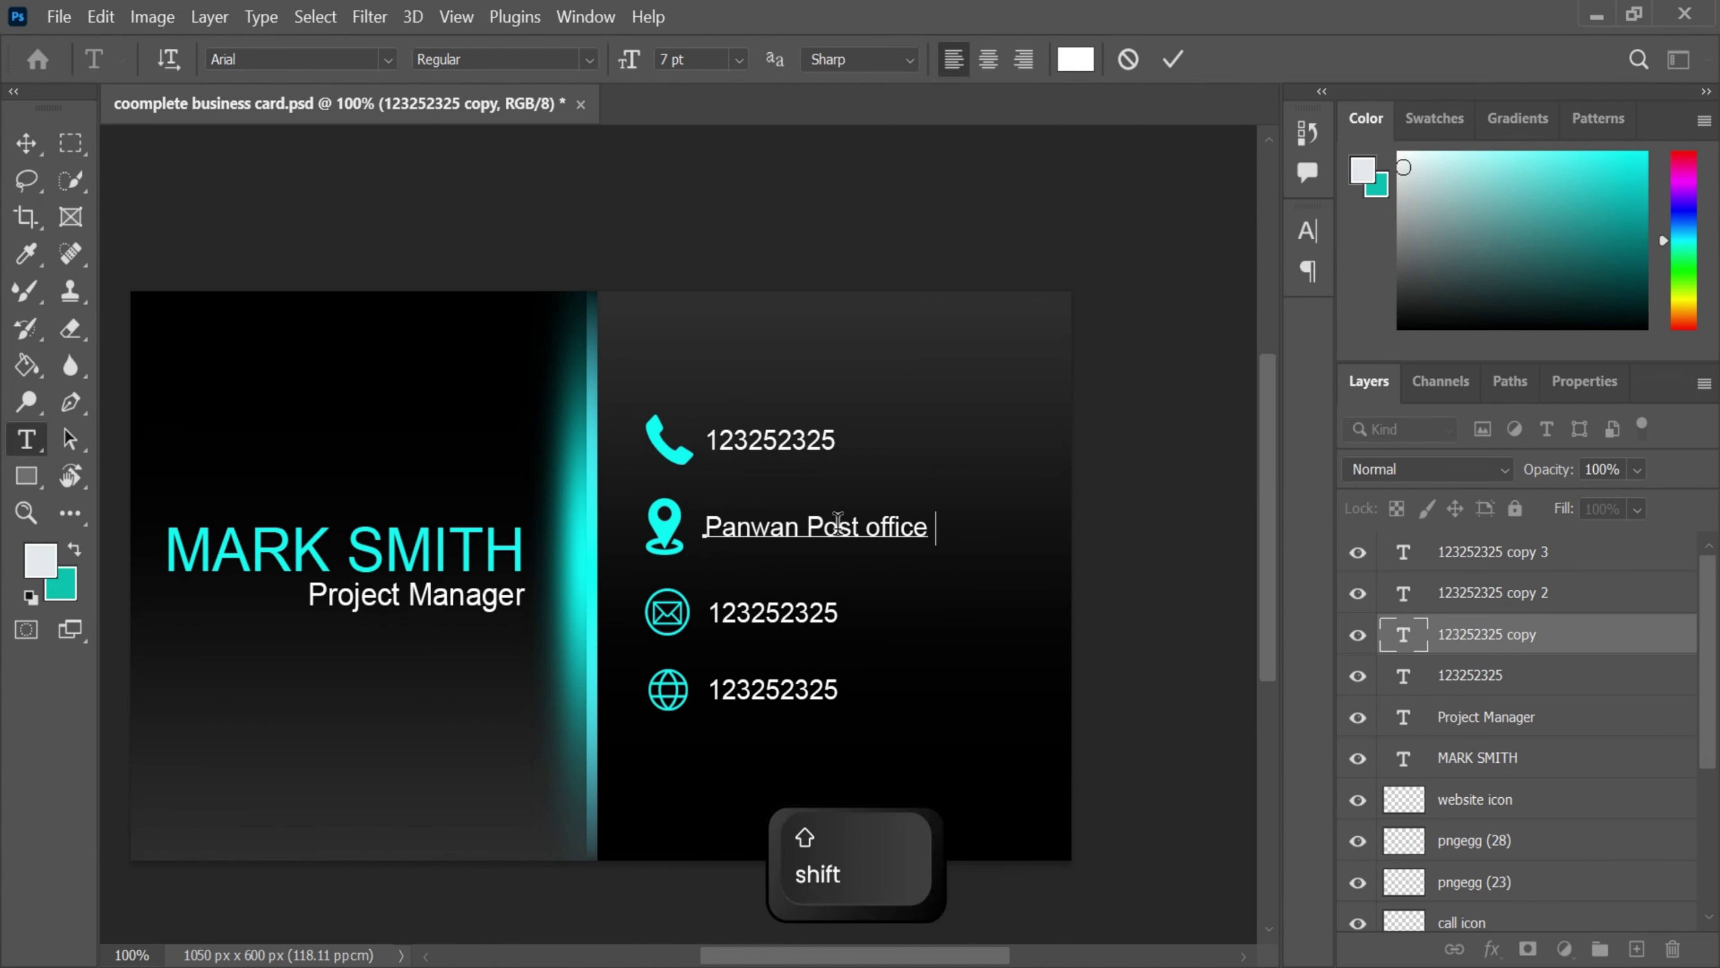
key("shift+Return")
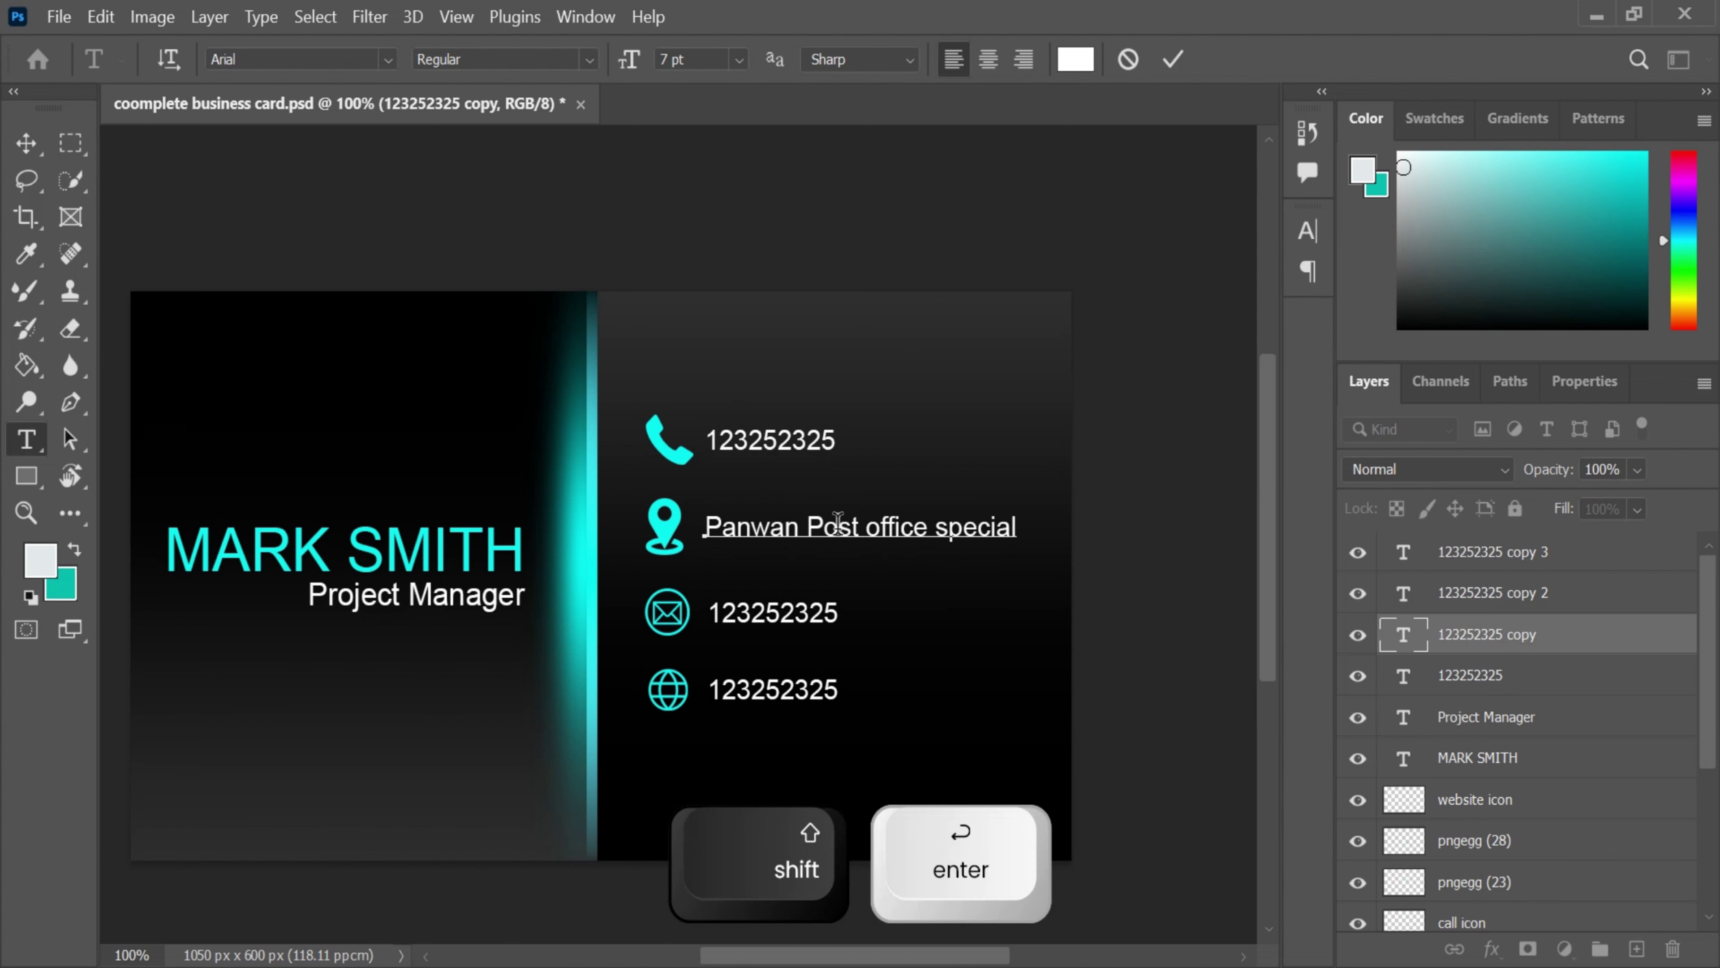
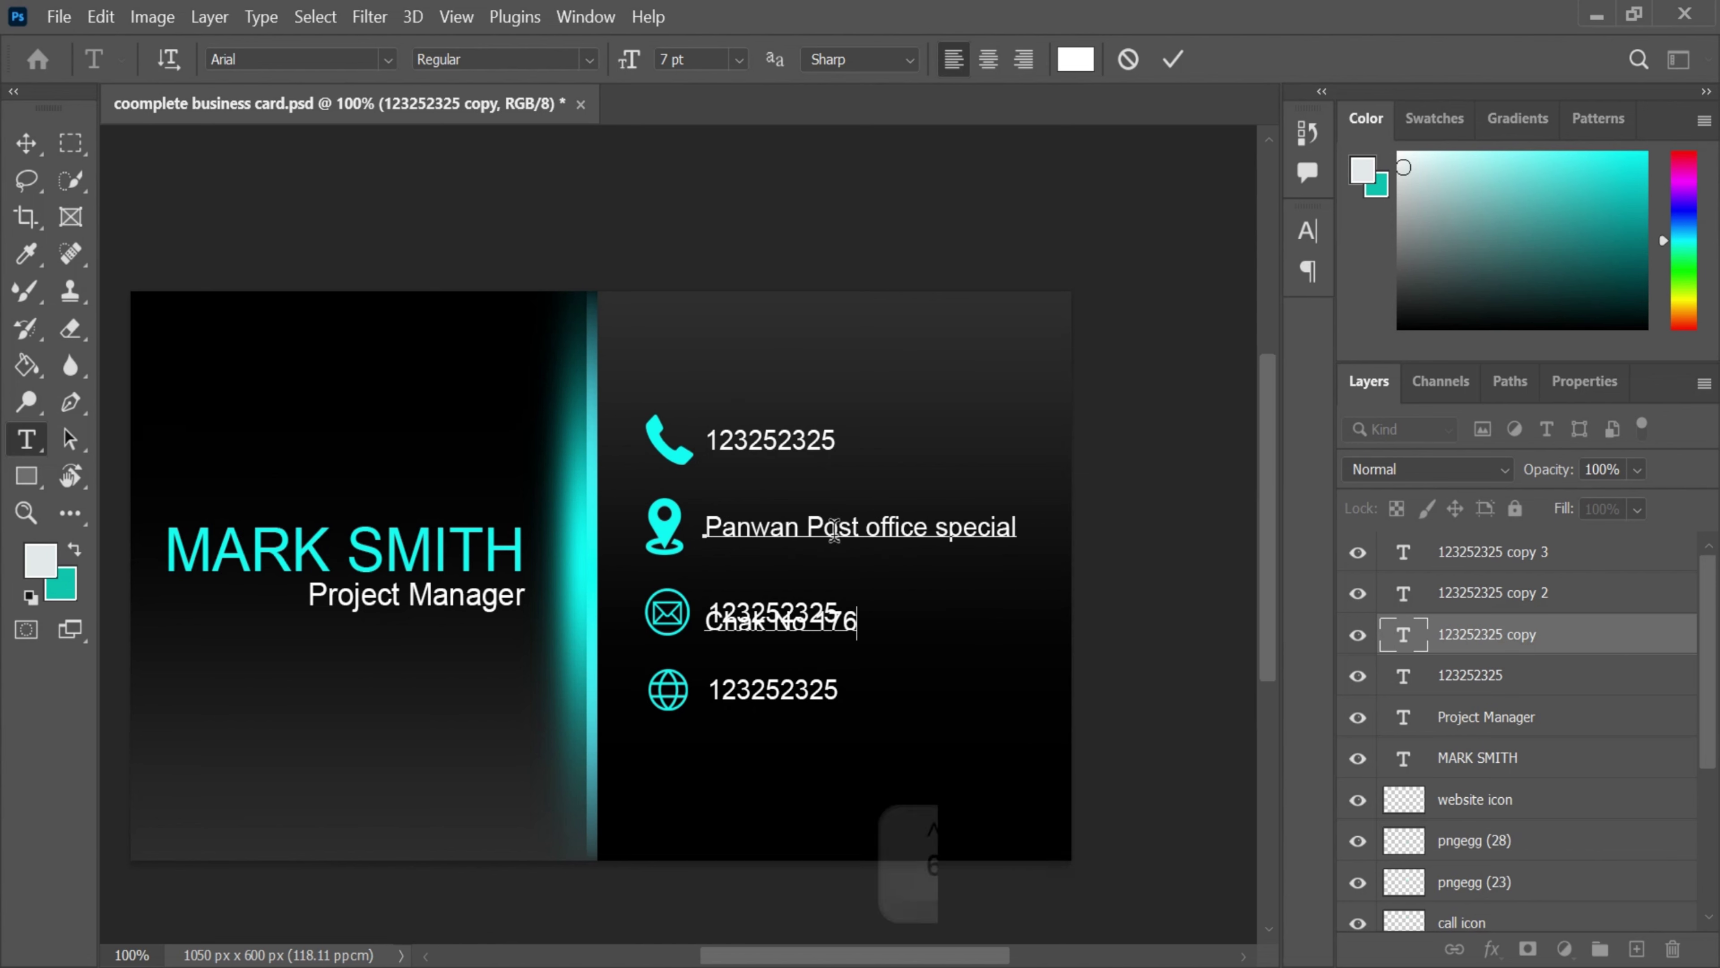
- Set the address leading to Auto and commit the text
key("ctrl+a")
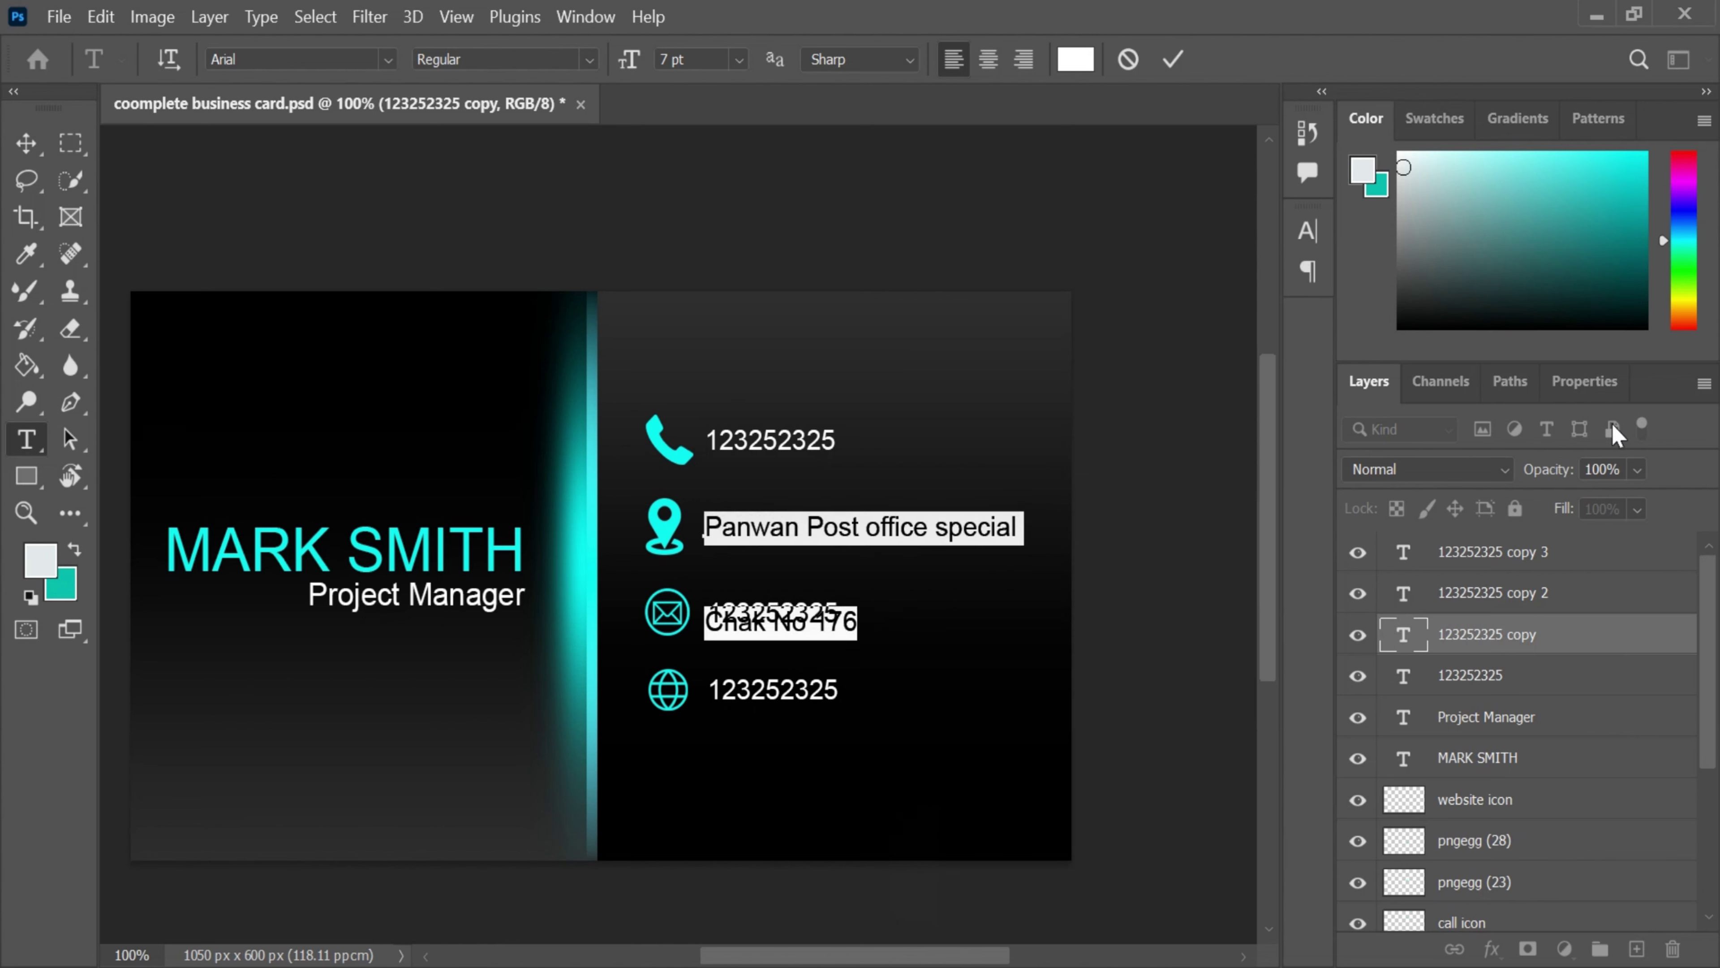
left_click(1585, 381)
left_click(1602, 629)
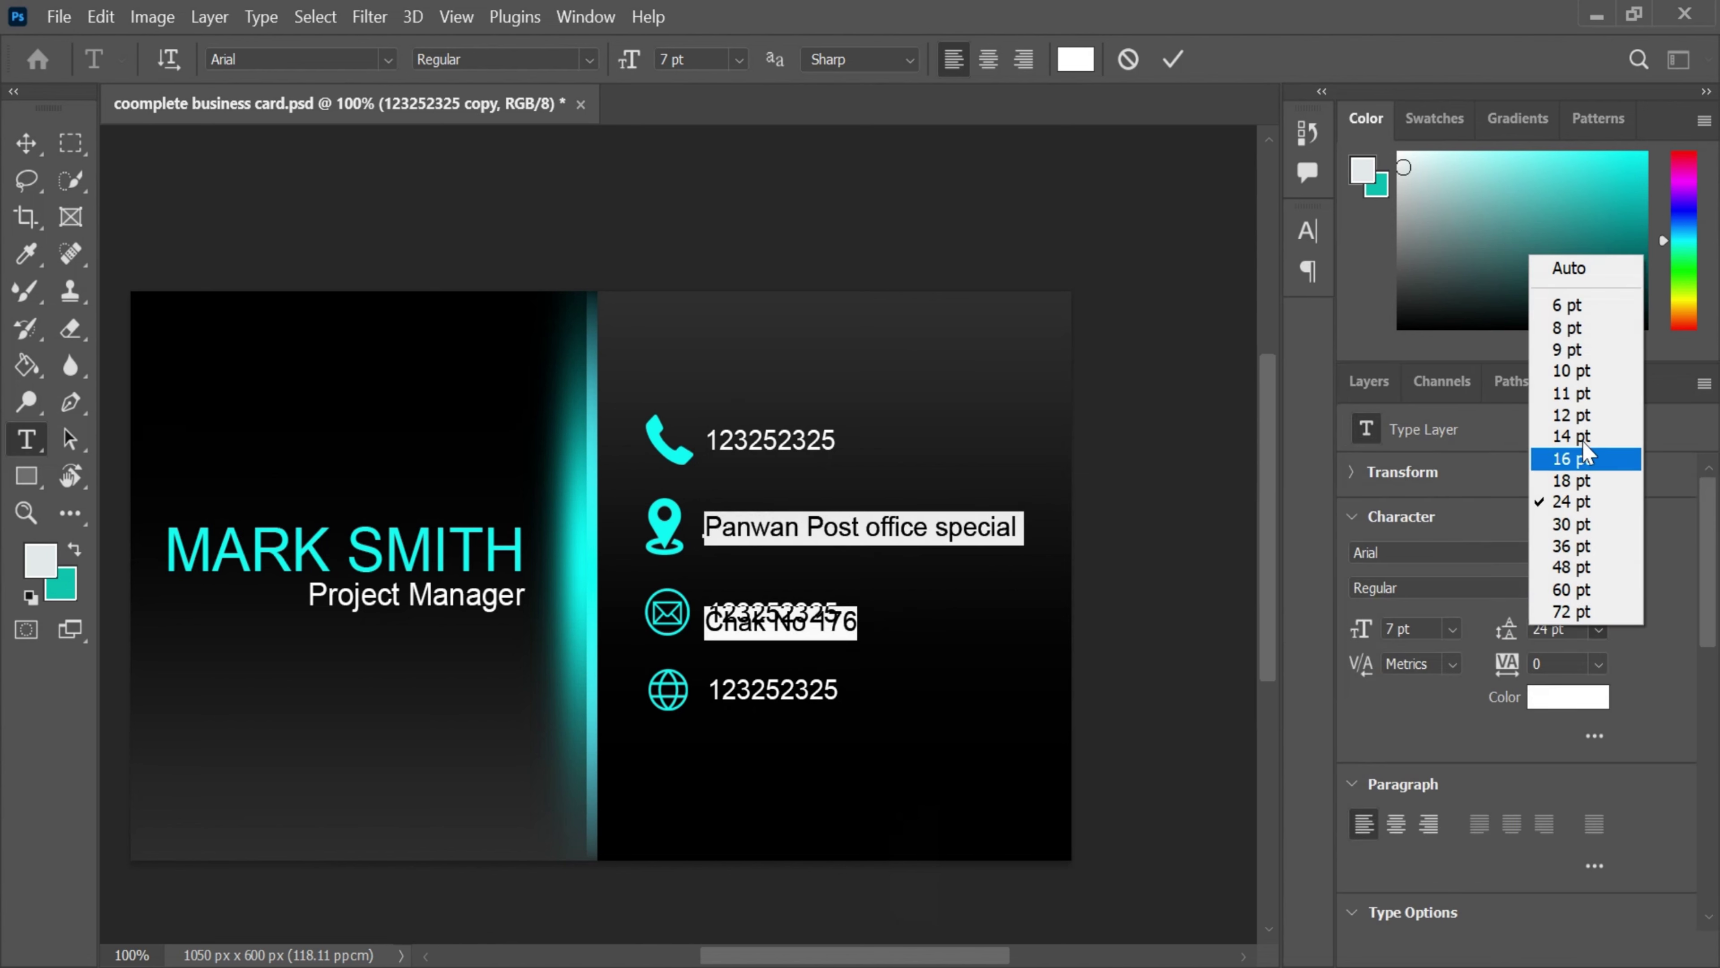
left_click(1576, 266)
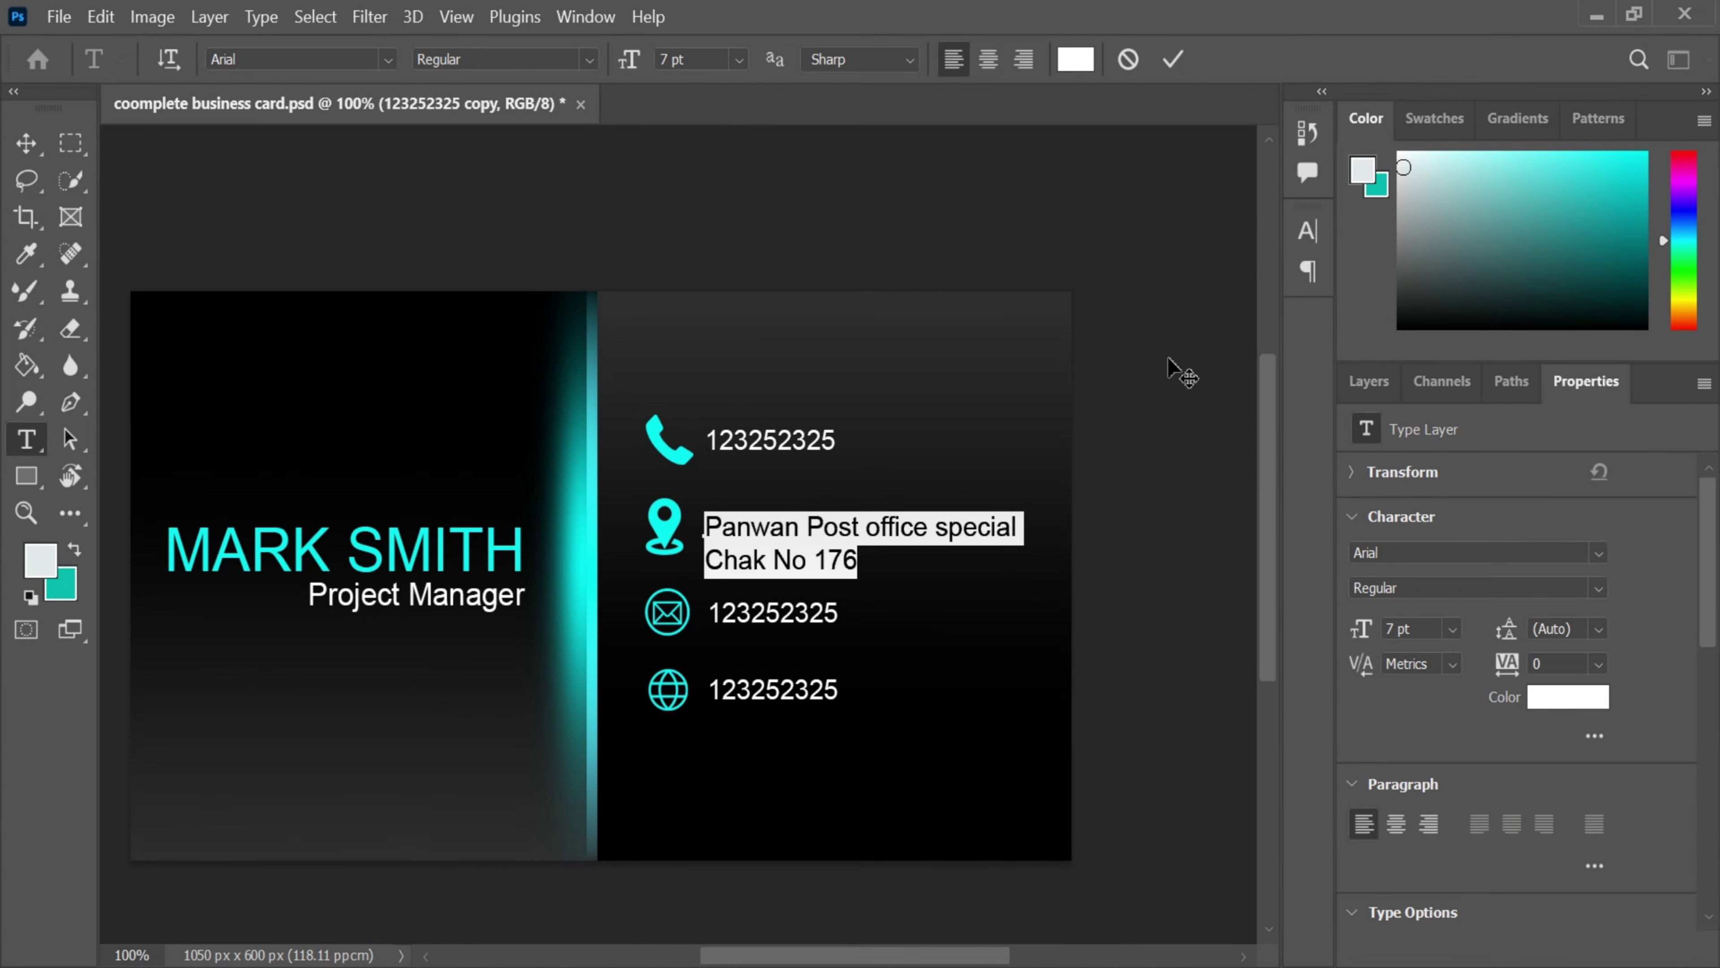
left_click(1173, 58)
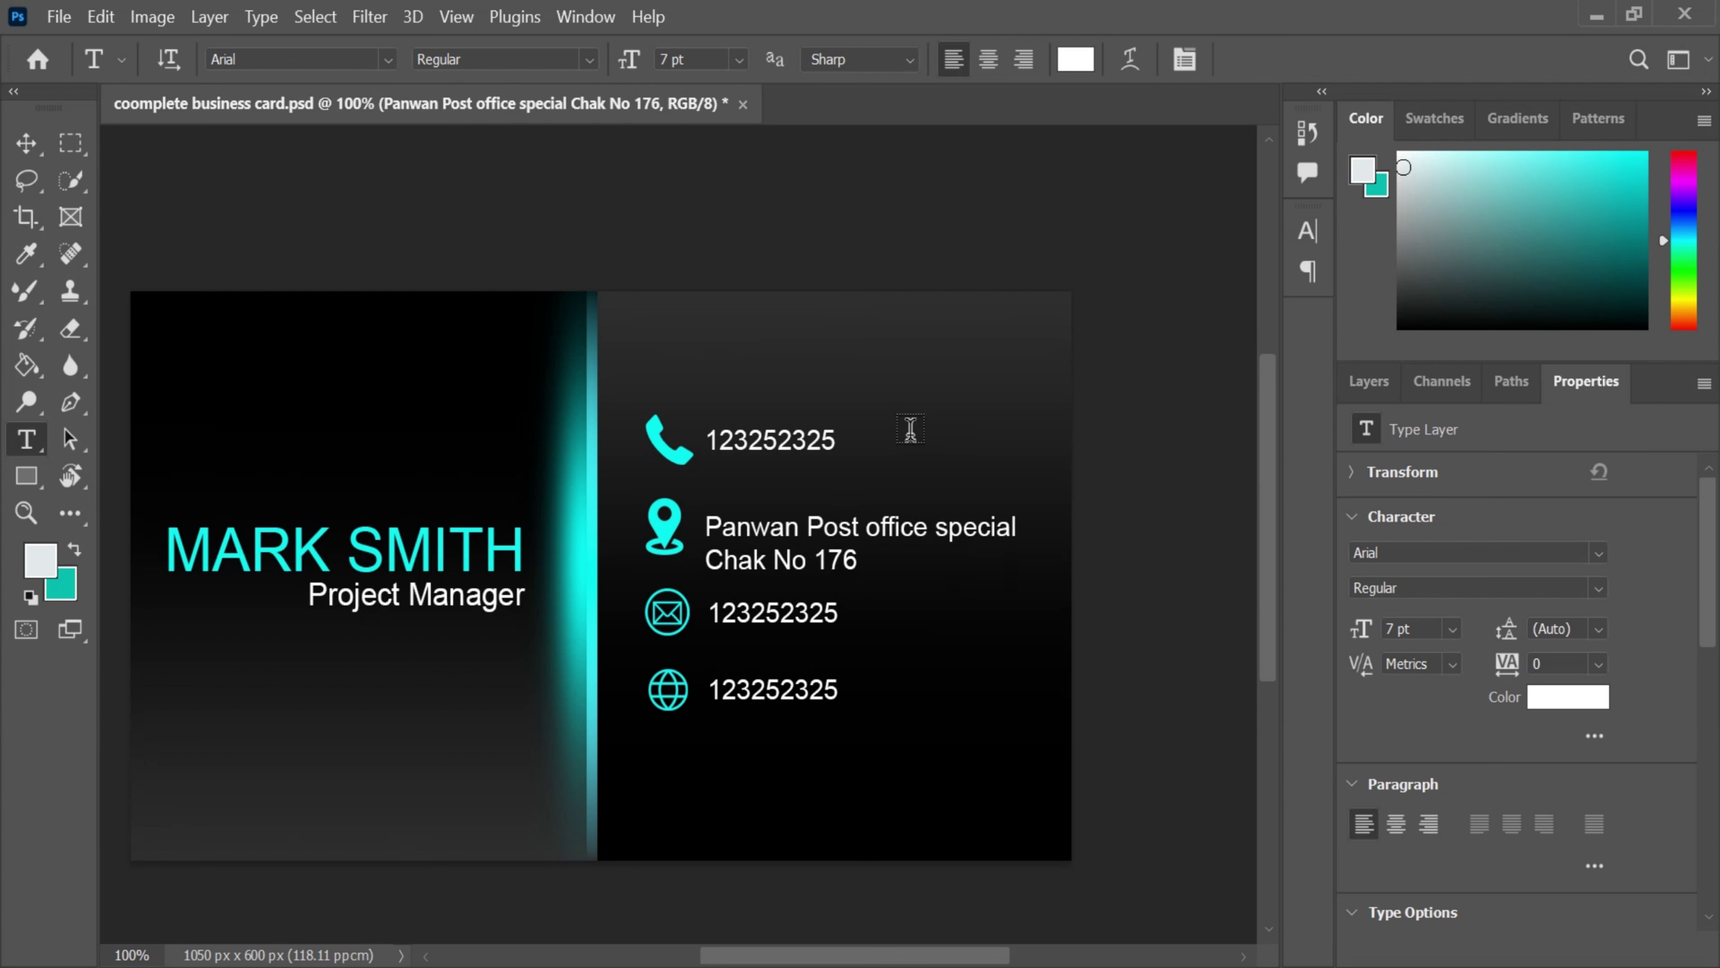
left_click(780, 625)
- Replace the envelope-row number with the cardholder's e-mail address
left_click(1174, 59)
key("ctrl+z")
key("Right")
key("Right")
key("Right")
key("BackSpace")
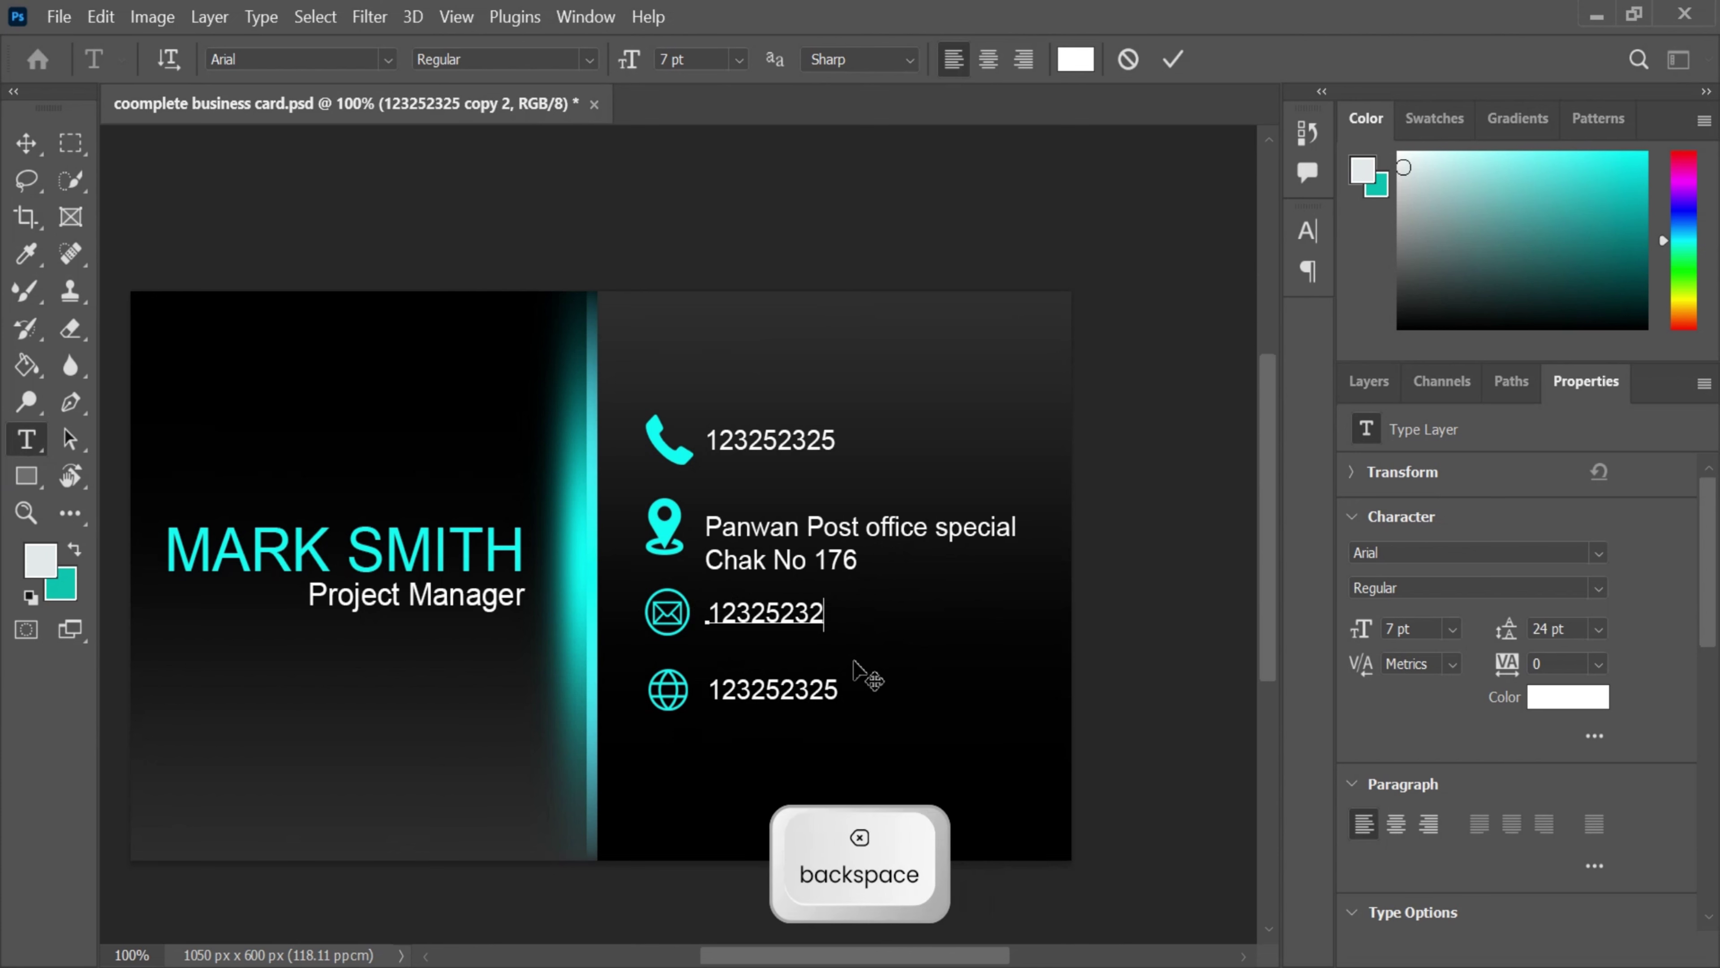
key("BackSpace")
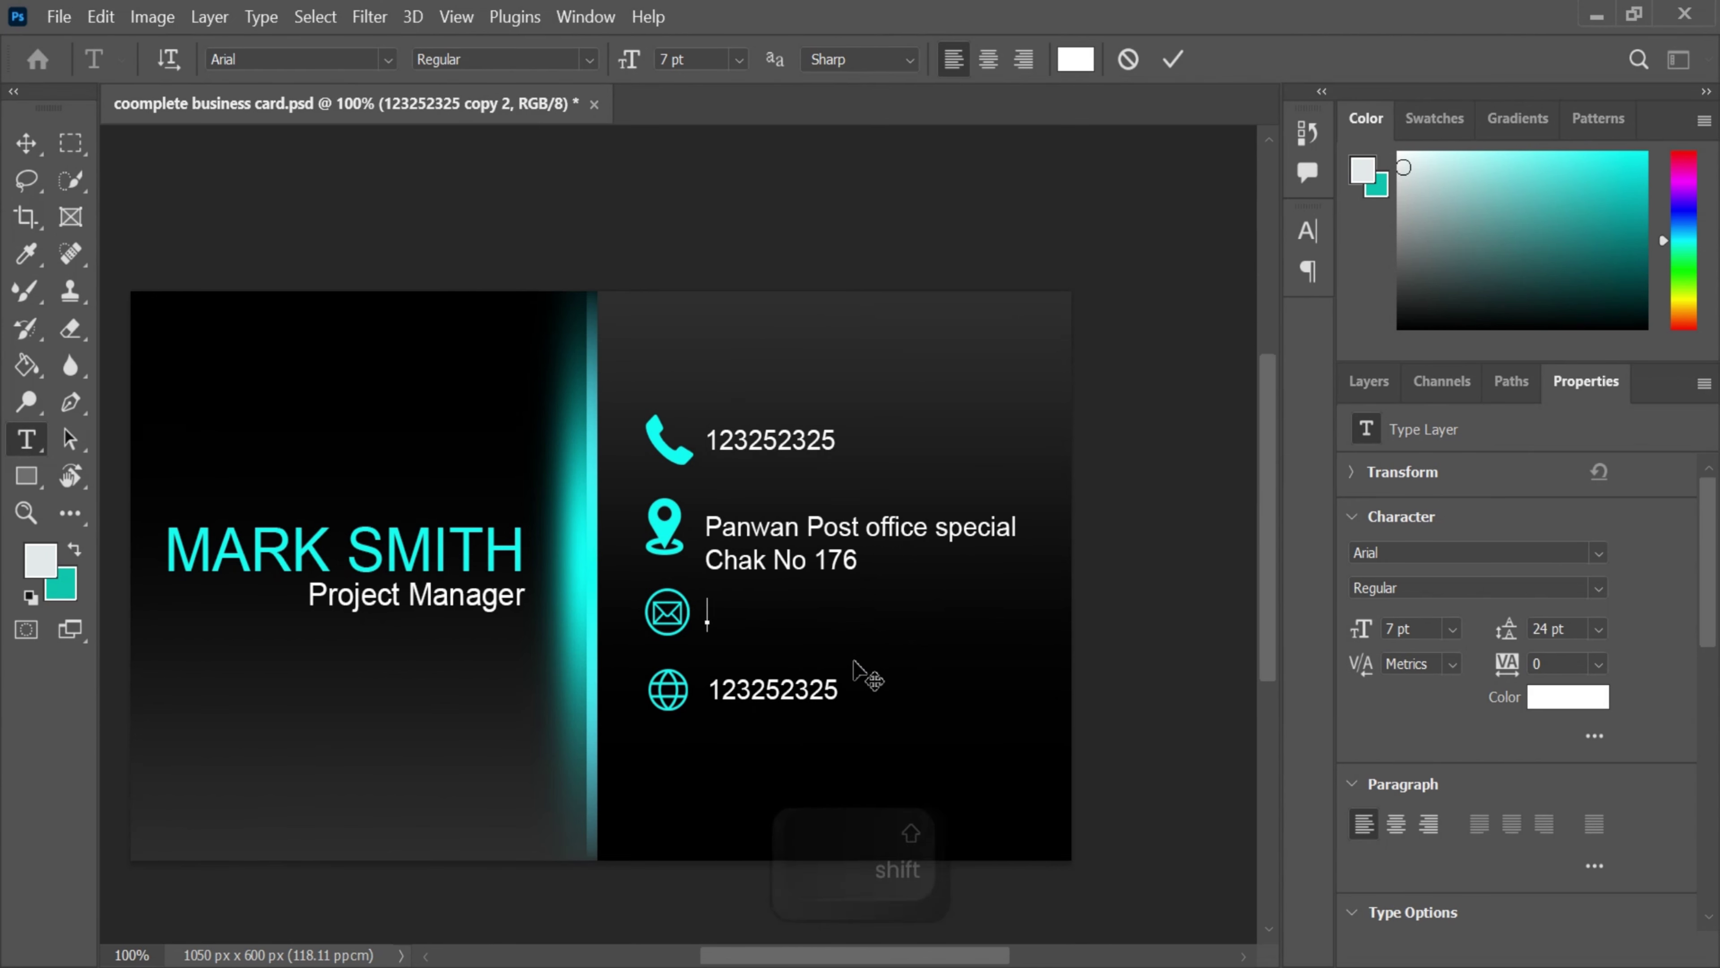
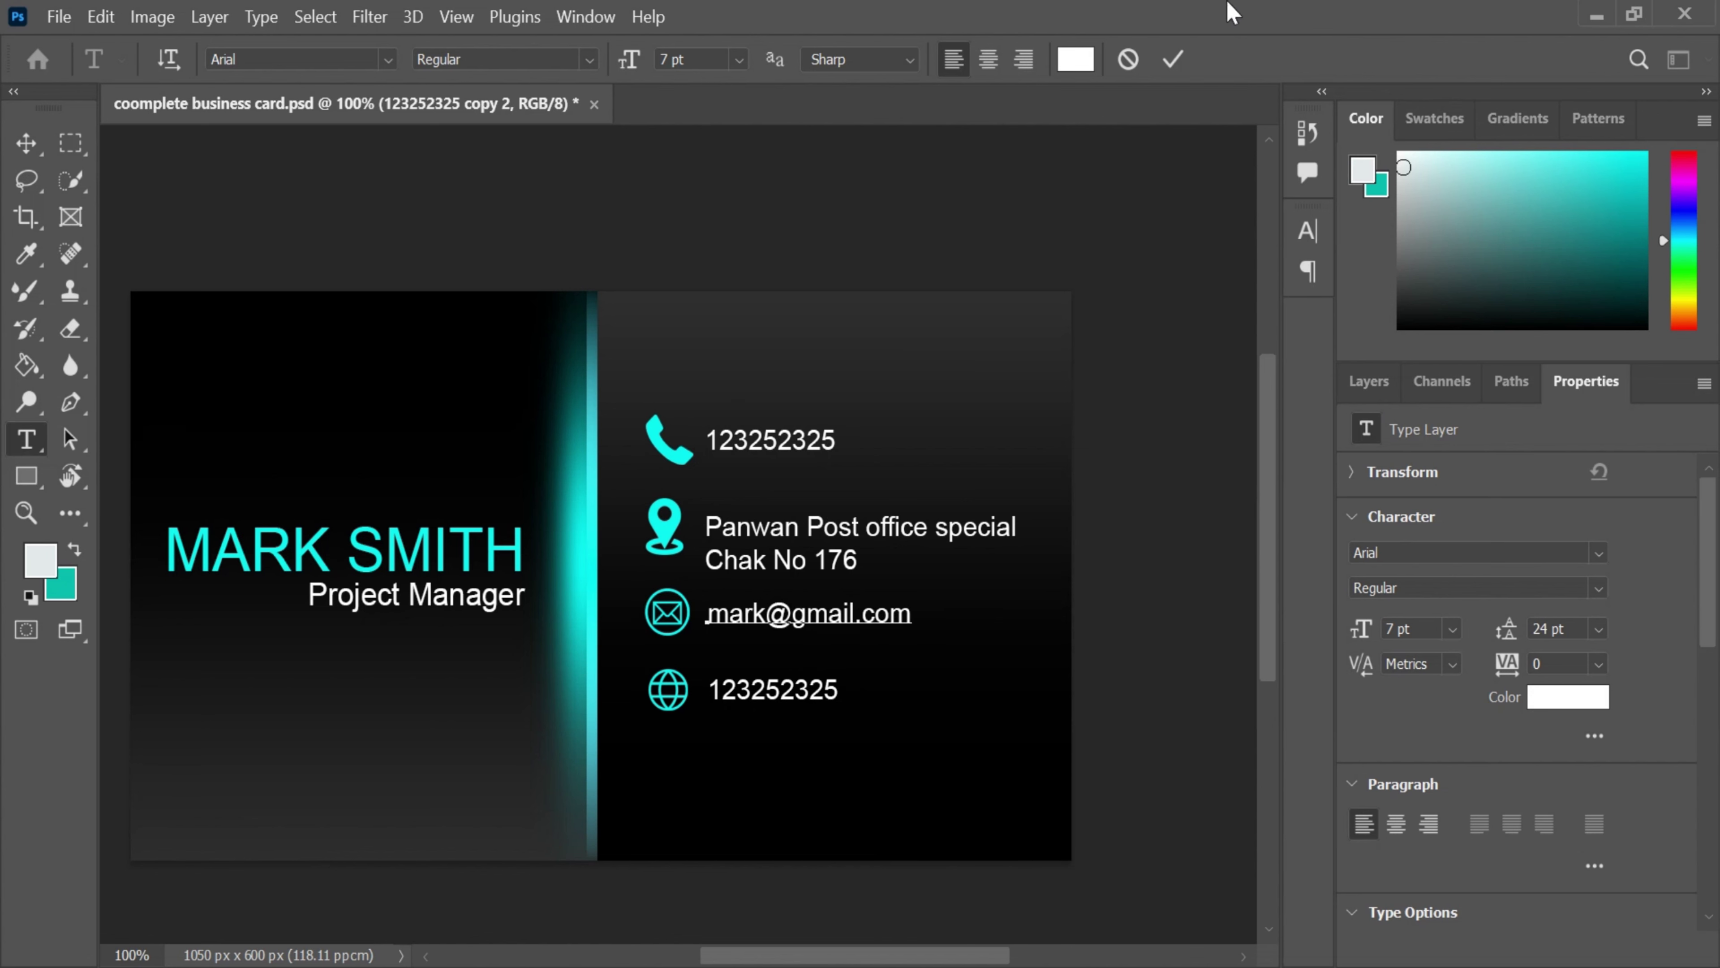
- Replace the globe-row number with the website address and view the whole card
key("Right")
key("Right")
key("Right")
key("Right")
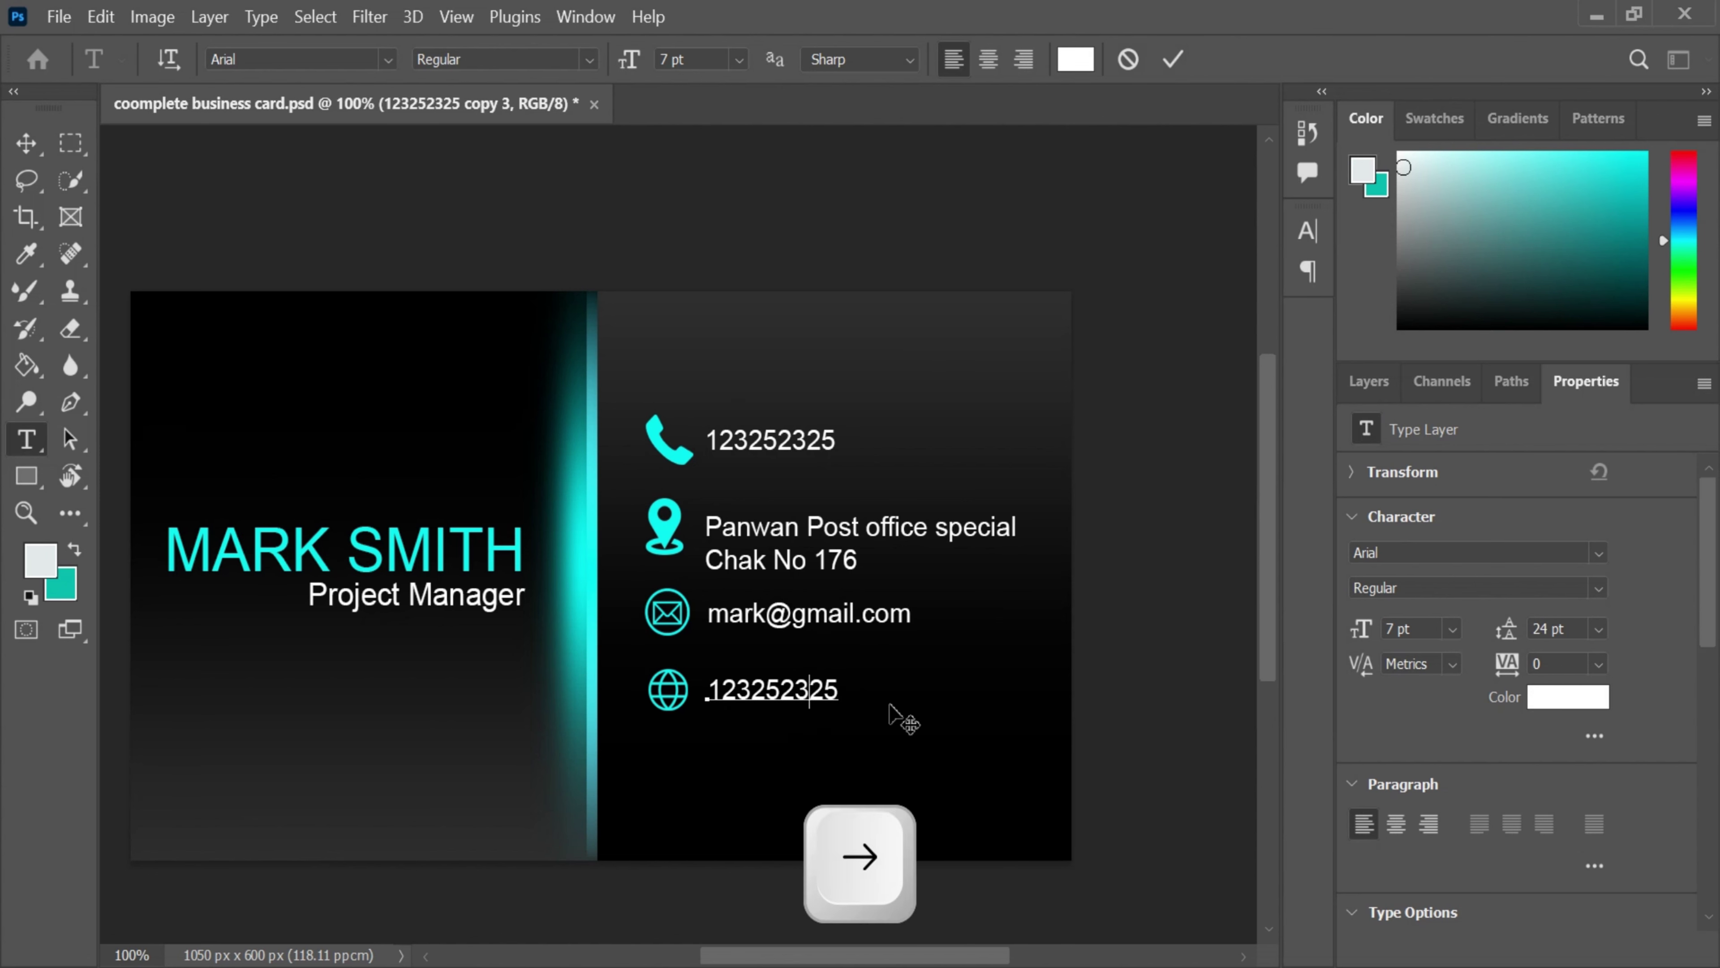
key("BackSpace")
key("BackSpace")
key("BackSpace")
key("BackSpace")
key("BackSpace")
key("BackSpace")
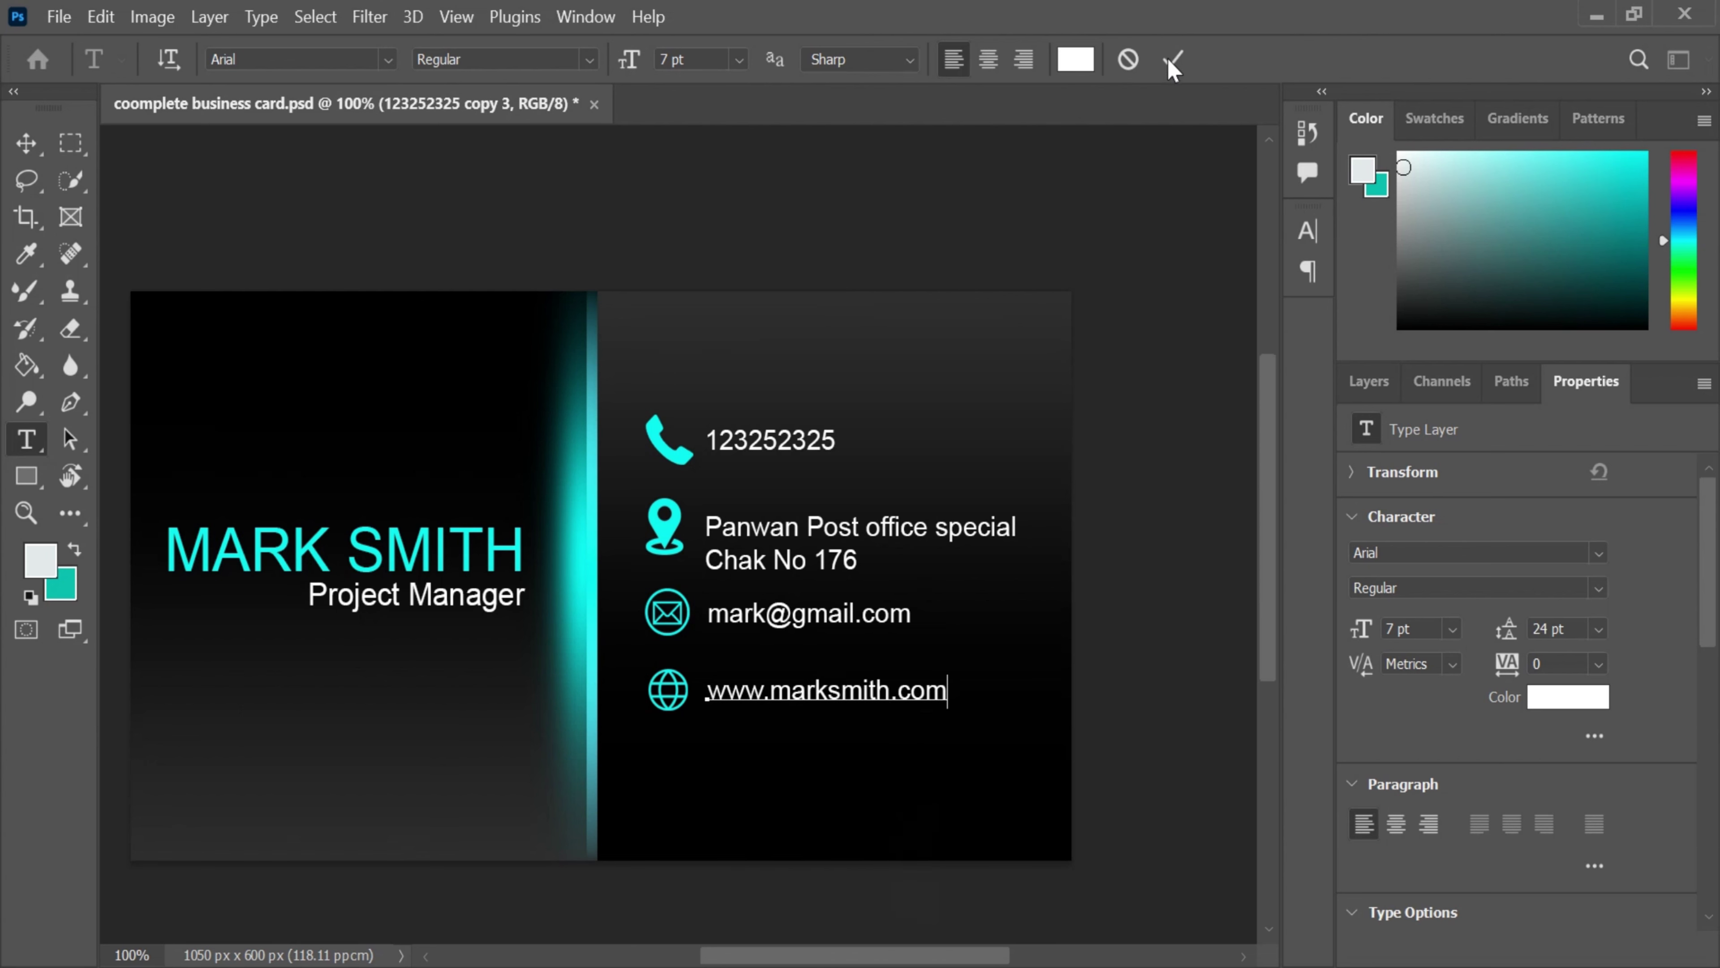
left_click(1132, 447)
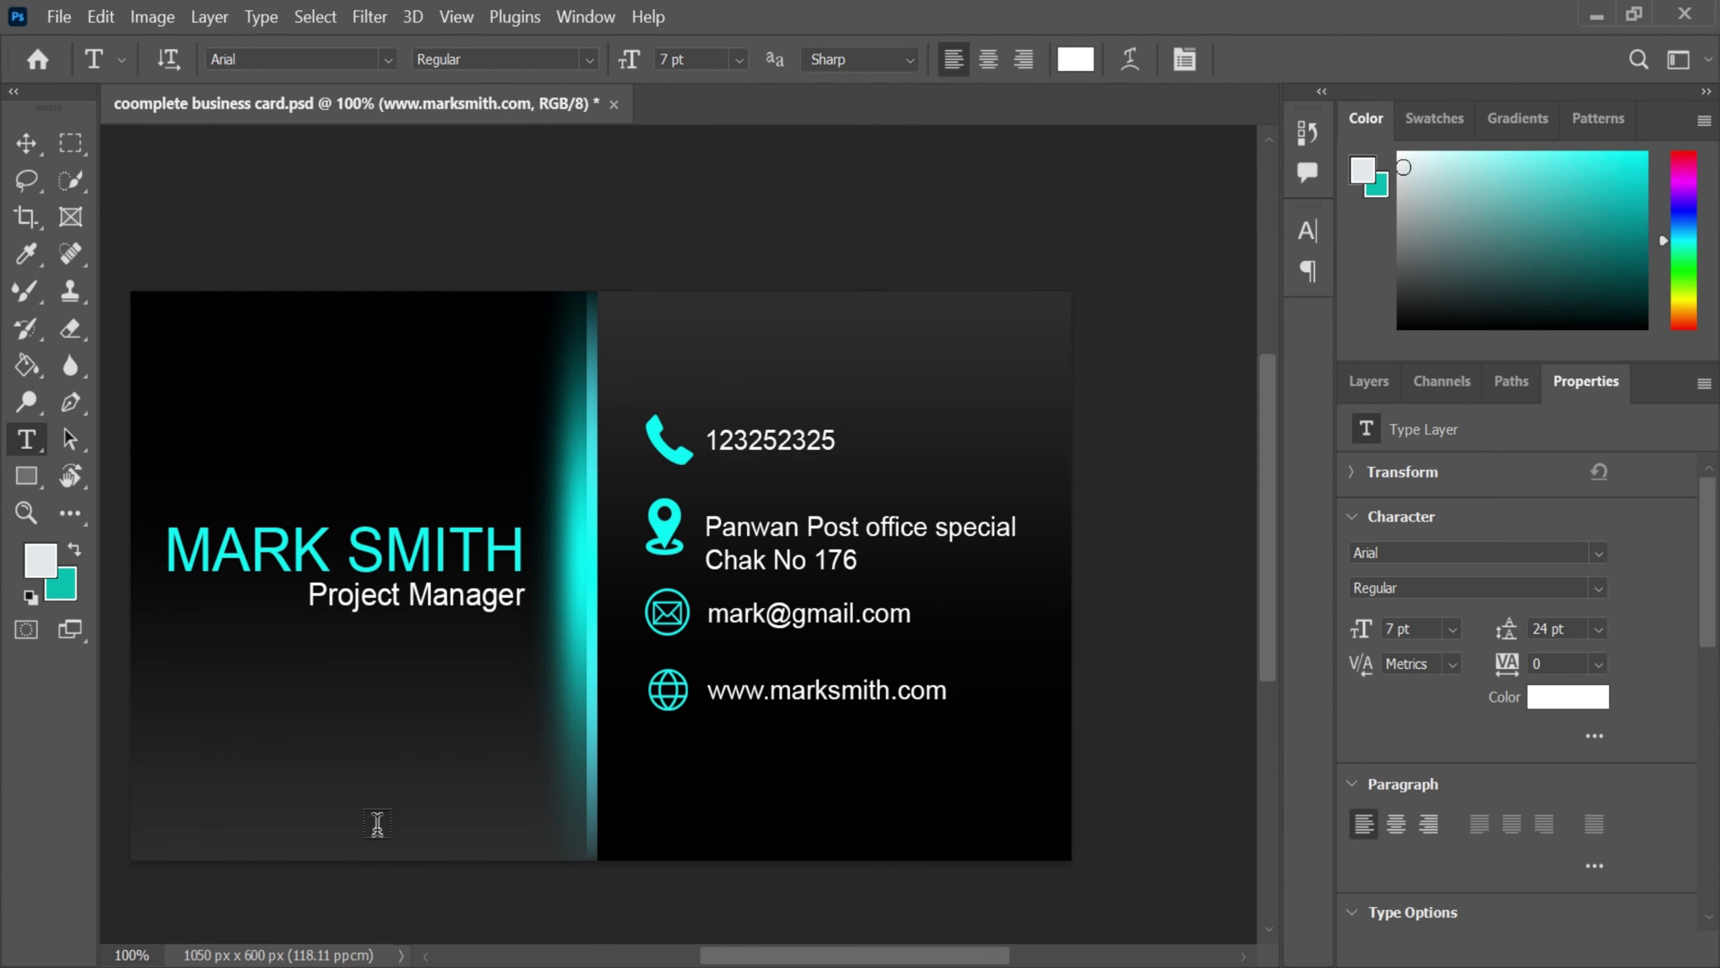
scroll(307, 537, "down", 2)
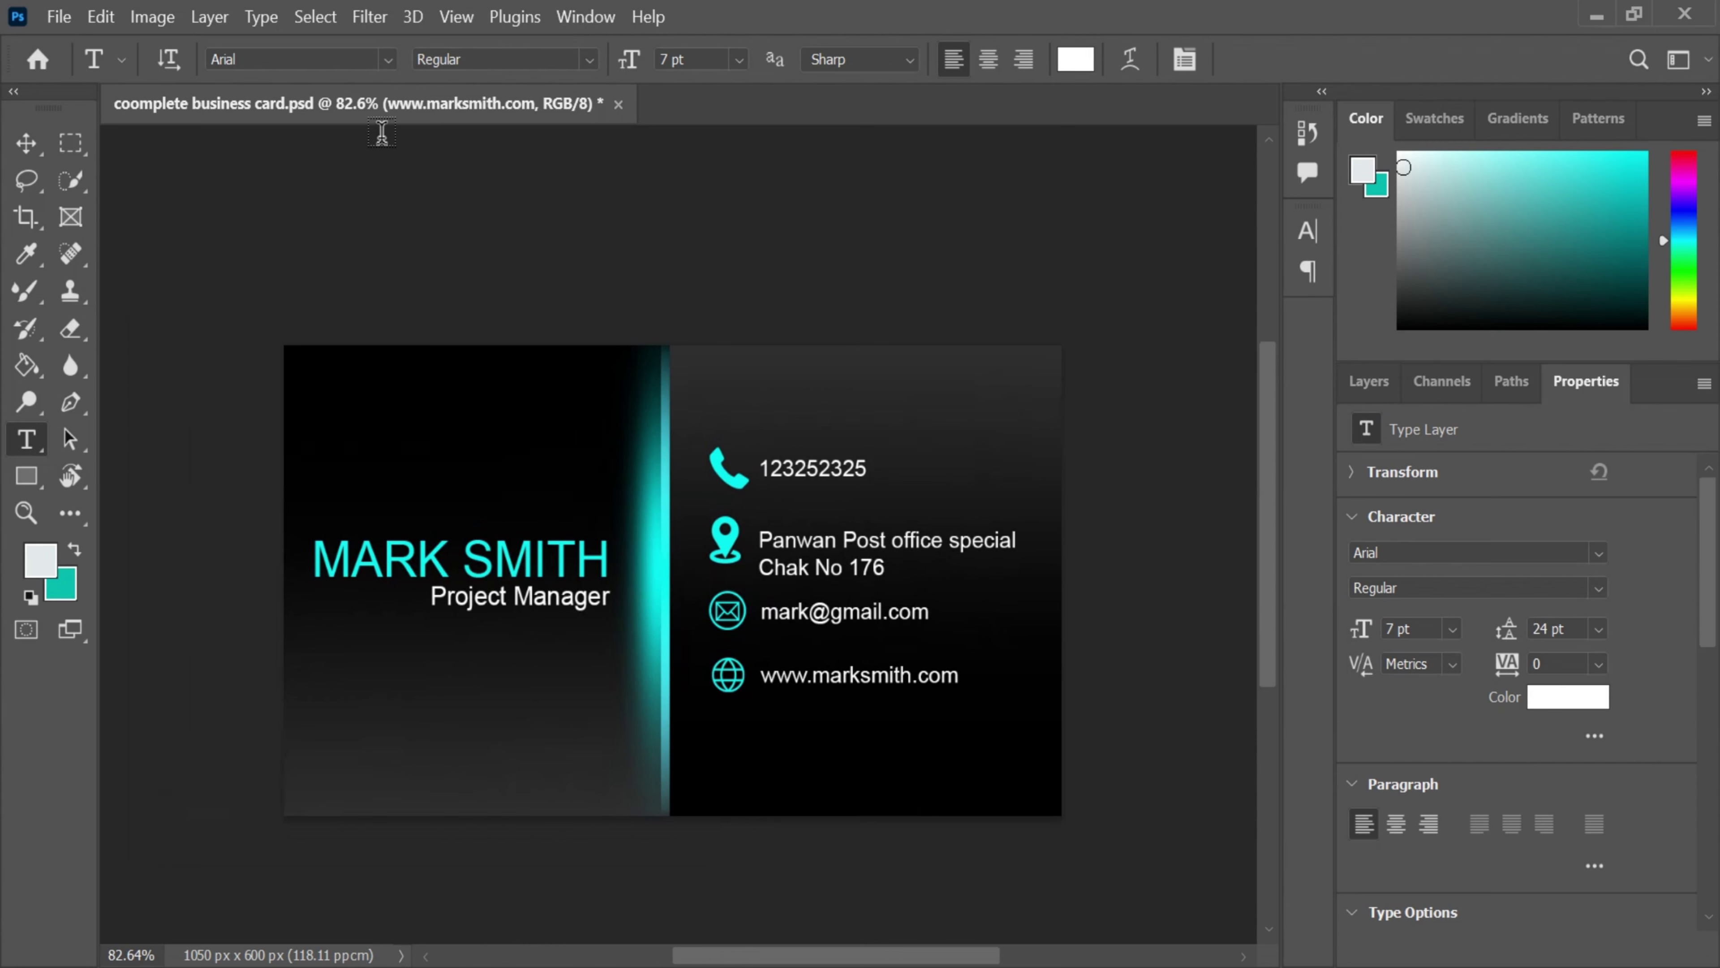
left_click_drag(460, 484, 405, 354)
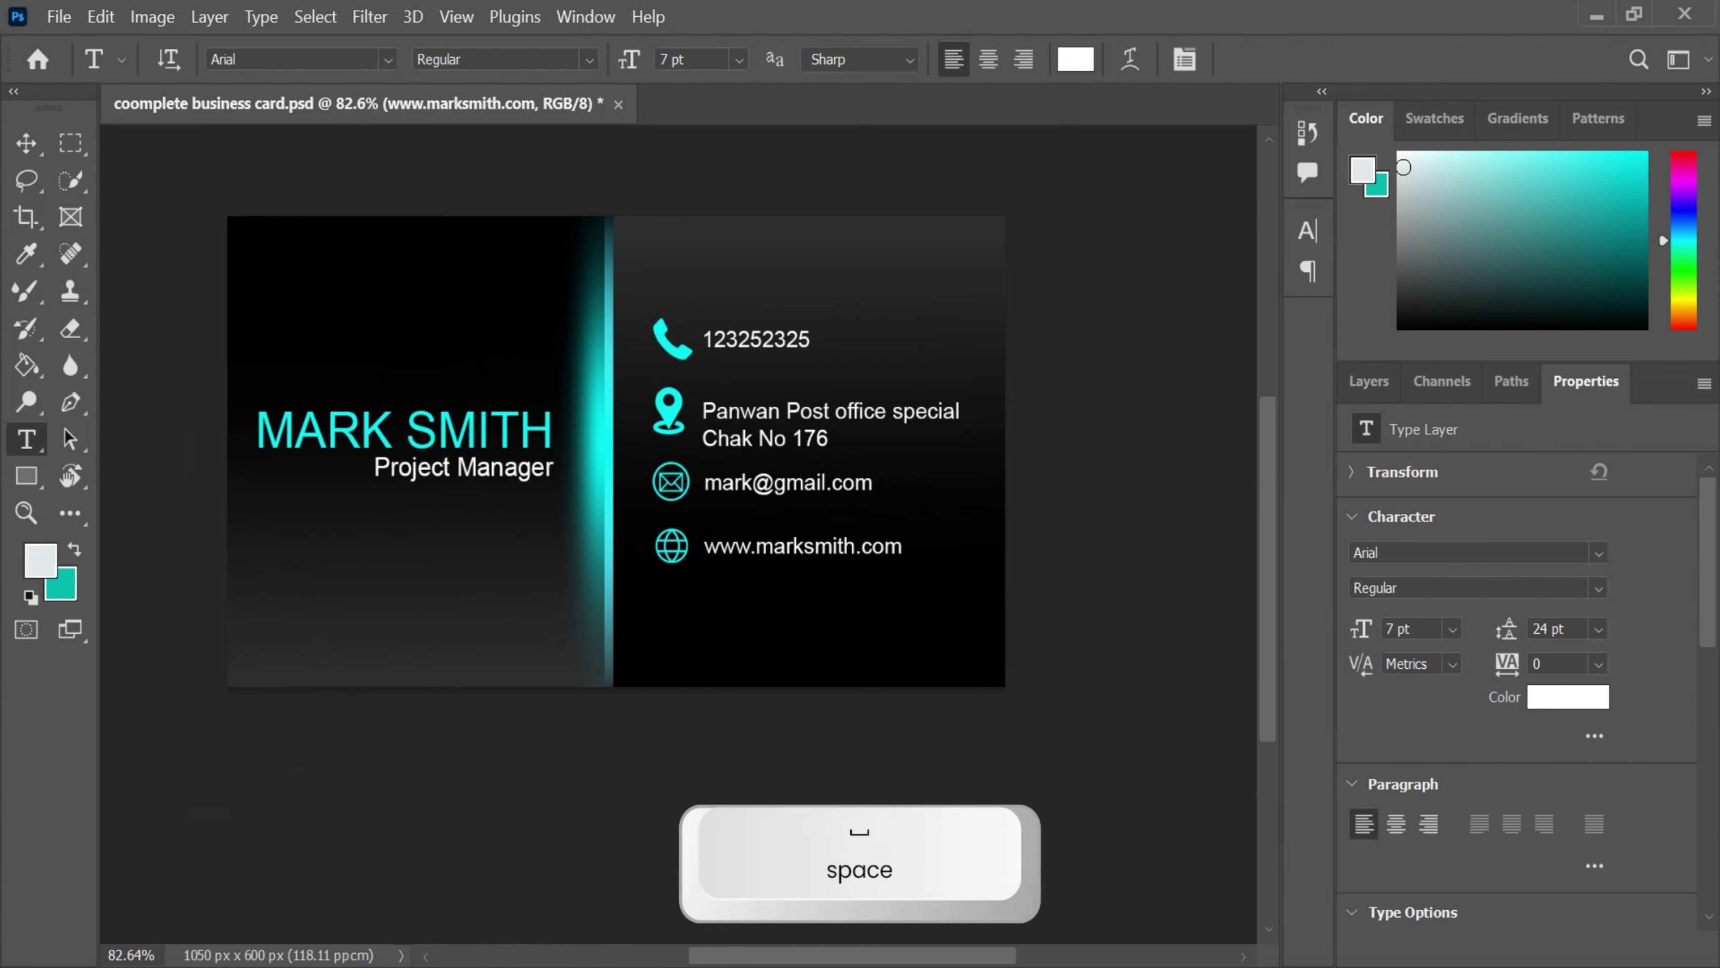